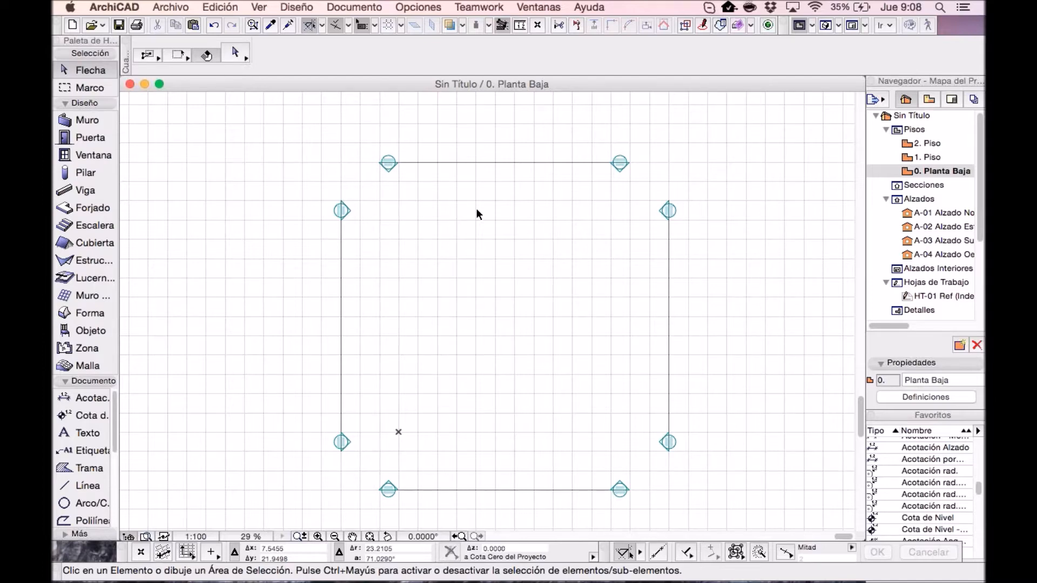
Step: Find the Listados entry in the project map and select it
scroll(939, 265, down, 4)
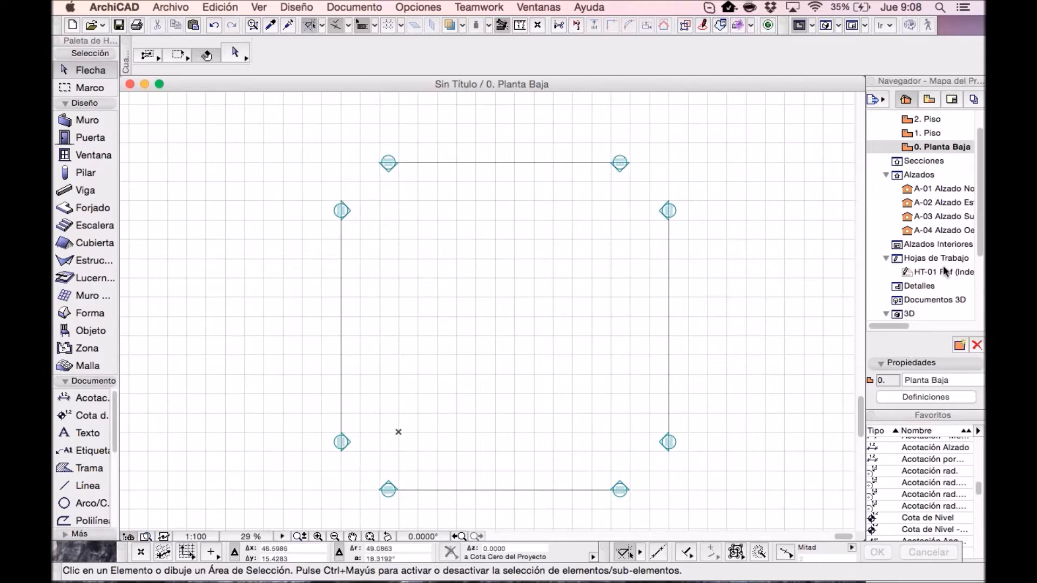
scroll(979, 270, down, 5)
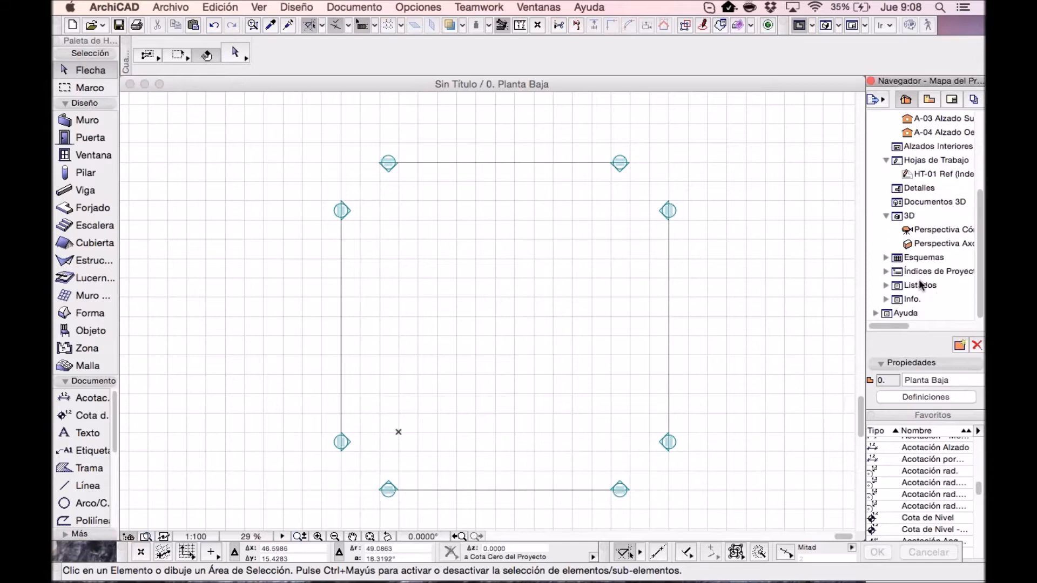
click(902, 286)
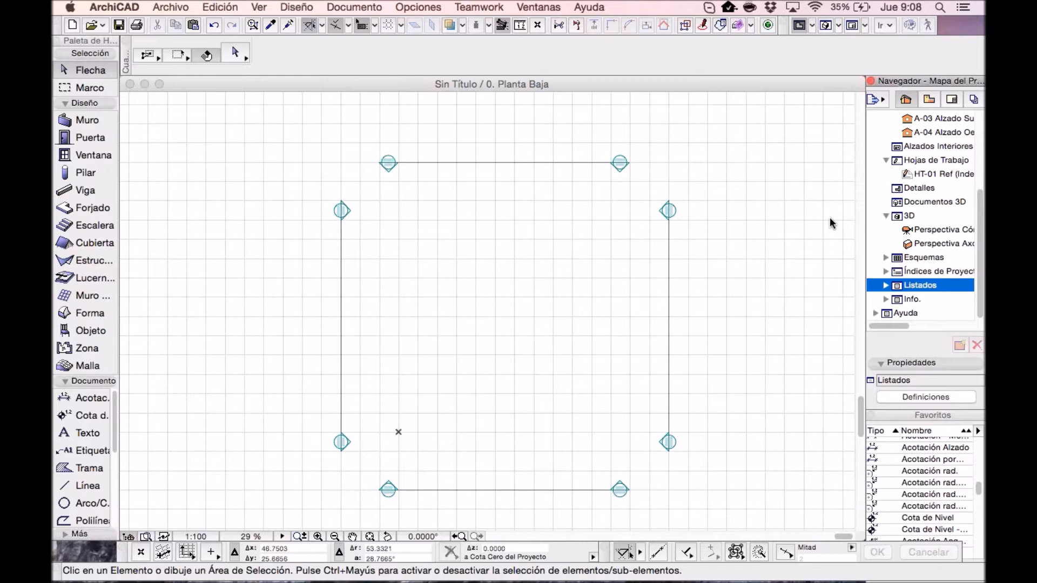
Step: Create a new menu named Cálculo in the menu customization of the work environment
click(419, 7)
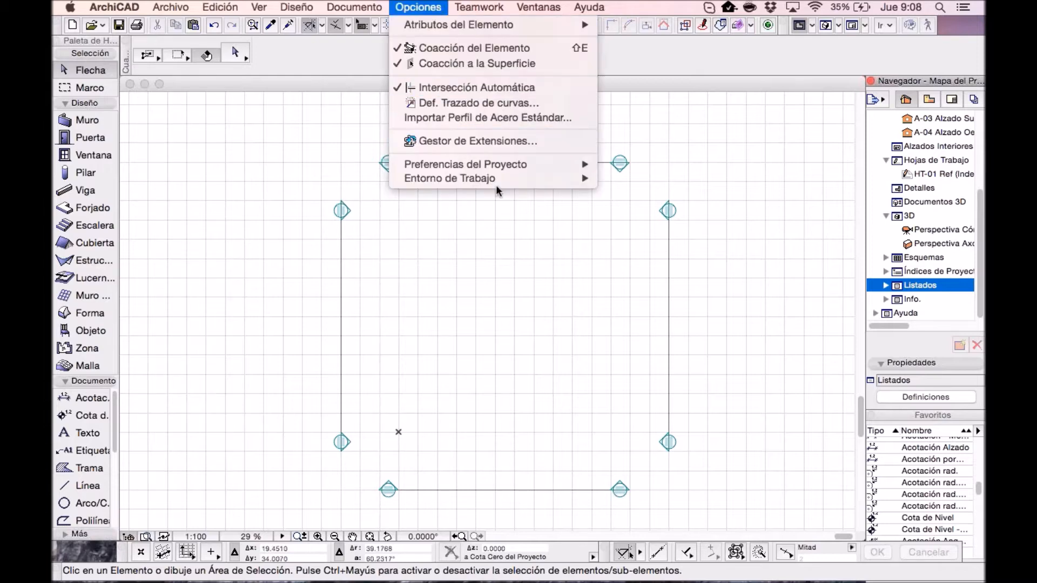
mouse_move(497, 181)
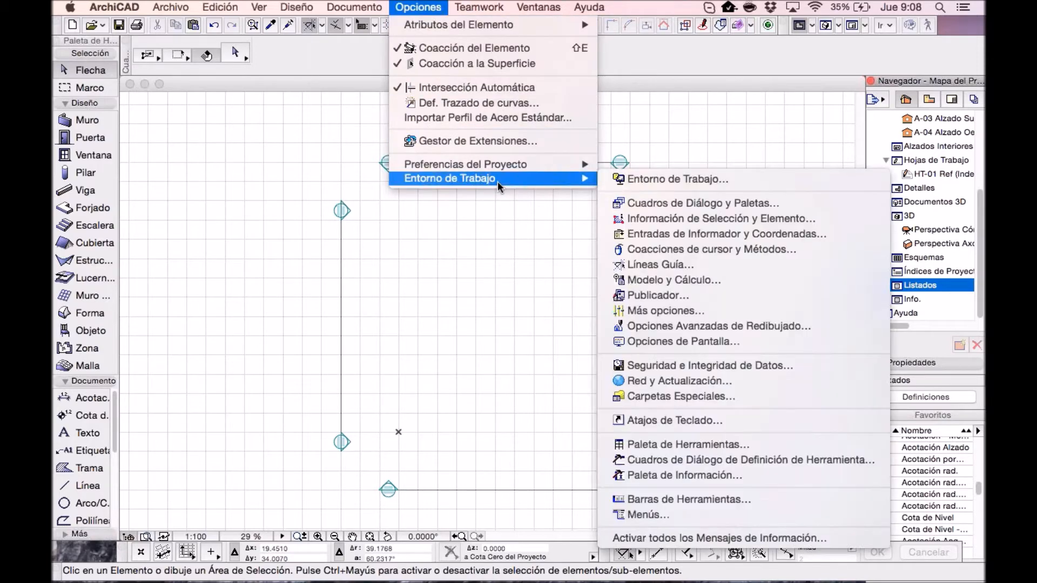
click(709, 514)
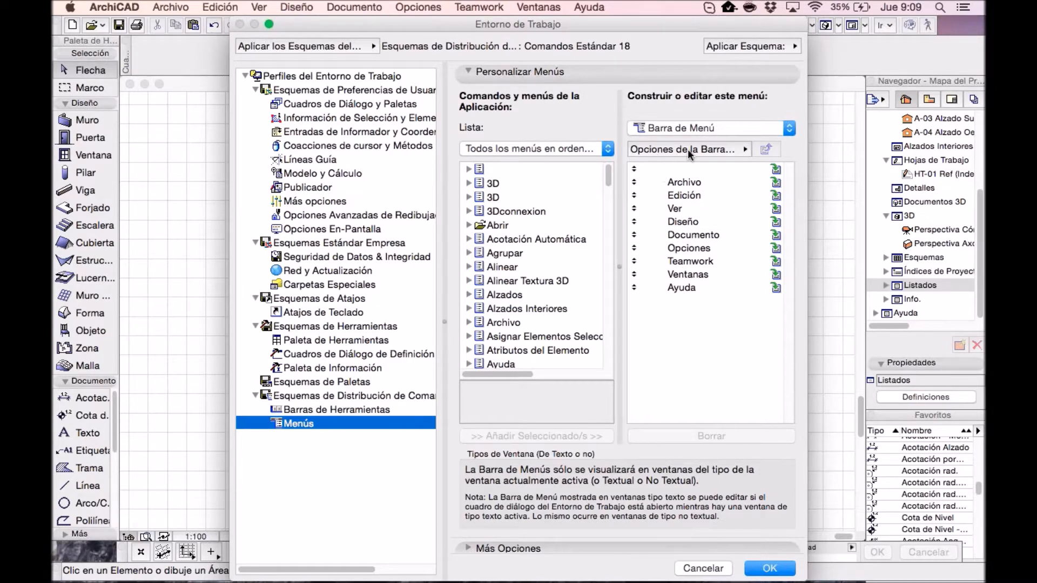
click(670, 148)
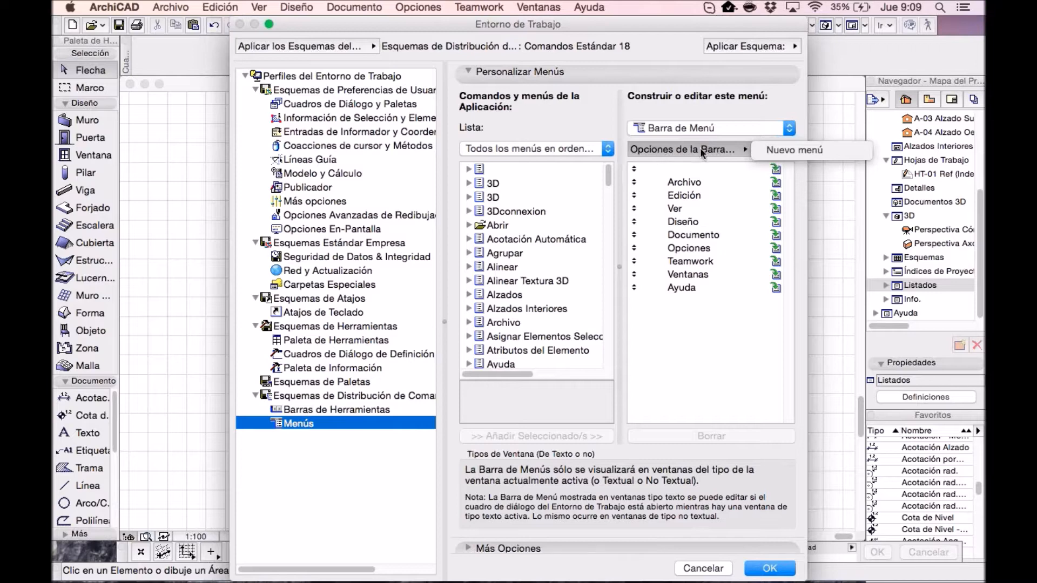
click(777, 153)
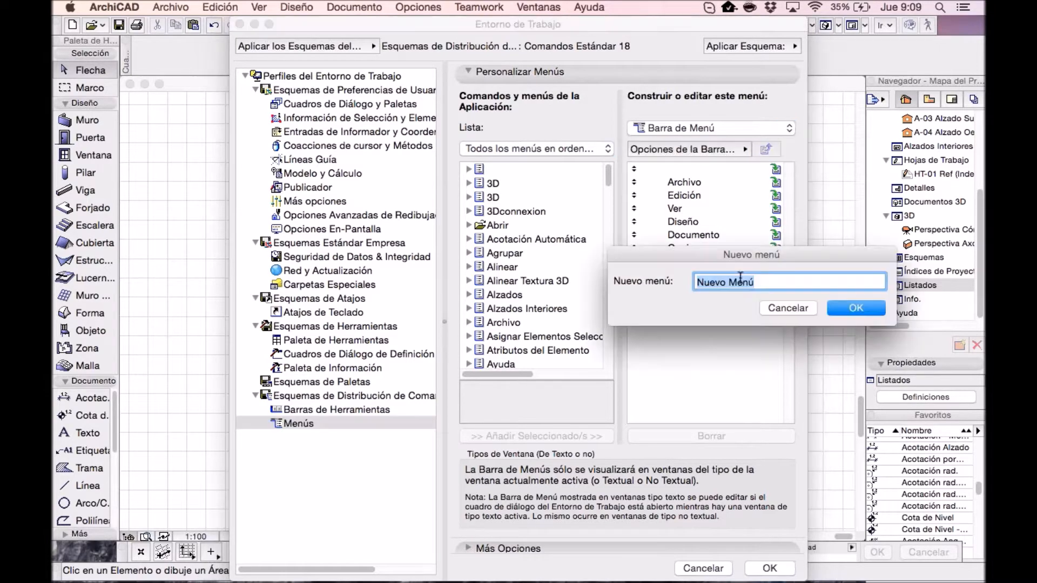
text(Cálculo)
click(850, 312)
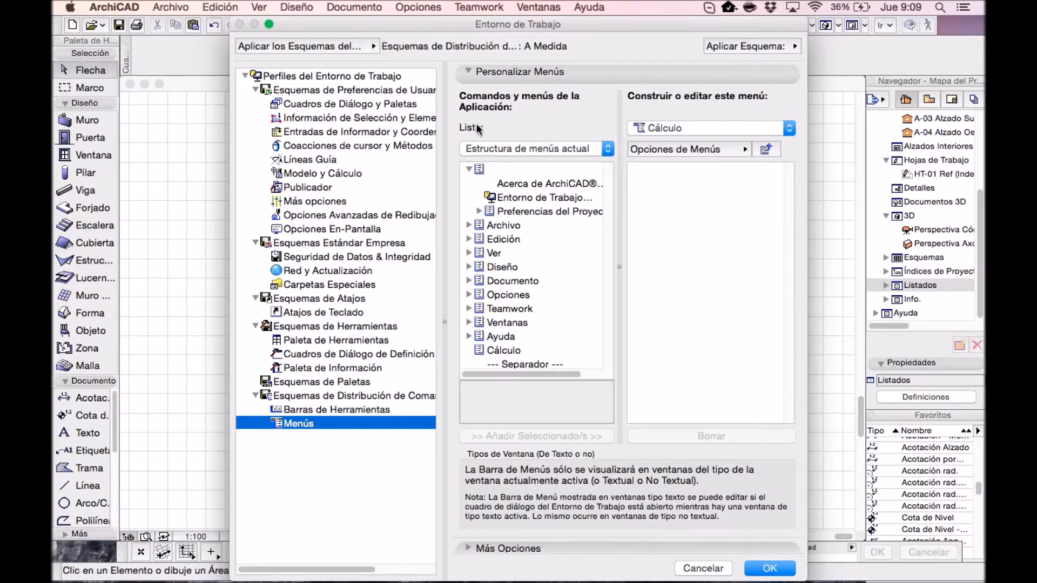
Step: List all available commands by theme and expand the 16 Cálculo group
click(511, 149)
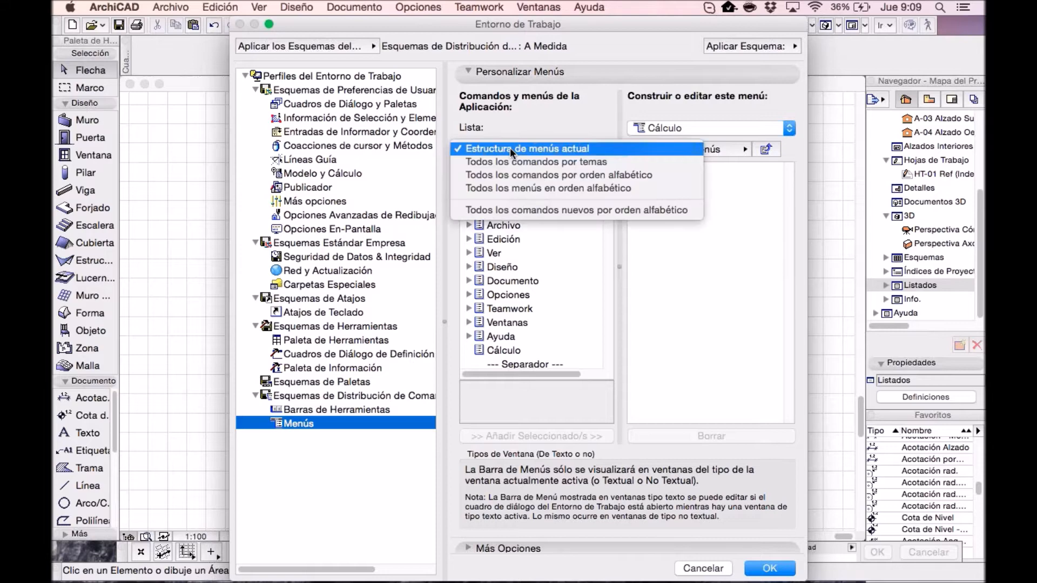
click(605, 164)
drag(608, 184, 607, 238)
click(535, 322)
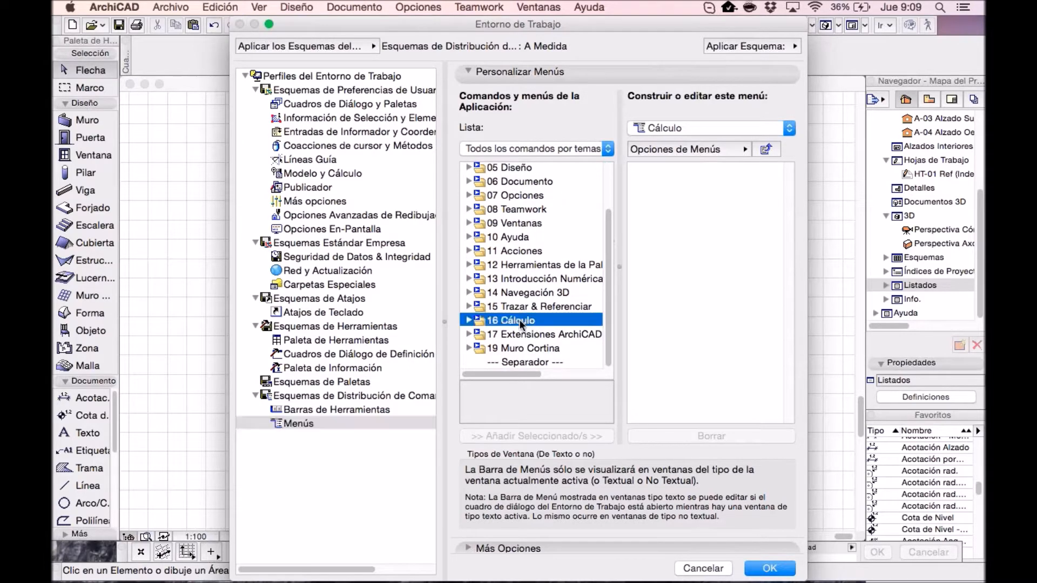
click(469, 321)
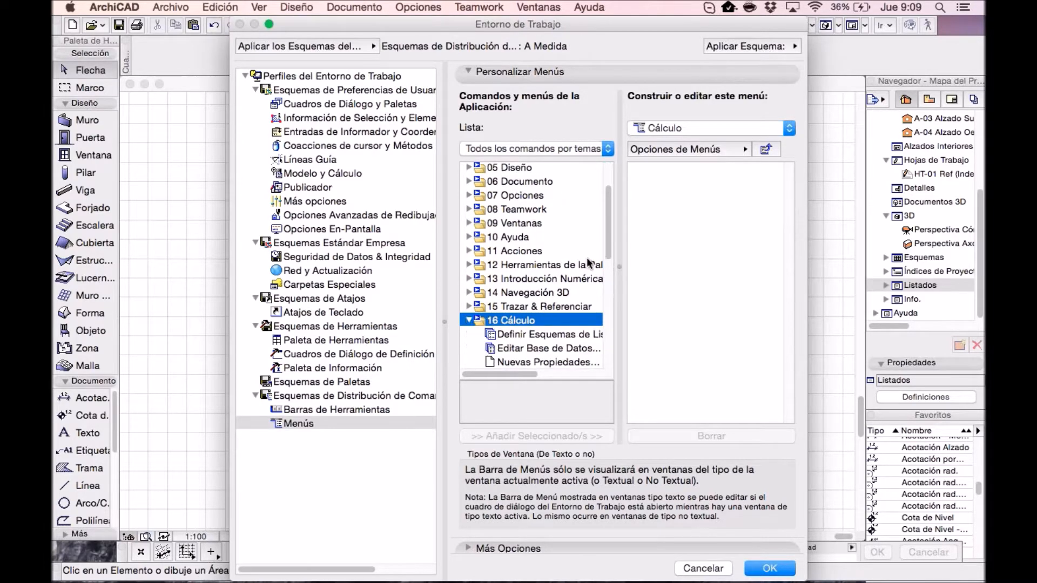
Step: Examine the commands in the 16 Cálculo group, including the component and zone listing commands
drag(605, 247, 604, 296)
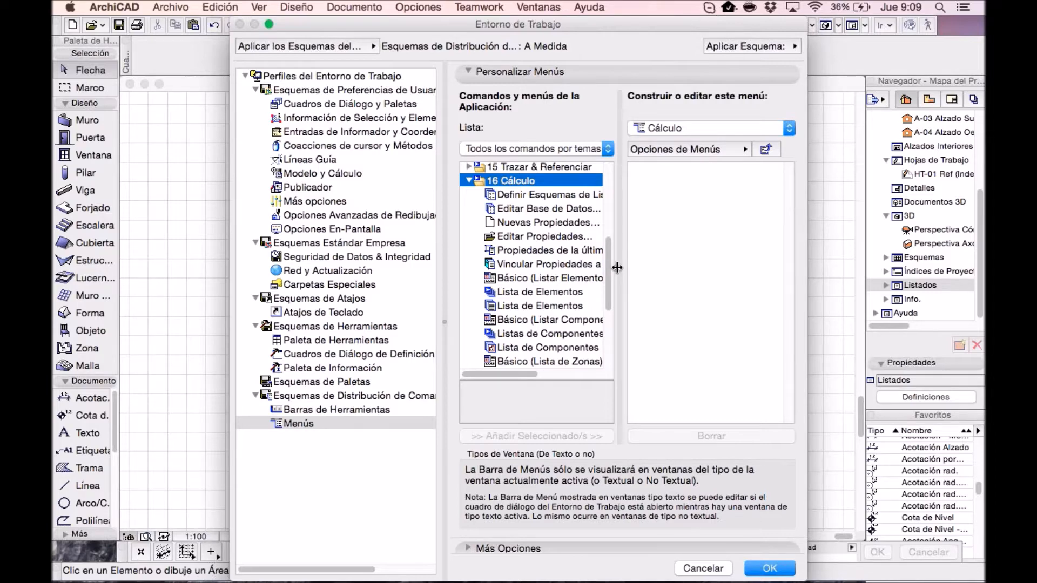
scroll(582, 279, down, 5)
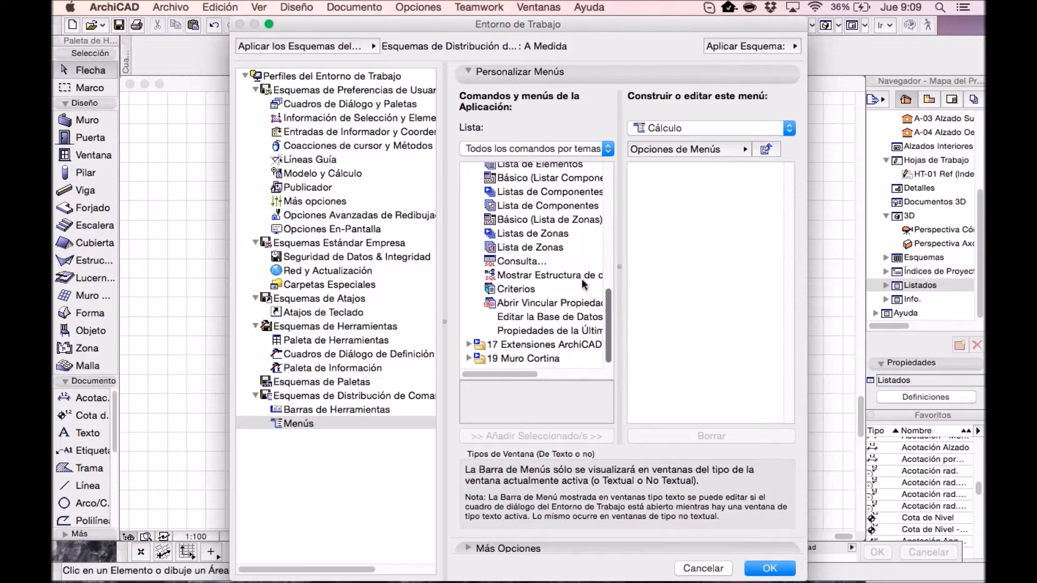
click(521, 234)
click(521, 219)
click(522, 205)
click(522, 191)
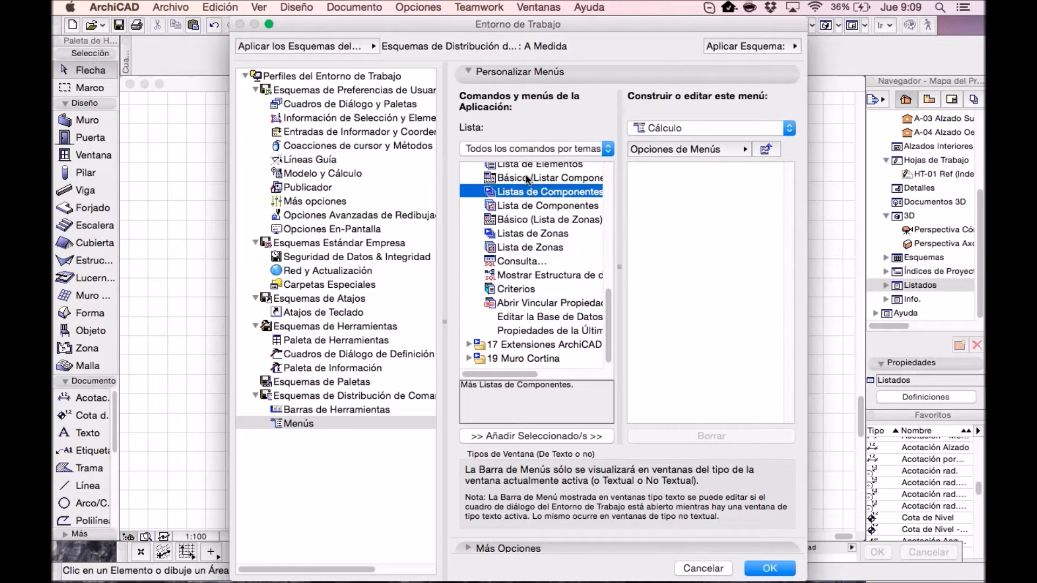
click(524, 178)
scroll(572, 237, up, 3)
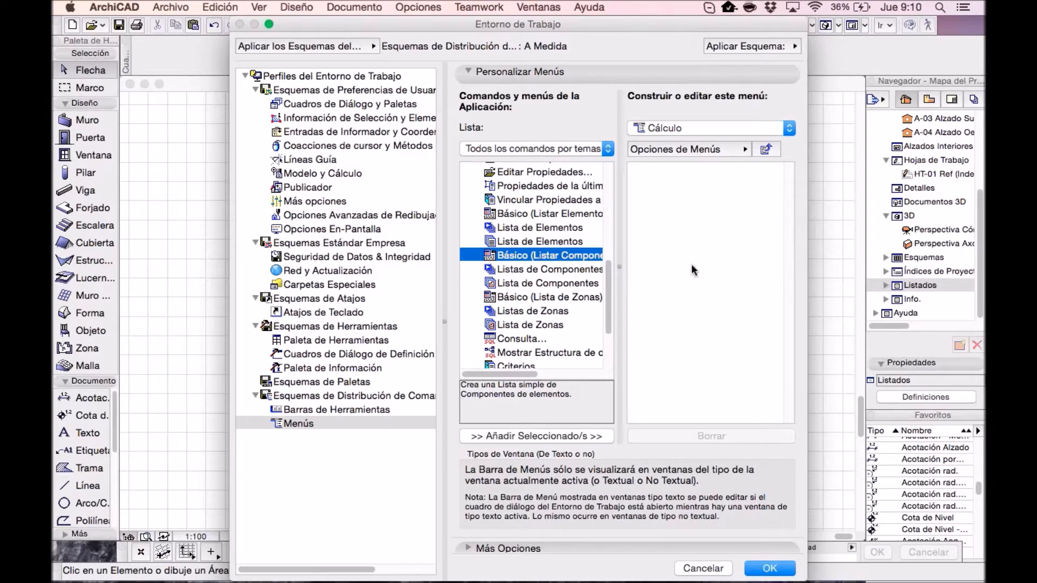
scroll(608, 275, up, 3)
scroll(607, 275, up, 3)
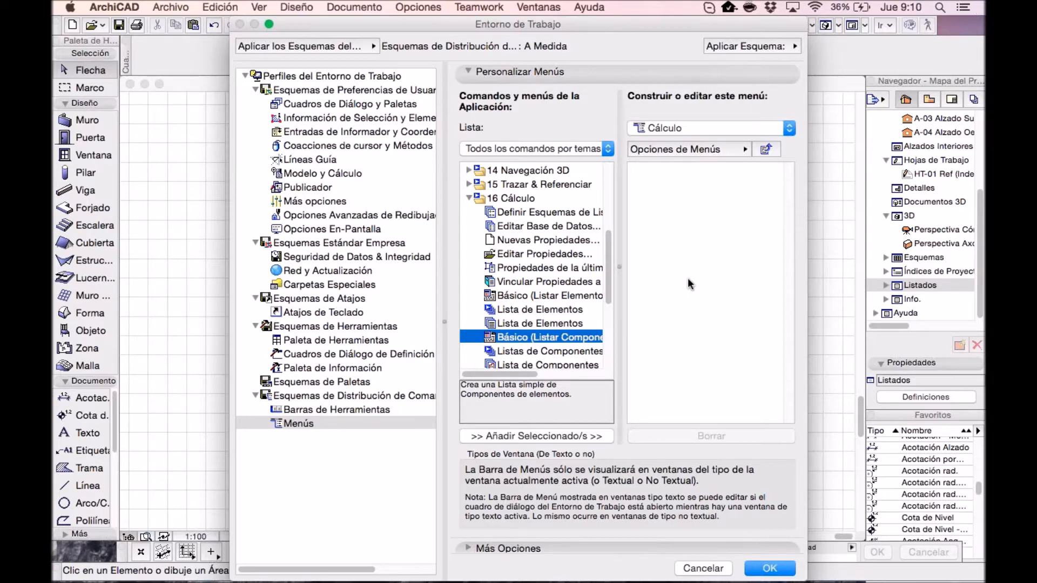
Step: Add the Editar Base de Datos, Nuevas Propiedades, Editar Propiedades and Vincular Propiedades a Criterios commands to the Cálculo menu
drag(526, 225, 667, 220)
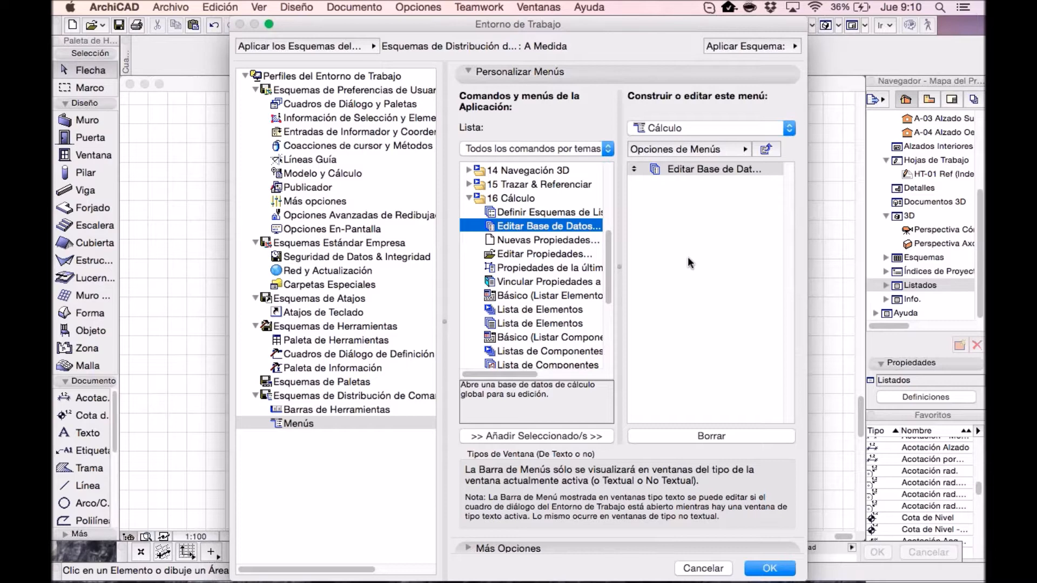
drag(543, 240, 676, 229)
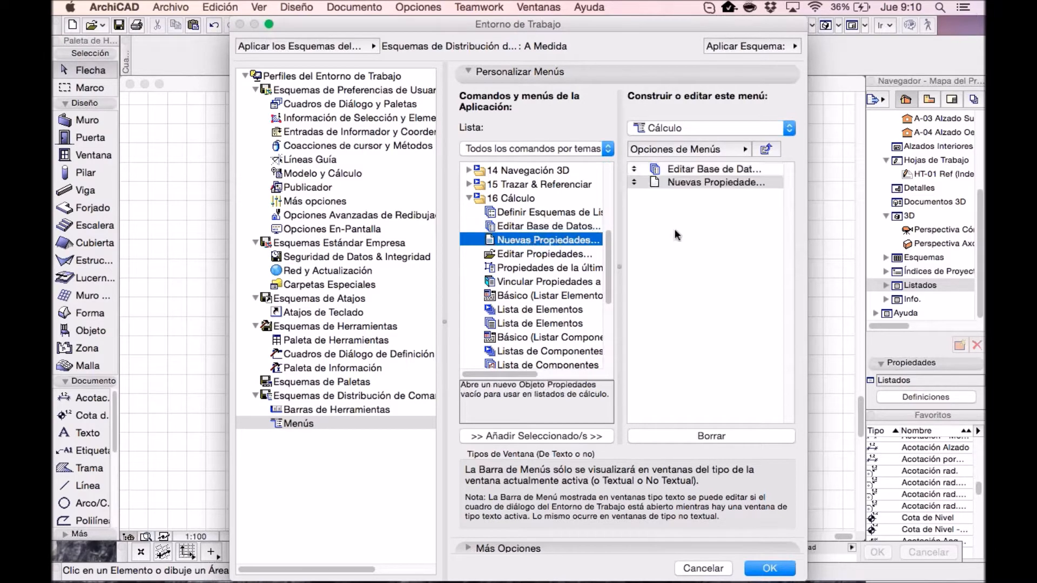
drag(545, 252, 688, 251)
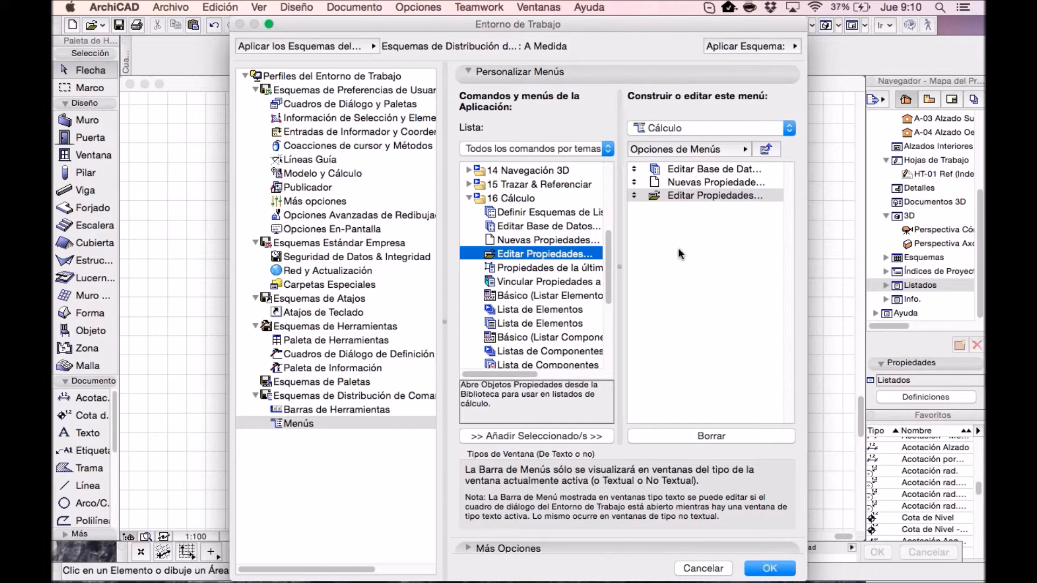
drag(546, 281, 650, 266)
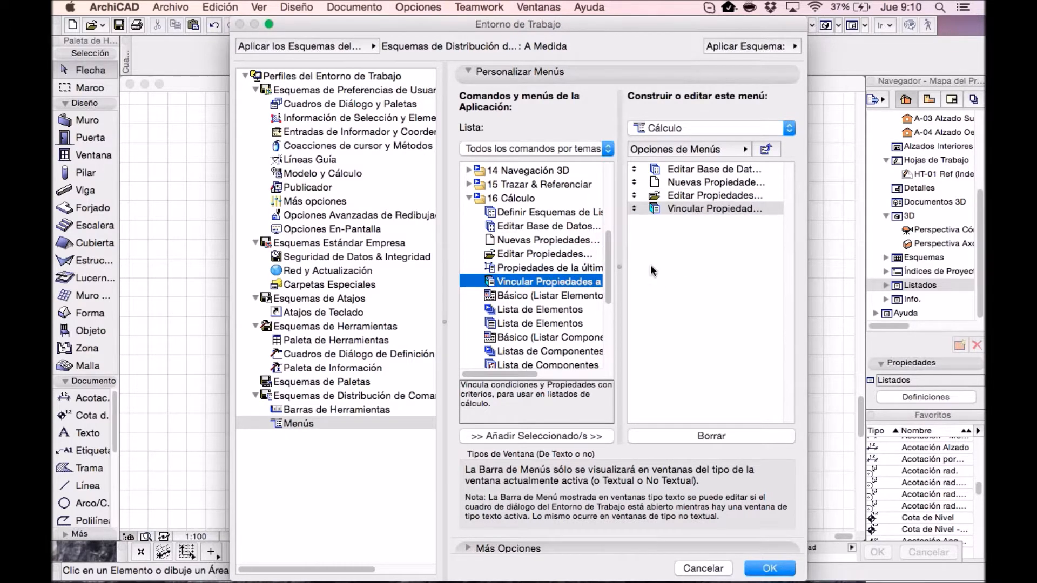
Step: Add the Básico component-listing command and Definir Esquemas de Lista to the Cálculo menu, and apply the work environment changes
click(518, 295)
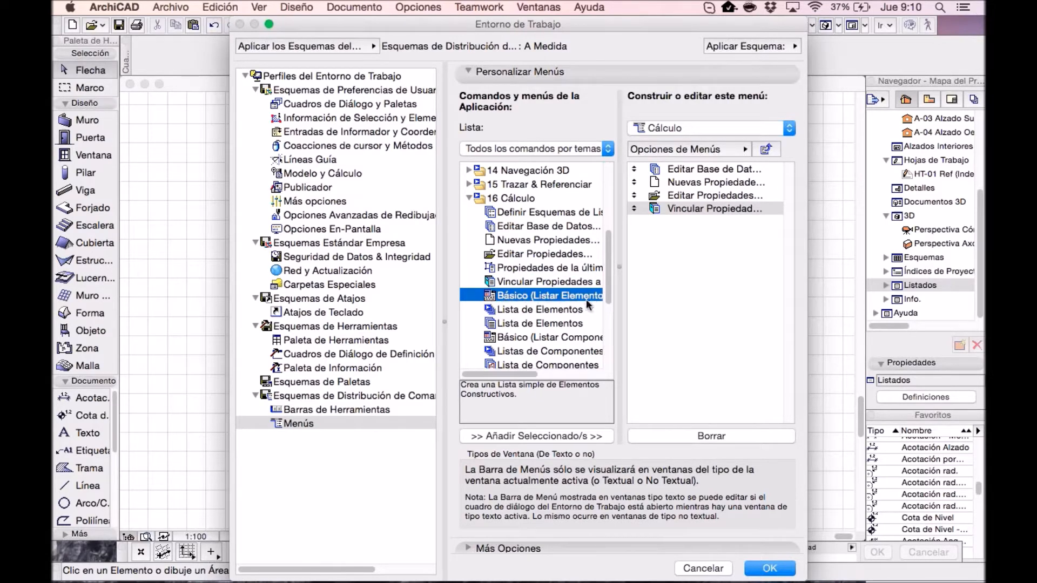
click(518, 338)
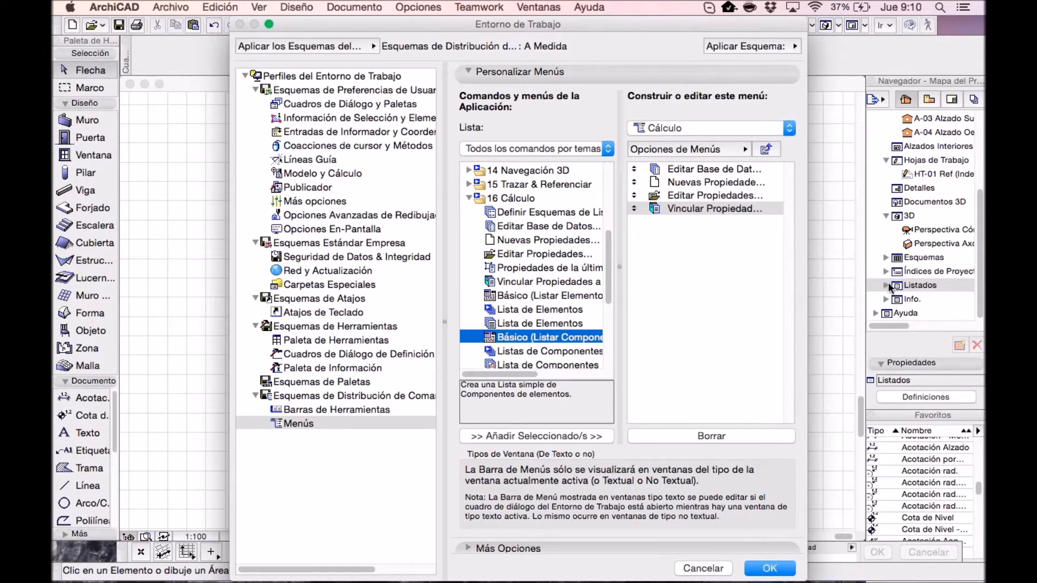
drag(551, 350, 692, 303)
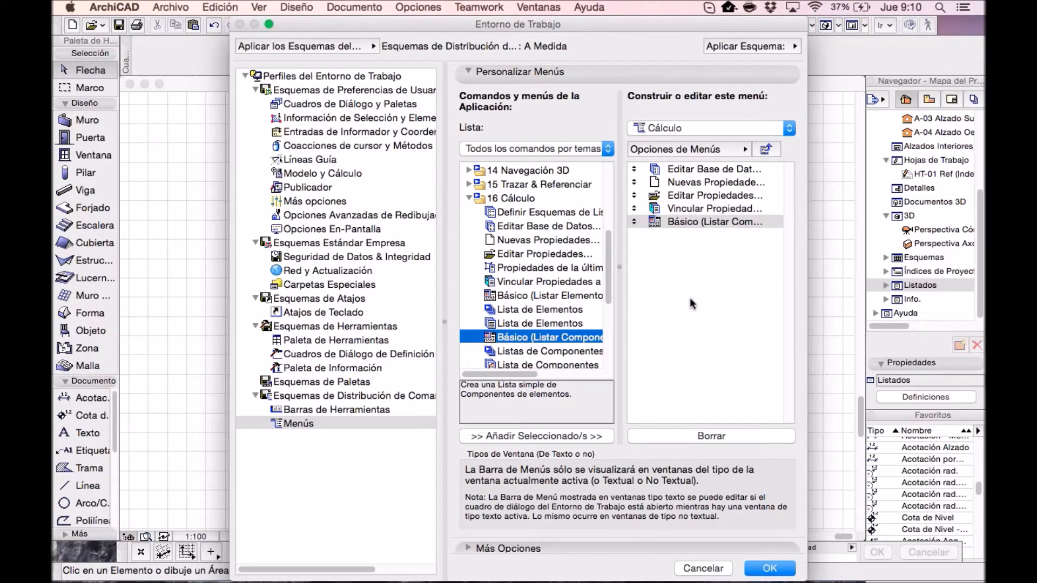
click(542, 211)
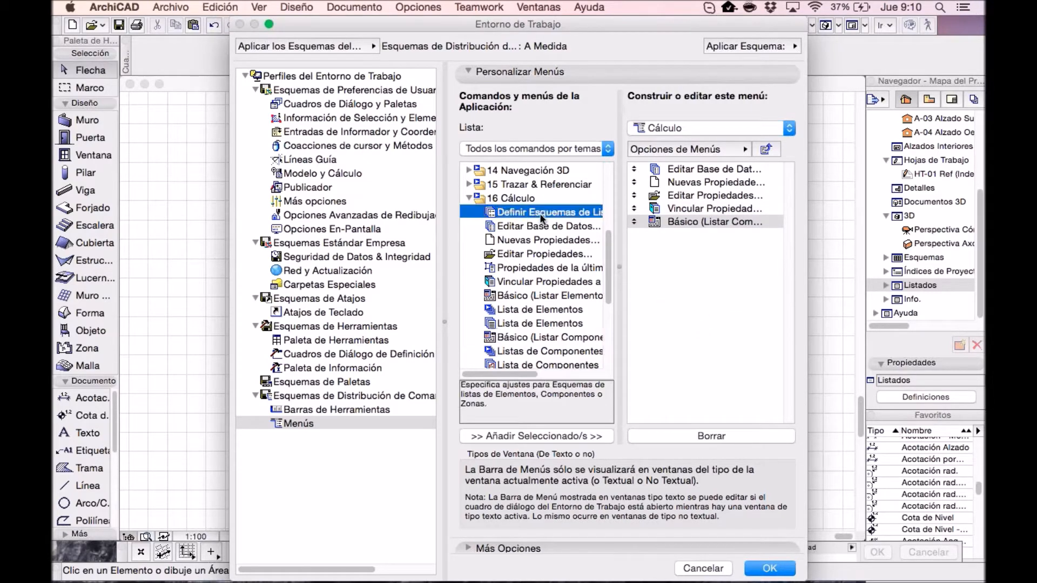
drag(565, 213, 667, 234)
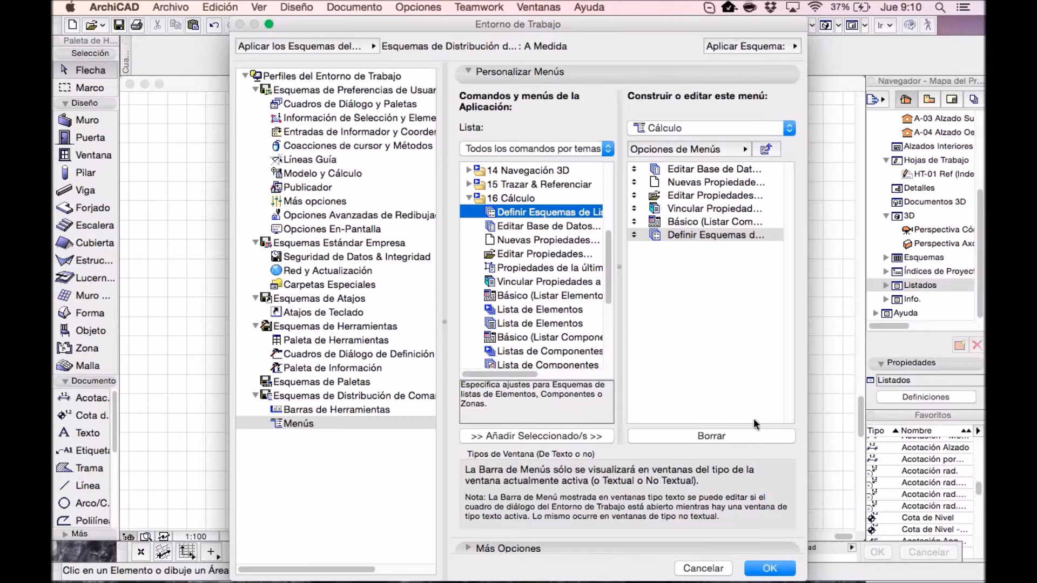
click(774, 569)
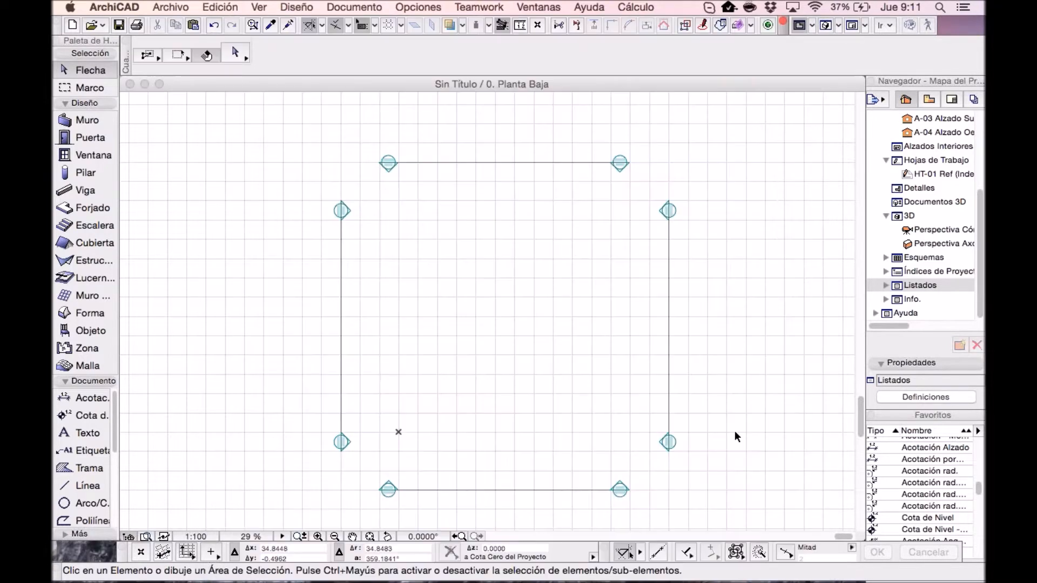
Step: Review the commands contained in the new Cálculo menu
click(638, 7)
click(639, 8)
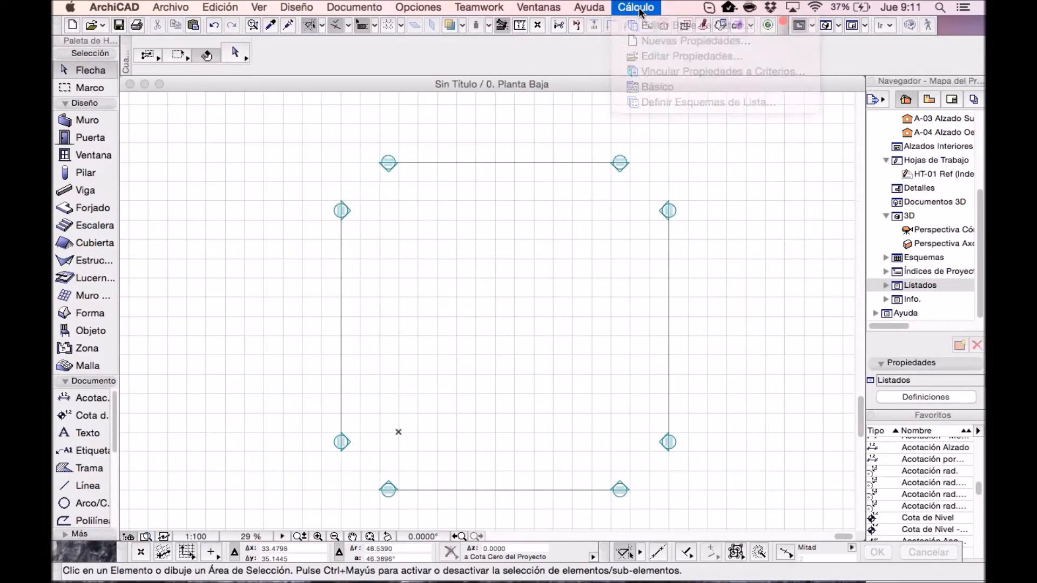
click(589, 7)
click(629, 11)
click(631, 8)
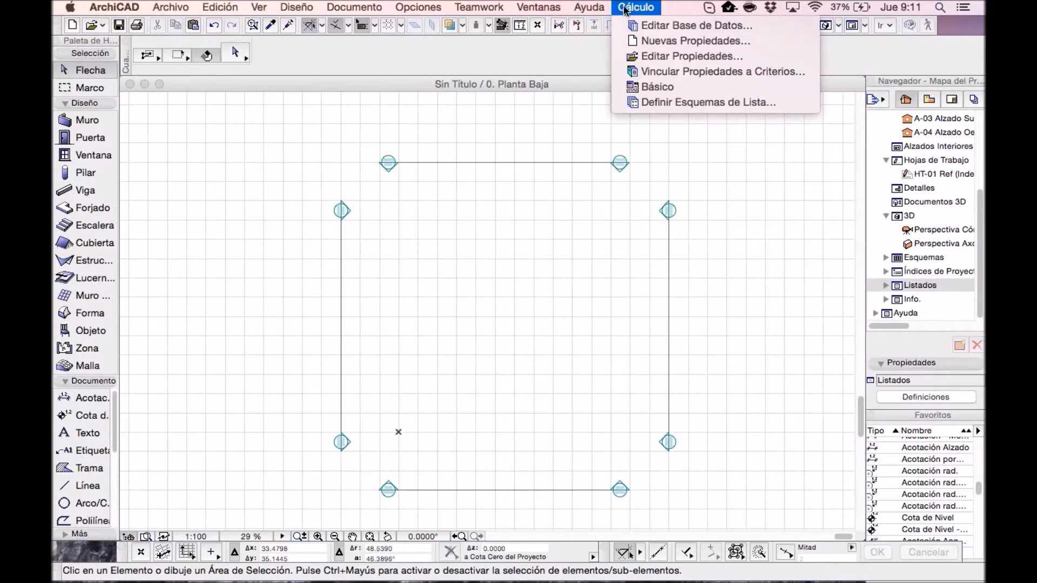
mouse_move(556, 8)
mouse_move(627, 7)
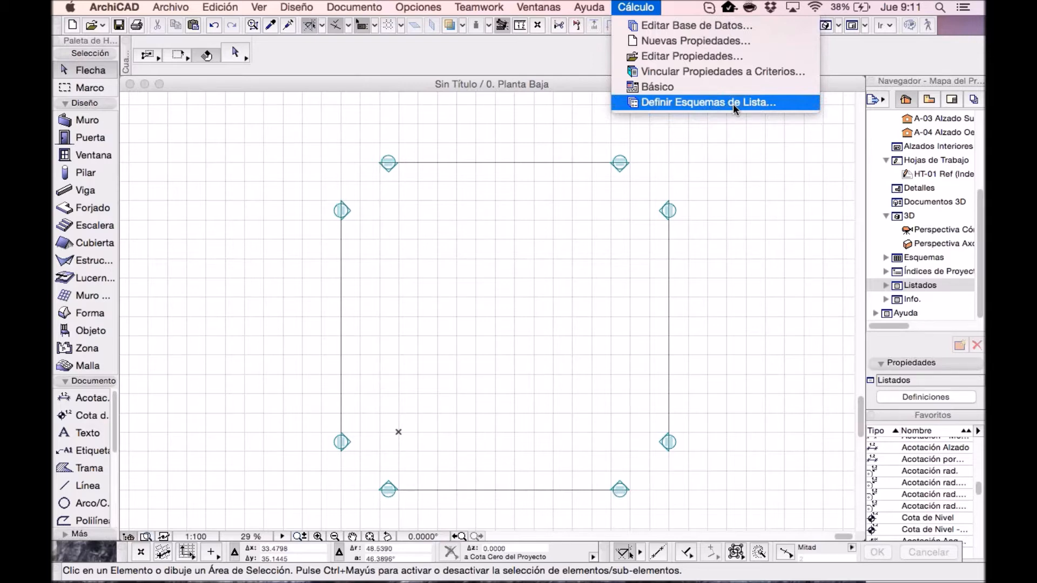
Step: Open the calculation database editor, move its window fully into view and select the ArchiCAD_Biblioteca database
click(661, 26)
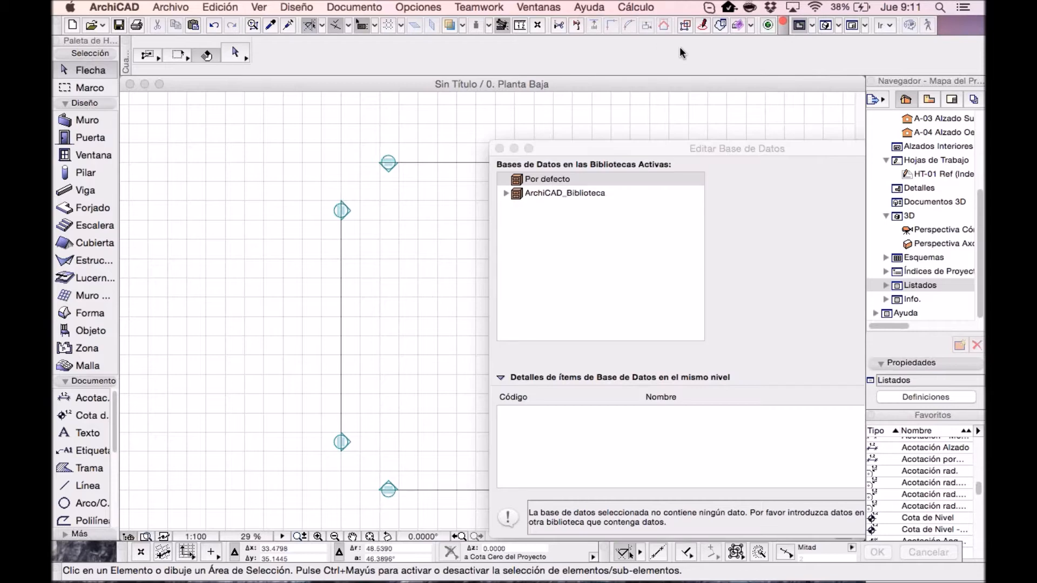
drag(610, 143, 396, 123)
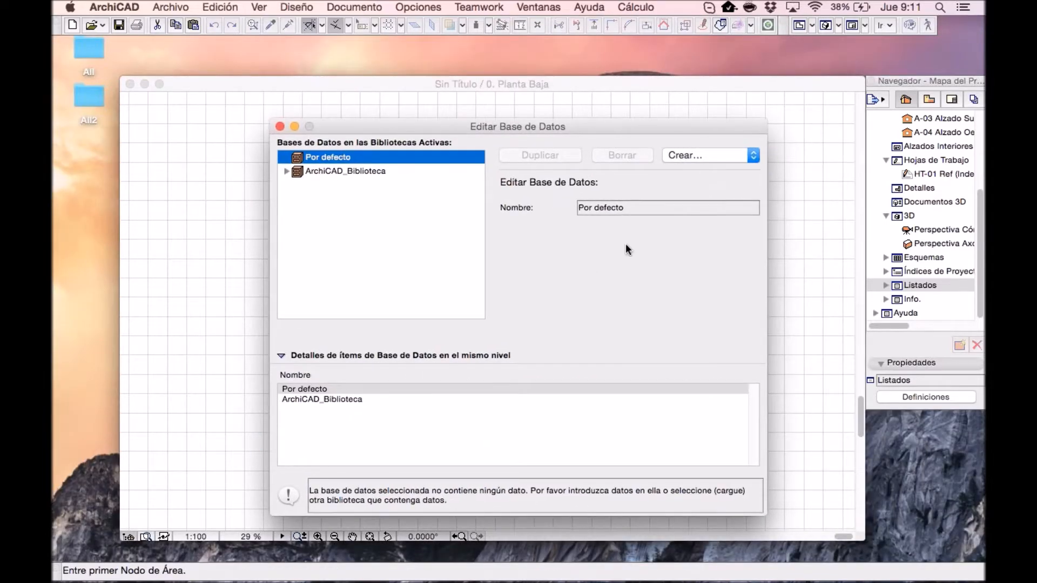
click(327, 195)
click(326, 157)
click(311, 170)
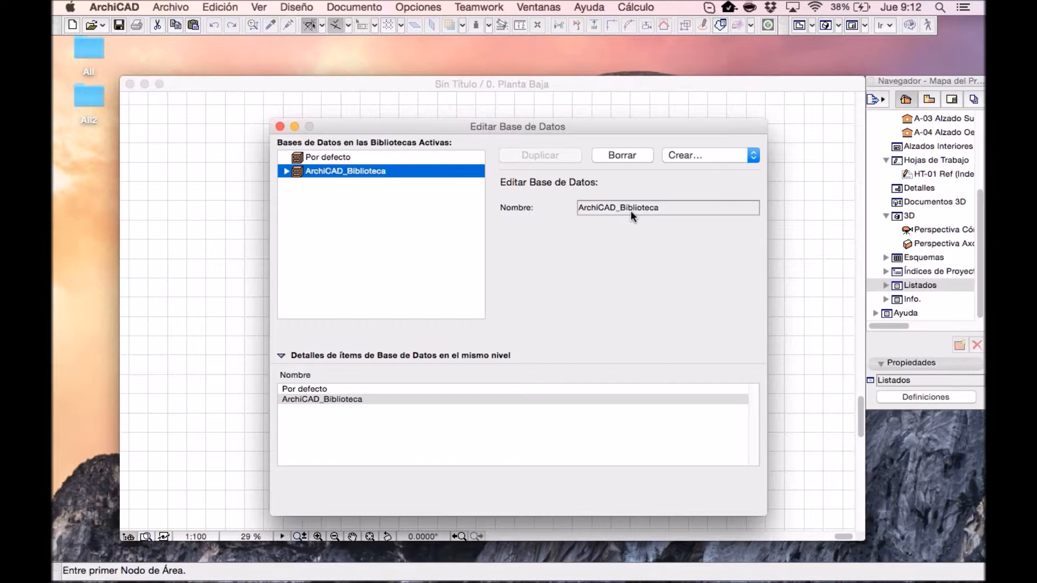
Step: Create a new database named BD plus the owner's first name, save it to Biblioteca Incrustada, and select it in the database list
click(668, 147)
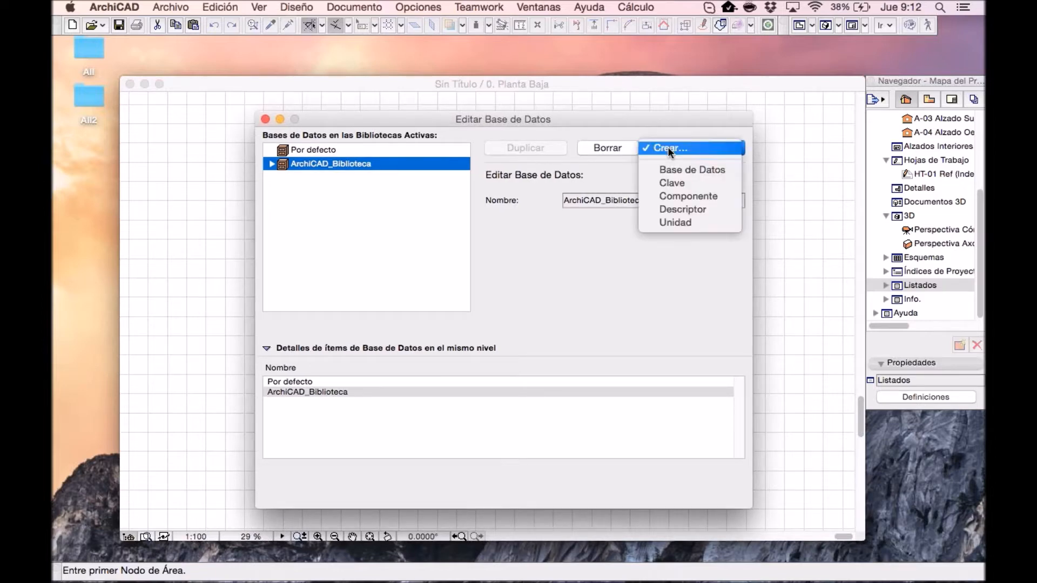
click(692, 169)
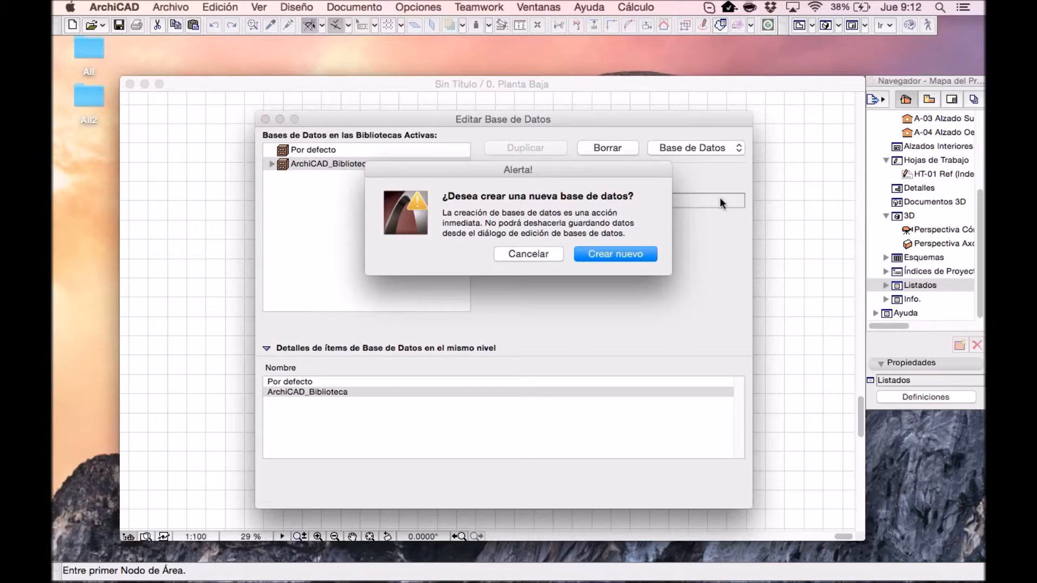
click(616, 254)
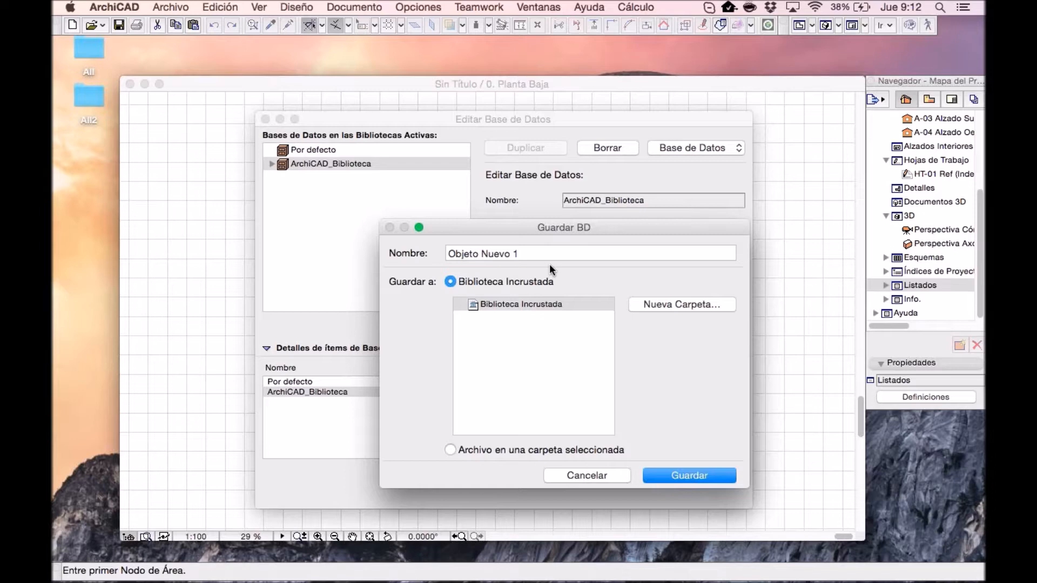
key(Tab)
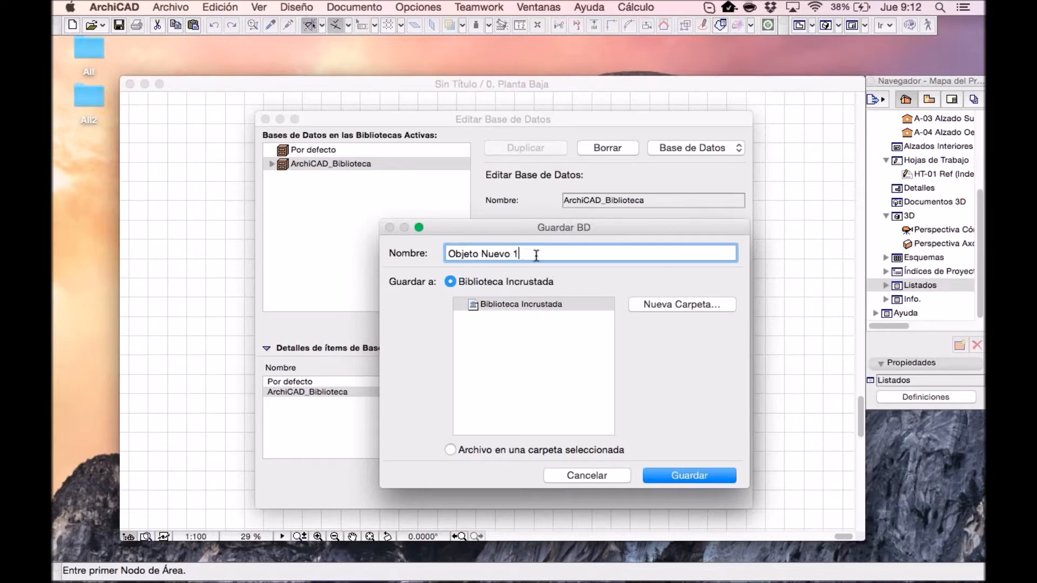
text(BD OSCAR)
click(688, 476)
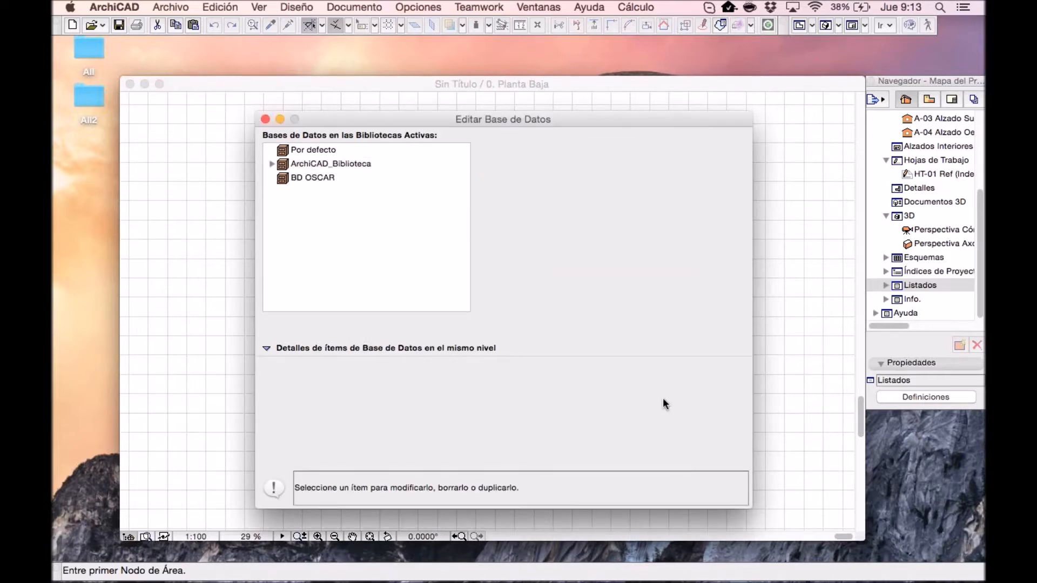
click(322, 177)
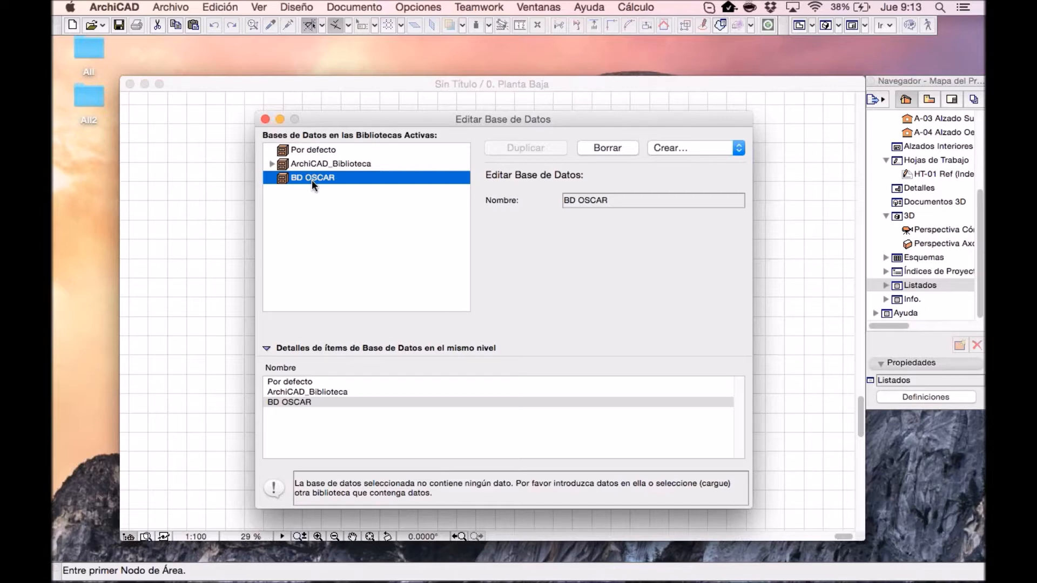
Step: Create a key (Clave) named Preliminares in the new database
click(686, 148)
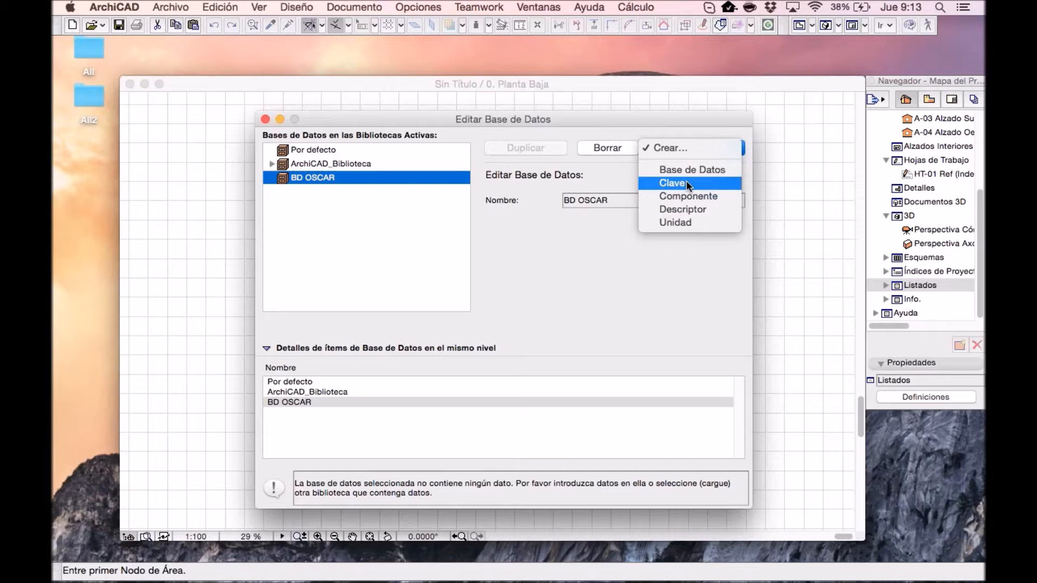
click(686, 181)
text(Preliminares)
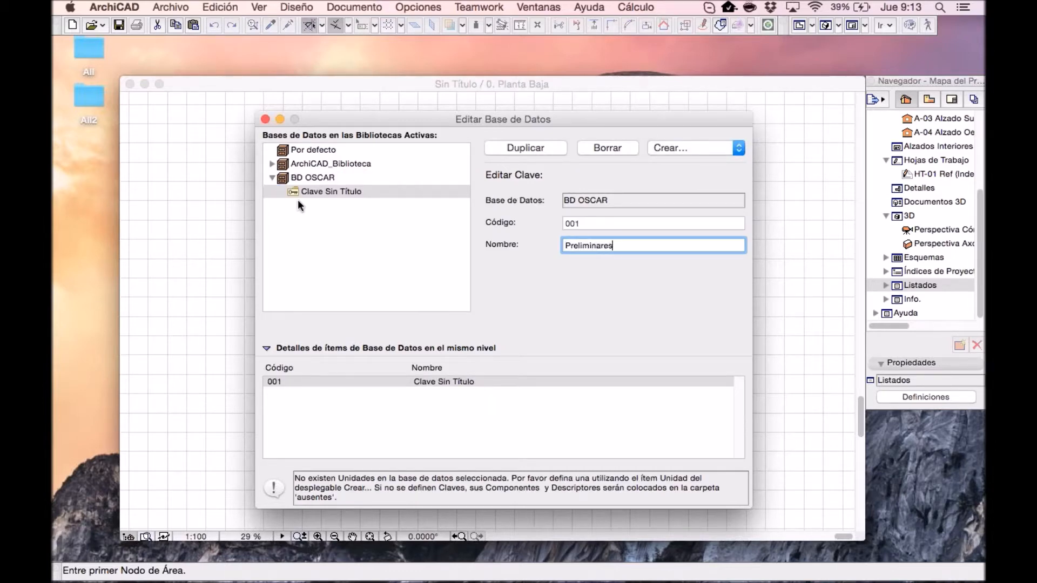
click(694, 148)
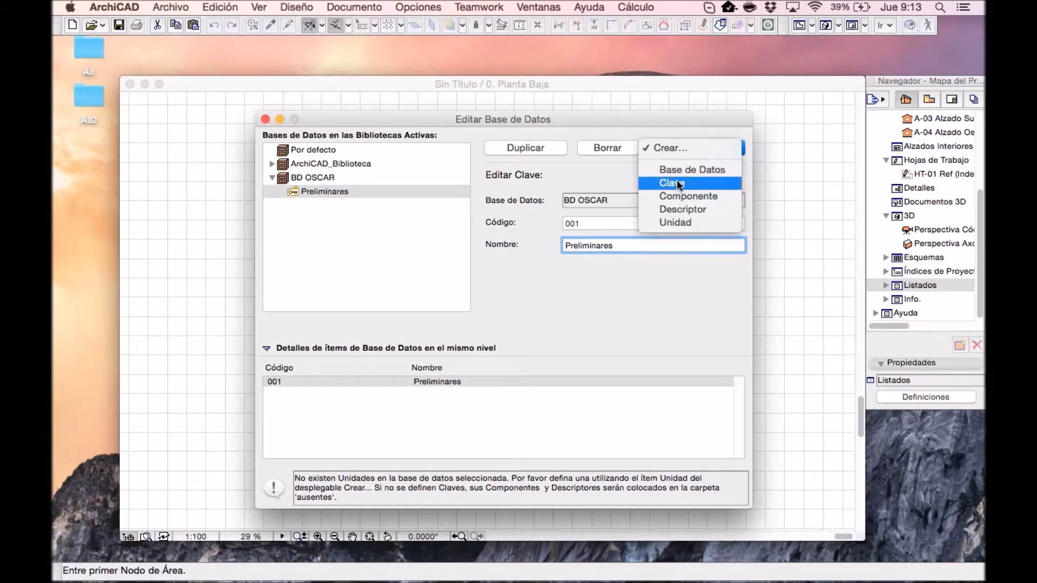
click(619, 230)
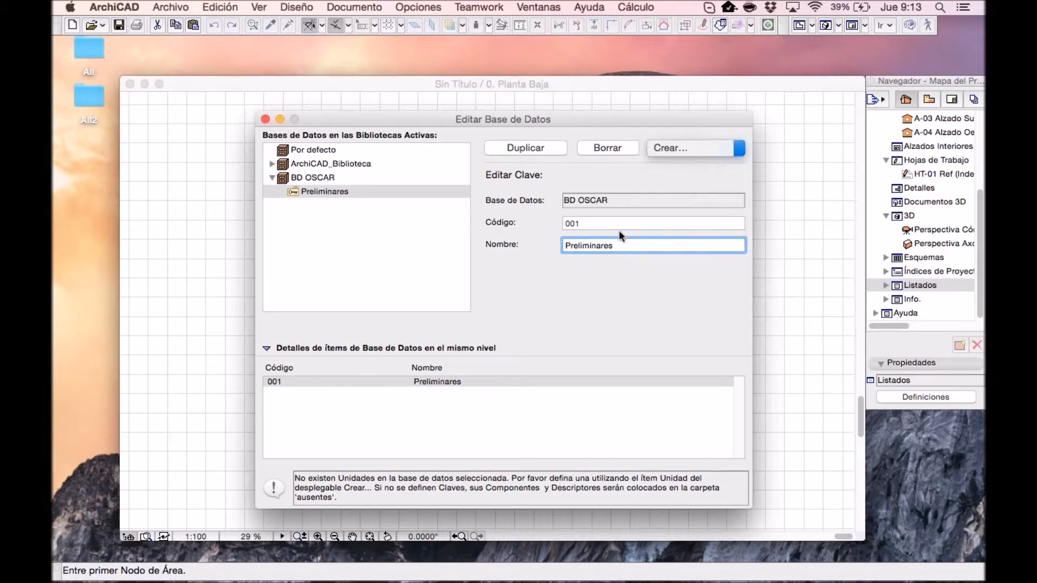
Step: Add two more keys named Cimentación and Estructura to the new database
click(675, 150)
click(673, 181)
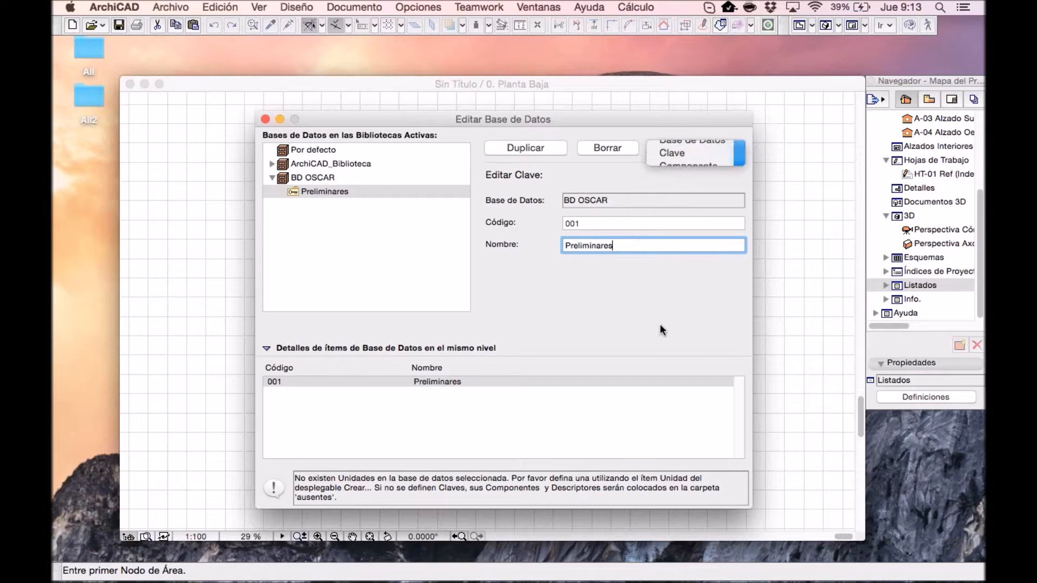
text(C)
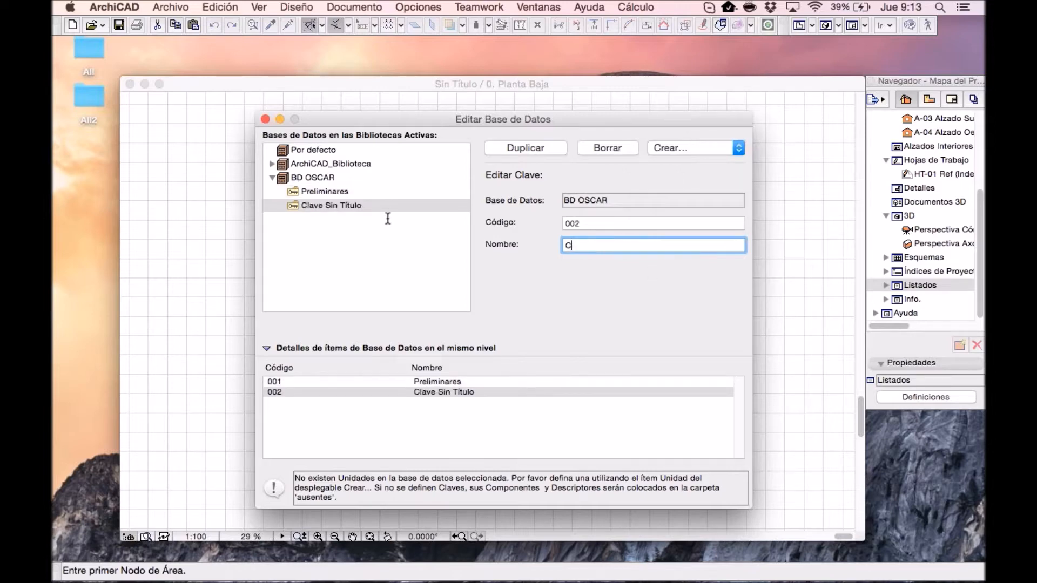
text(imentación)
click(651, 150)
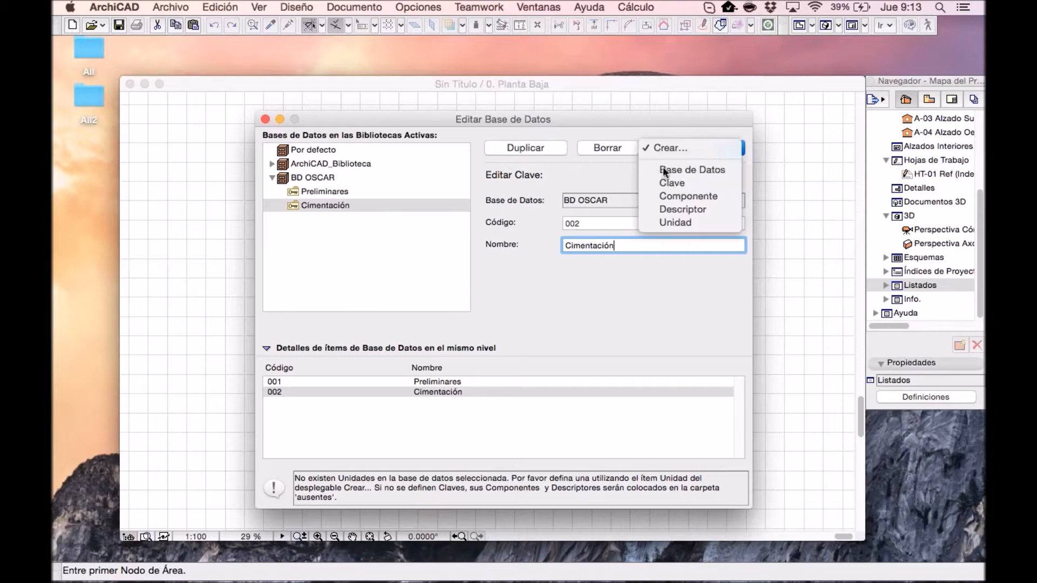
click(672, 184)
text(E)
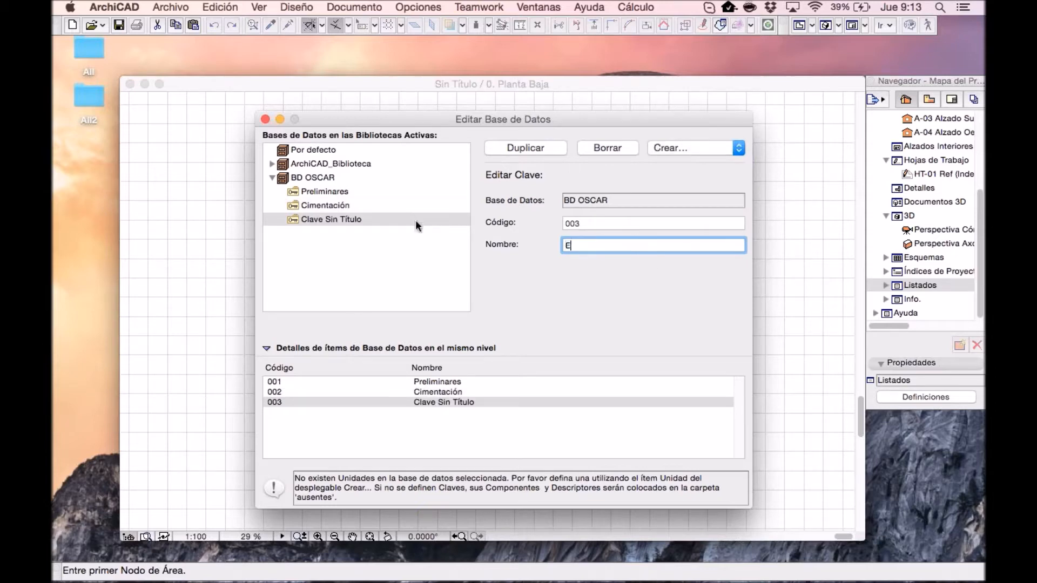
text(structura)
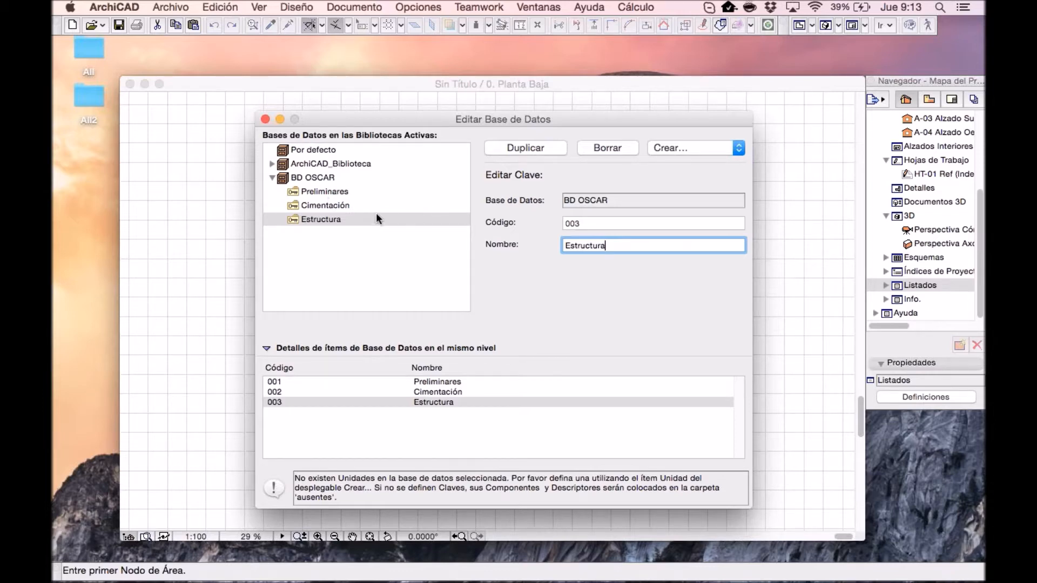
Step: Add the keys Albañilería and Acabados to the new database after Estructura
click(669, 149)
click(679, 181)
text(A)
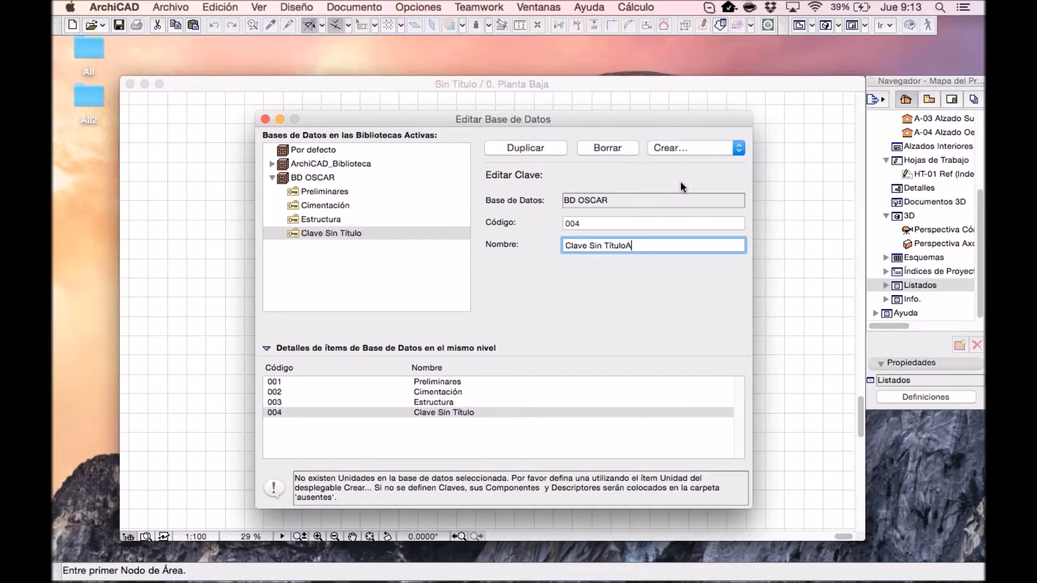
key(super+a)
text(Alba)
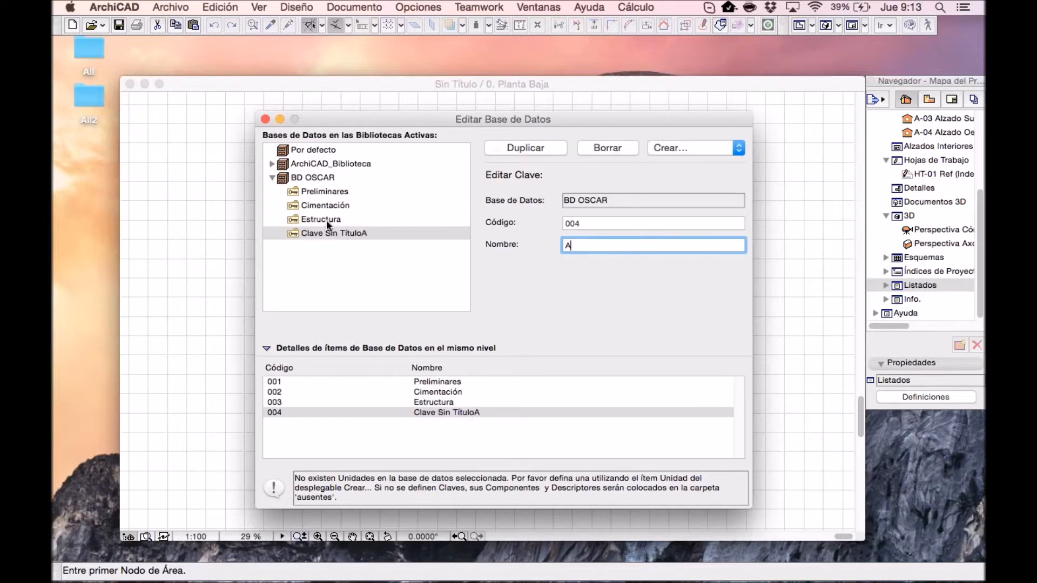
text(ñilería)
click(656, 153)
click(673, 184)
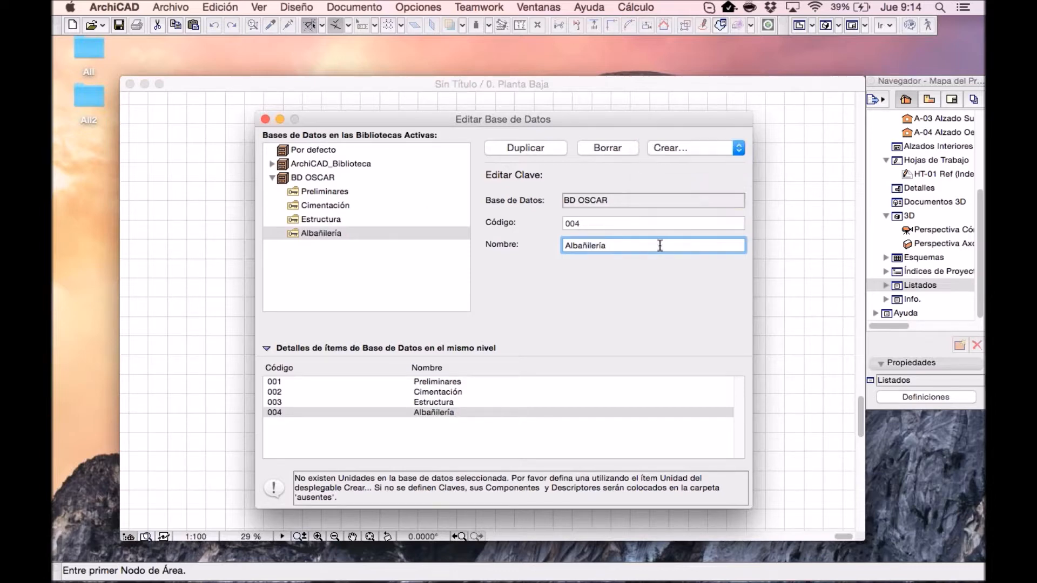
text(Acabados)
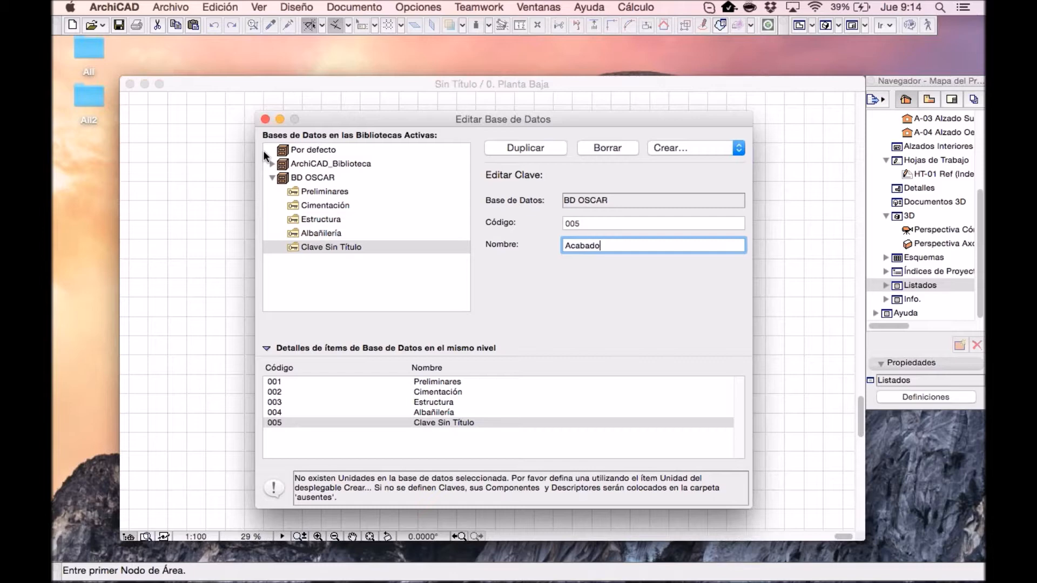
click(527, 268)
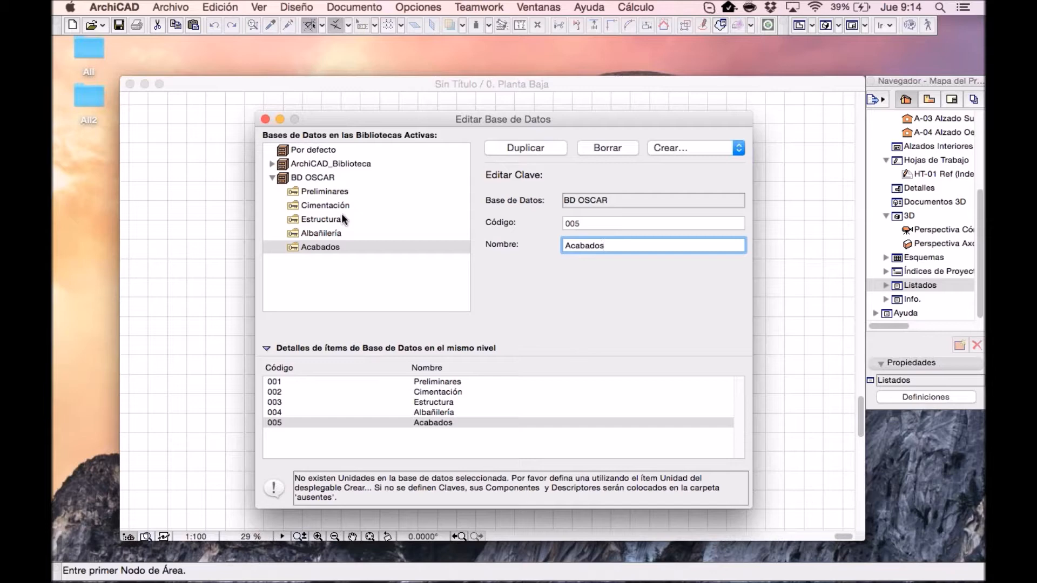
Step: Go through the new keys from Preliminares to Albañilería to check their codes and names
click(329, 192)
click(332, 206)
click(333, 221)
click(340, 232)
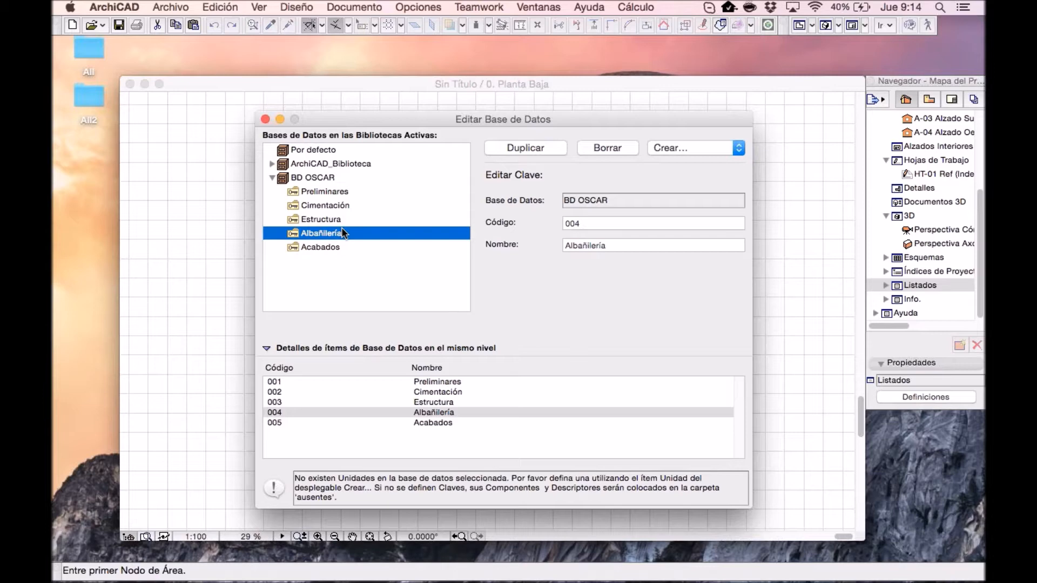
click(341, 260)
Step: Create a component under the Albañilería key and name it M2 Tabique
click(336, 232)
click(696, 147)
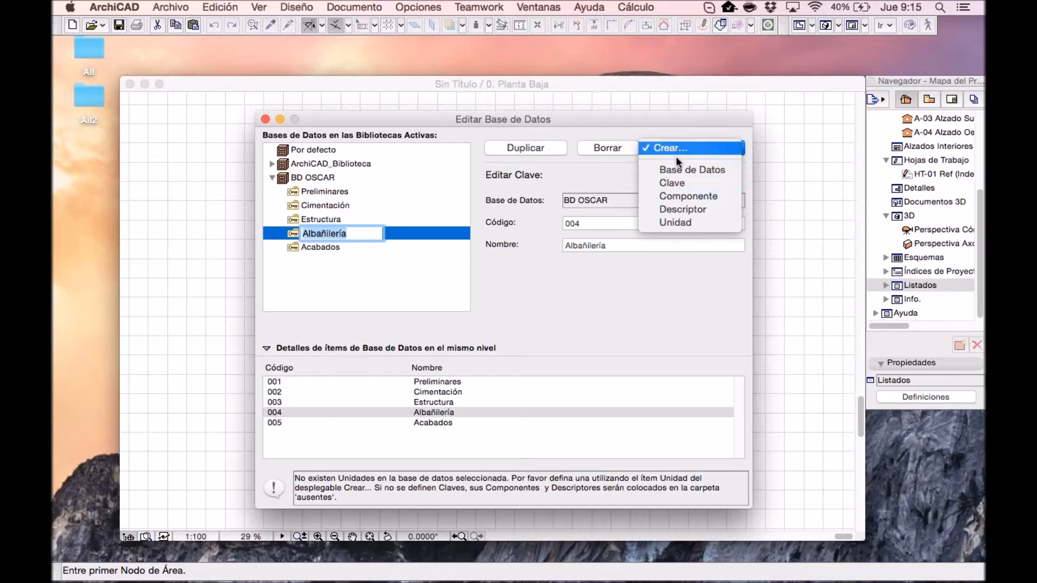
click(688, 195)
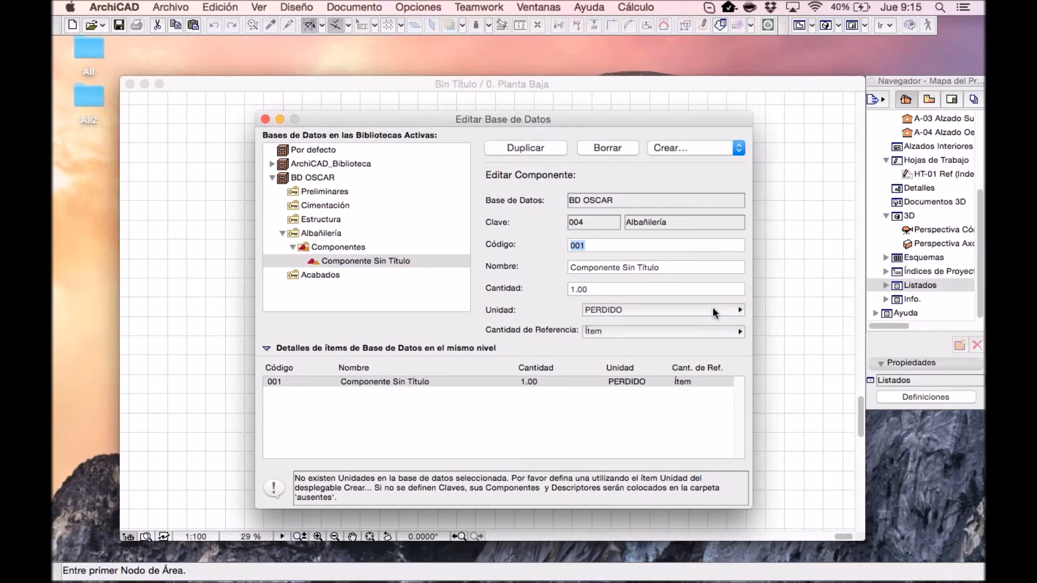
click(408, 258)
click(628, 250)
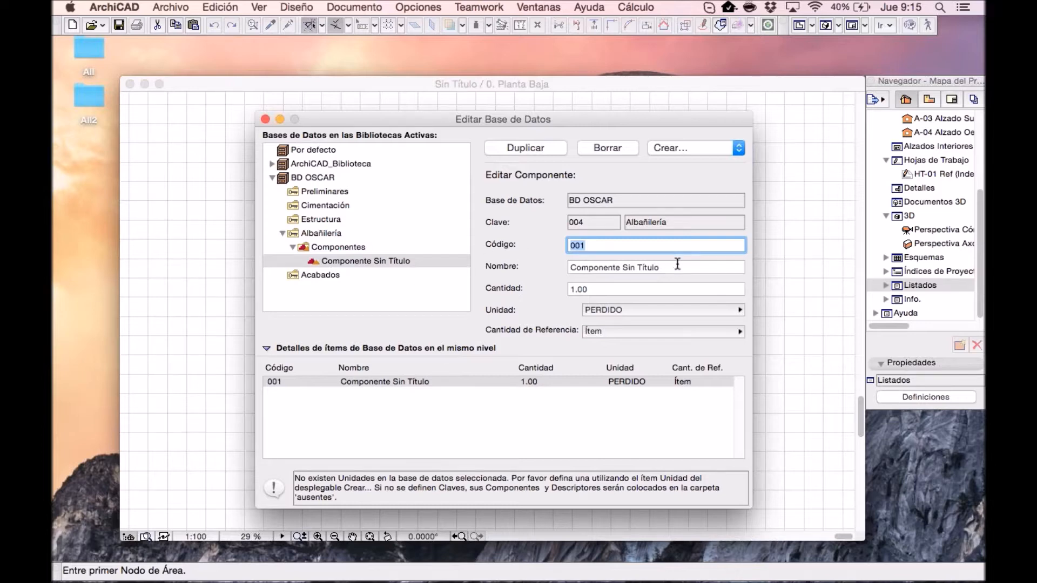
key(Tab)
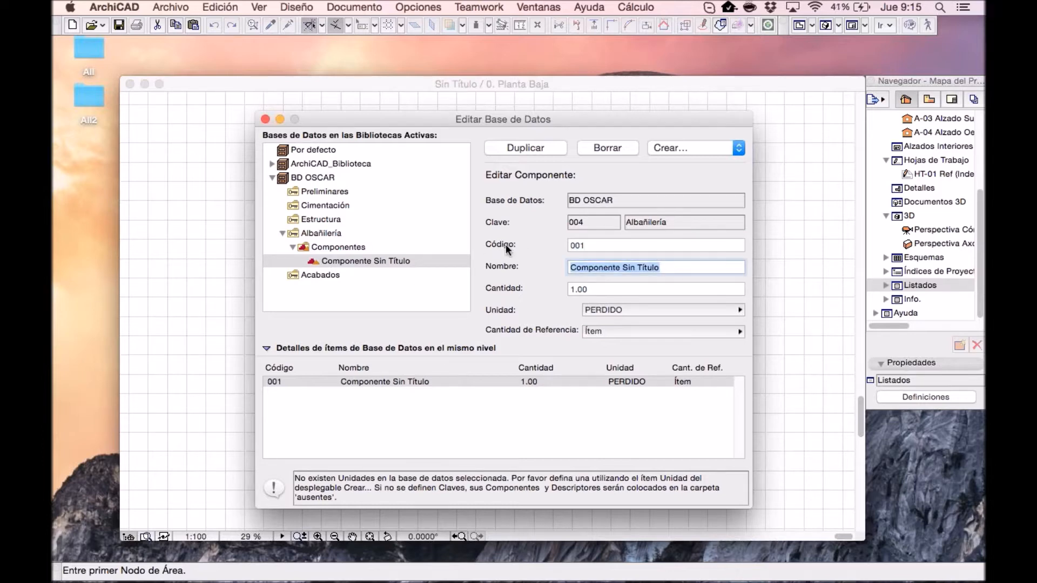
text(M)
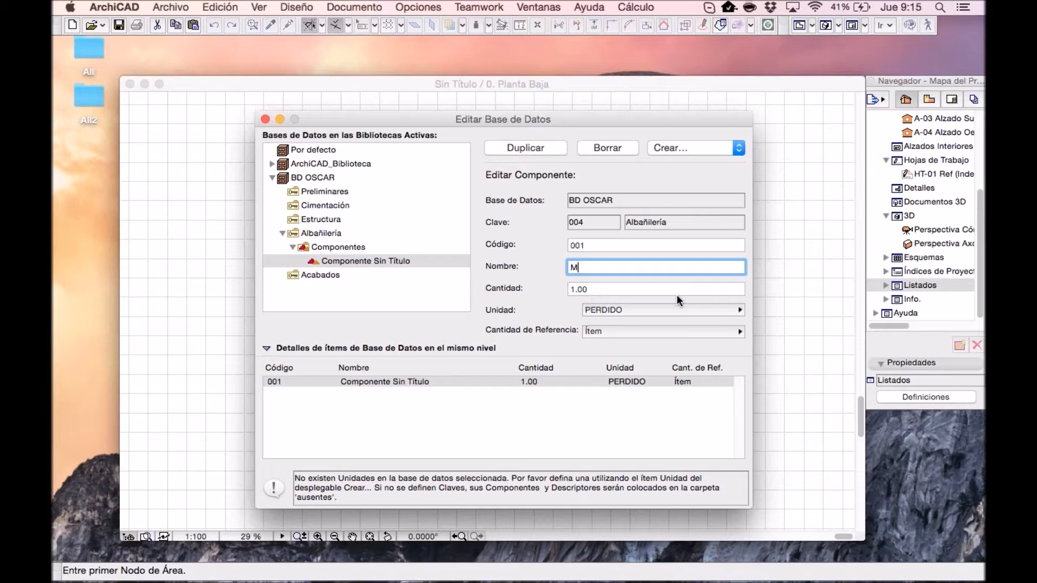
text(2 Tabique)
drag(624, 267, 538, 268)
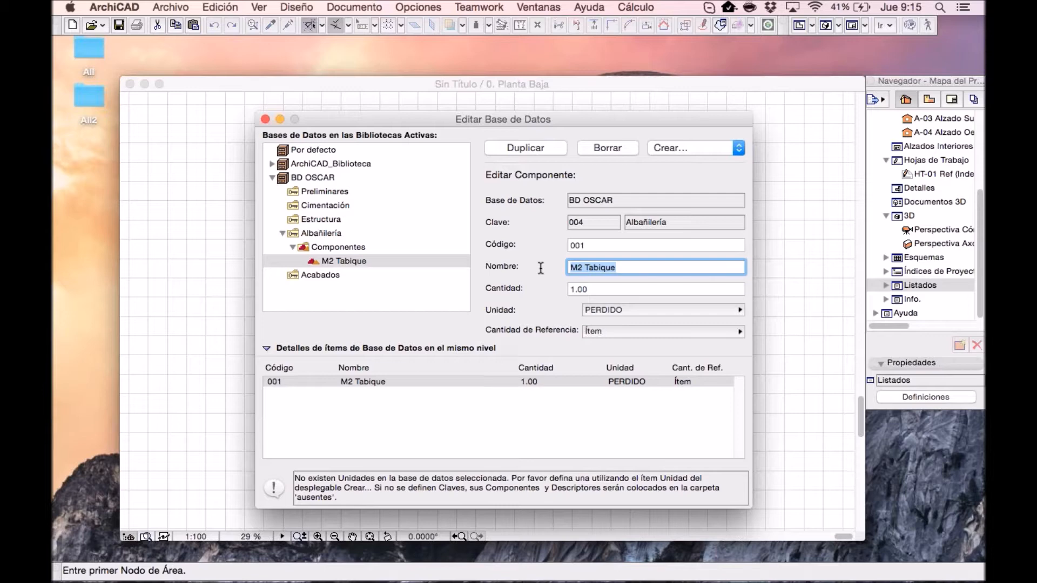
Step: Check the unit choices for the M2 Tabique component and create a unit named M2 in the database
click(604, 312)
click(678, 309)
click(687, 149)
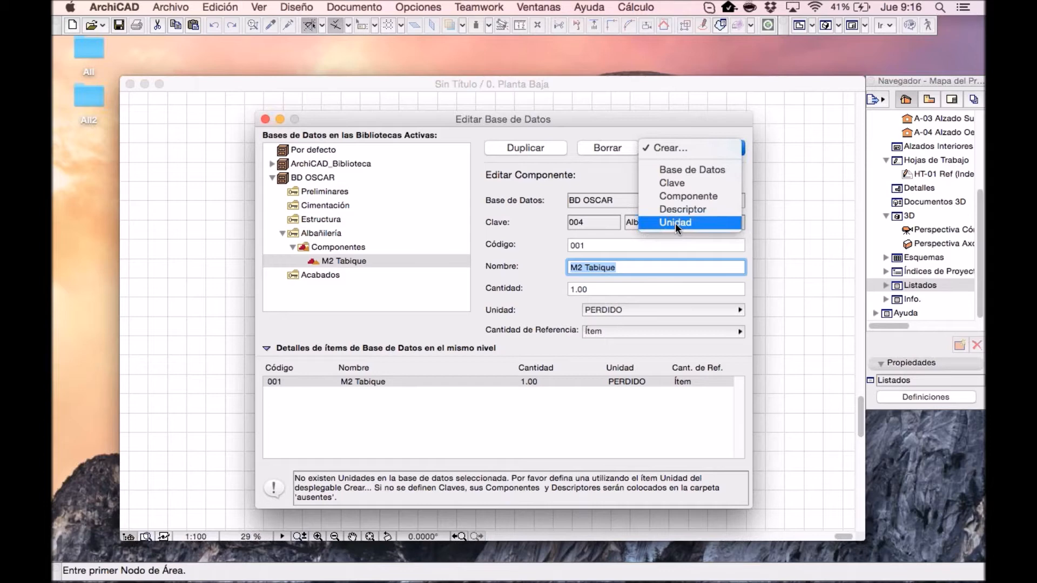
click(691, 223)
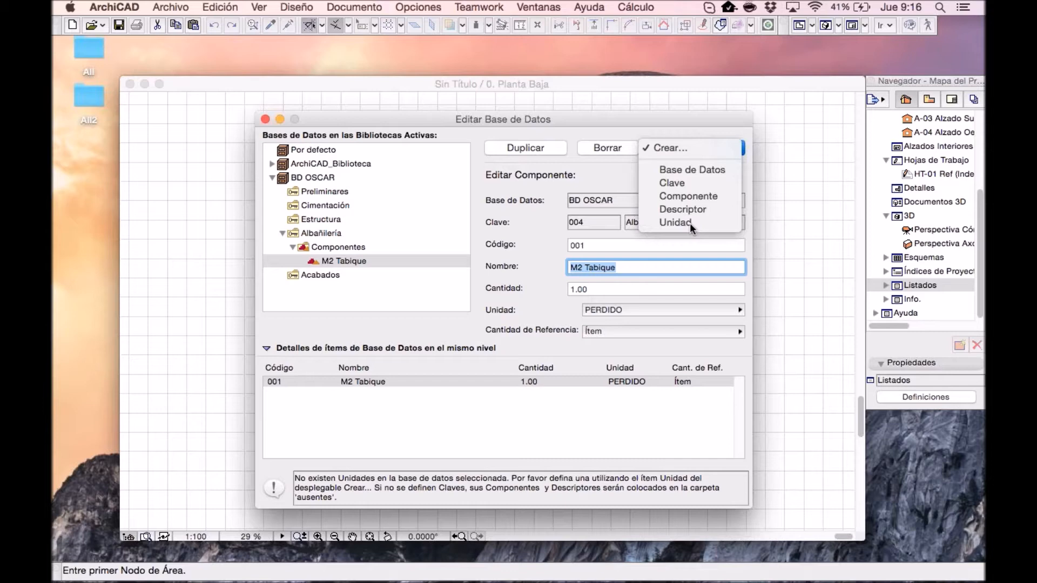
text(M2)
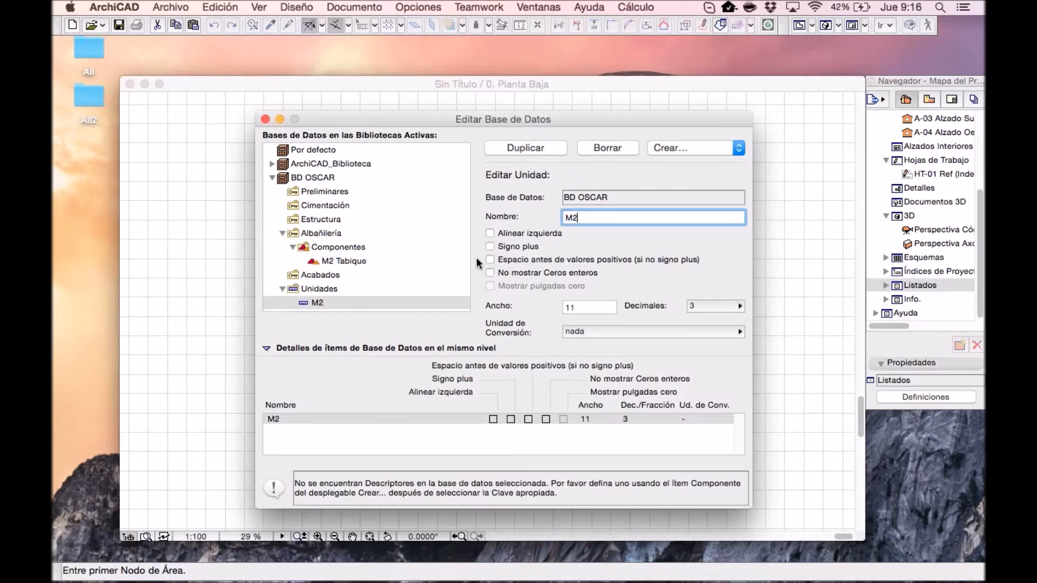
Step: Set the M2 unit's width to 11 and its decimals to 2, leaving Alinear izquierda off
click(490, 233)
click(490, 233)
key(Tab)
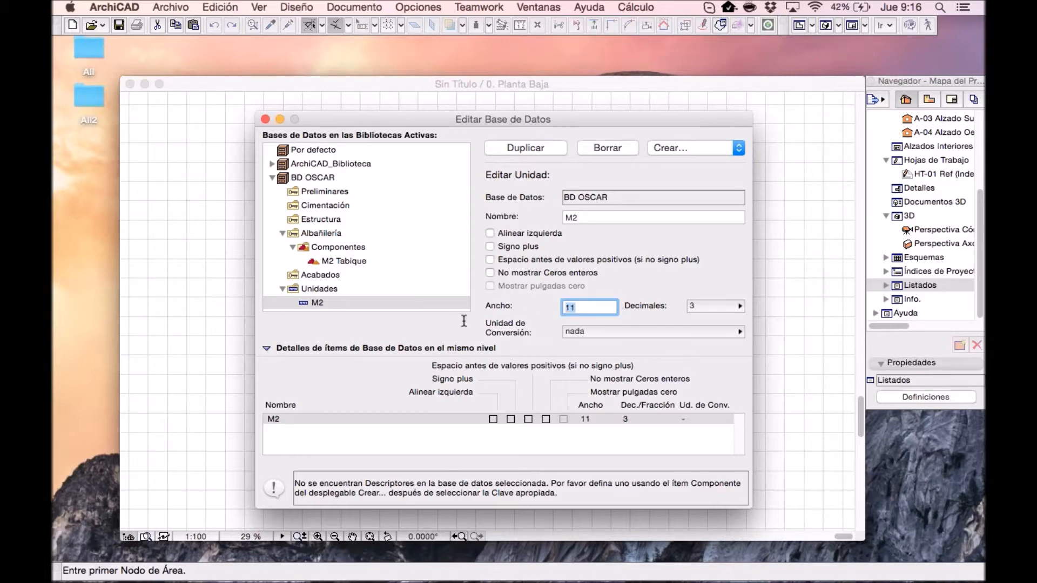
text(3)
double_click(583, 308)
text(4)
key(BackSpace)
text(11)
click(738, 306)
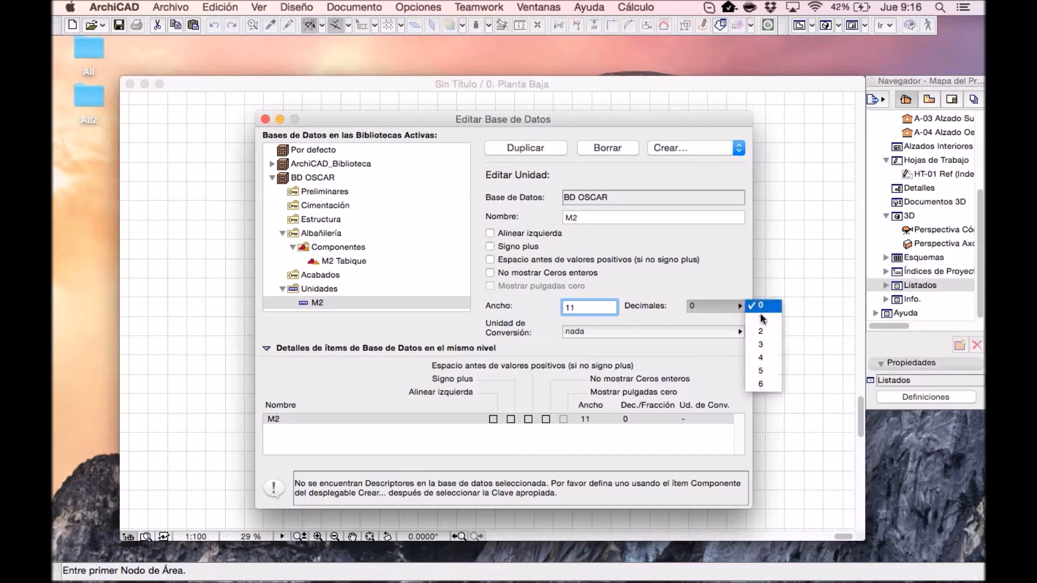
click(761, 331)
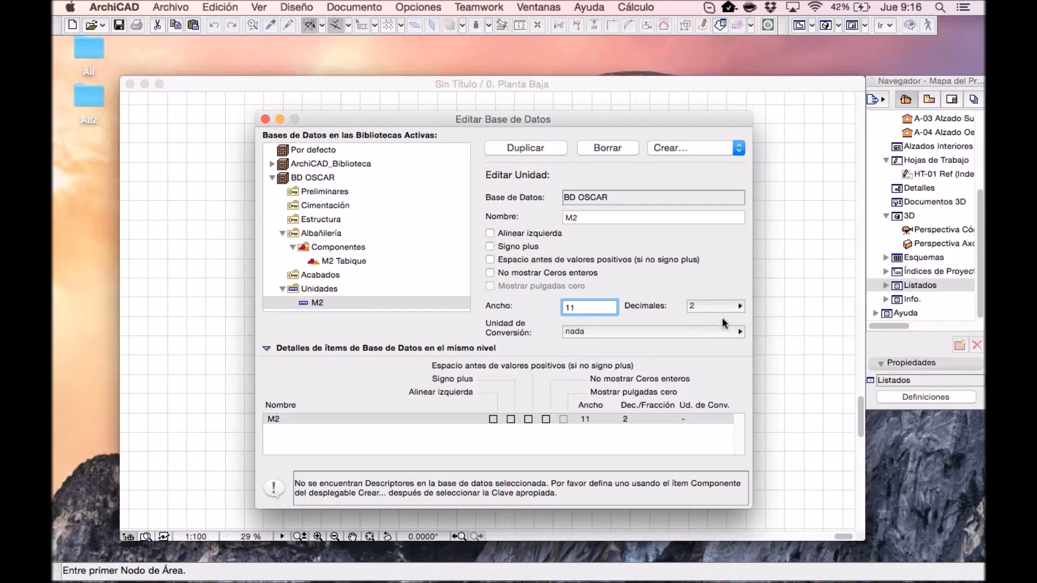
Step: Set the M2 unit's conversion unit to m2 (metro cuadrado)
double_click(588, 308)
click(600, 330)
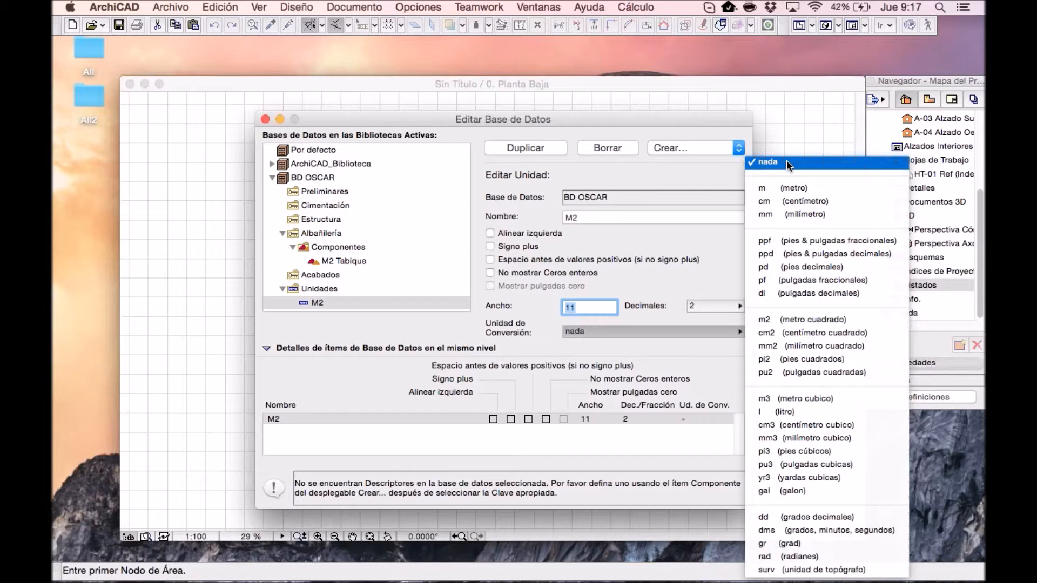
click(803, 318)
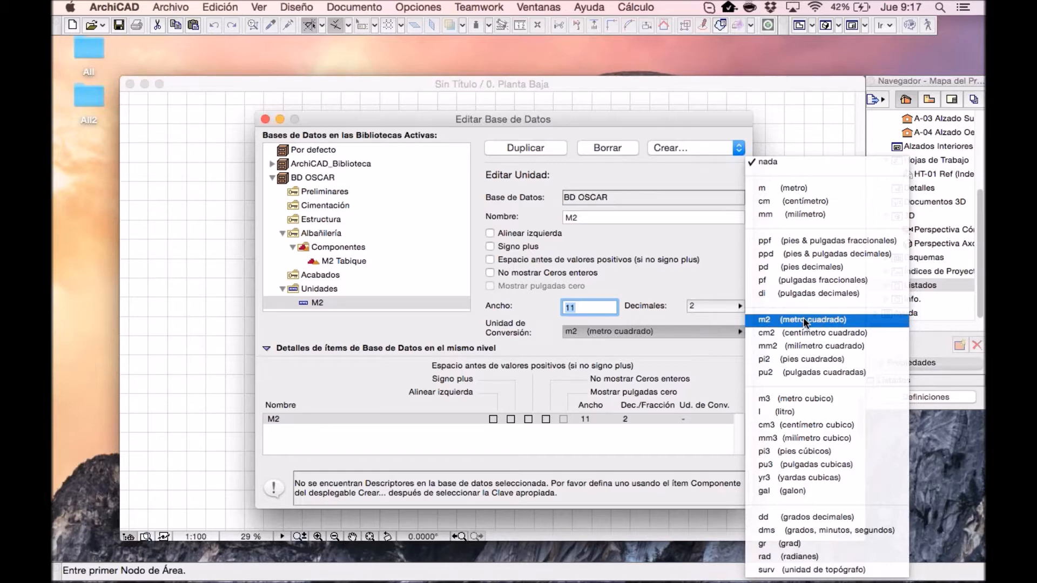
Step: Finish setting the M2 unit's conversion to m2 (metro cuadrado) and assign M2 as the unit of the M2 Tabique component
click(803, 319)
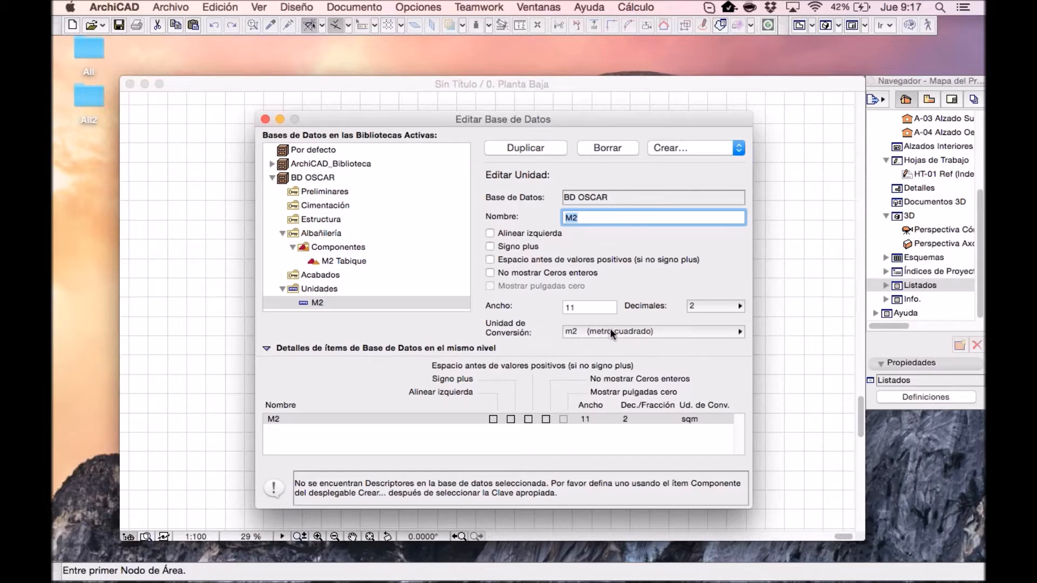
click(353, 261)
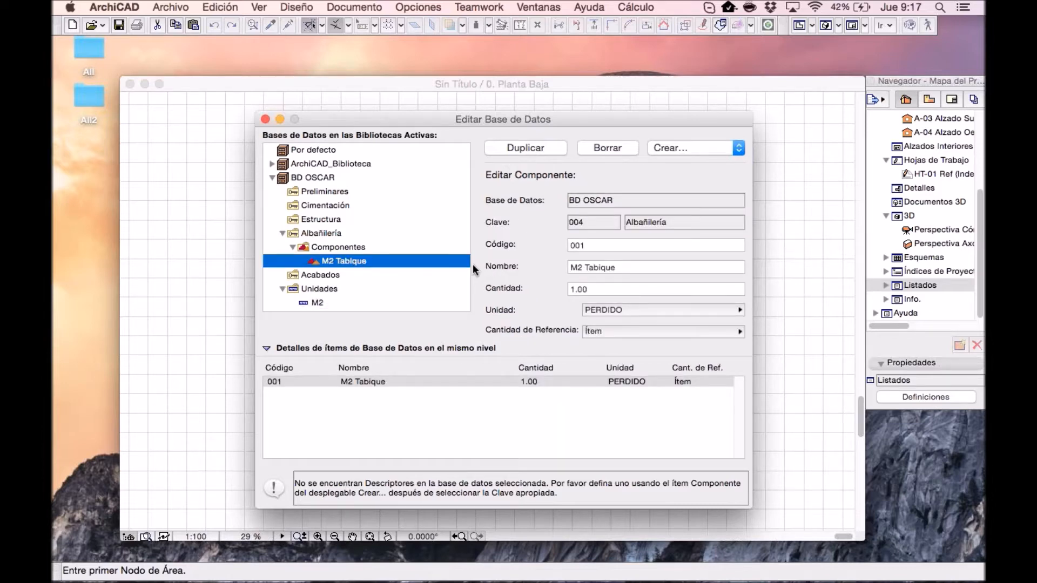
click(740, 309)
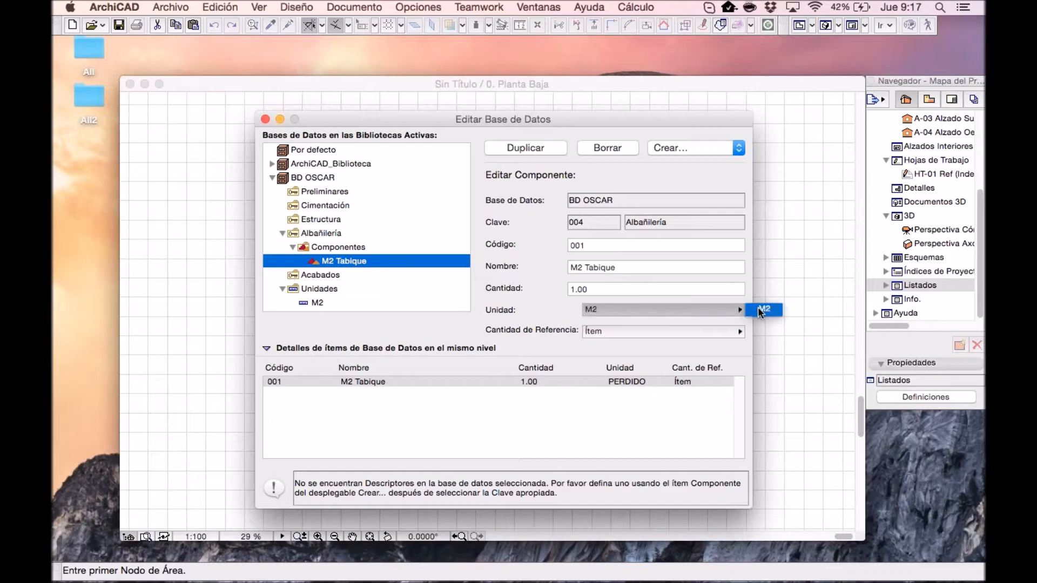
click(758, 307)
click(742, 310)
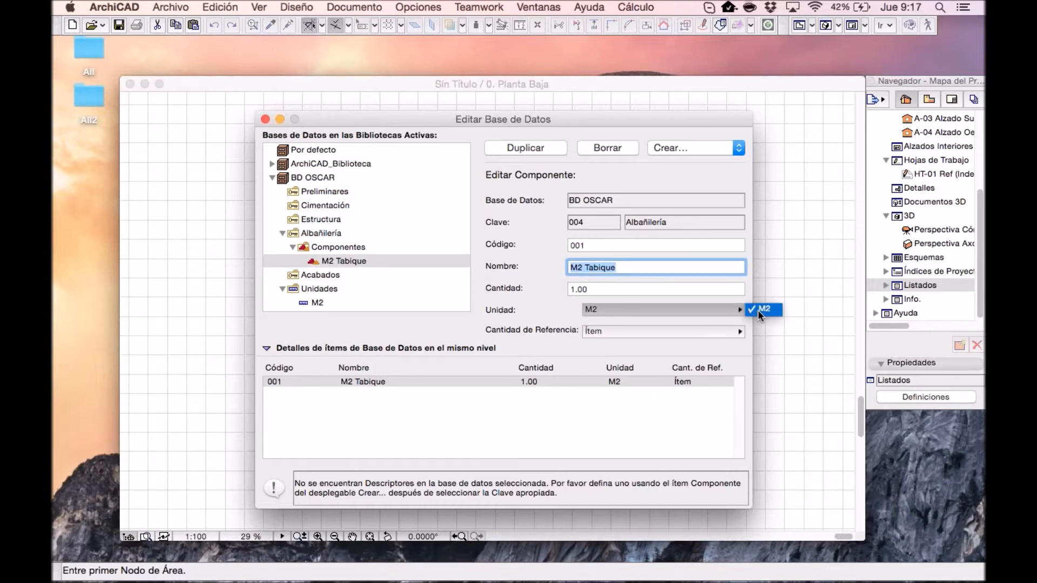
click(727, 308)
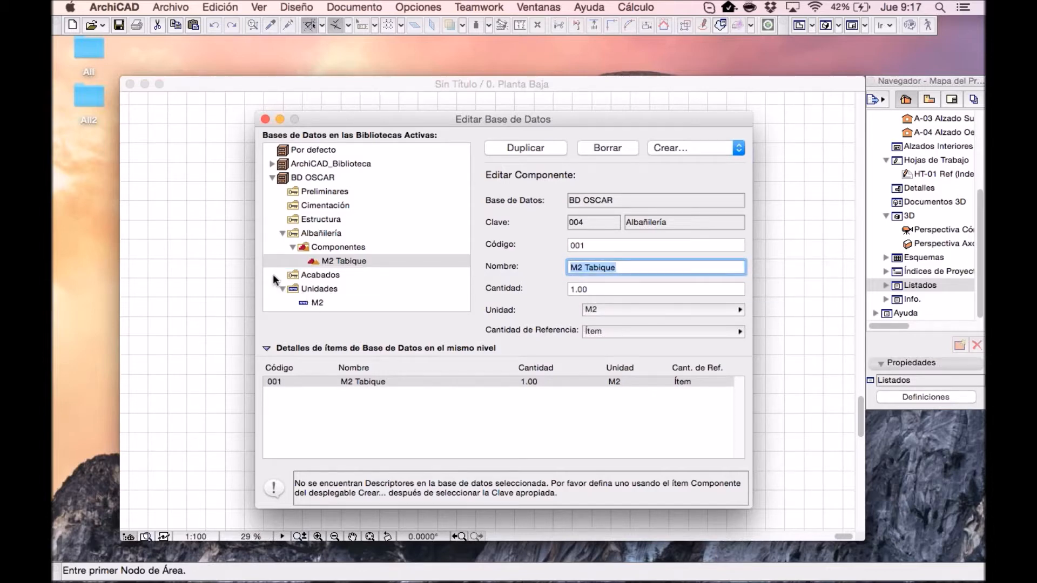
Step: Review the M2 Tabique component's name and quantity, and set its Cantidad de Referencia to Superficie A
click(305, 288)
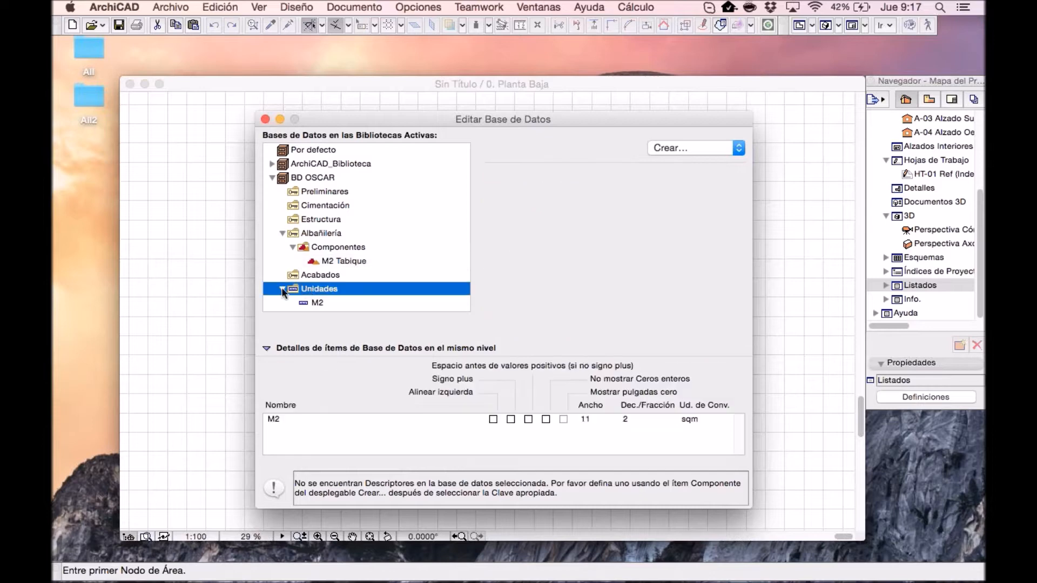
click(332, 261)
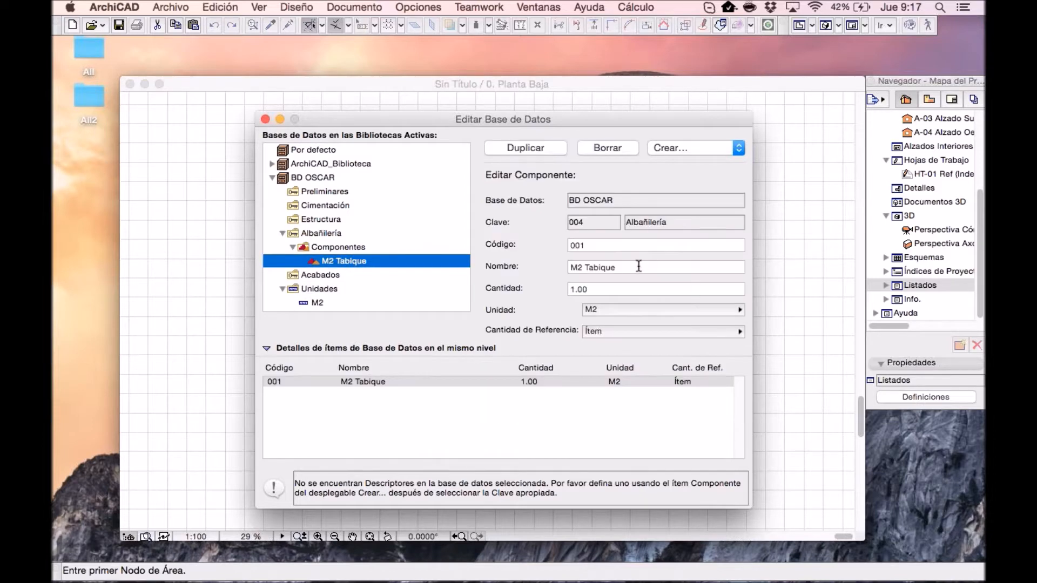
drag(639, 267, 564, 274)
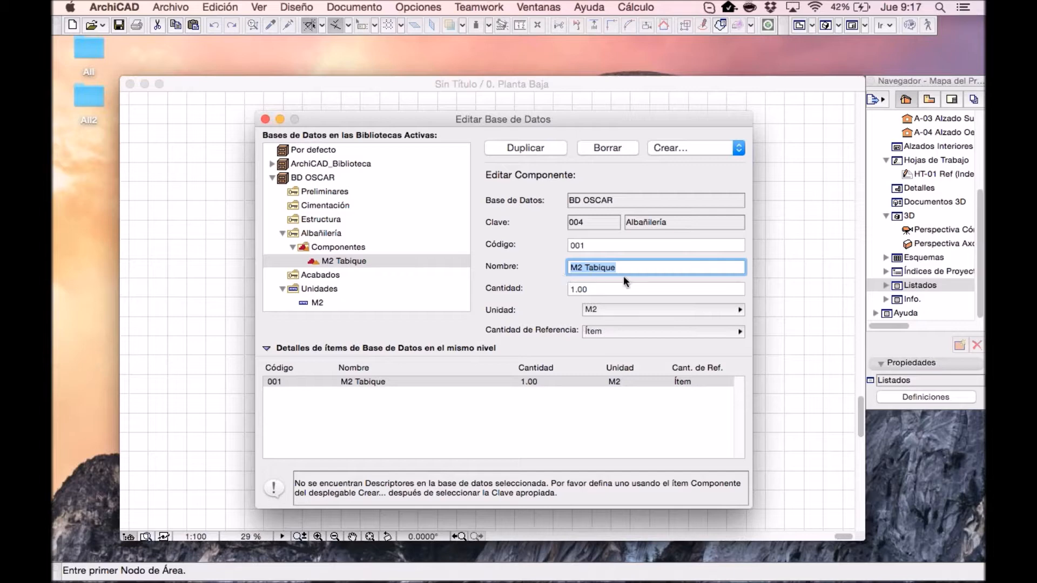
drag(621, 290, 423, 289)
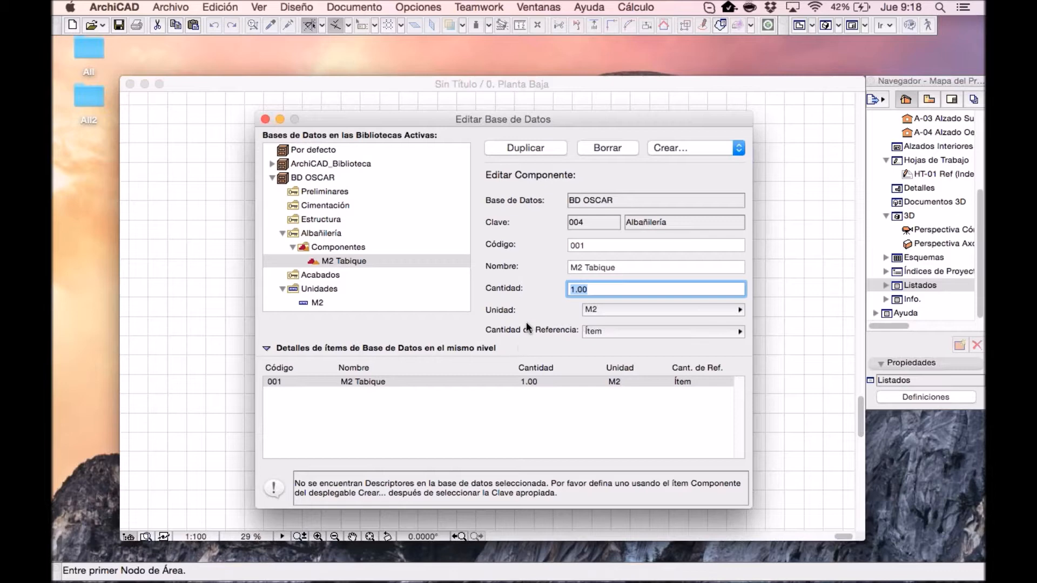
key(shift+Tab)
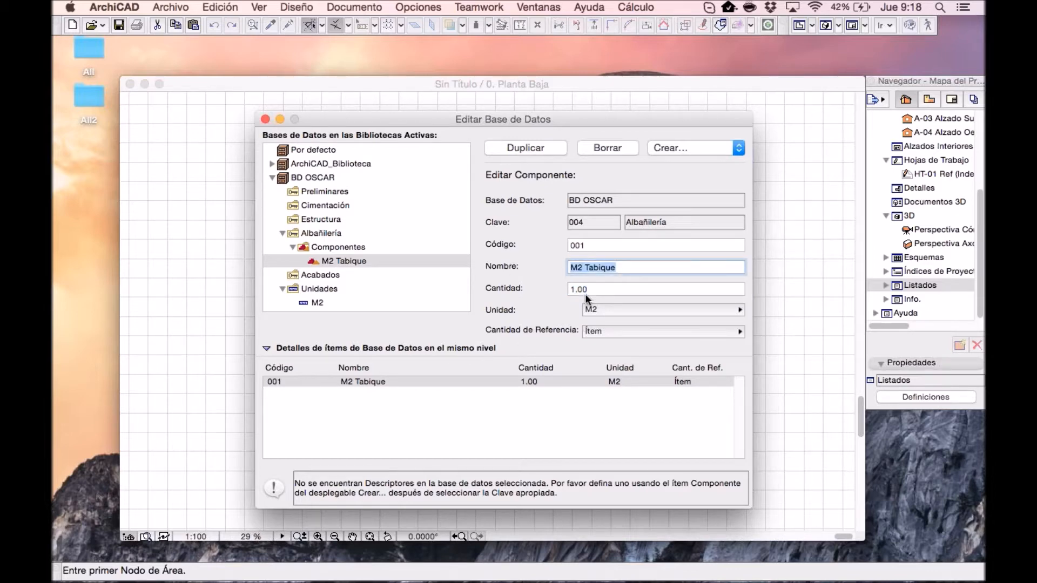
key(Tab)
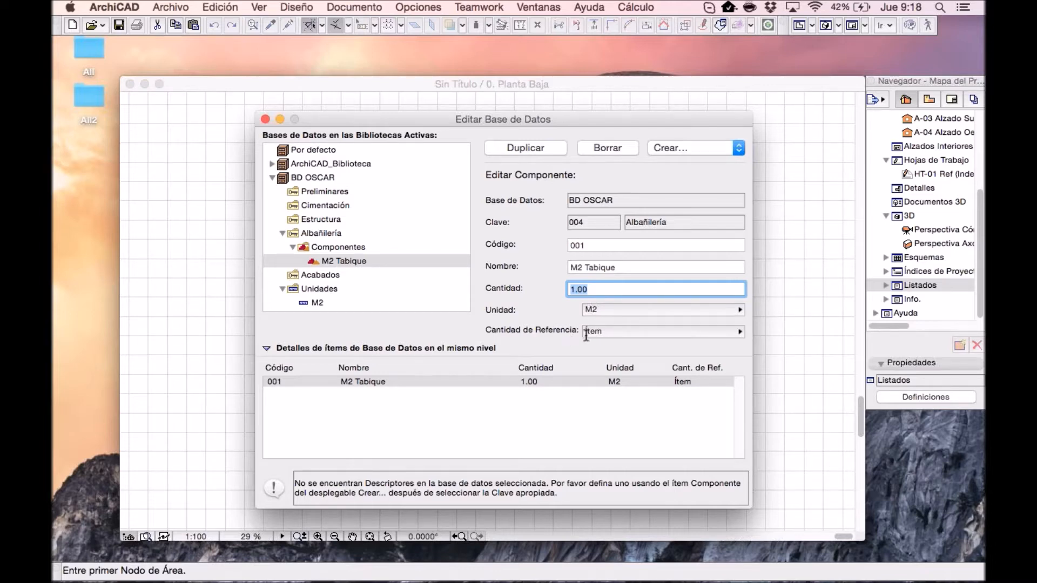
click(593, 332)
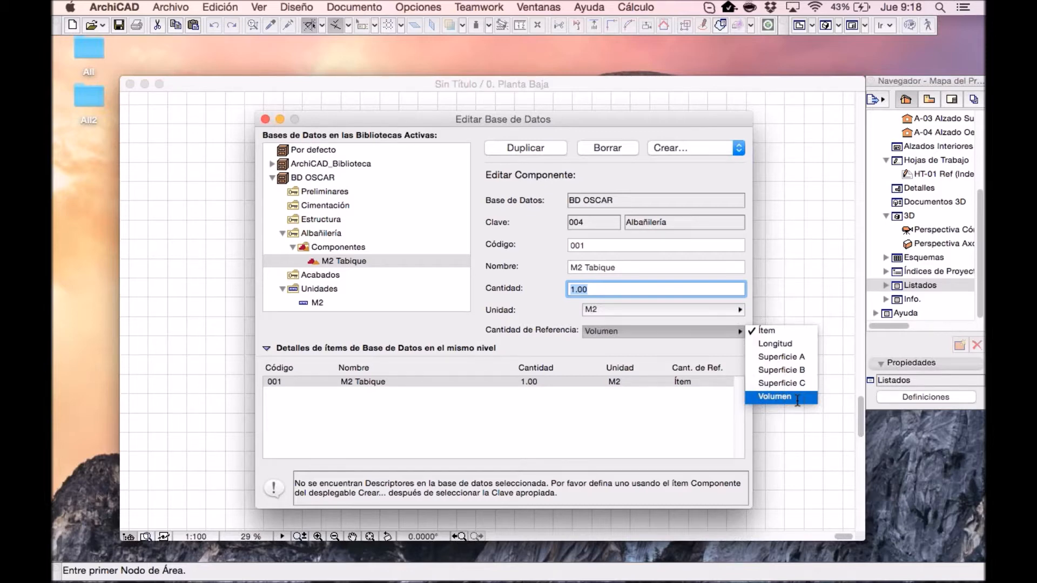
click(782, 357)
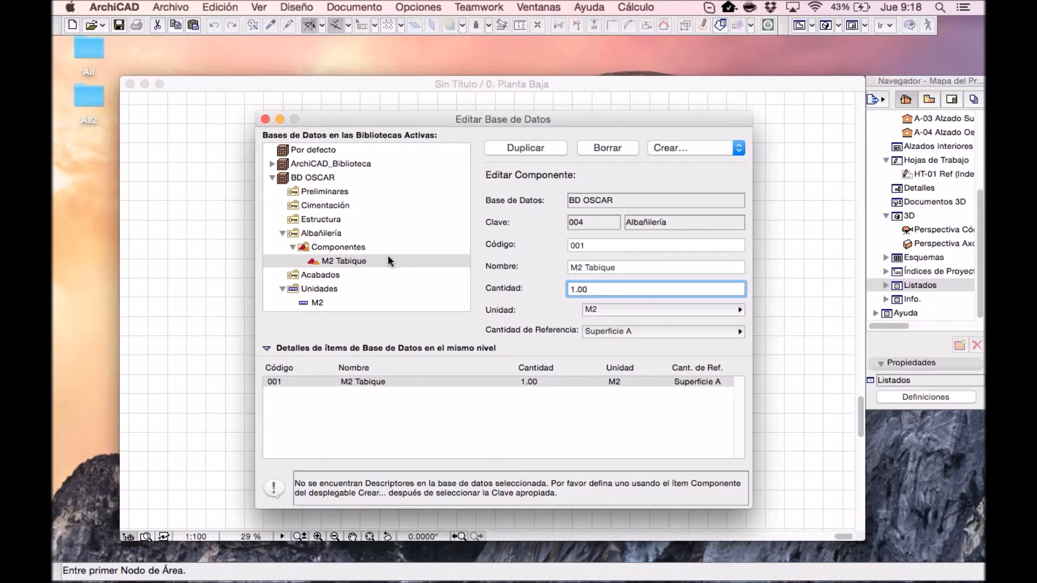
drag(611, 290, 499, 289)
Step: Close the database editor and save the changes to the BD OSCAR database
click(326, 180)
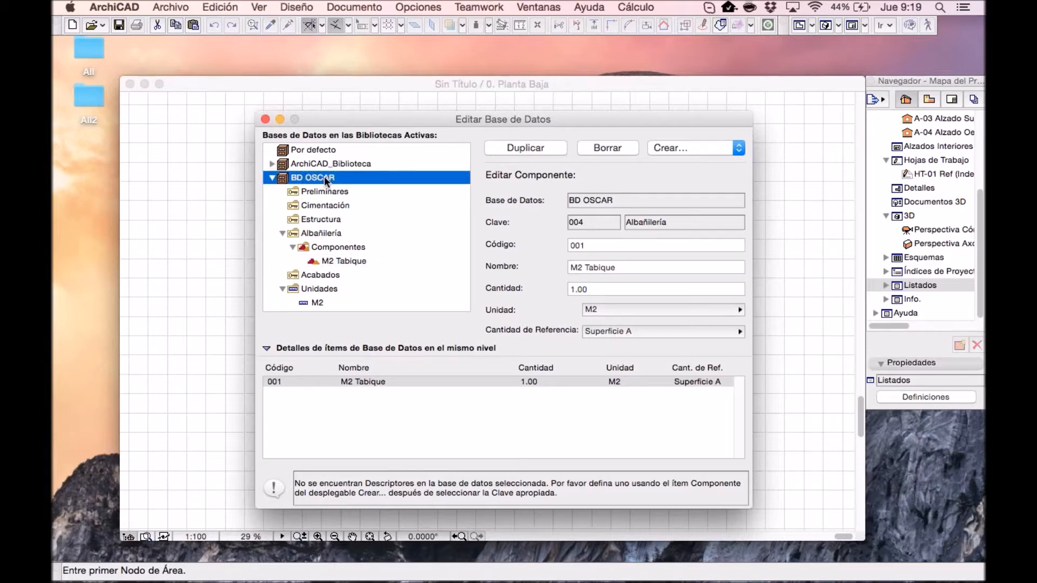
click(265, 119)
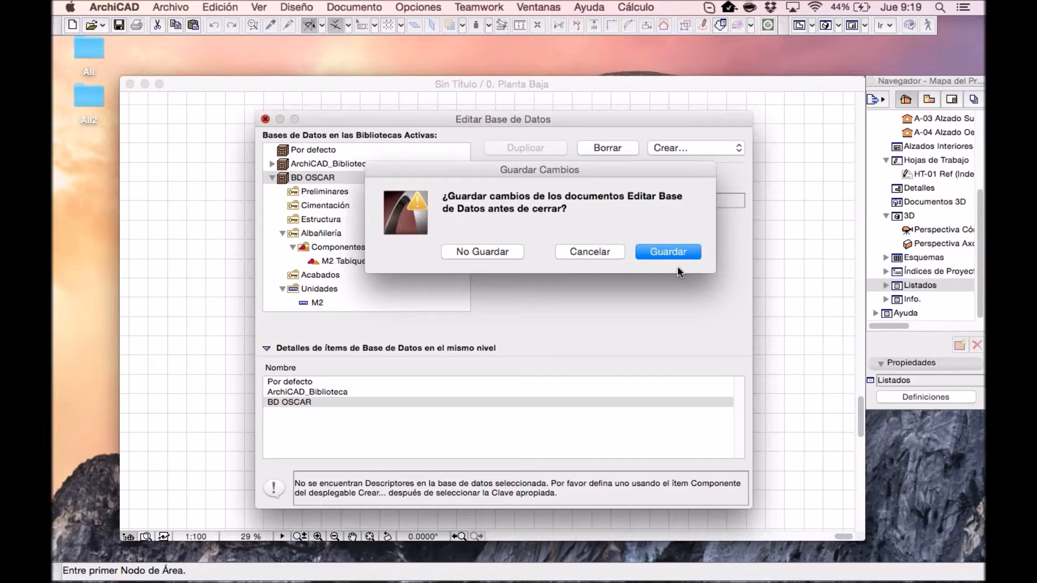
click(671, 252)
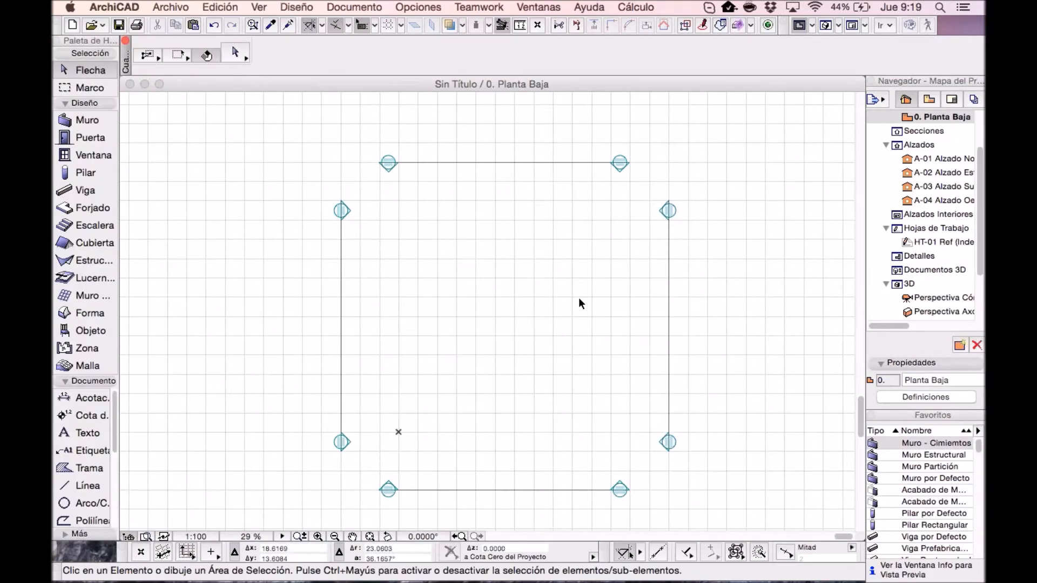
Step: Create a new properties object from the Cálculo commands and show its component list
click(646, 7)
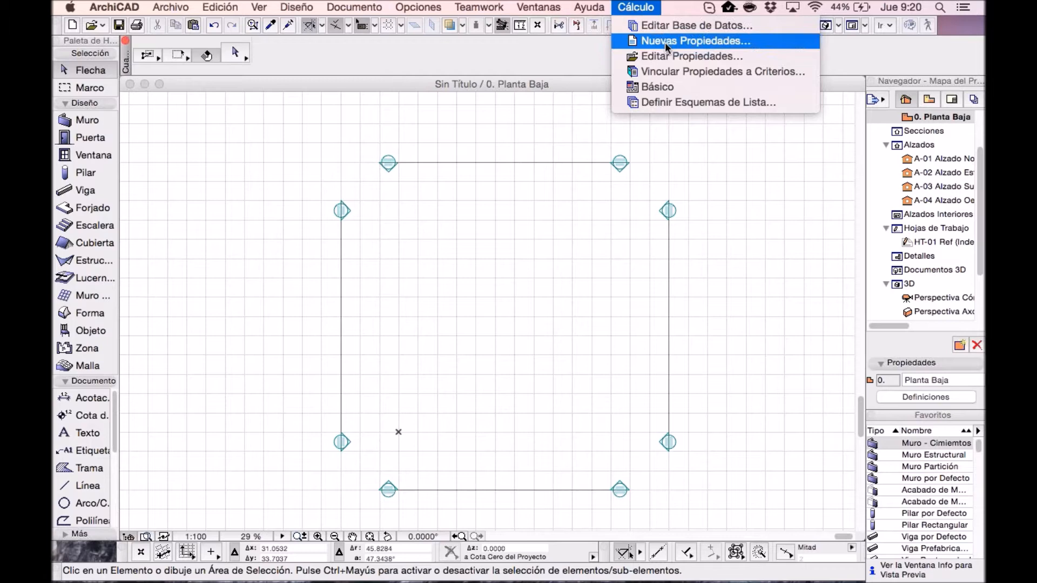
click(666, 42)
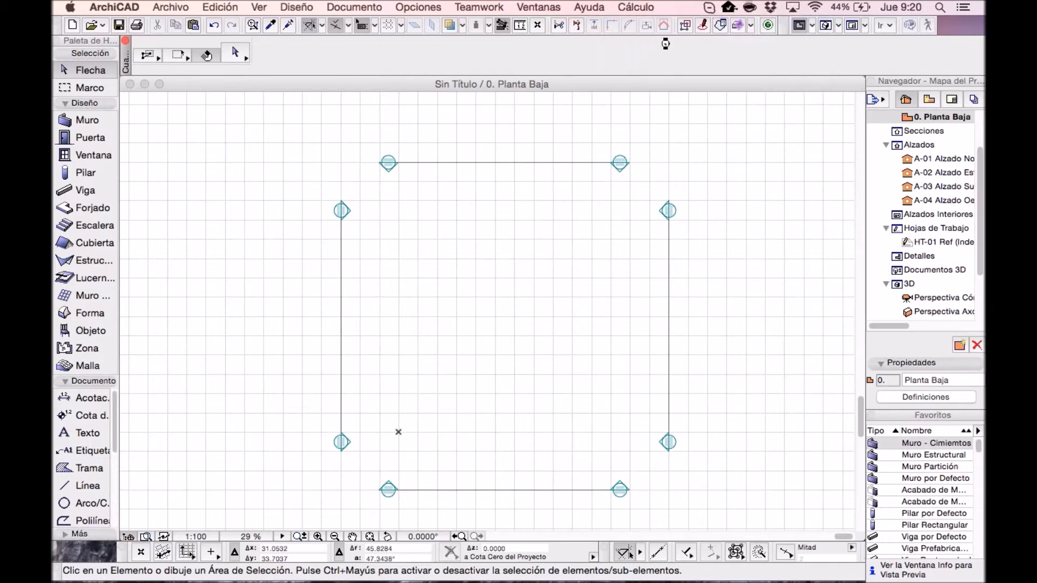
drag(668, 125, 479, 69)
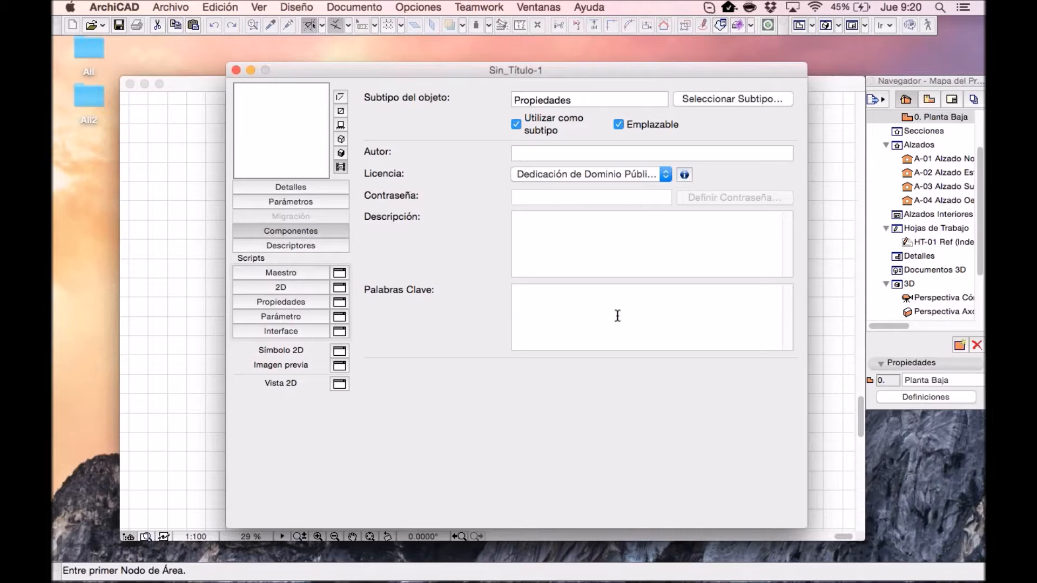
click(290, 250)
click(284, 232)
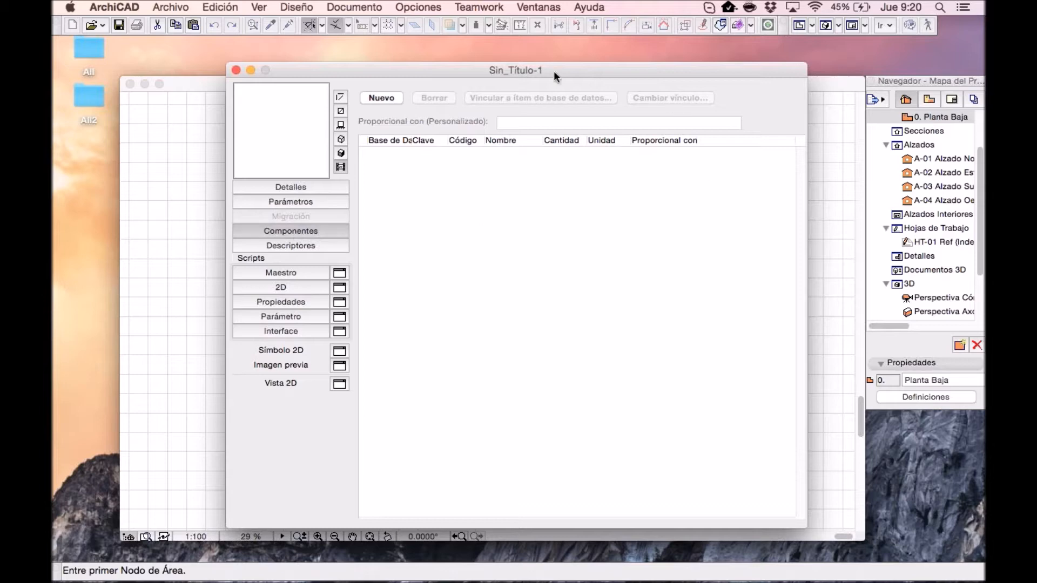
Step: Add a component to the properties object and link it to M2 Tabique under Albañilería in the BD OSCAR database
click(394, 96)
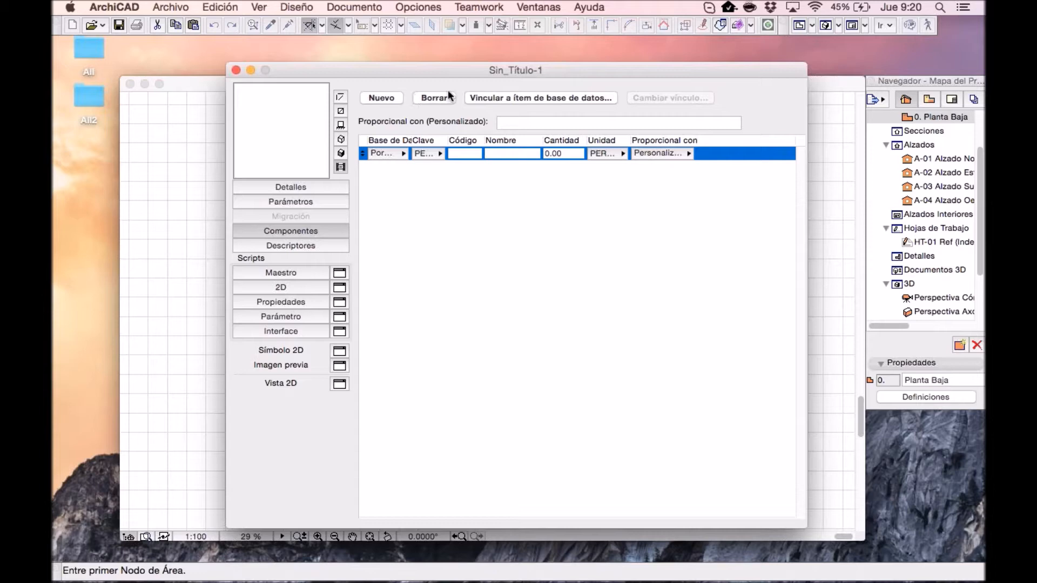
click(495, 98)
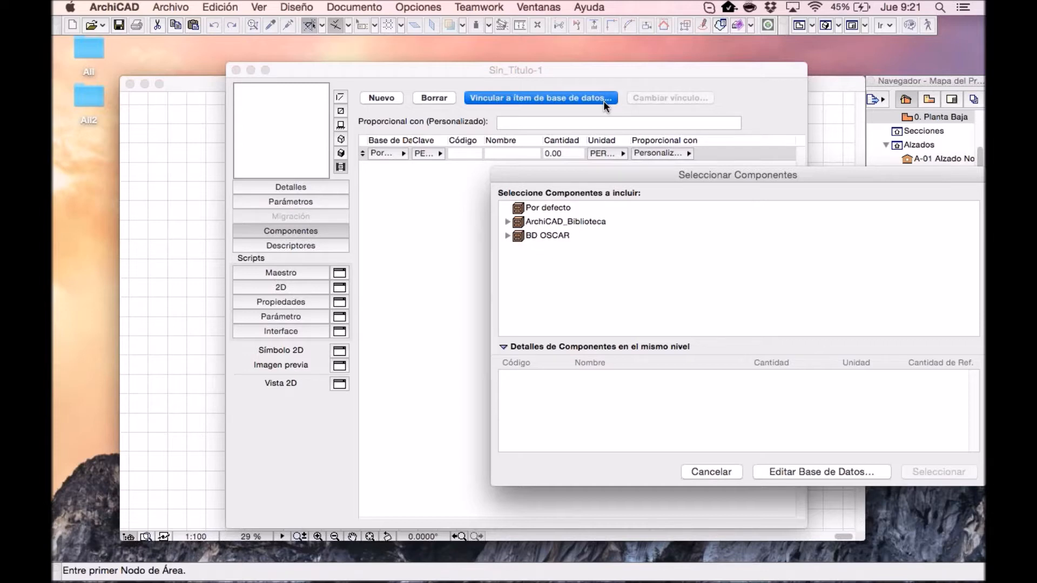
click(507, 235)
click(518, 291)
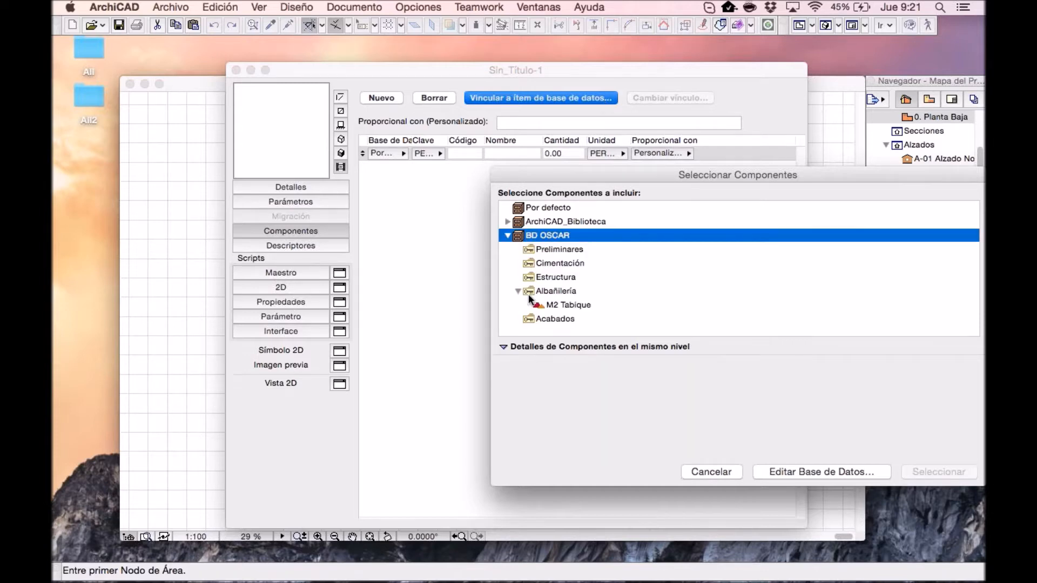
click(563, 306)
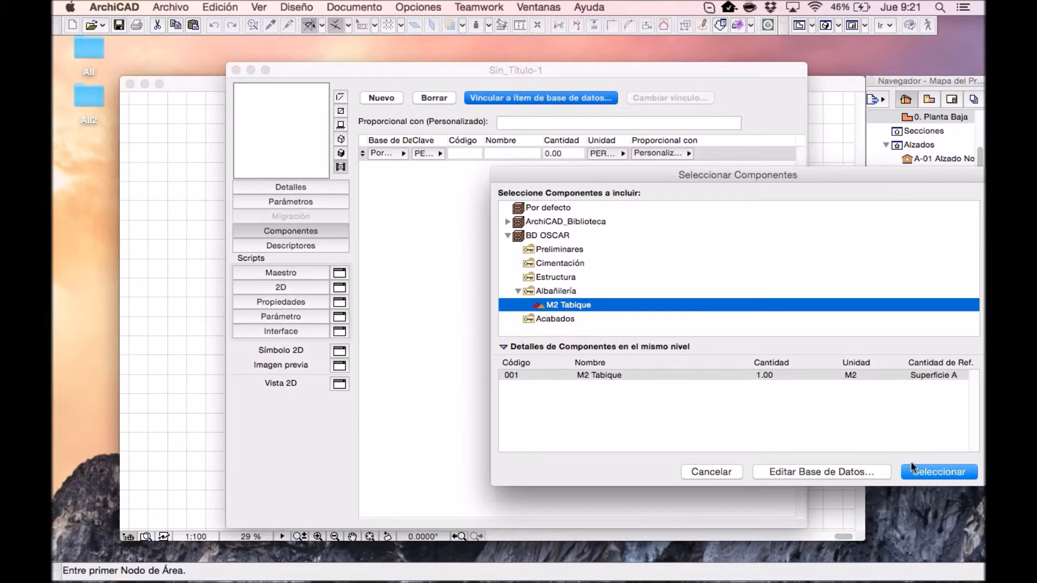
click(937, 471)
drag(569, 69, 553, 63)
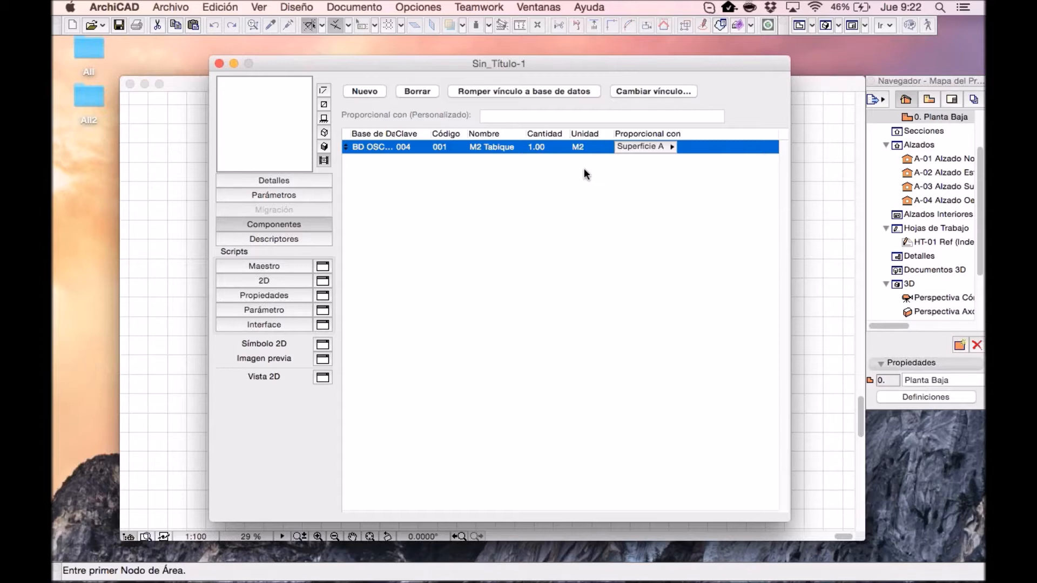
Step: Close the properties object and save it as Muros Tabique in the Biblioteca Incrustada
click(219, 64)
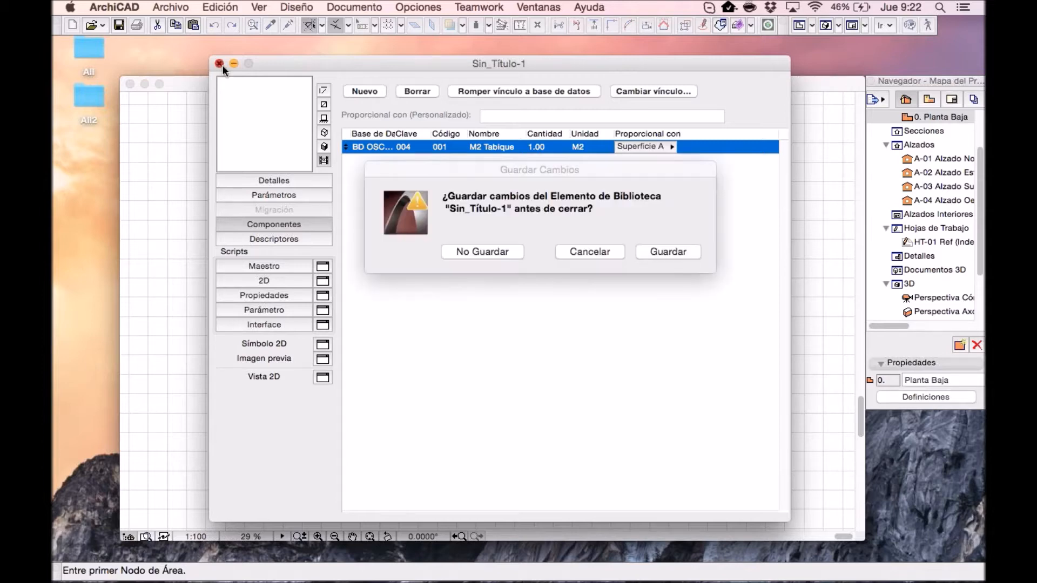
click(677, 254)
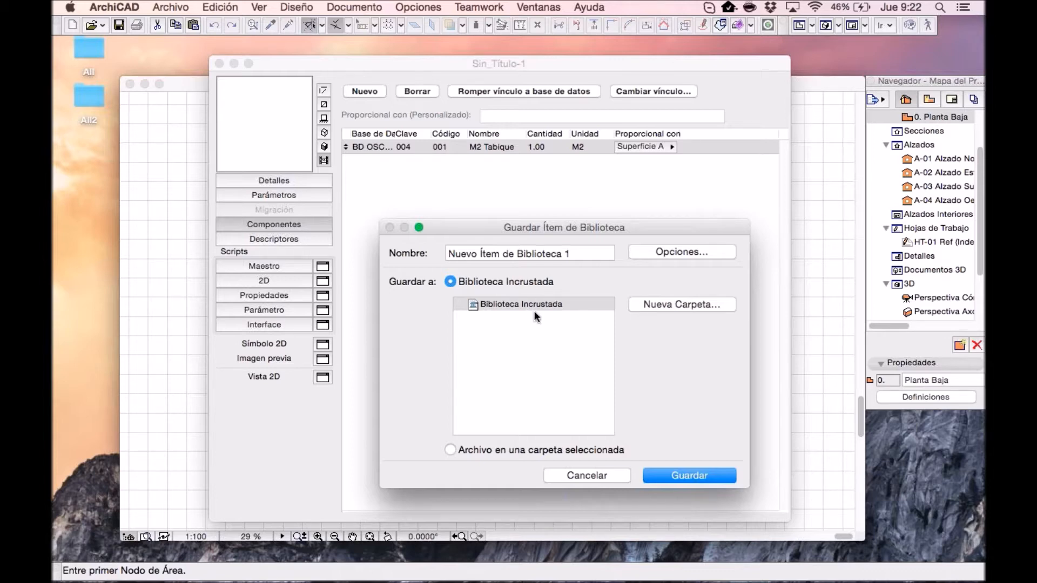
triple_click(583, 253)
text(M)
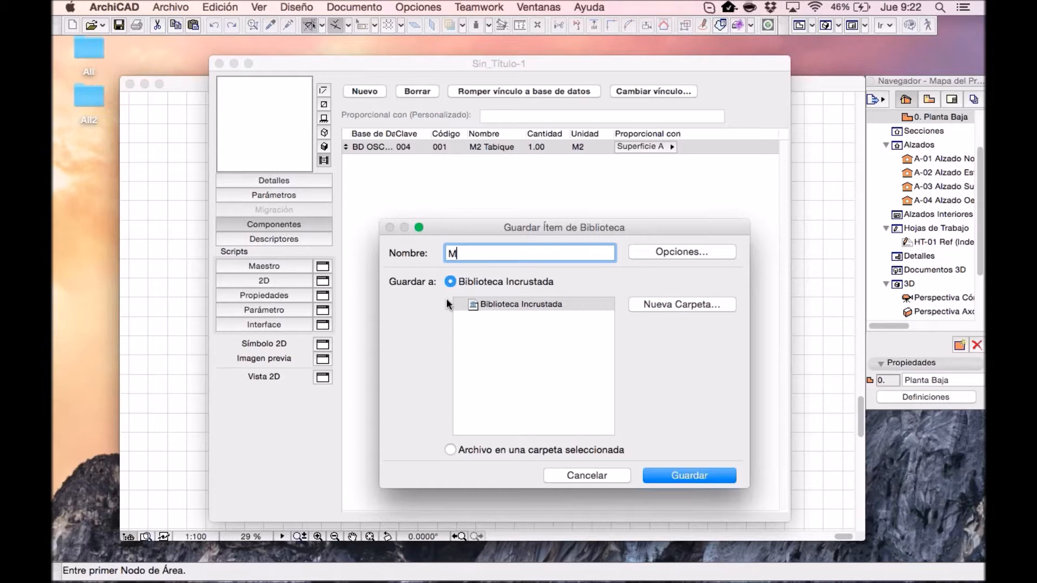
text(uros Tabique)
drag(541, 251, 395, 257)
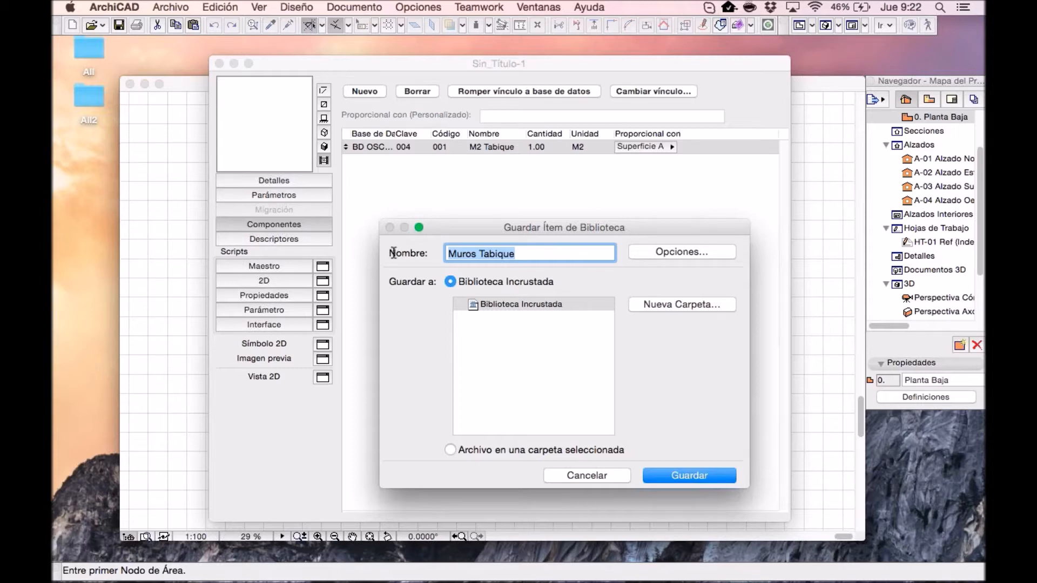
click(694, 476)
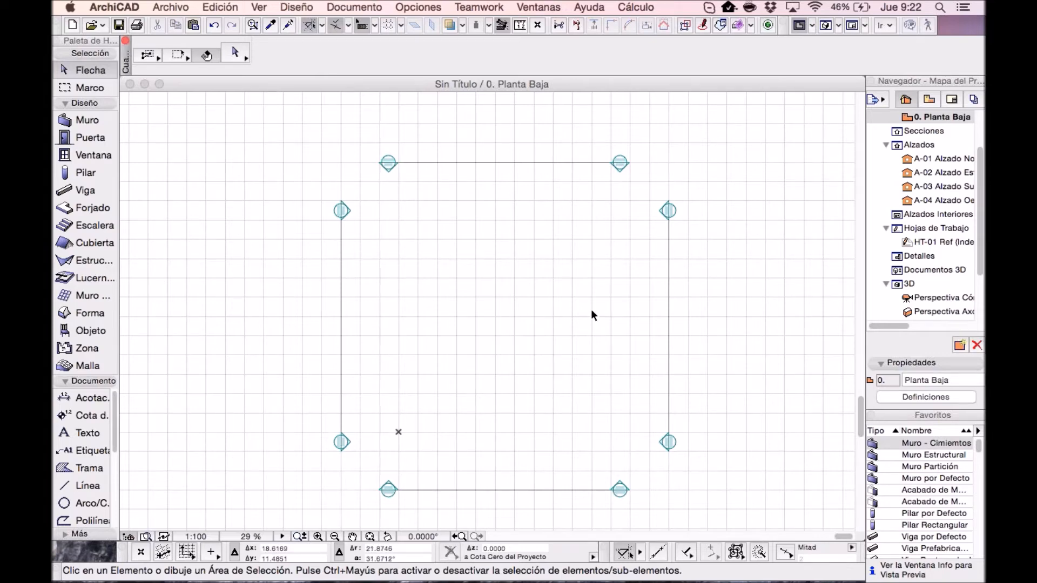
click(636, 7)
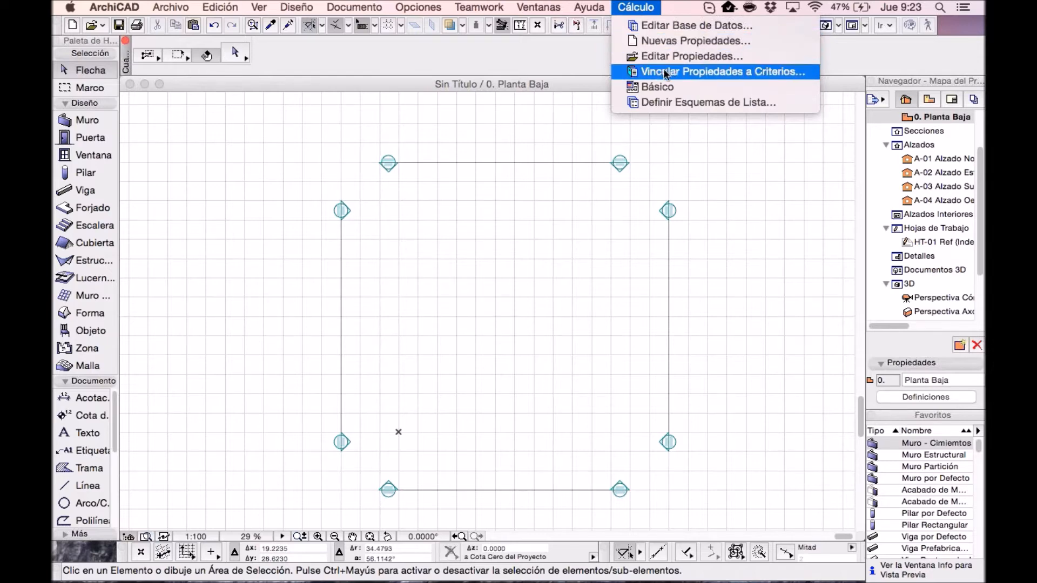
click(511, 399)
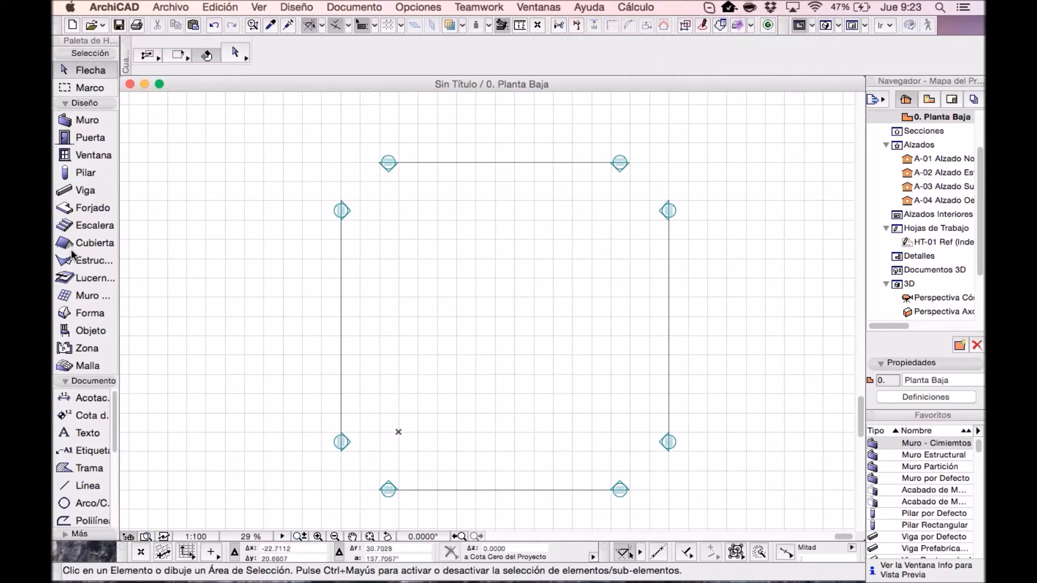
Step: Set the default wall to a basic Bloque de Mampostería - Acabado structure with a thickness of 0.15
double_click(89, 121)
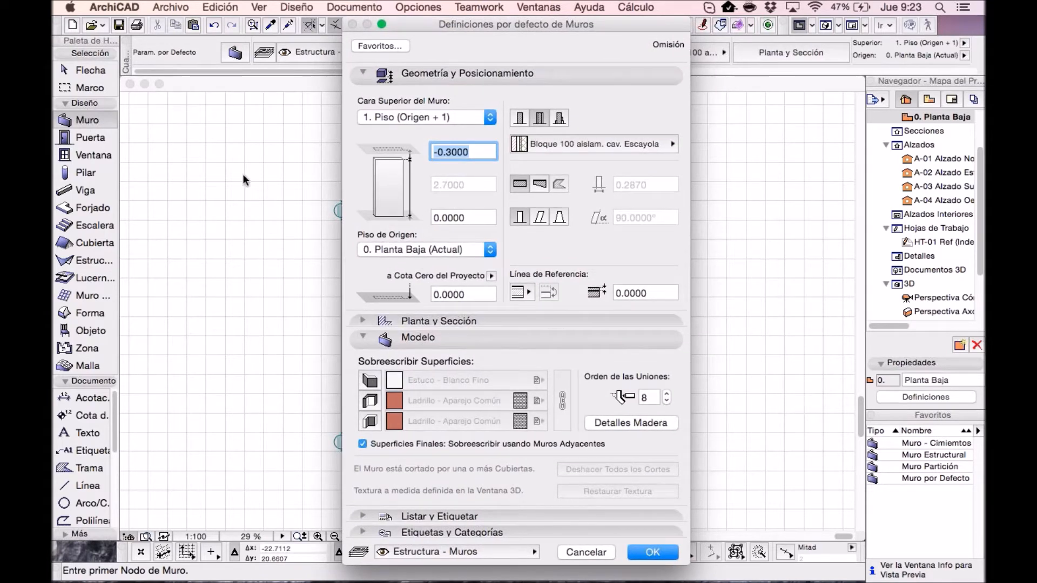
click(519, 120)
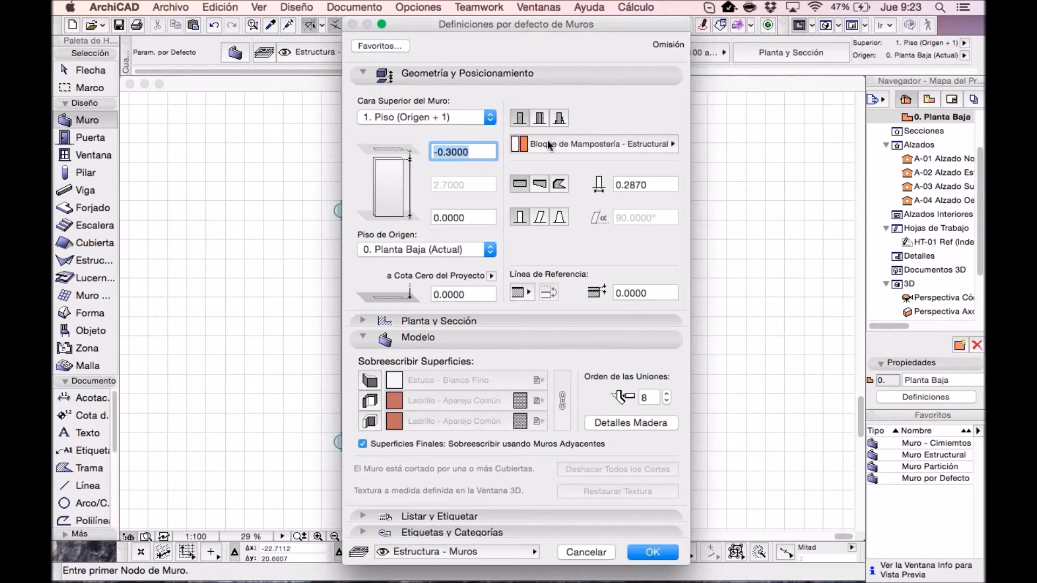
click(549, 145)
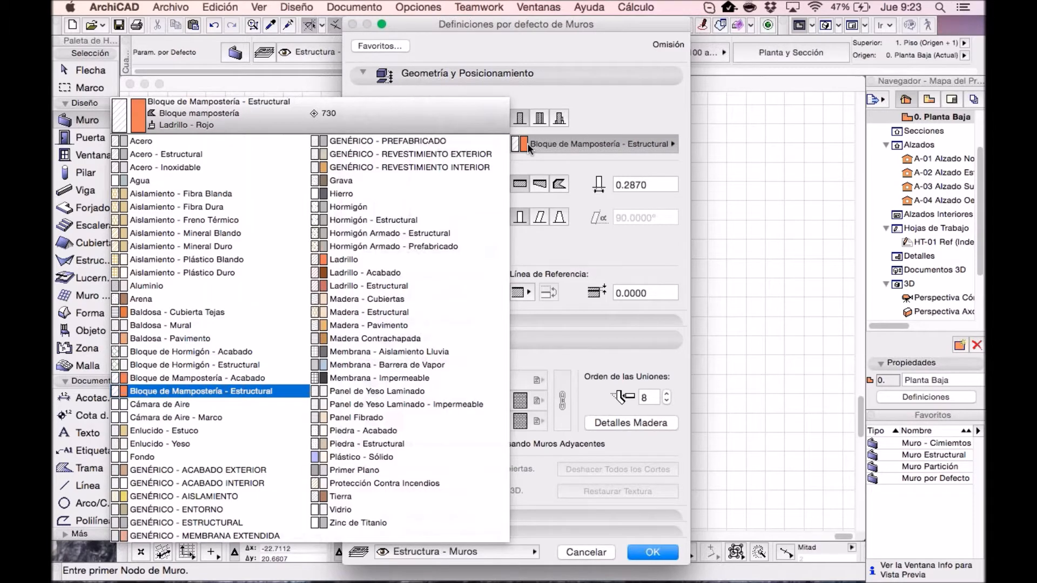
click(199, 378)
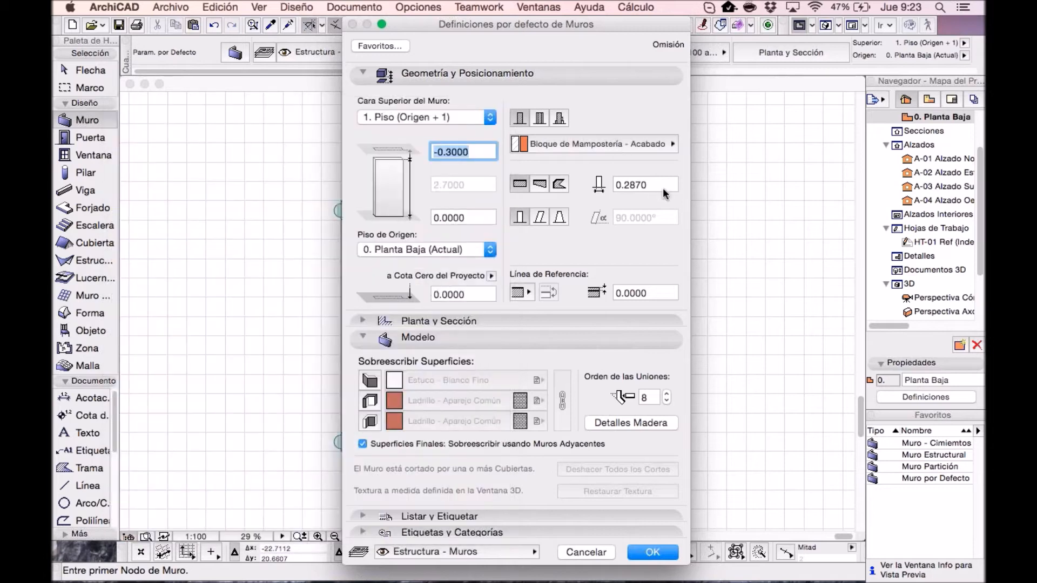
double_click(651, 186)
text(.15)
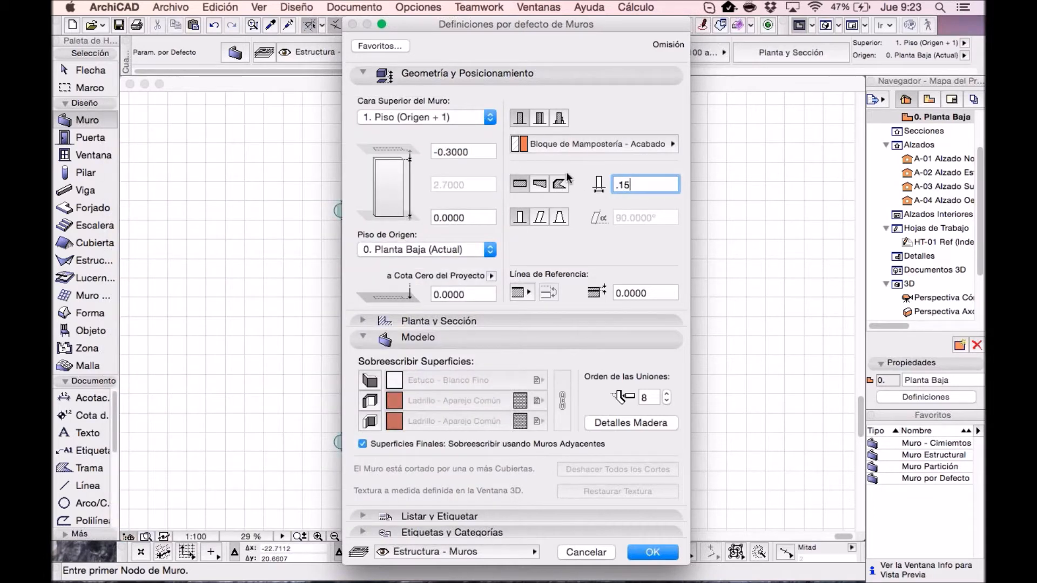
drag(600, 22, 602, 22)
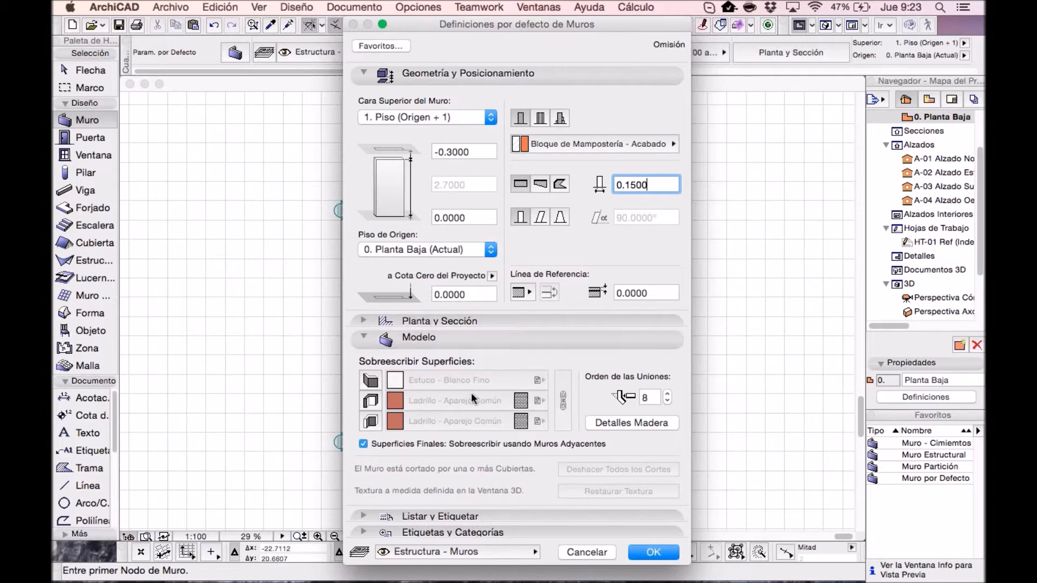
Step: In the wall defaults, turn off linking properties by criteria and individually link the Muros Tabique properties object
click(414, 517)
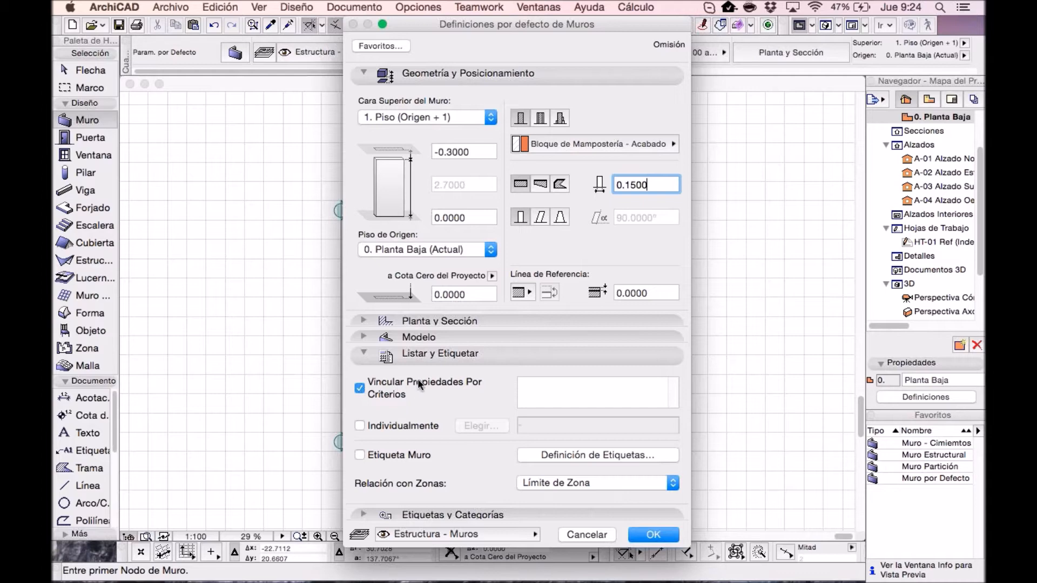
click(359, 390)
click(360, 427)
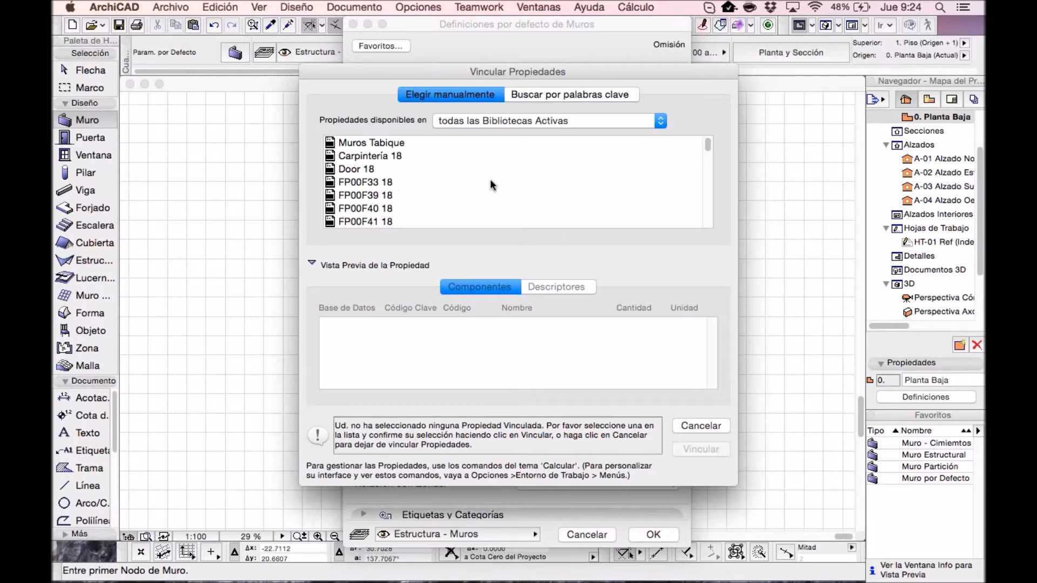
click(475, 123)
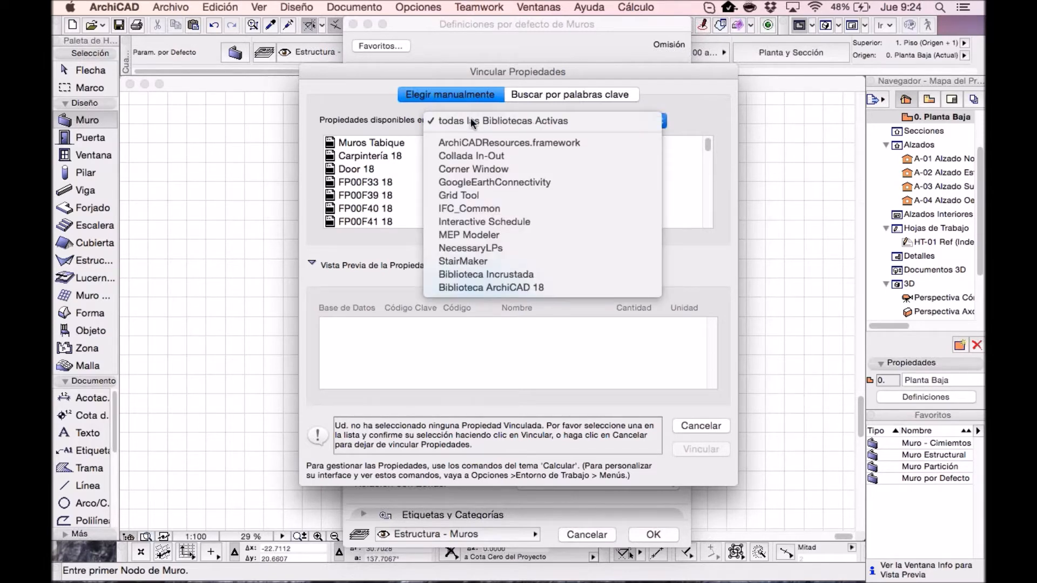
click(471, 122)
scroll(385, 183, down, 15)
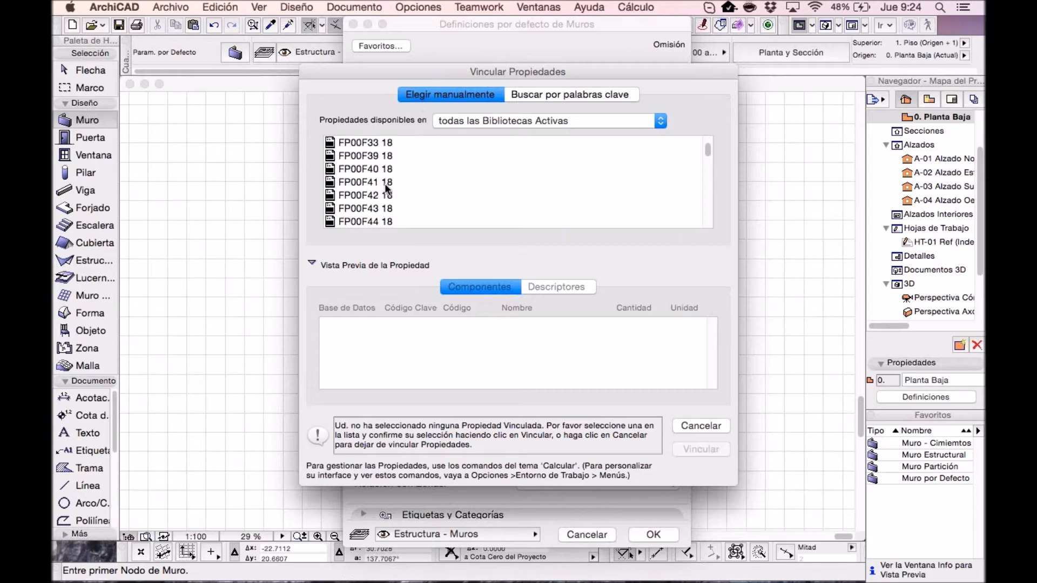
scroll(384, 185, up, 15)
click(367, 144)
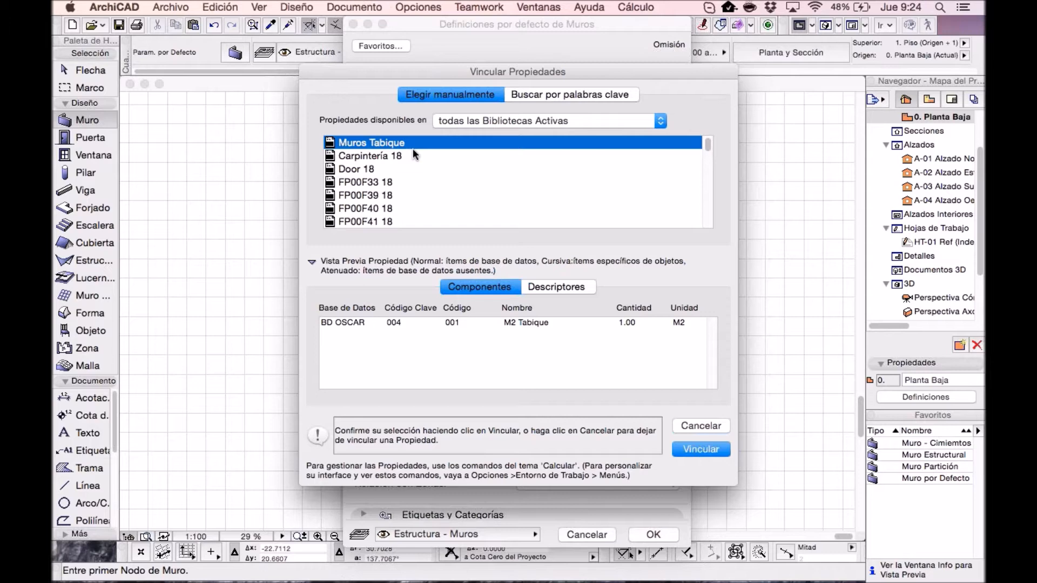
click(702, 450)
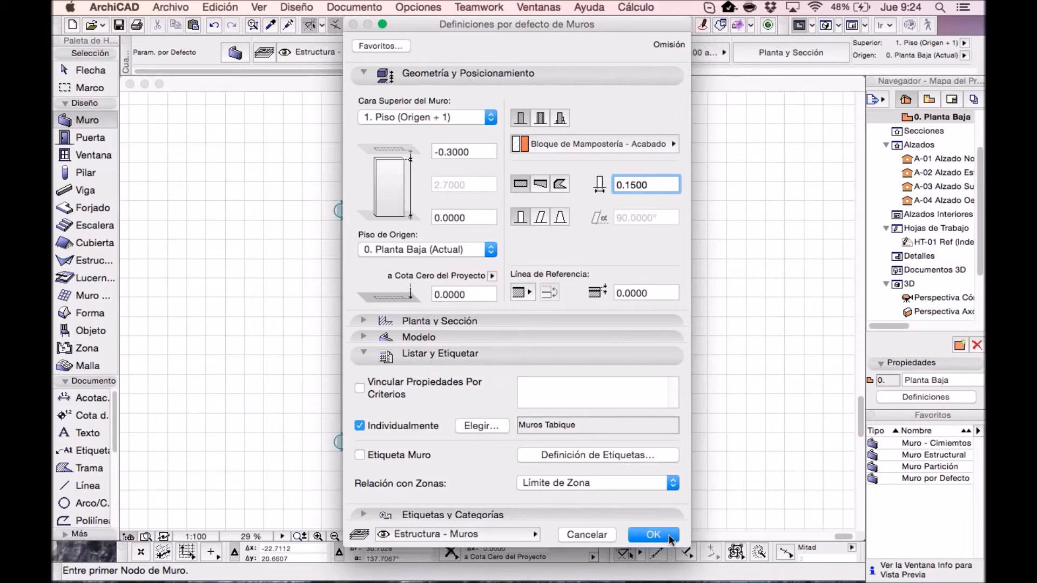
click(655, 535)
Step: Draw one straight horizontal wall across the middle of the Planta Baja floor plan
scroll(478, 300, up, 3)
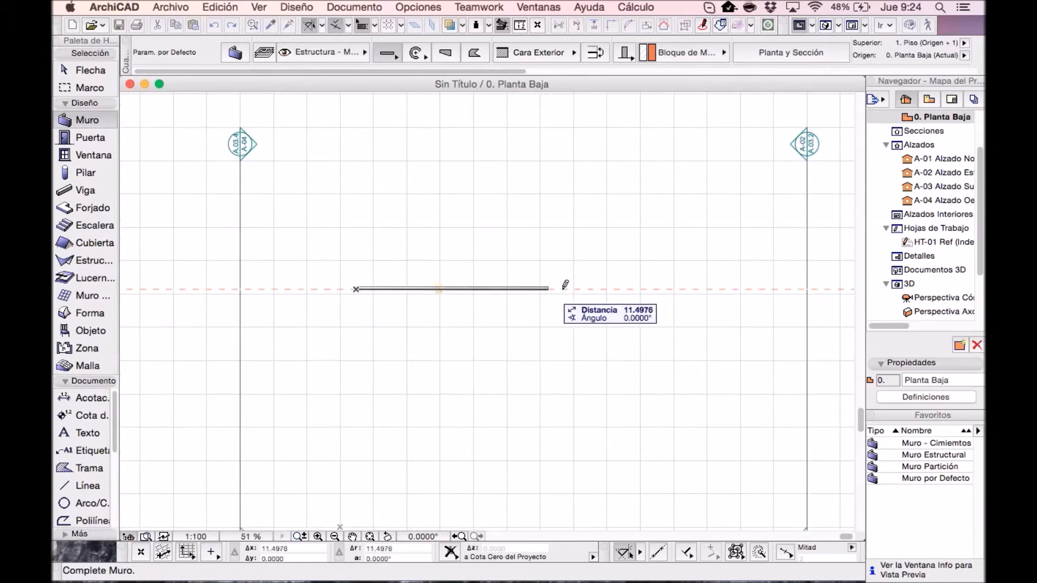
click(655, 287)
scroll(544, 281, up, 2)
scroll(516, 297, up, 2)
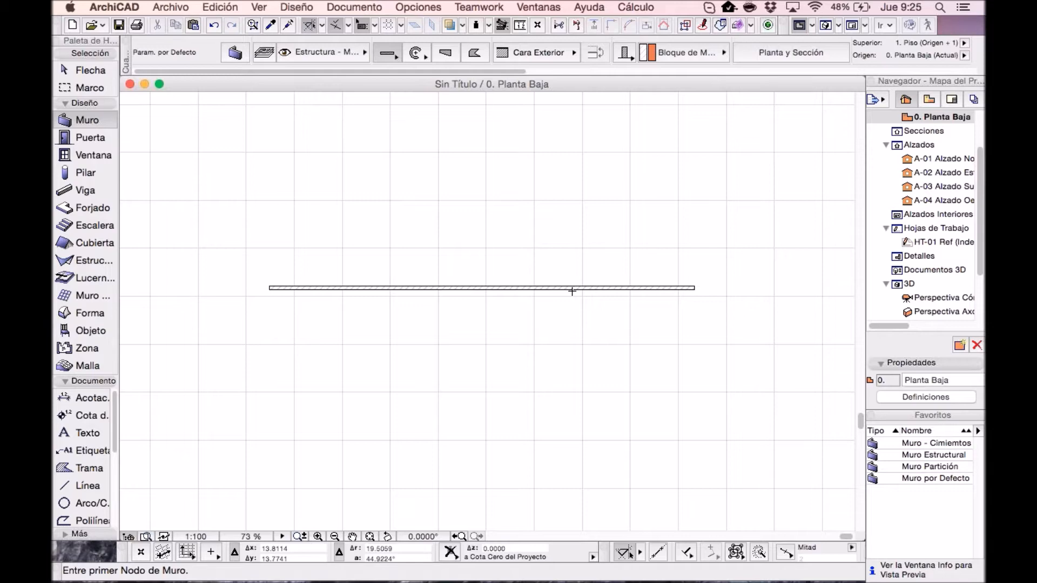
scroll(536, 287, up, 2)
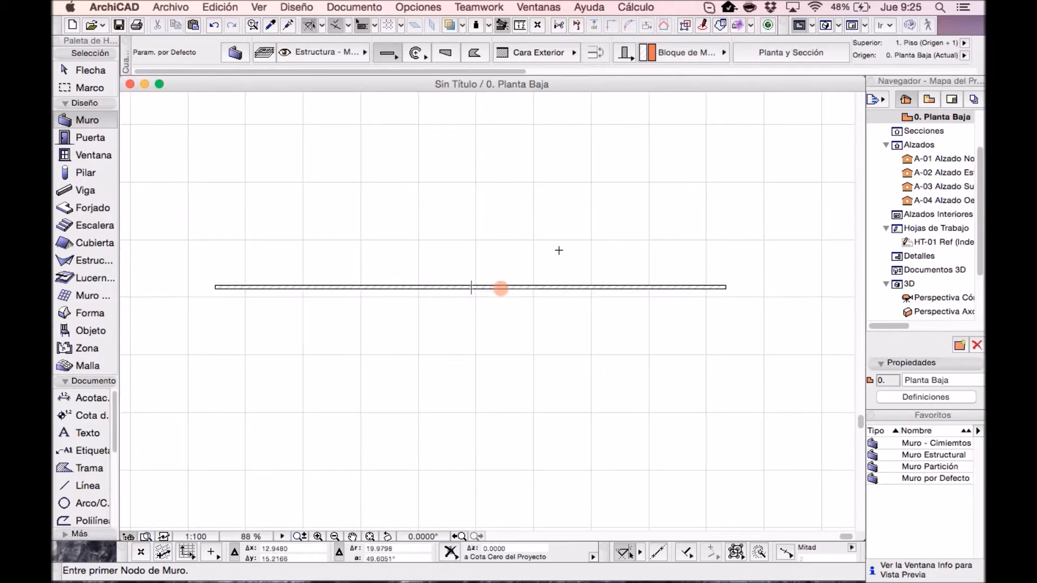
Step: Calculate the Básico component list and enlarge its window enough to show the quantity and unit columns
click(636, 7)
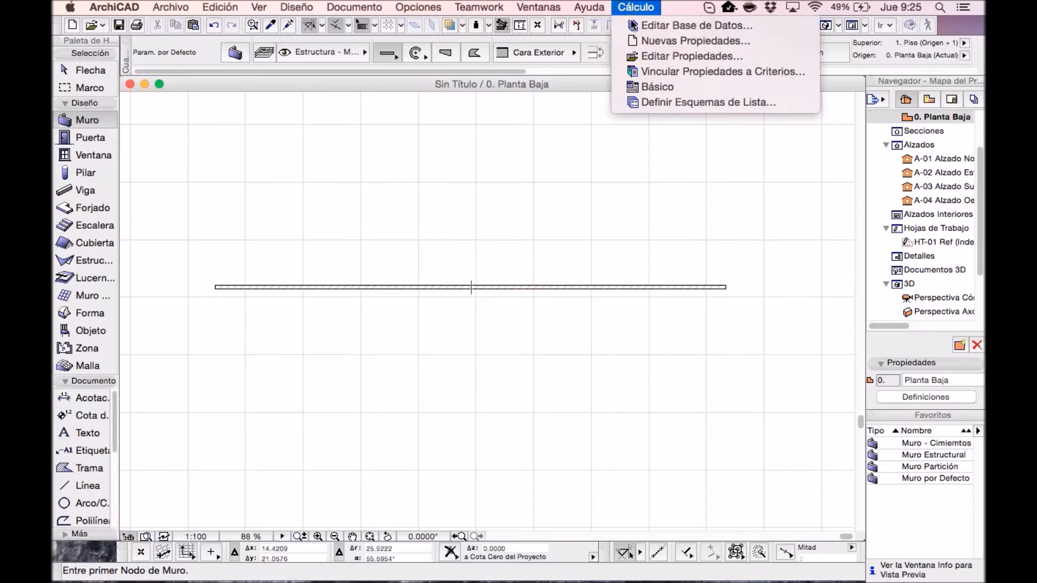
click(658, 88)
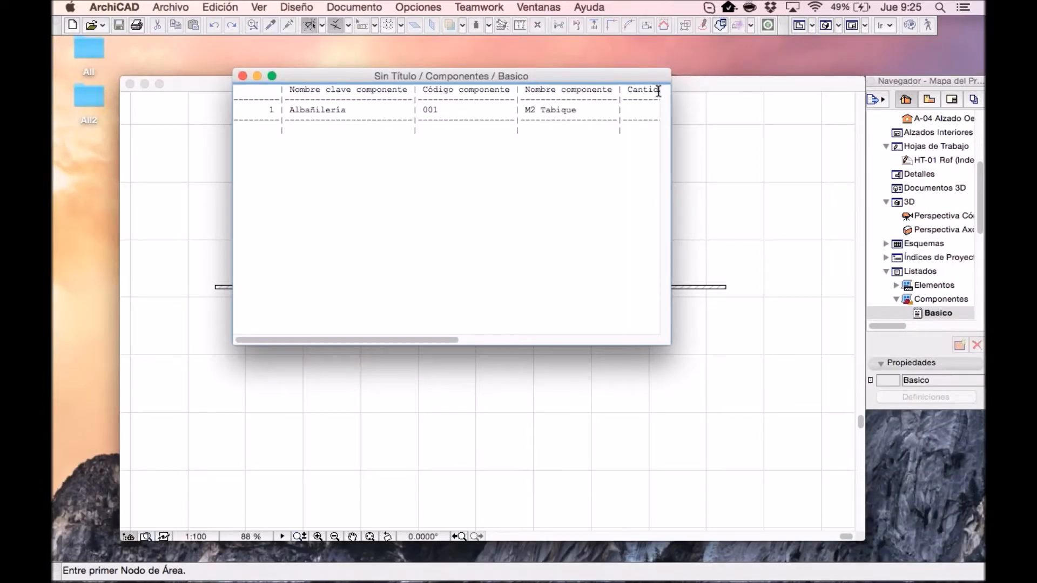
drag(668, 342, 864, 386)
drag(673, 79, 527, 133)
drag(762, 441, 817, 364)
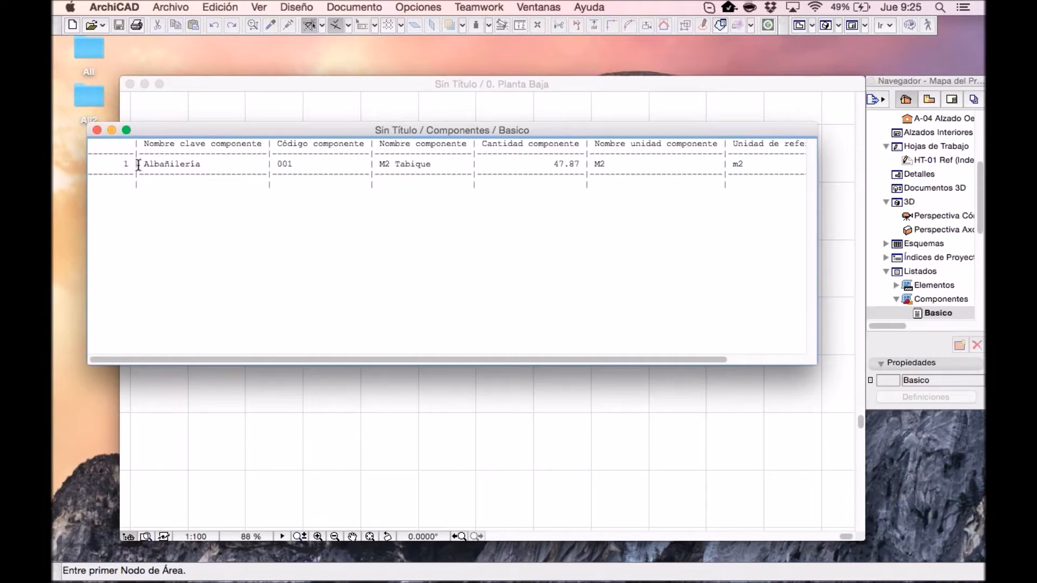
Step: Review the wall's key name, code, component name, quantity and unit in the Básico list, and close the list
drag(139, 164, 203, 164)
drag(276, 163, 301, 163)
drag(378, 164, 435, 166)
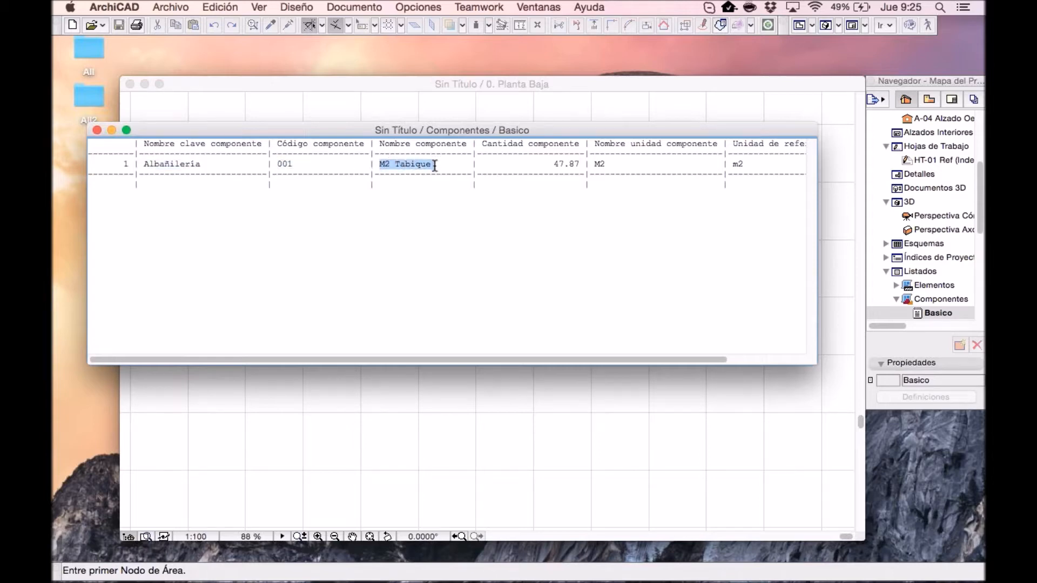
drag(539, 162, 598, 183)
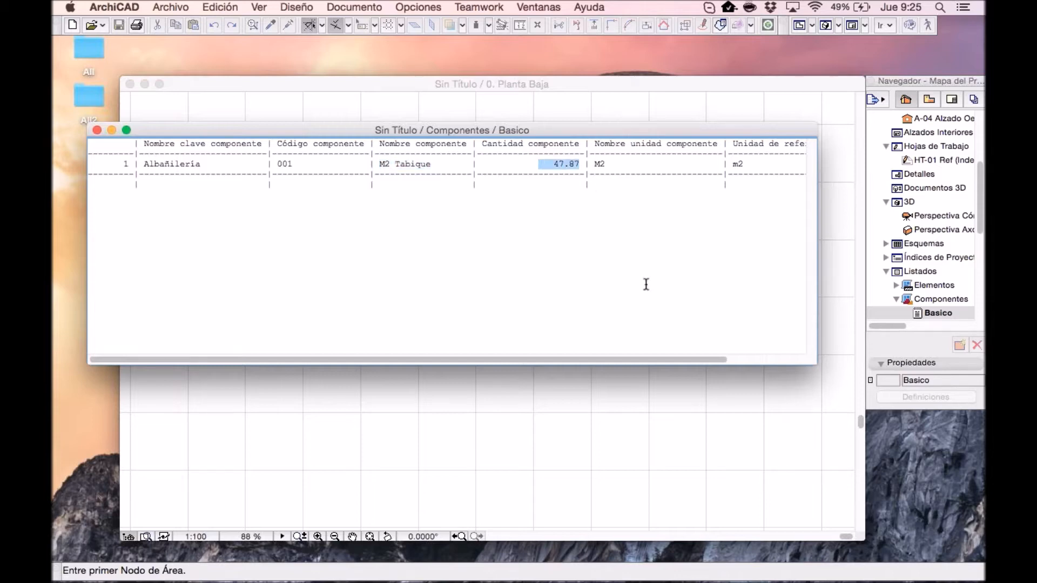
click(570, 255)
drag(547, 163, 609, 165)
click(97, 131)
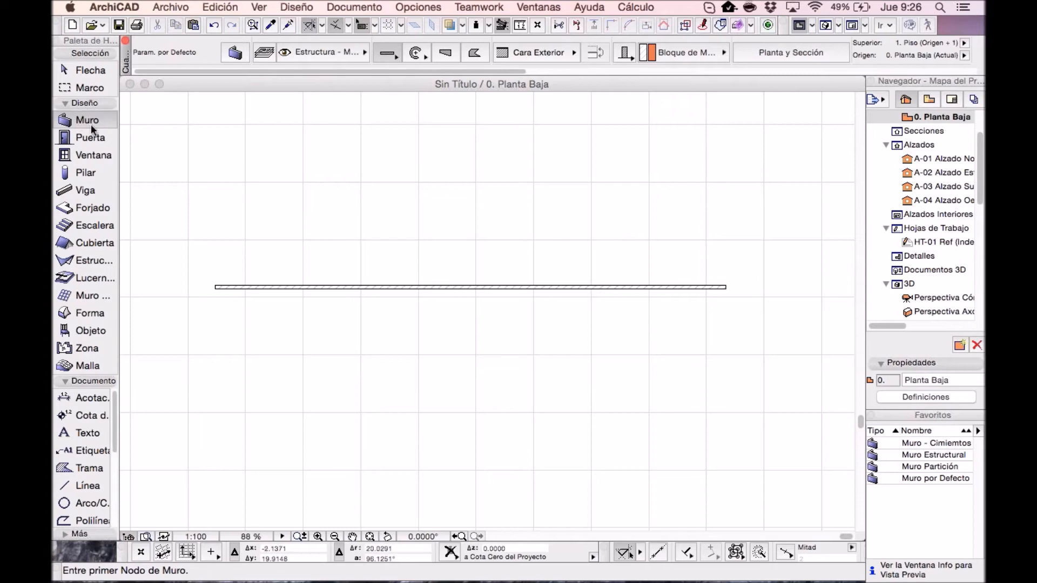
Step: Draw a vertical wall crossing the horizontal wall near its left end and recalculate the Básico component list
click(280, 434)
click(280, 136)
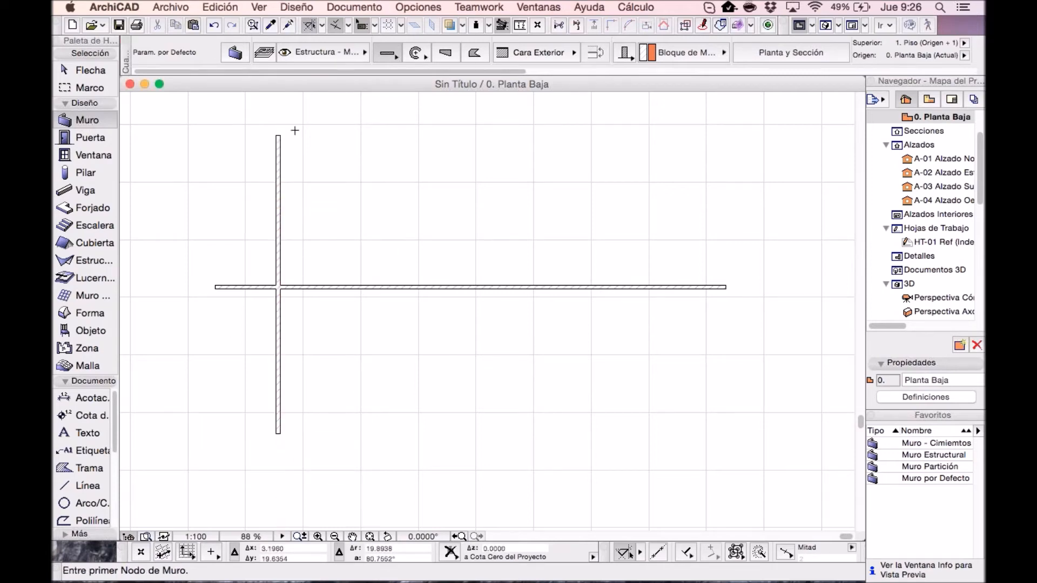
click(626, 8)
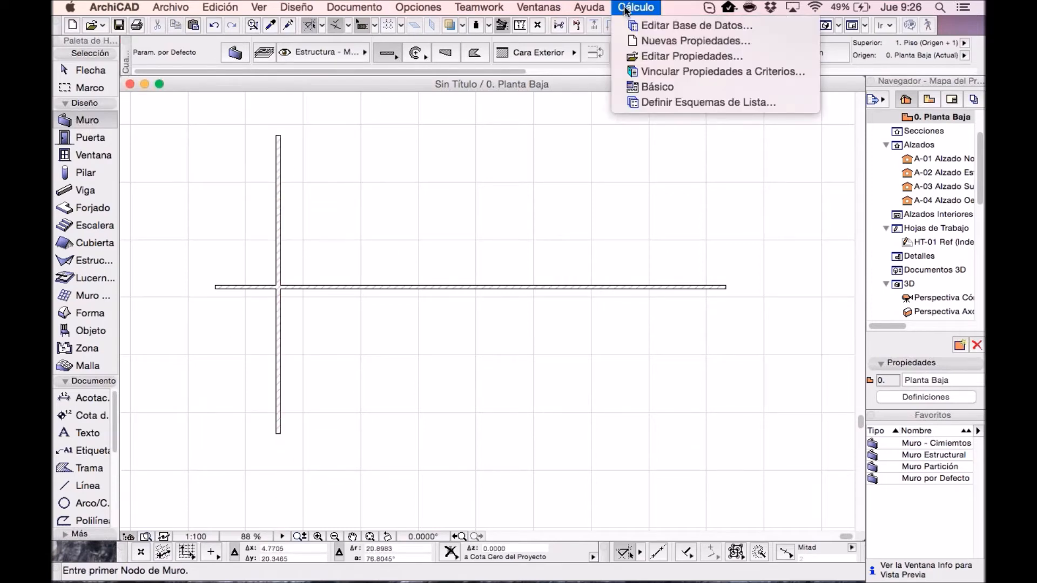
click(651, 87)
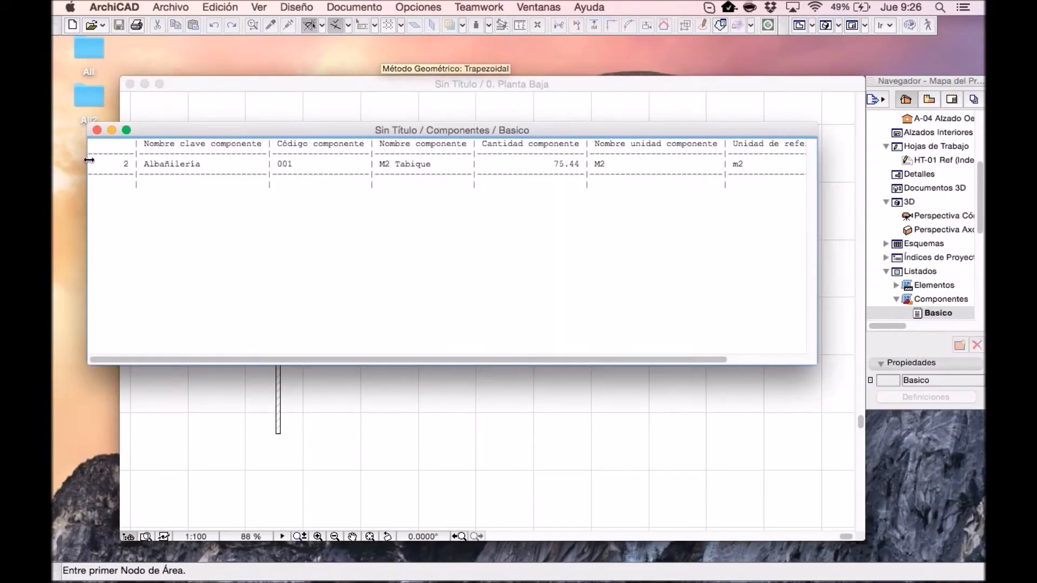
Step: Check the wall count, M2 Tabique quantity and unit in the recalculated list, and close it
drag(114, 163, 132, 163)
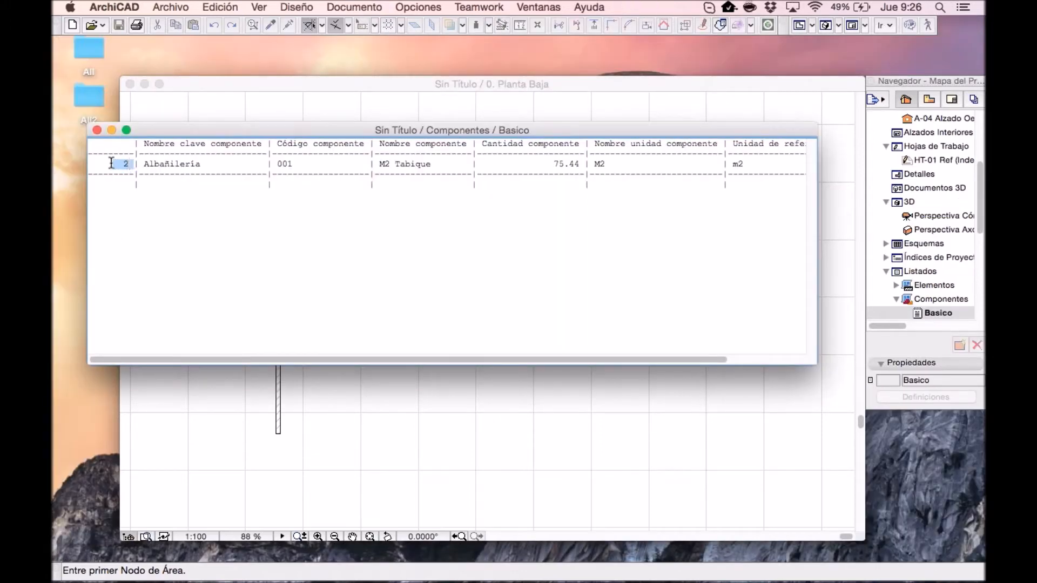
drag(120, 165, 132, 164)
drag(546, 163, 582, 164)
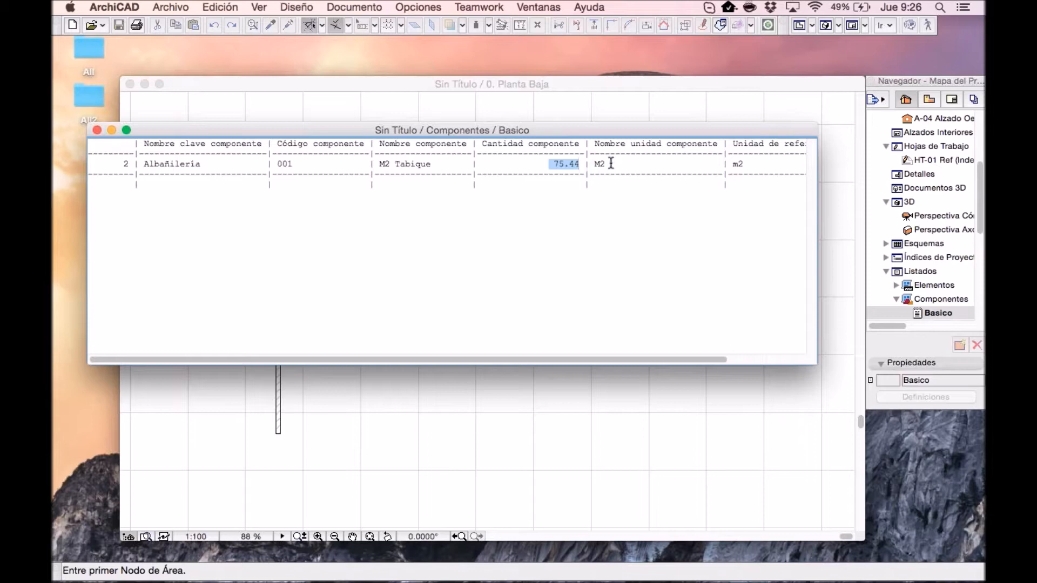
drag(609, 163, 587, 164)
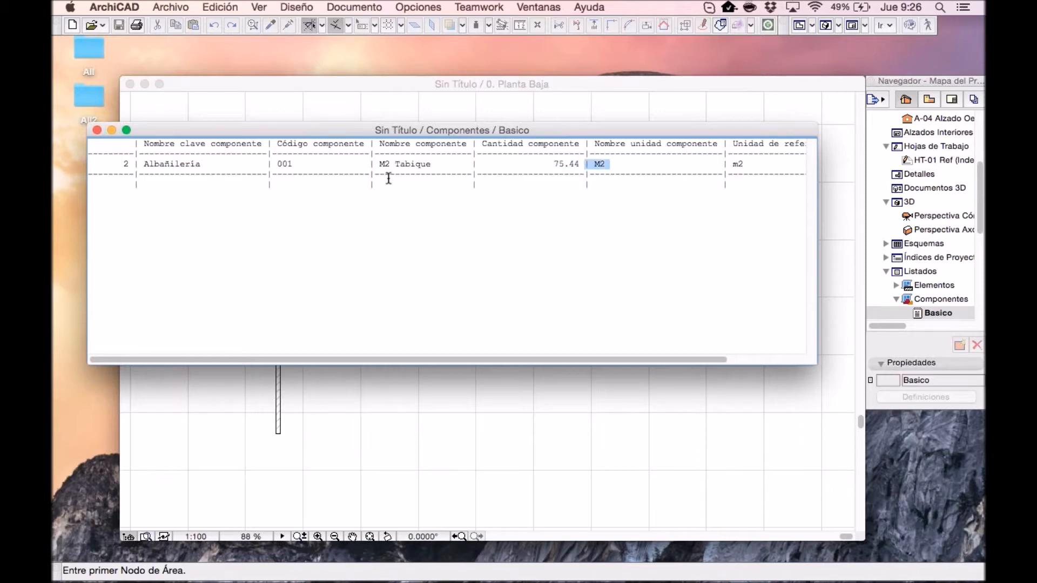
click(97, 130)
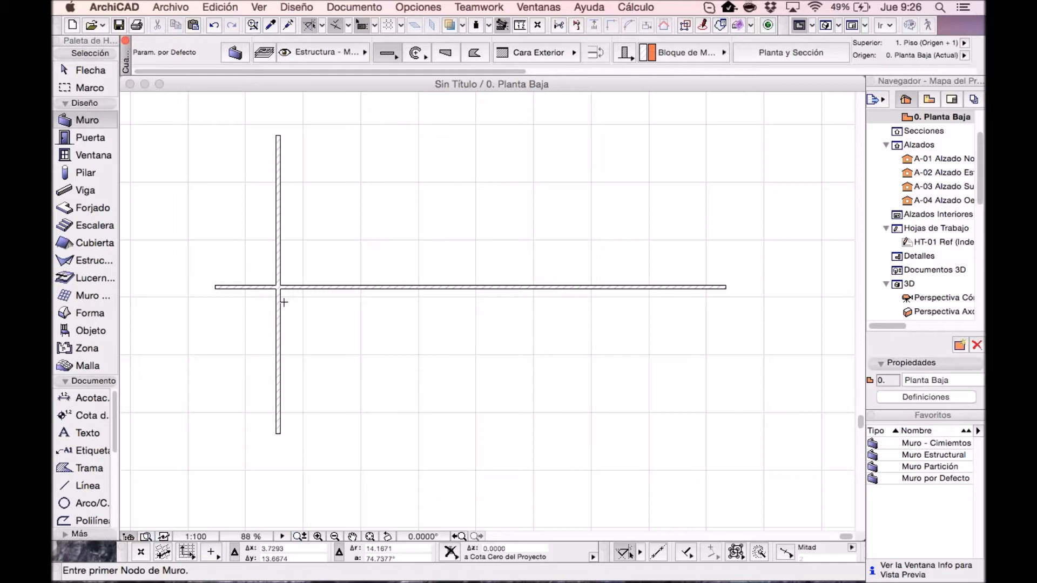
Step: Change the default wall material to Hormigón and turn off its individually linked properties
double_click(105, 122)
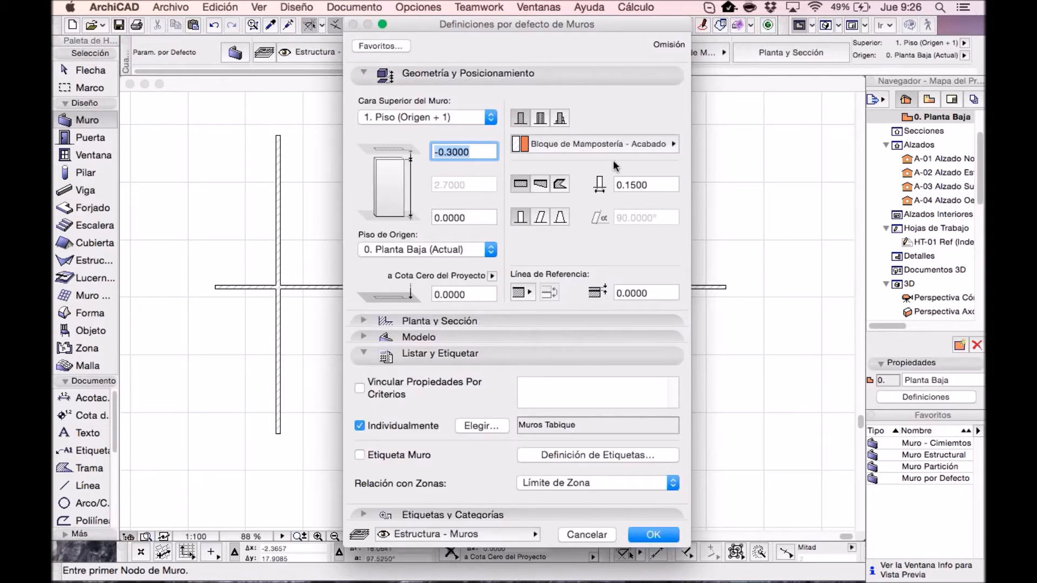
click(603, 144)
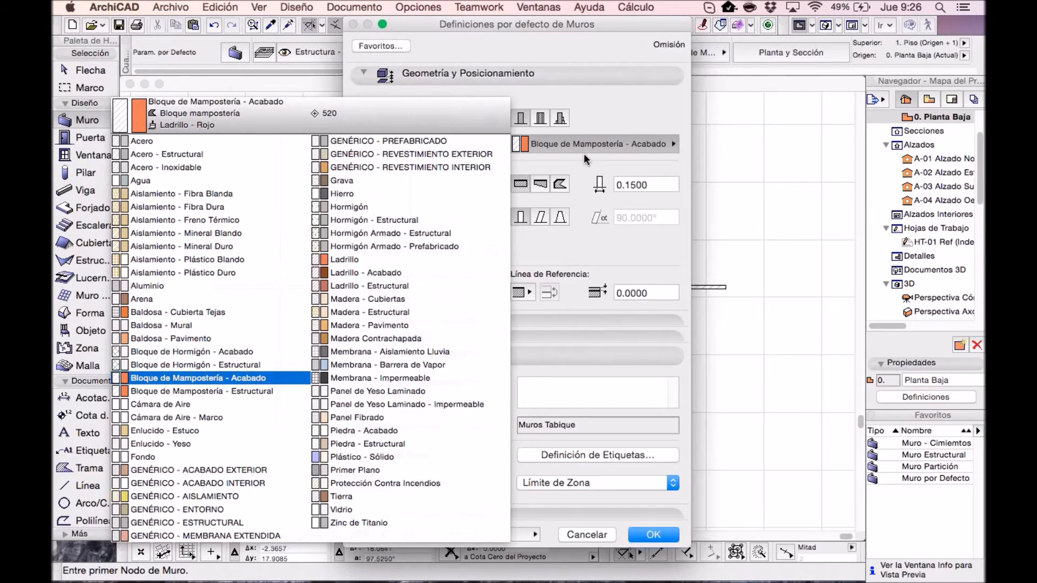
click(394, 209)
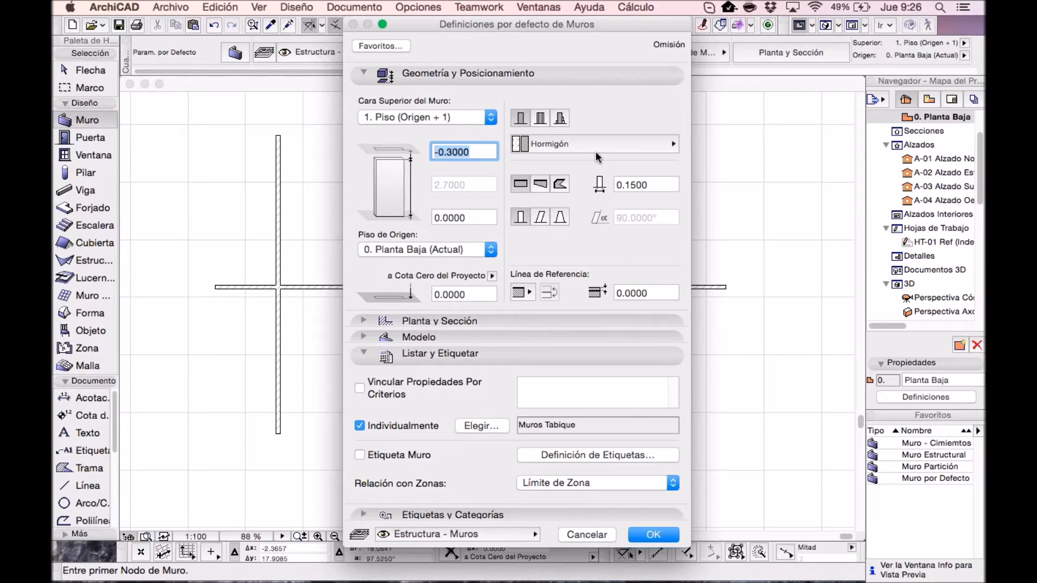
click(359, 426)
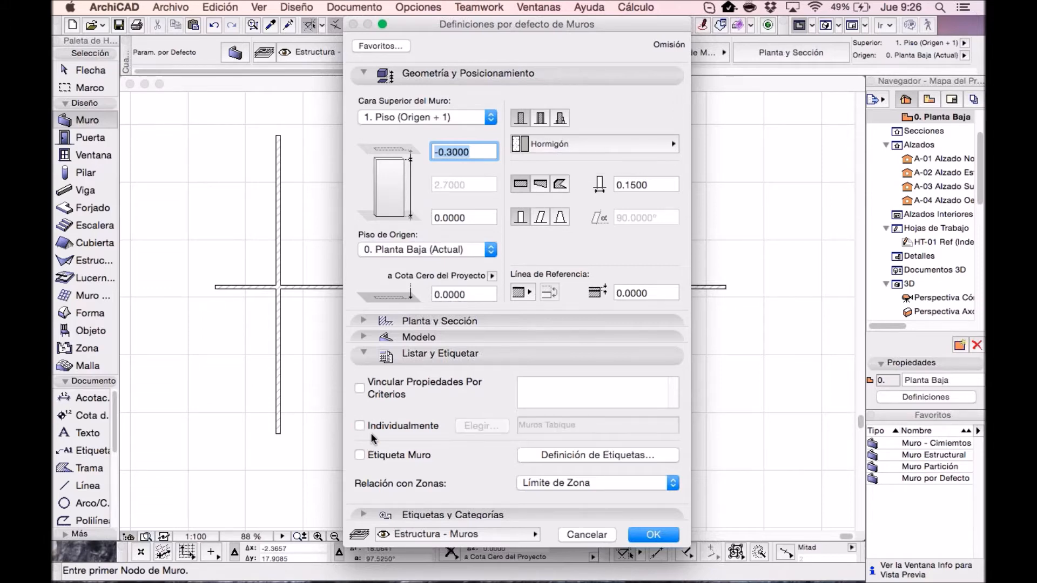
click(654, 534)
Step: Draw two parallel vertical Hormigón walls close together, crossing the horizontal wall towards its right end
click(560, 126)
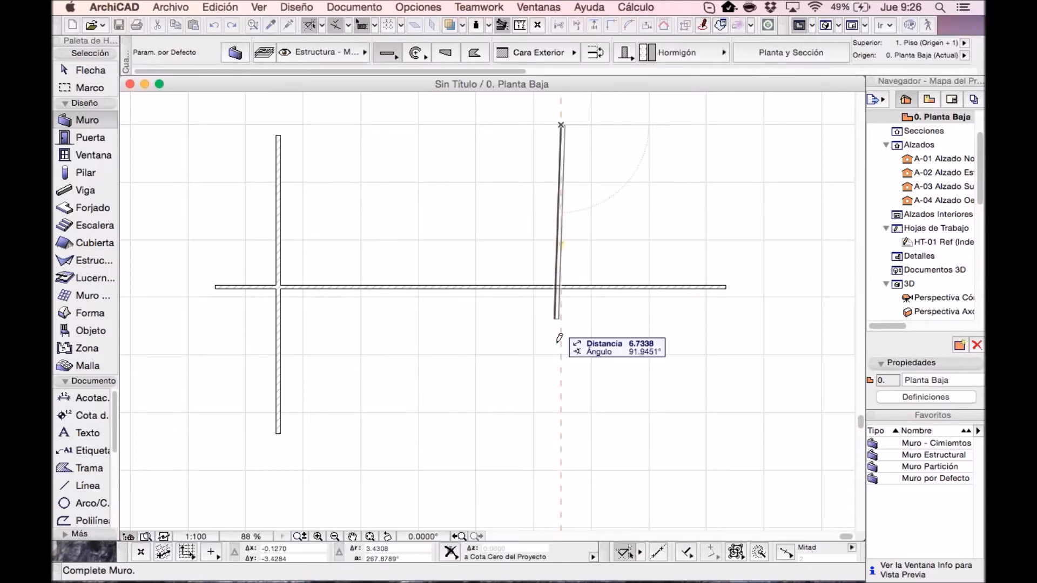
click(563, 435)
click(591, 125)
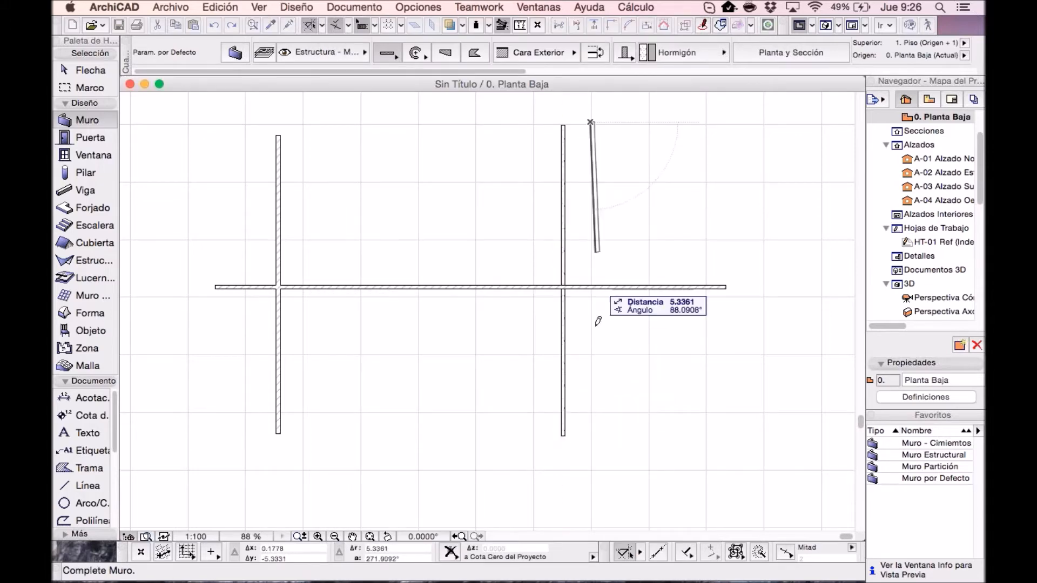
click(592, 432)
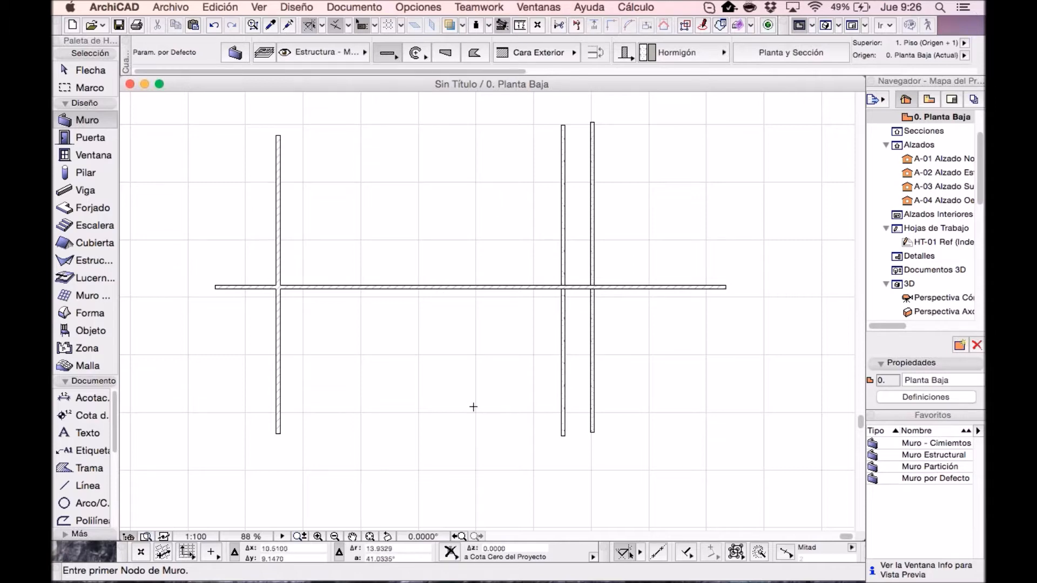
Step: Calculate the Básico component list with the two Hormigón walls unlinked, review the M2 Tabique row, and close the list
scroll(521, 300, down, 2)
middle_drag(528, 308, 532, 313)
scroll(531, 313, up, 2)
click(635, 7)
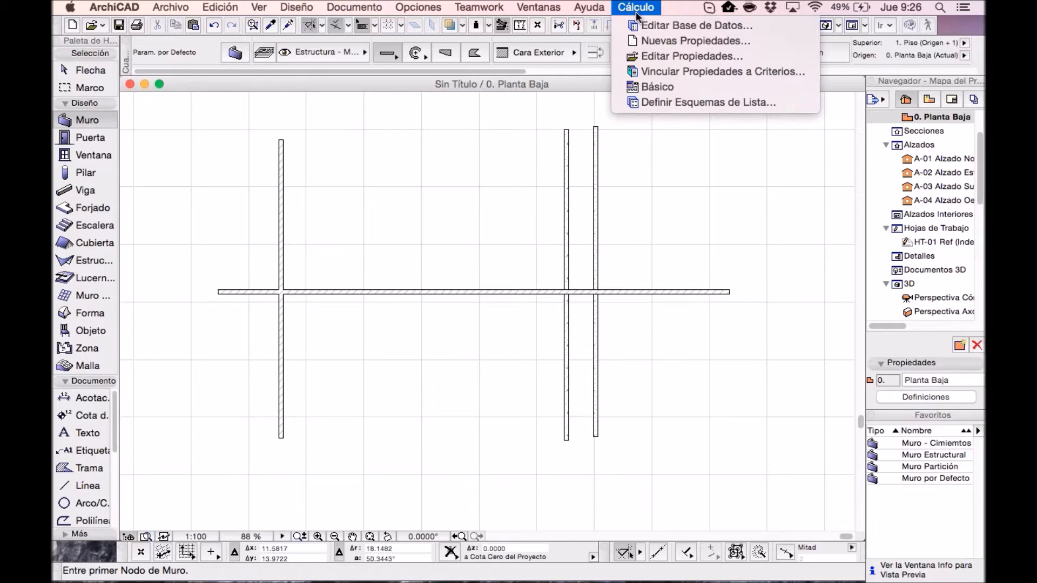
click(654, 88)
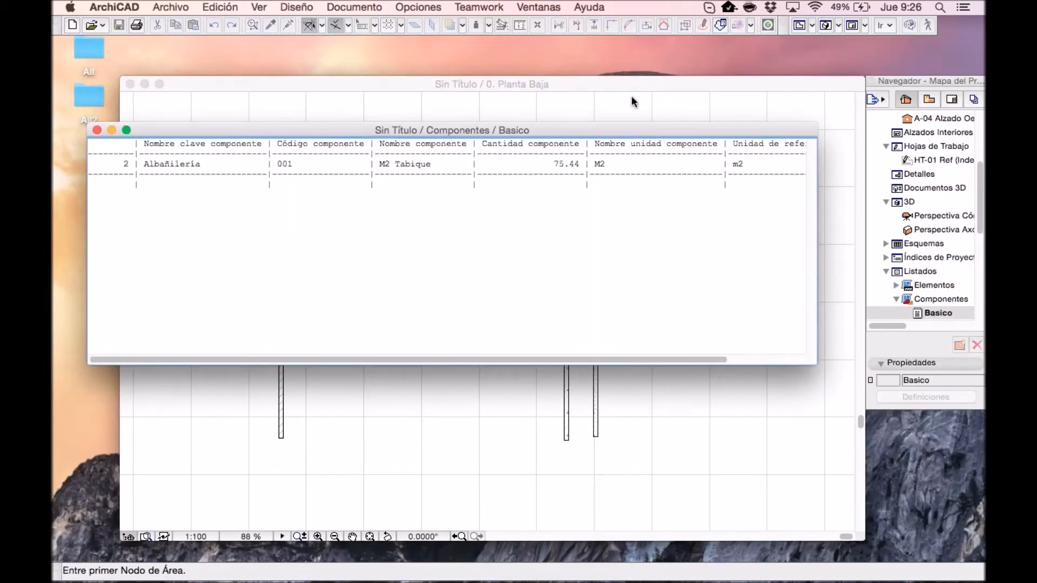
drag(136, 165, 791, 172)
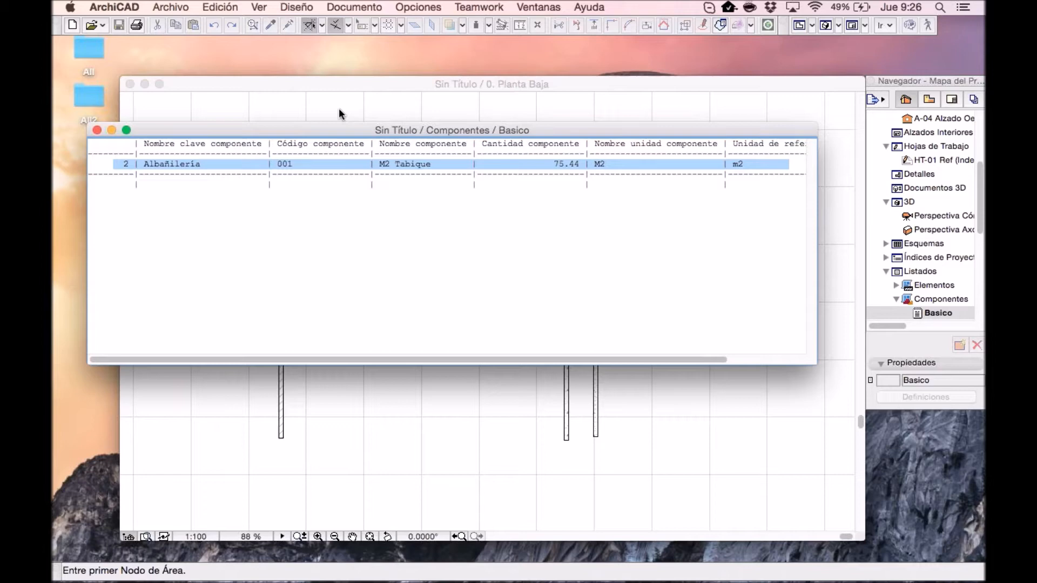
click(97, 131)
Step: Link the Muros Tabique properties individually to the two parallel vertical Hormigón walls and clear the selection
drag(637, 183, 558, 132)
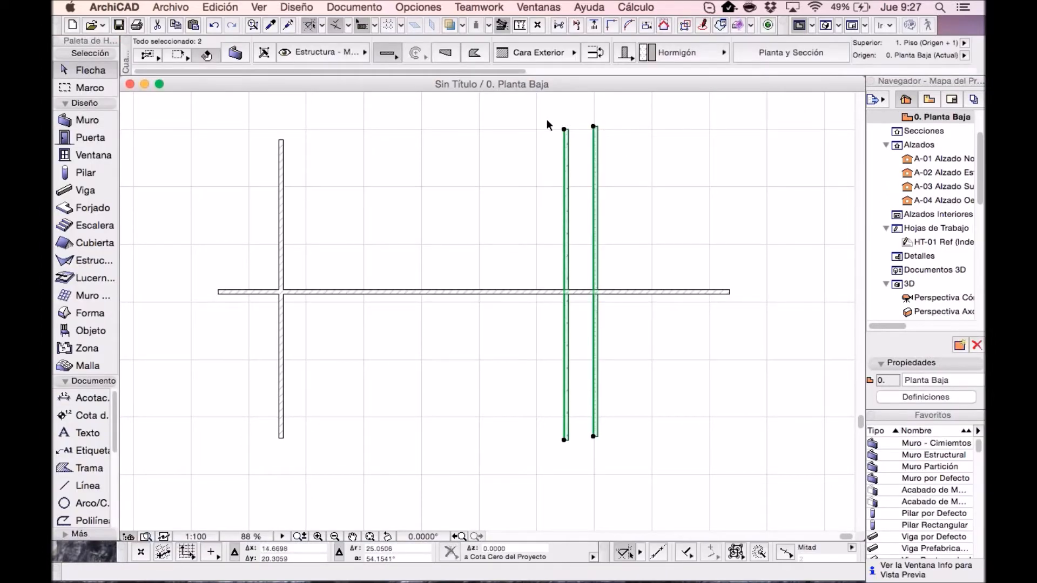
click(236, 54)
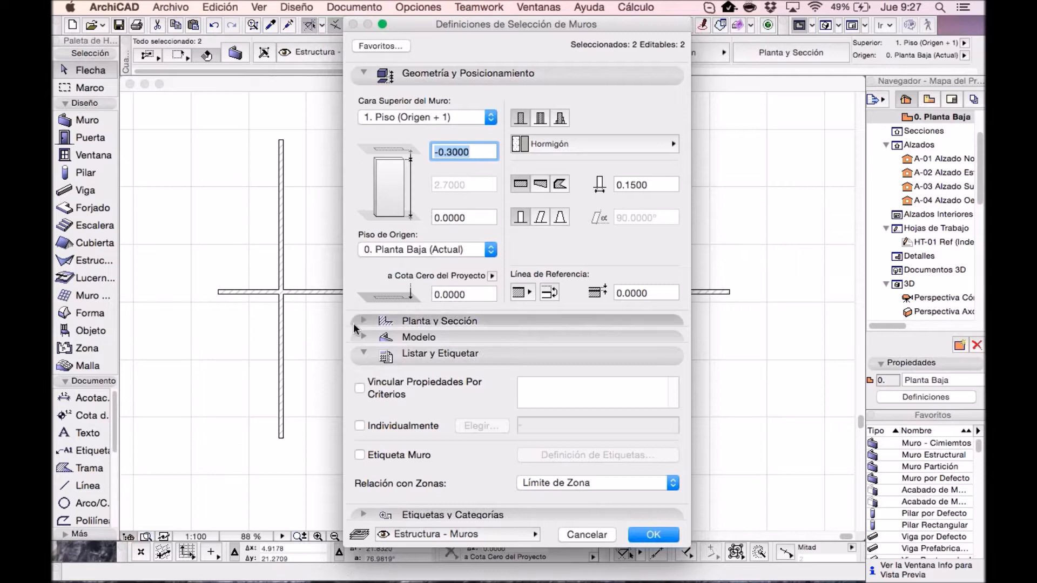
click(360, 426)
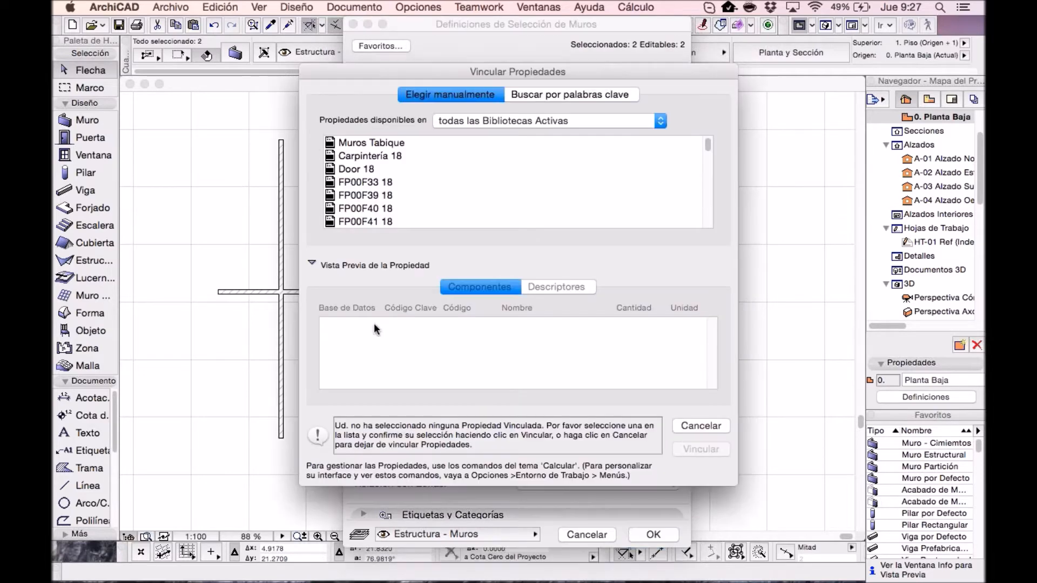
click(364, 142)
click(681, 452)
click(653, 534)
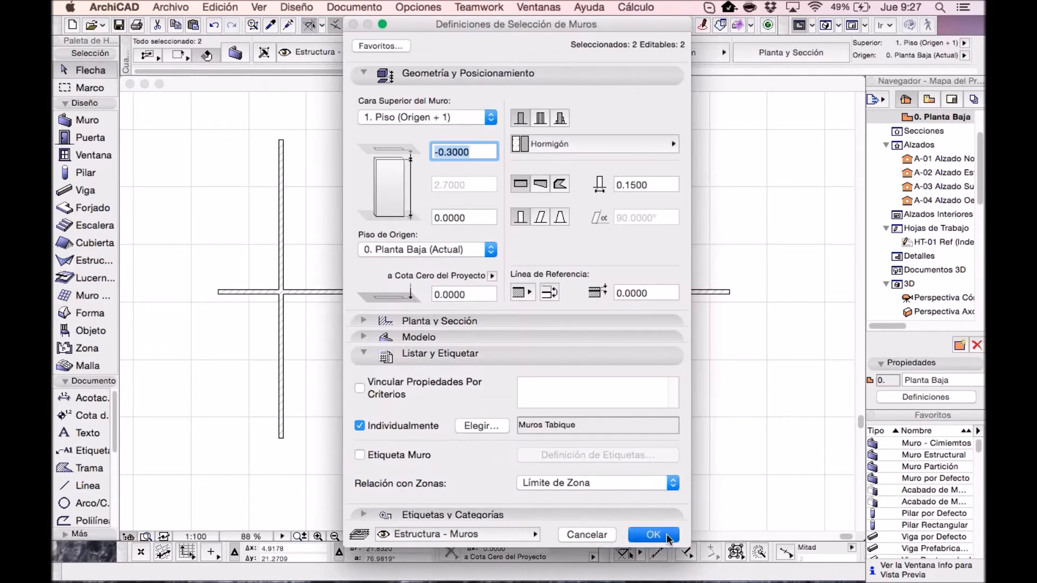
click(646, 216)
Step: Recalculate the Básico component list, check the wall count, M2 Tabique quantity and unit, and close it
click(622, 7)
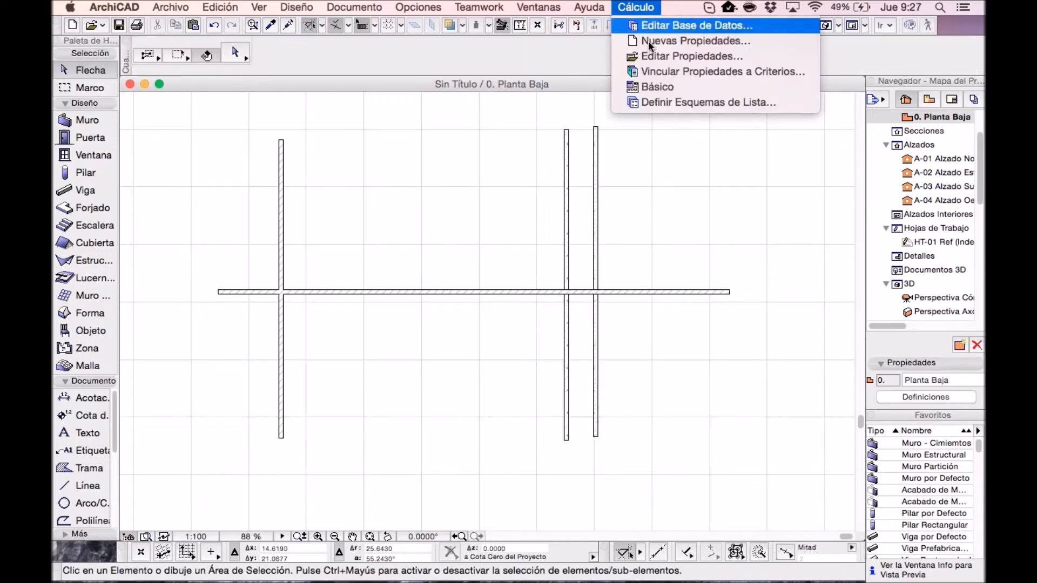
click(640, 87)
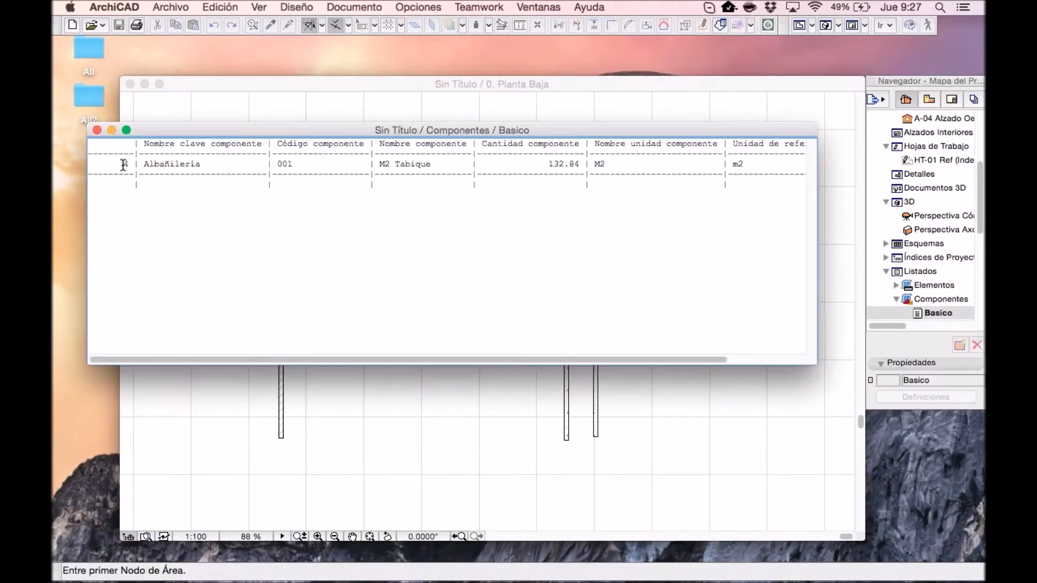
drag(123, 164, 611, 164)
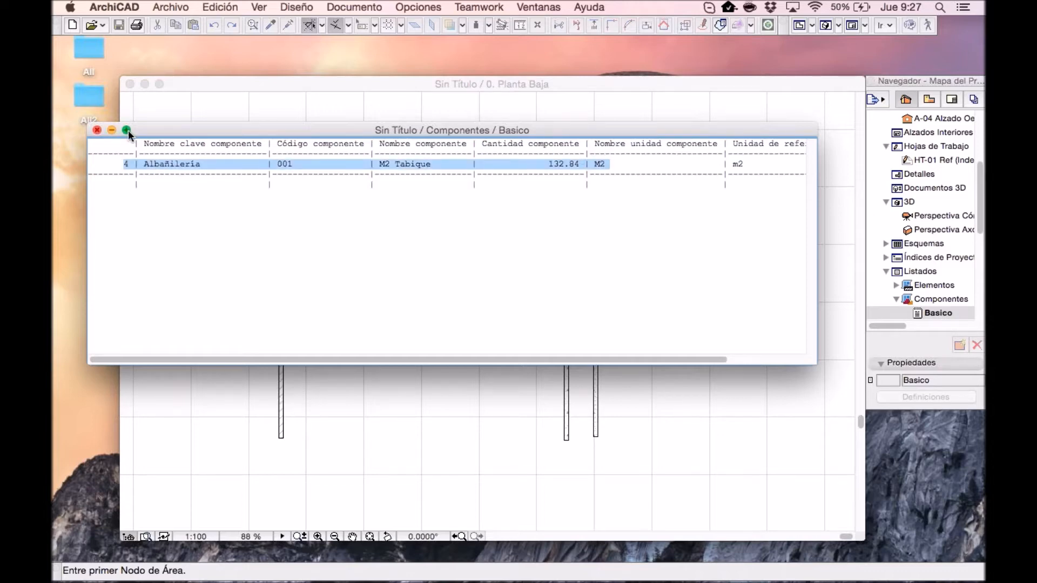
click(123, 162)
drag(114, 154, 805, 174)
click(592, 168)
drag(534, 162, 631, 165)
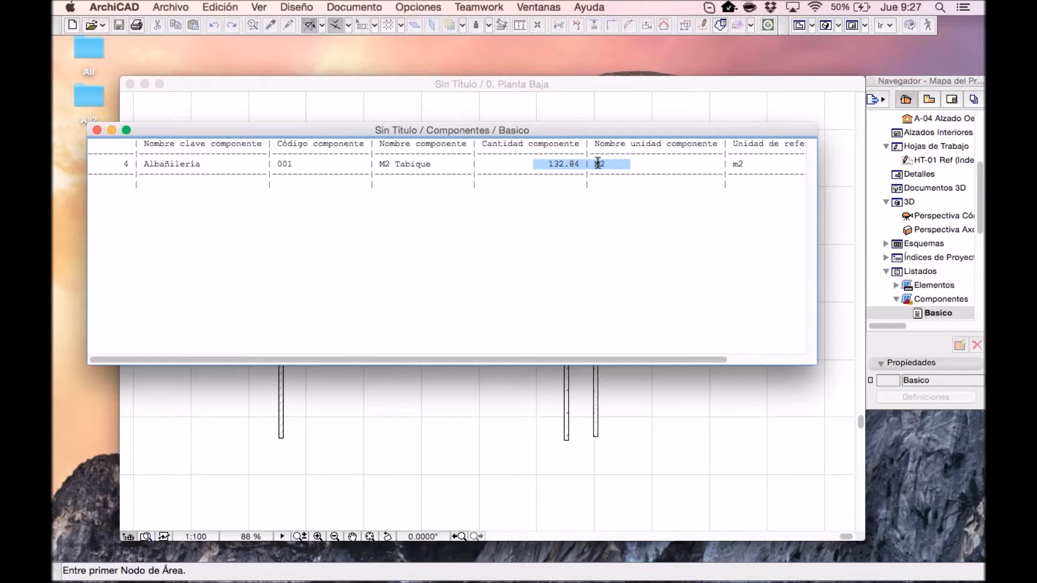
click(604, 236)
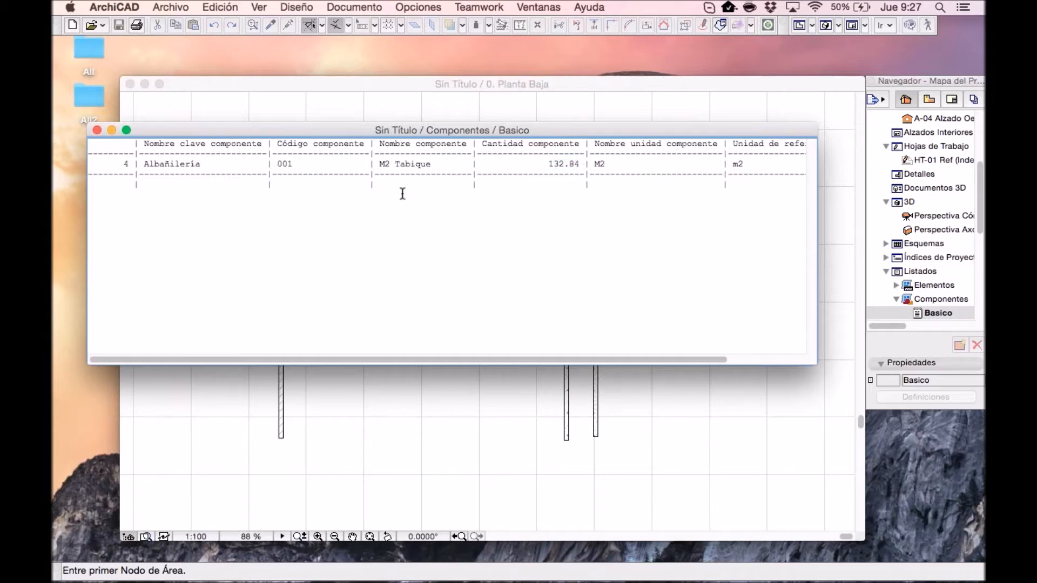
click(98, 130)
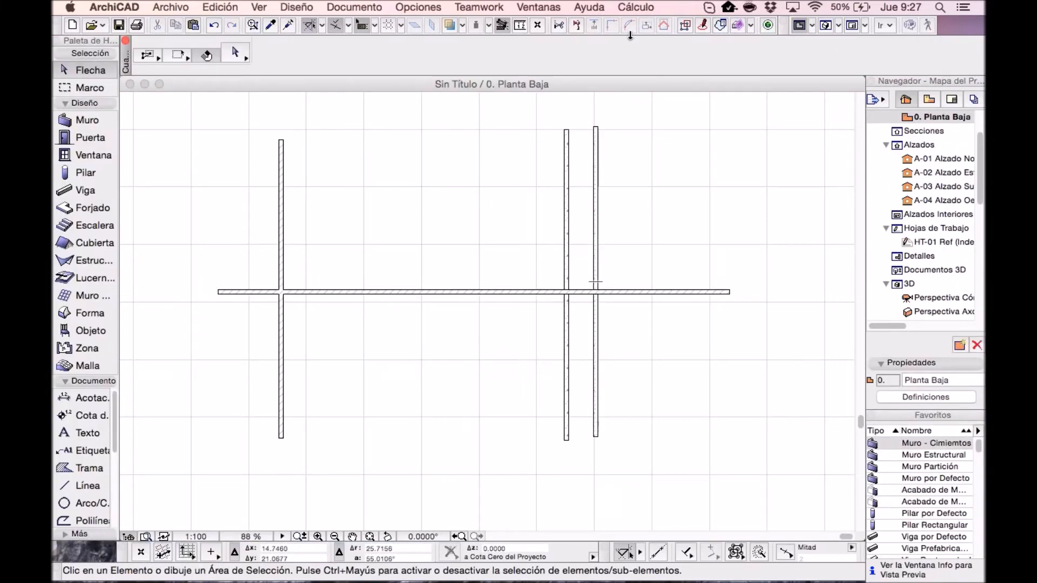
Step: Open the database editor and expand the custom database down to the contents of its Albañilería key
click(636, 8)
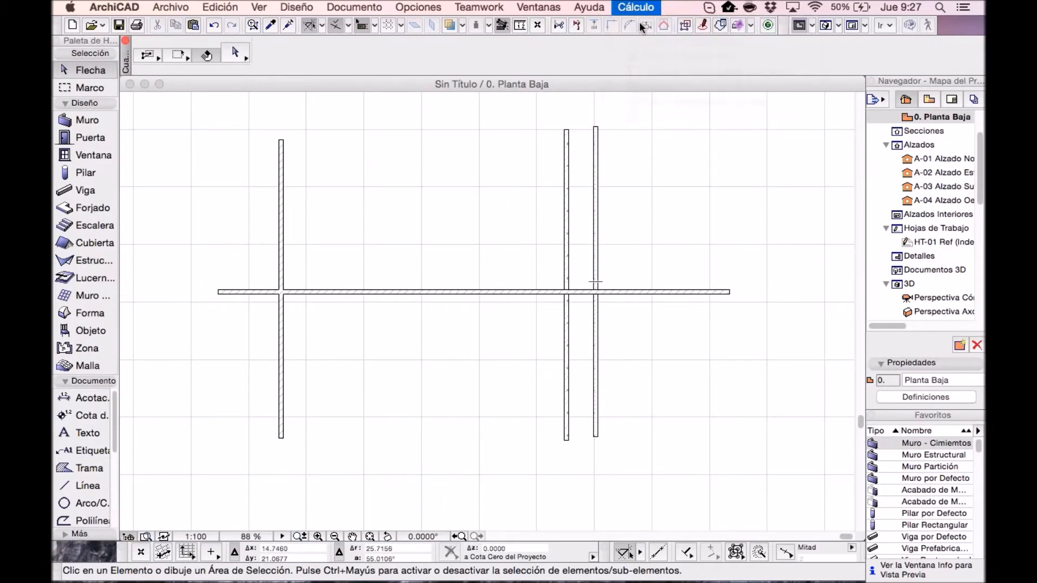
click(642, 27)
click(292, 178)
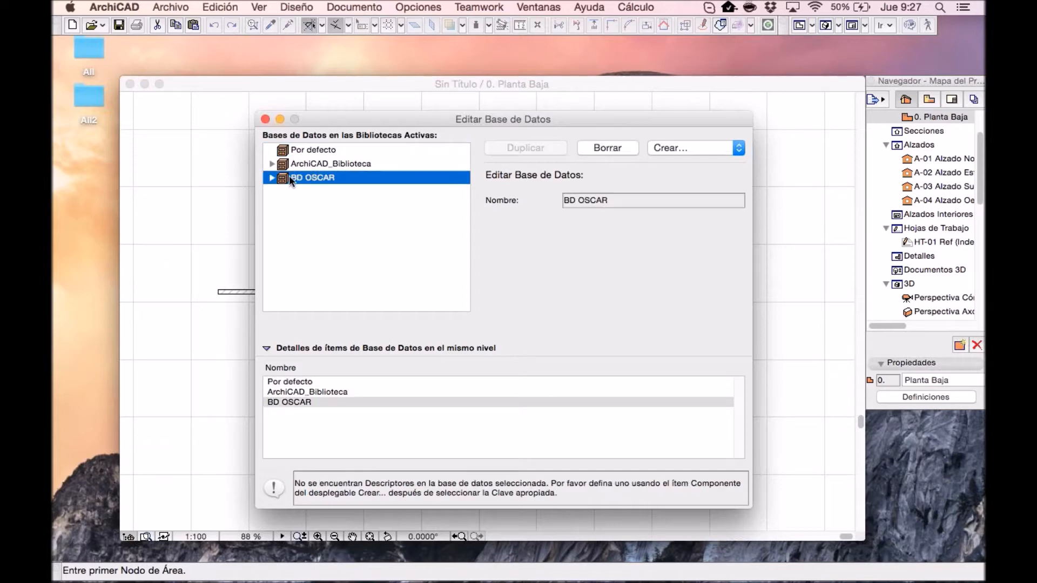
click(270, 178)
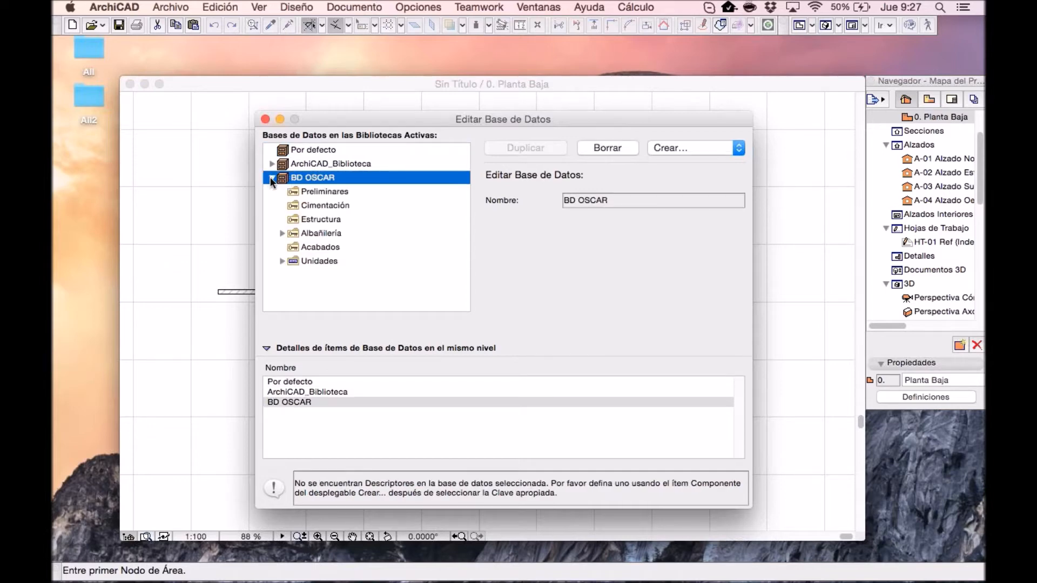
click(312, 233)
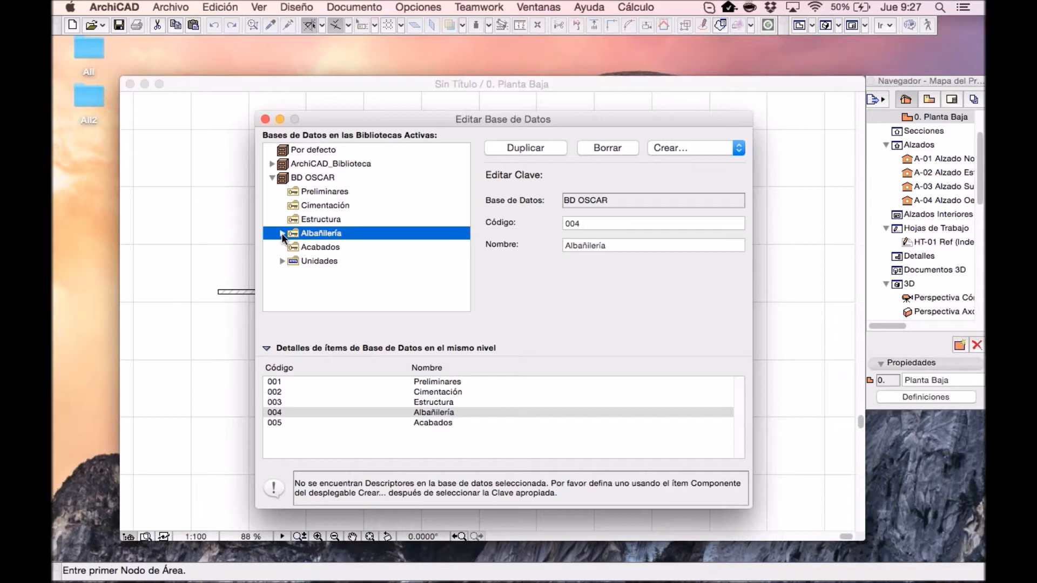
click(282, 233)
click(314, 232)
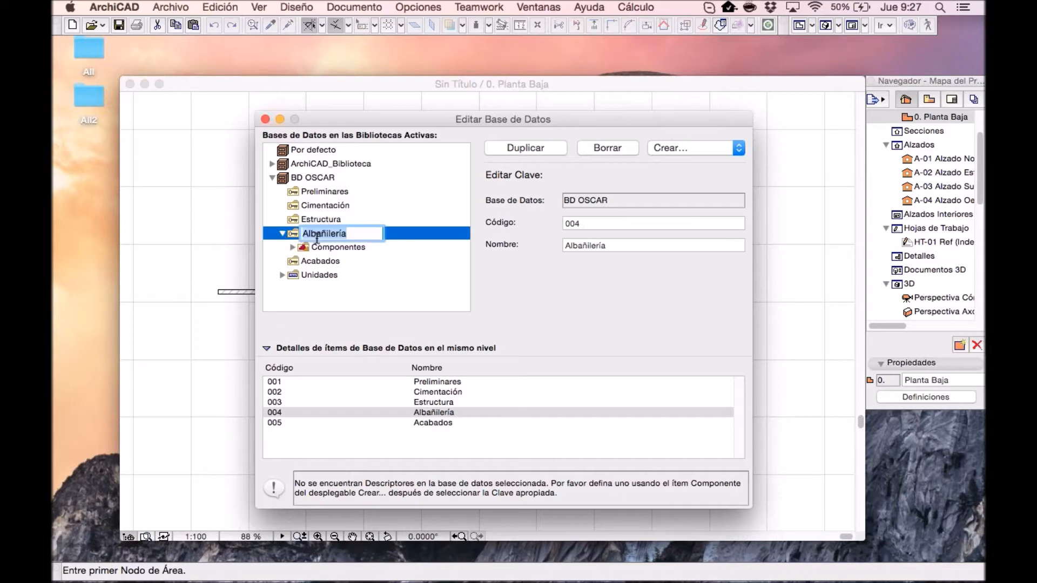
click(292, 235)
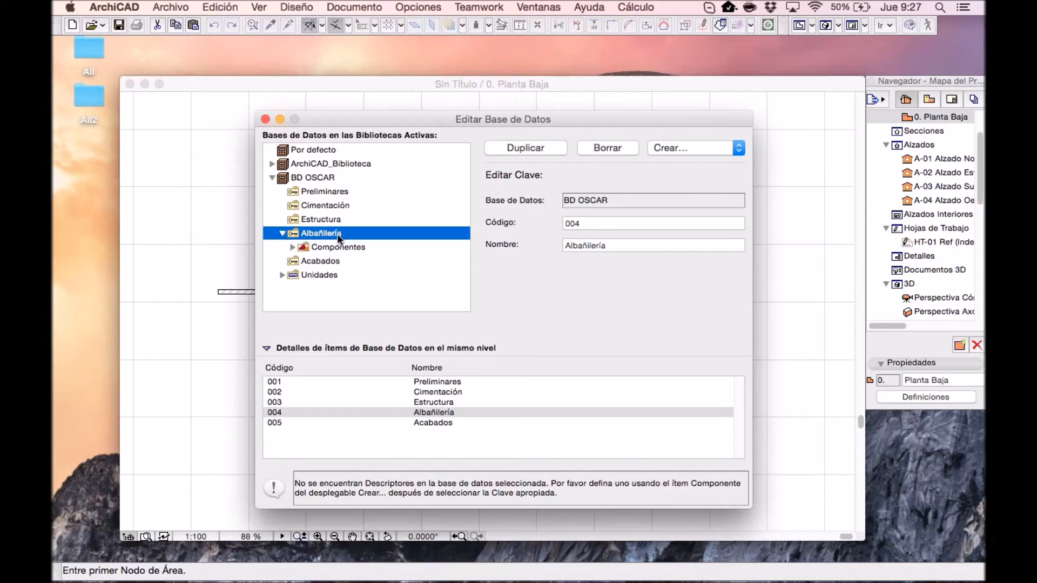
Step: Create a component named Pieza Tabique under the Albañilería key and check which units it can use
click(687, 157)
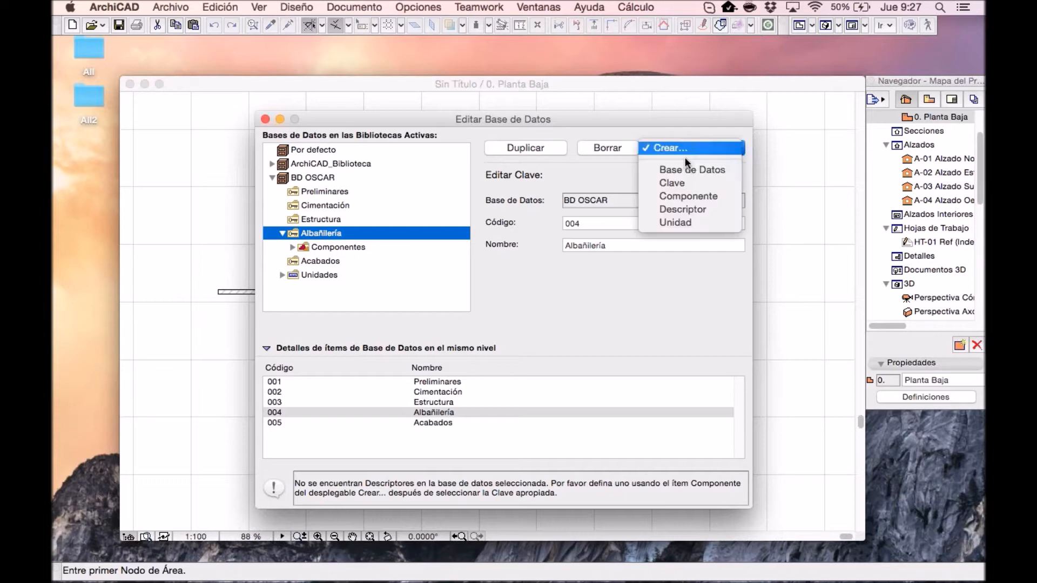
click(690, 193)
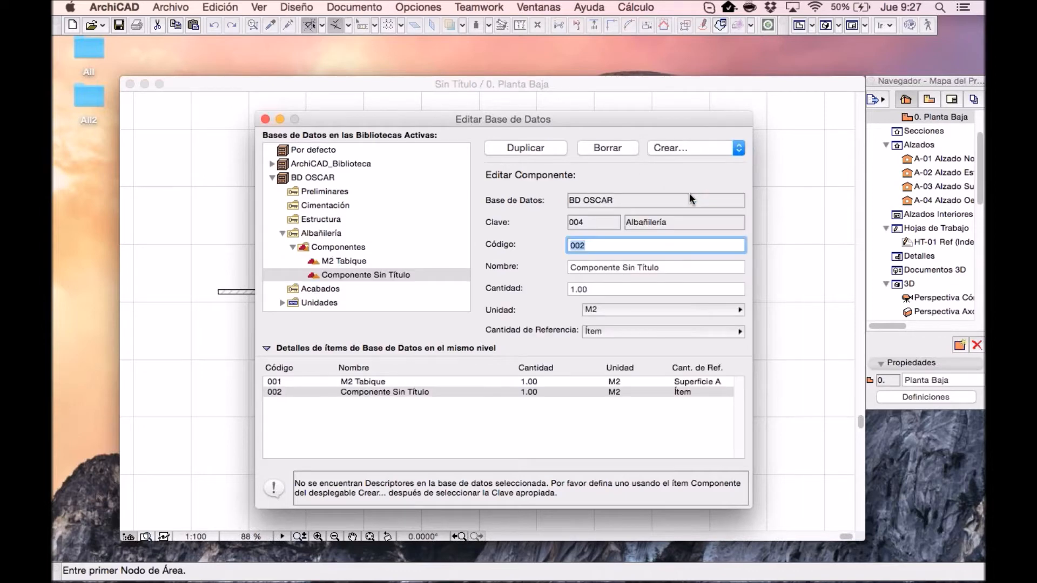
click(673, 268)
text(Pi)
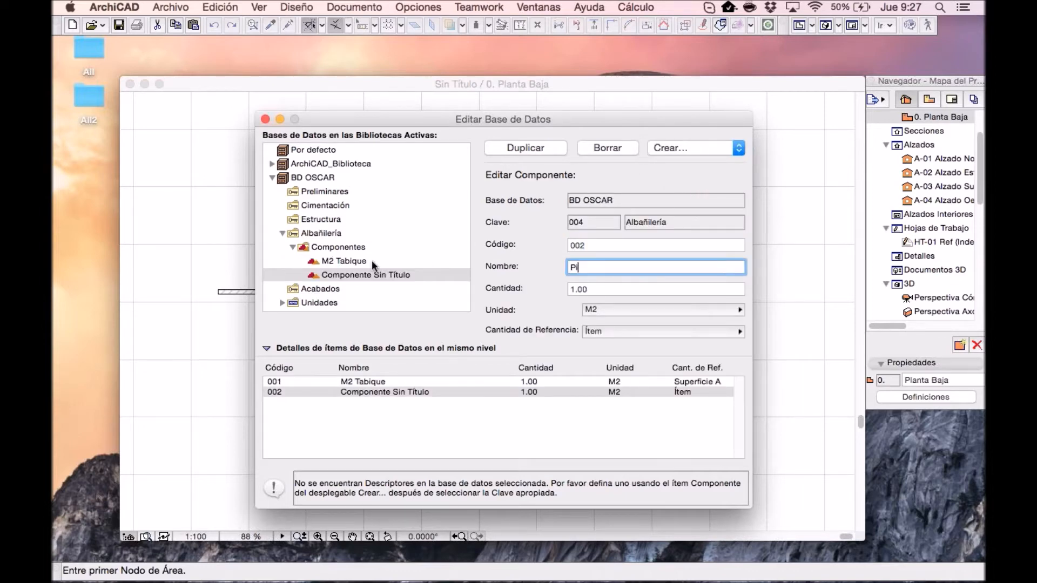
text(eza Tabique)
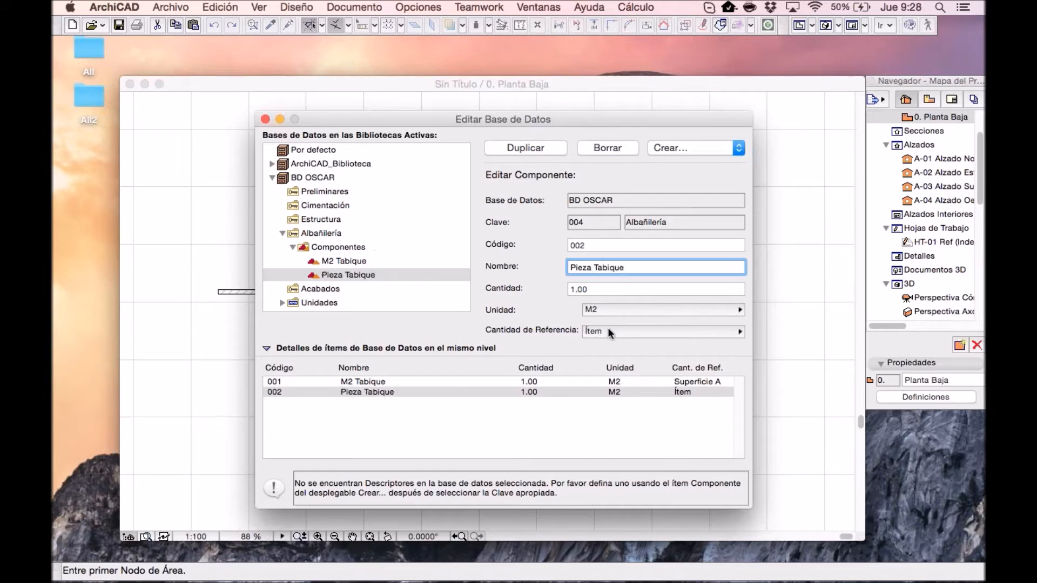
click(626, 309)
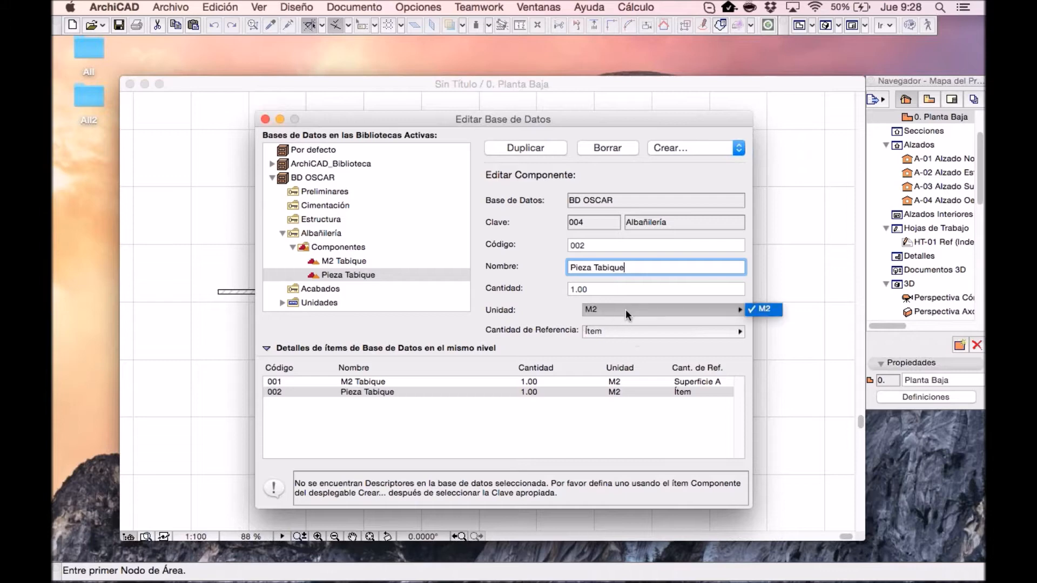
click(719, 308)
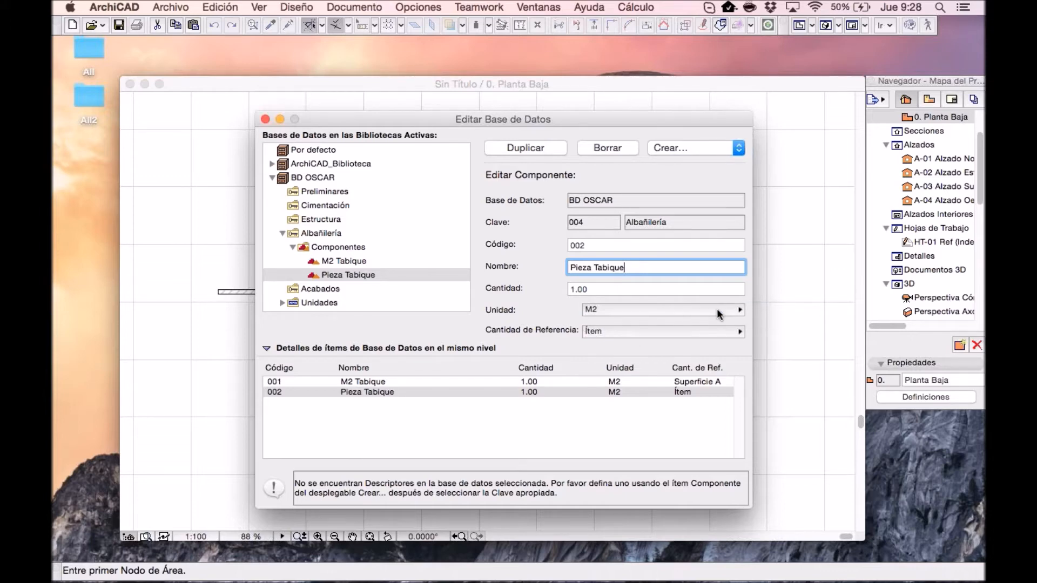
Step: Create a unit named Pieza in the custom database with 0 decimals and nada as its conversion unit
click(671, 150)
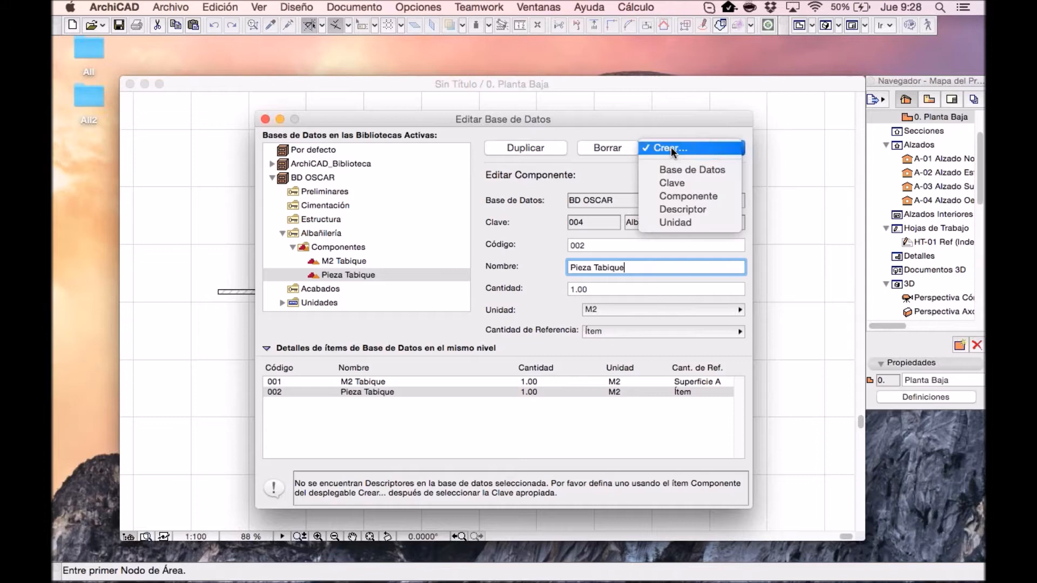
click(676, 219)
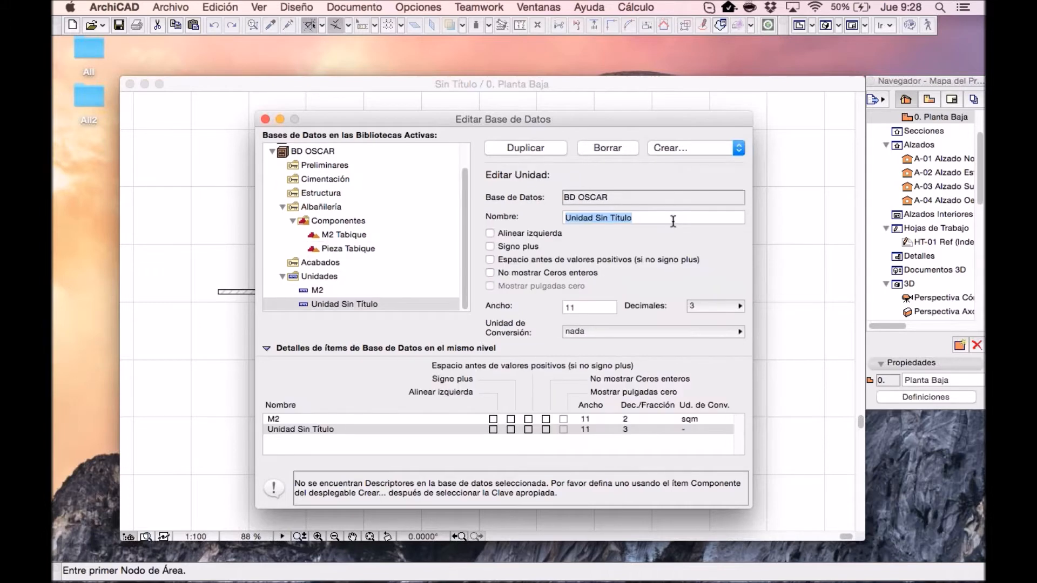
text(Piez)
text(a)
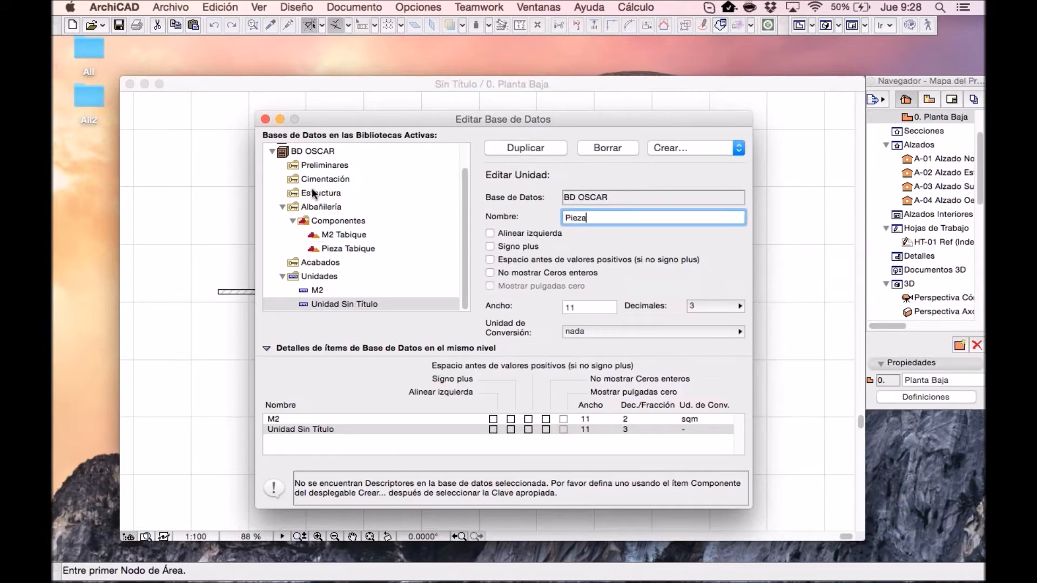
click(696, 309)
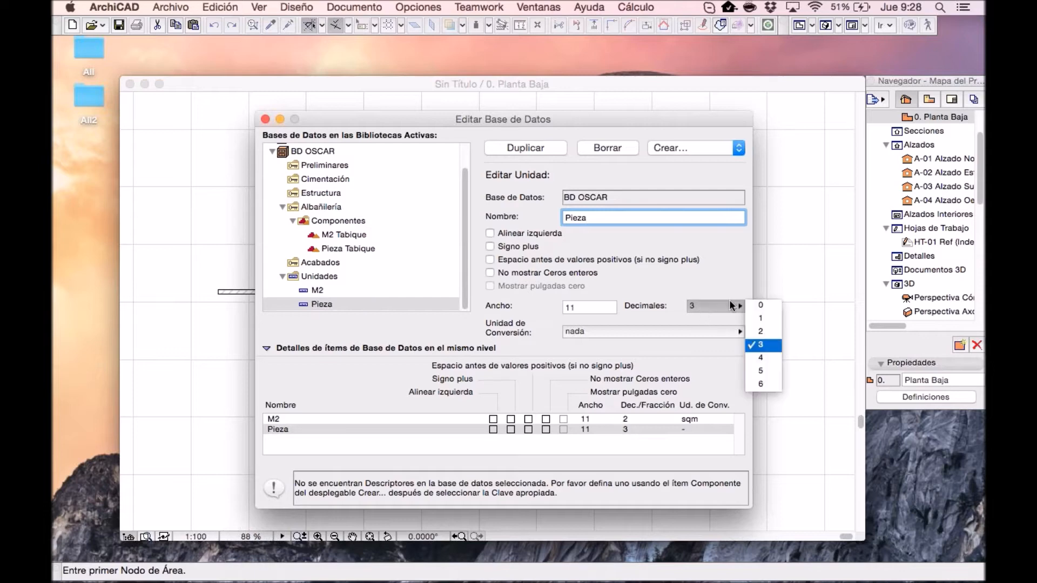
click(756, 304)
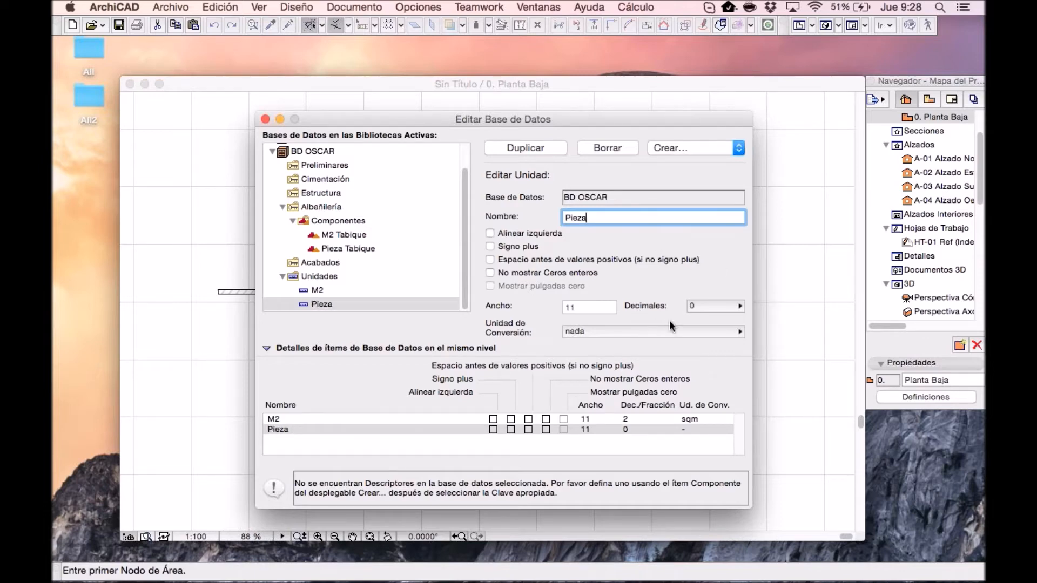
click(686, 332)
click(784, 491)
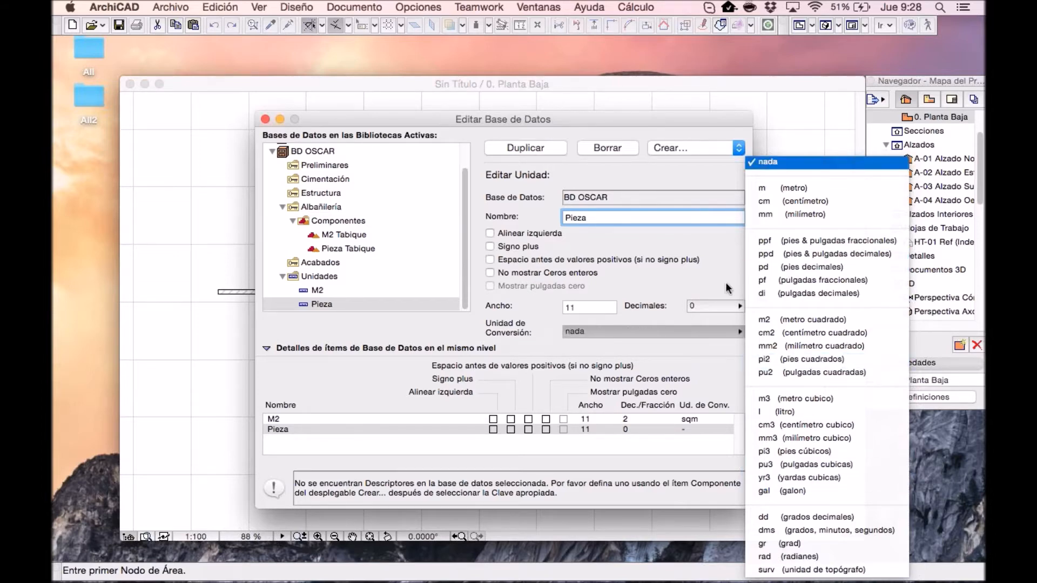
click(769, 162)
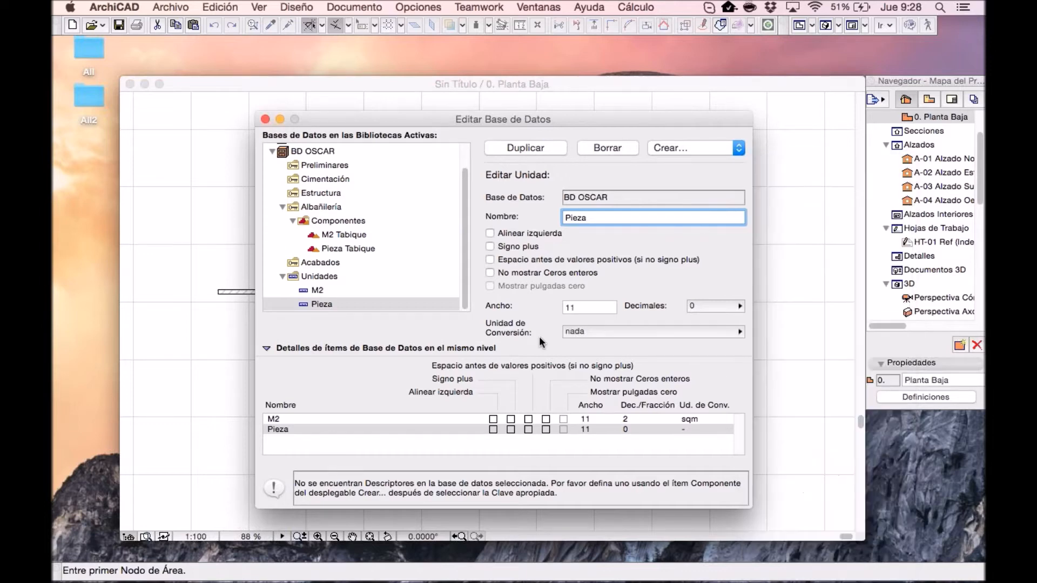
Step: Rename the Pieza unit to PZA and select the Pieza Tabique component
double_click(615, 219)
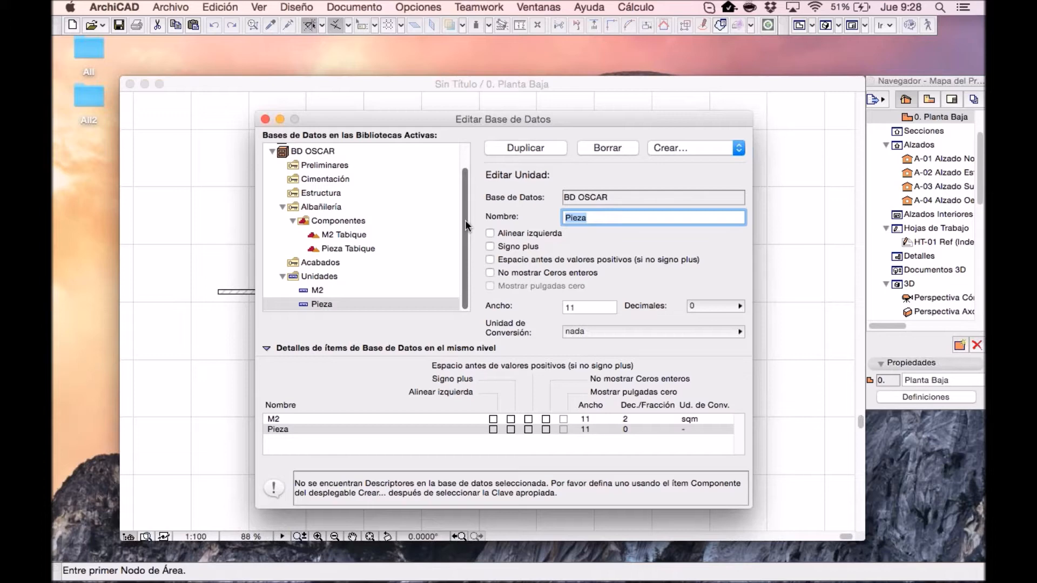
text(P)
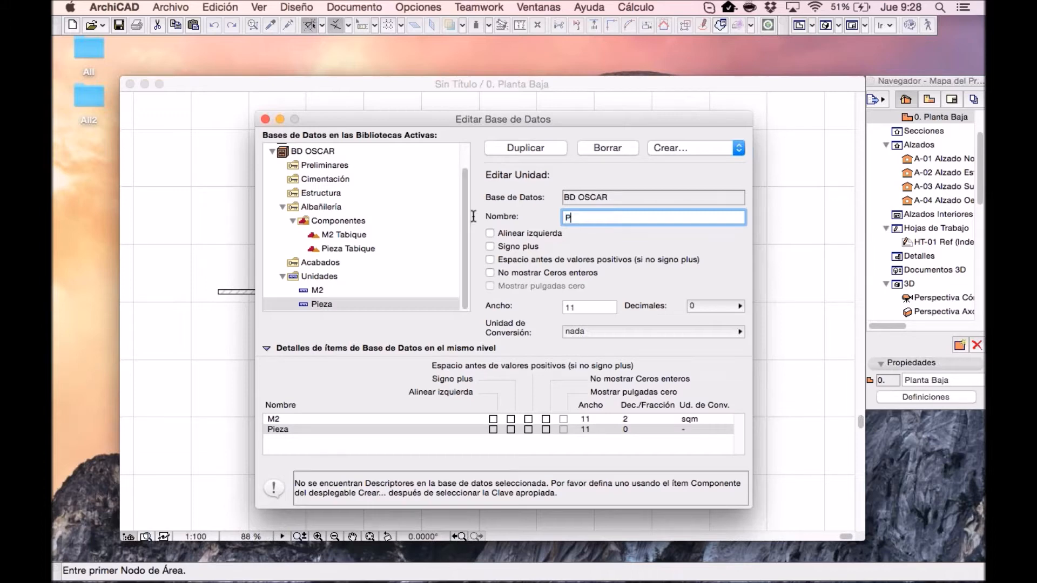
text(ZA)
key(Return)
click(332, 249)
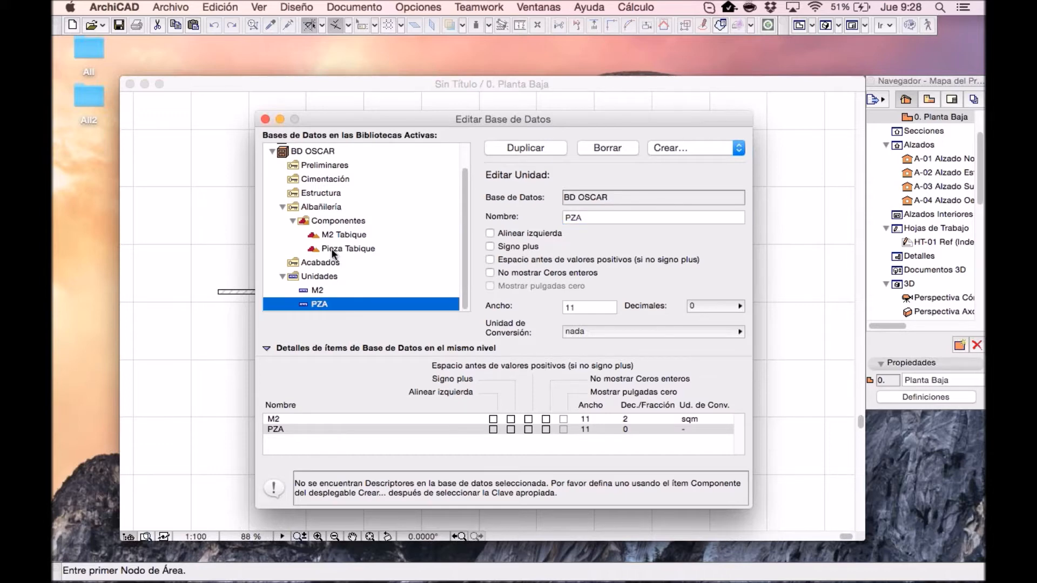
Step: Rename the Pieza Tabique component as Pza Tabique and set its unit to PZA
click(332, 249)
double_click(579, 268)
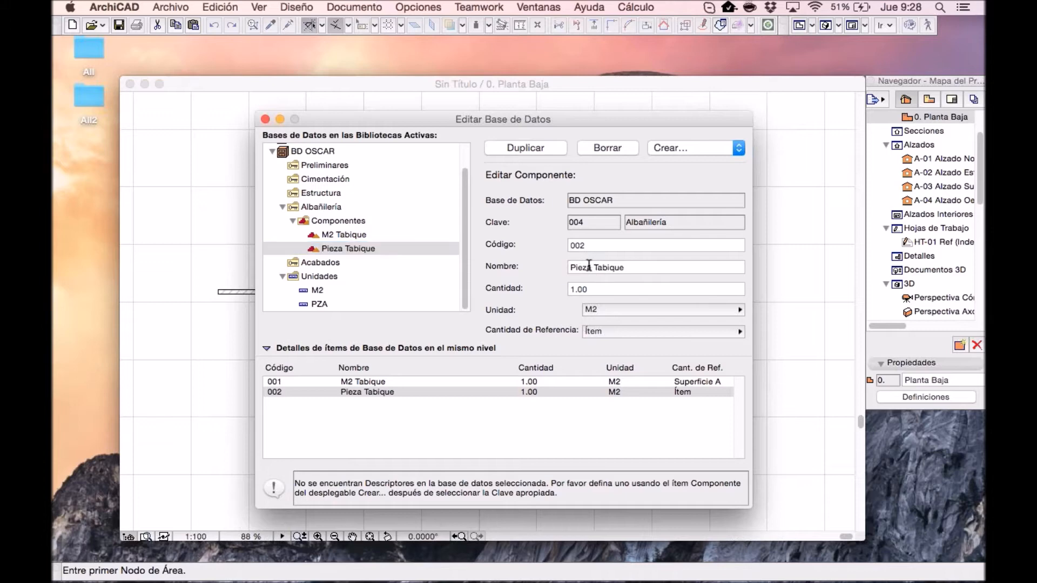
text(Pza)
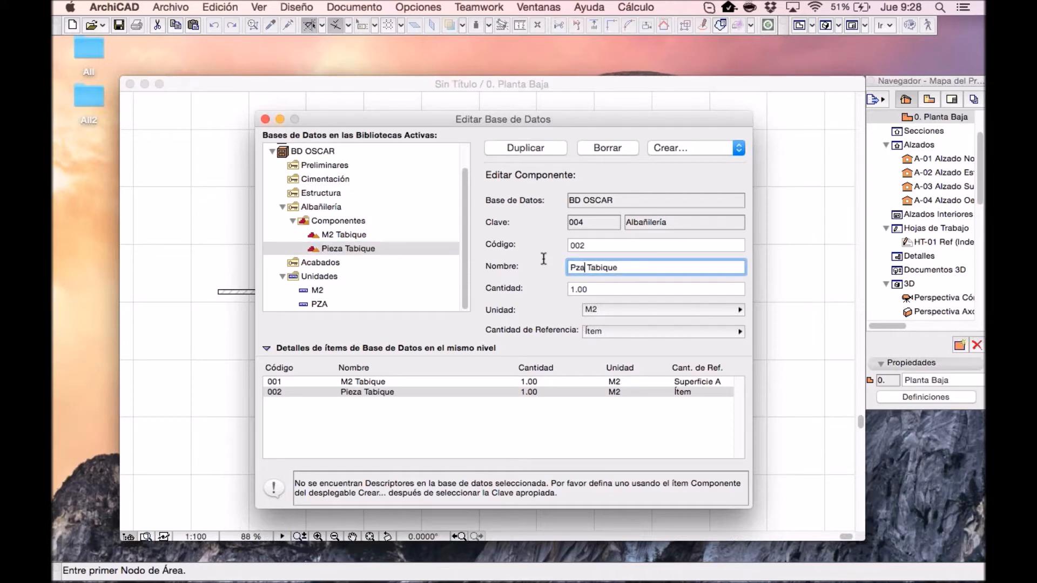
click(609, 310)
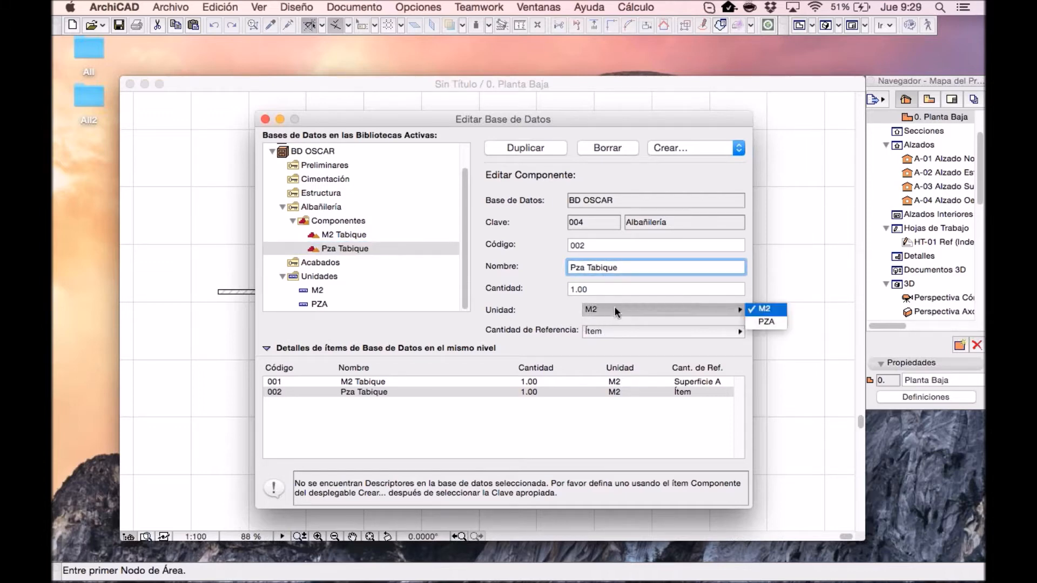
click(757, 322)
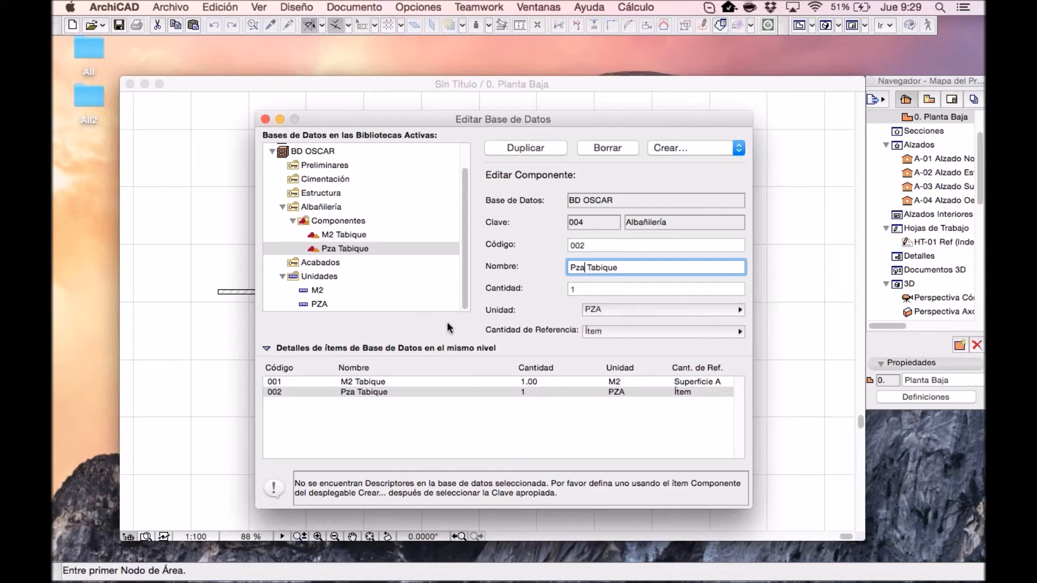
Step: Set the Pza Tabique component's quantity to 52 and its reference quantity to Superficie A
double_click(574, 290)
text(5)
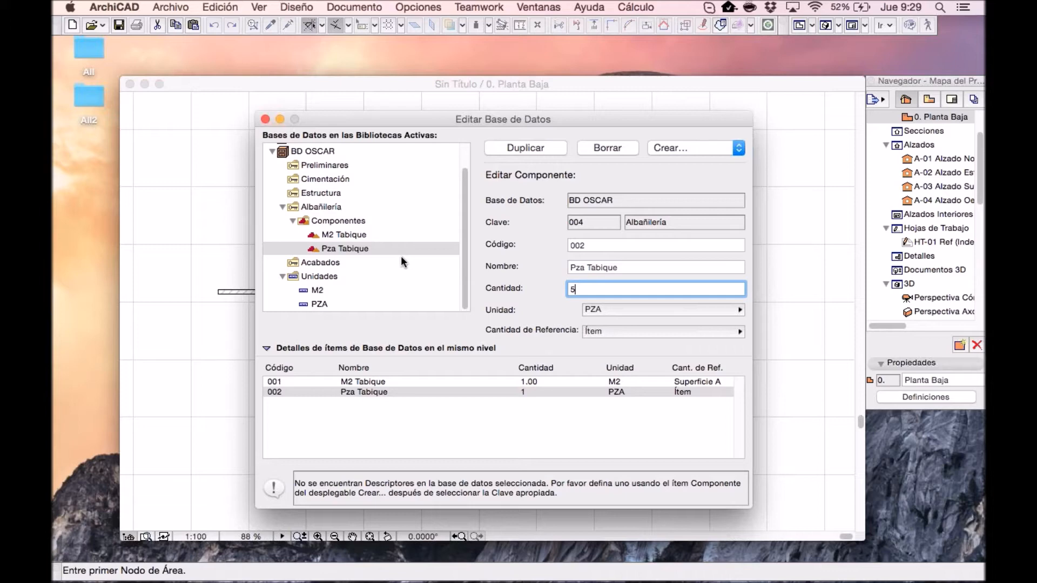
text(2)
key(Return)
click(602, 331)
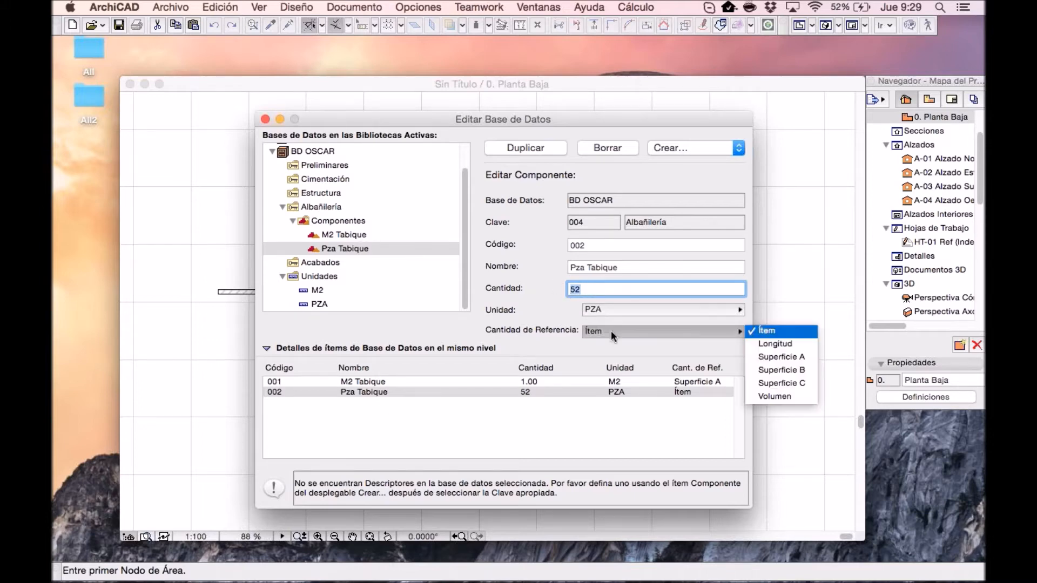
click(781, 357)
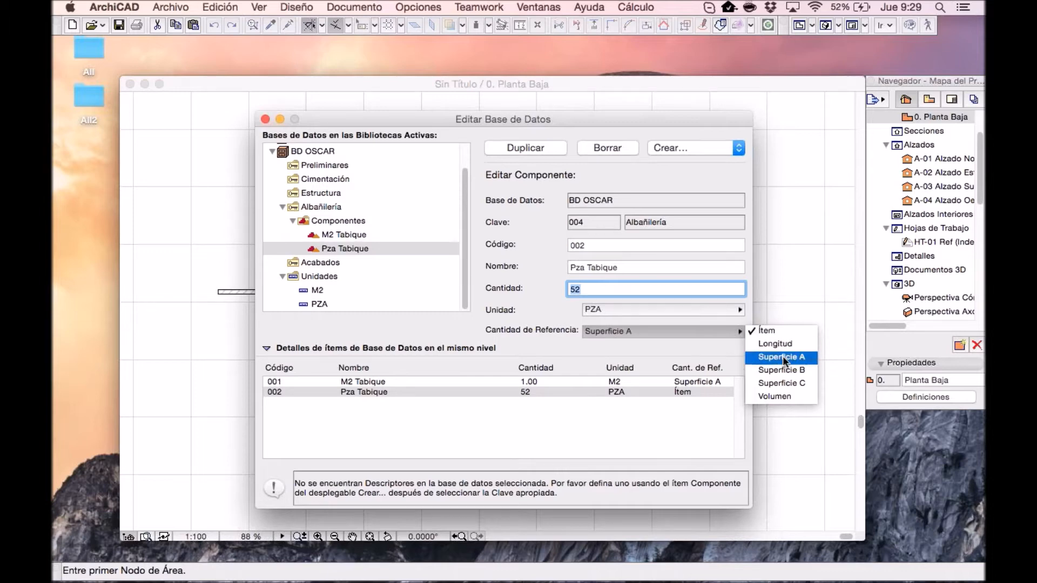
click(783, 357)
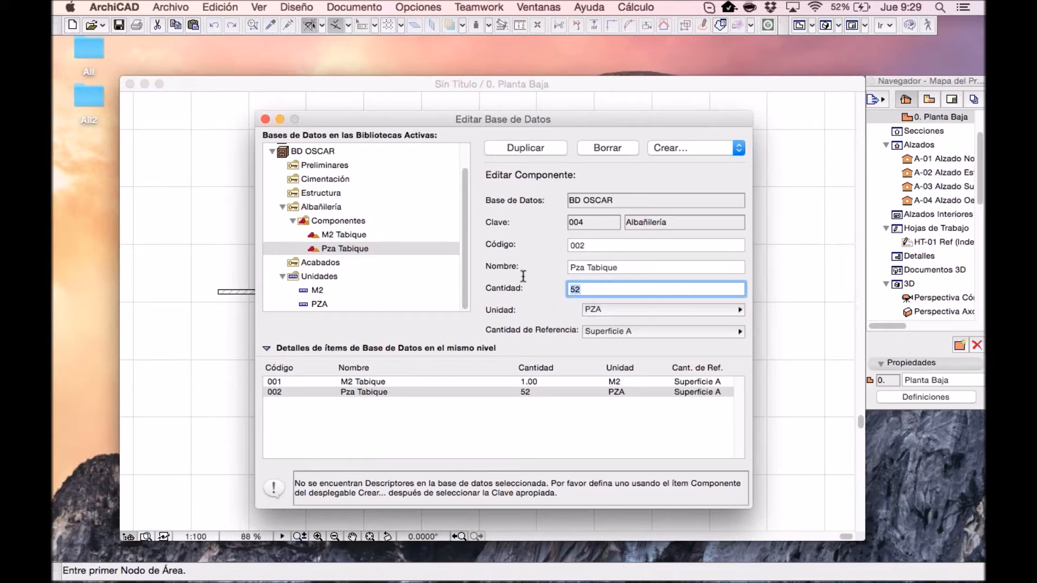
Step: Close the database editor and save its changes
click(621, 269)
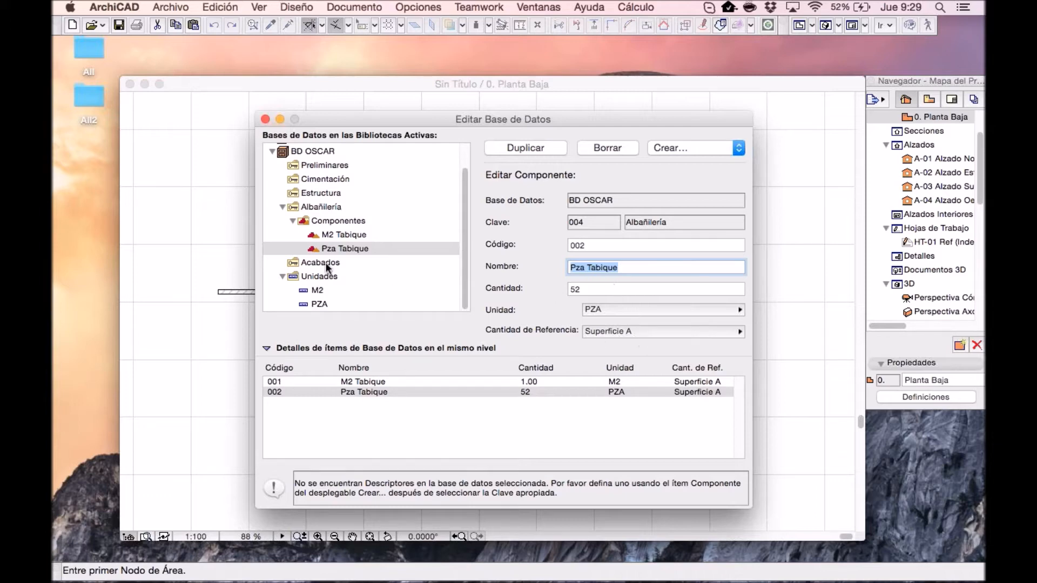
click(265, 119)
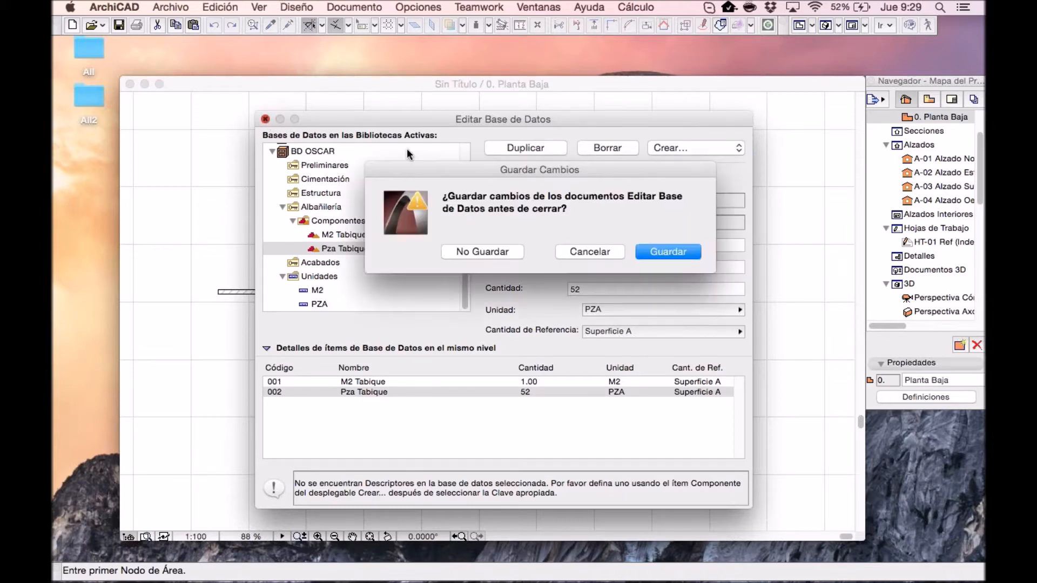
click(684, 252)
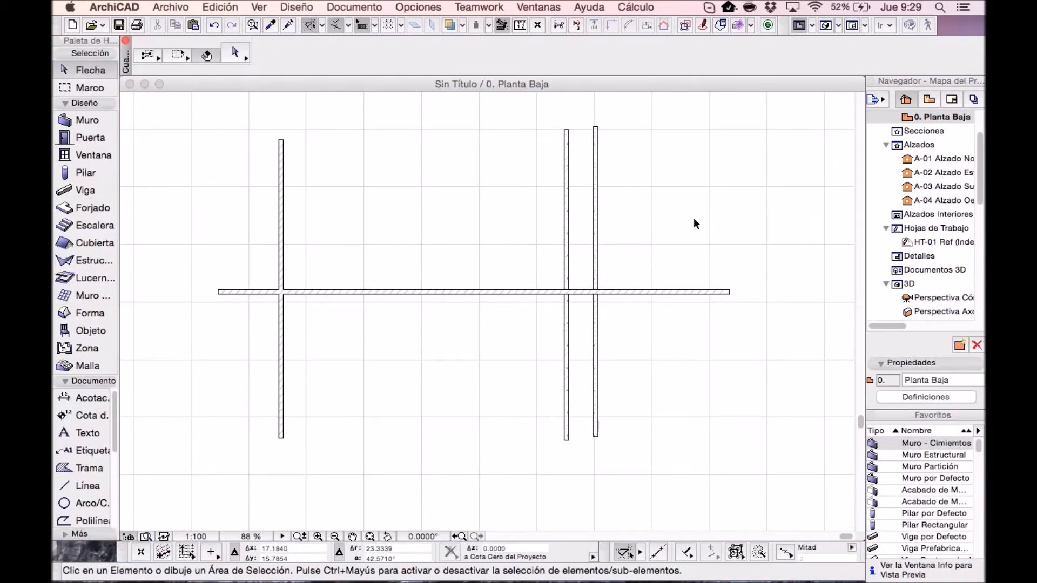
Step: Open the Muros Tabique properties object from the embedded library for editing and show its component list
click(636, 7)
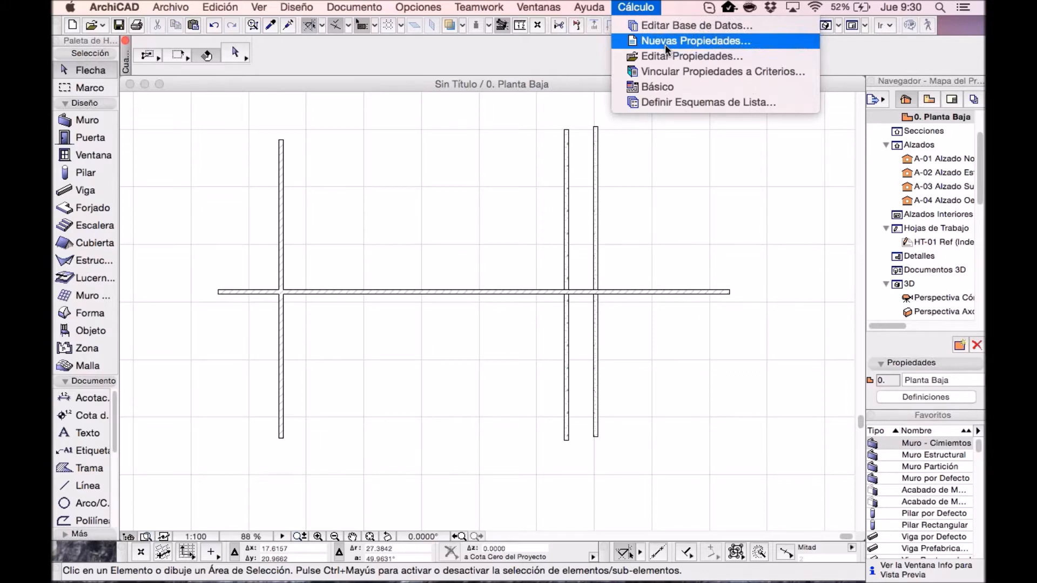
click(666, 44)
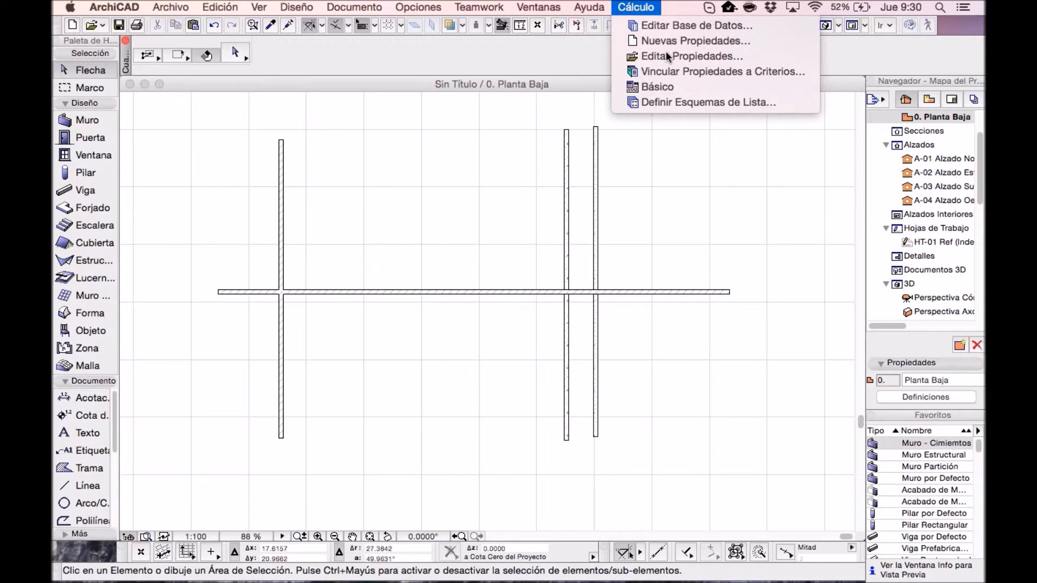
click(667, 54)
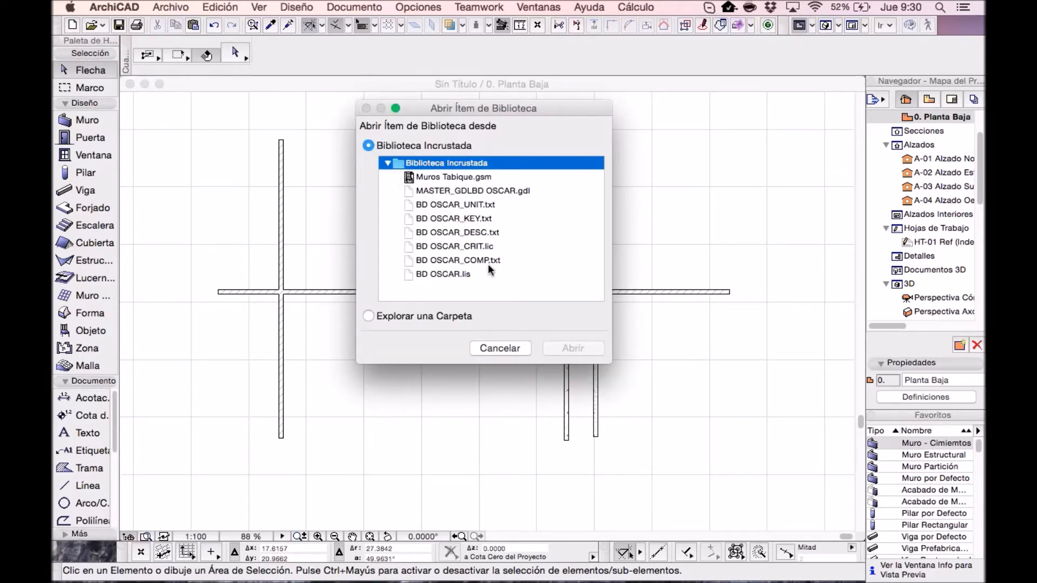
click(474, 177)
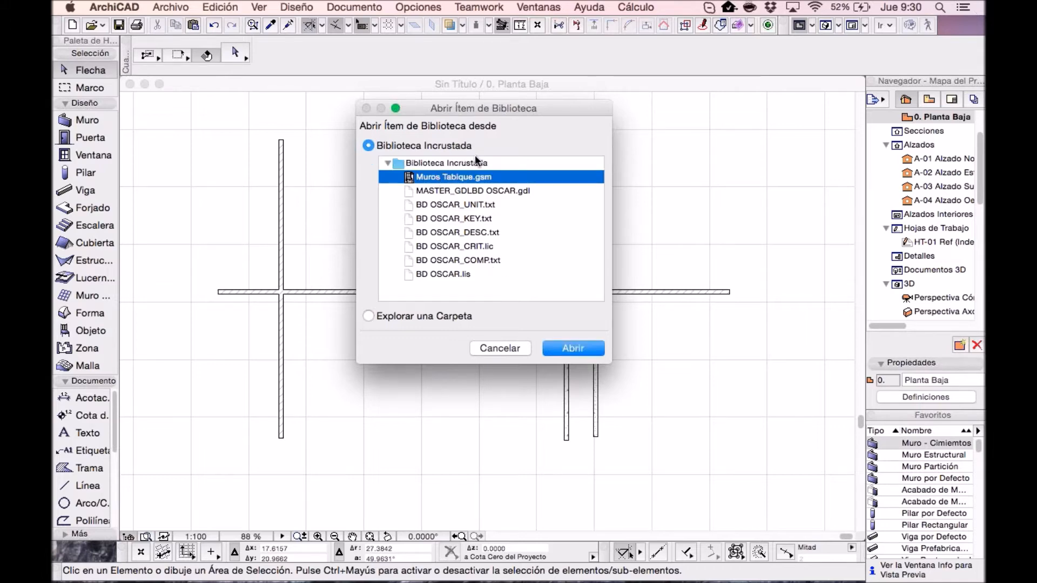
click(546, 341)
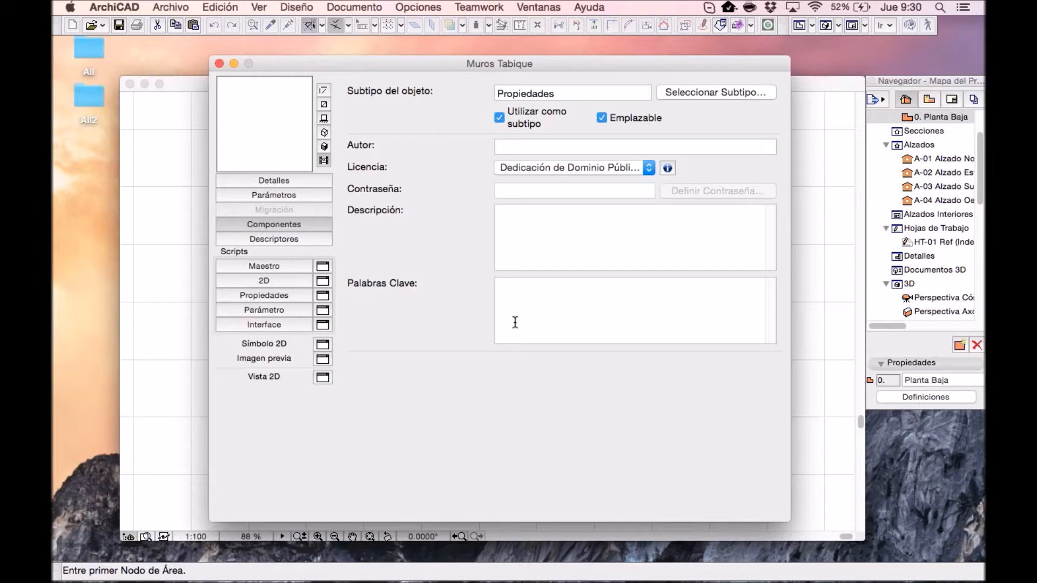
click(273, 238)
click(280, 224)
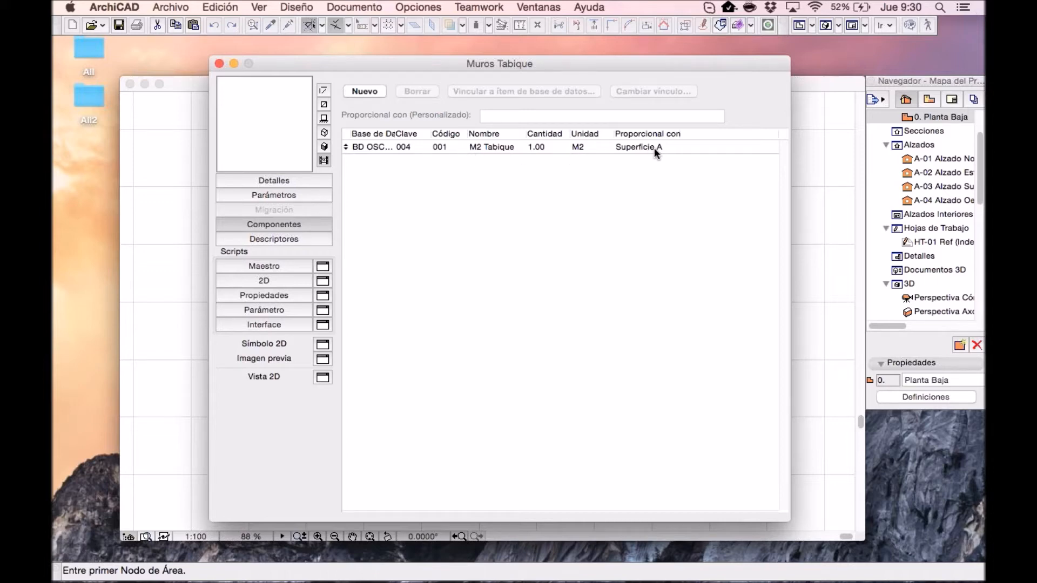
Step: Add a component to Muros Tabique linked to Pza Tabique from the Albañilería key, and save and close the object
click(364, 92)
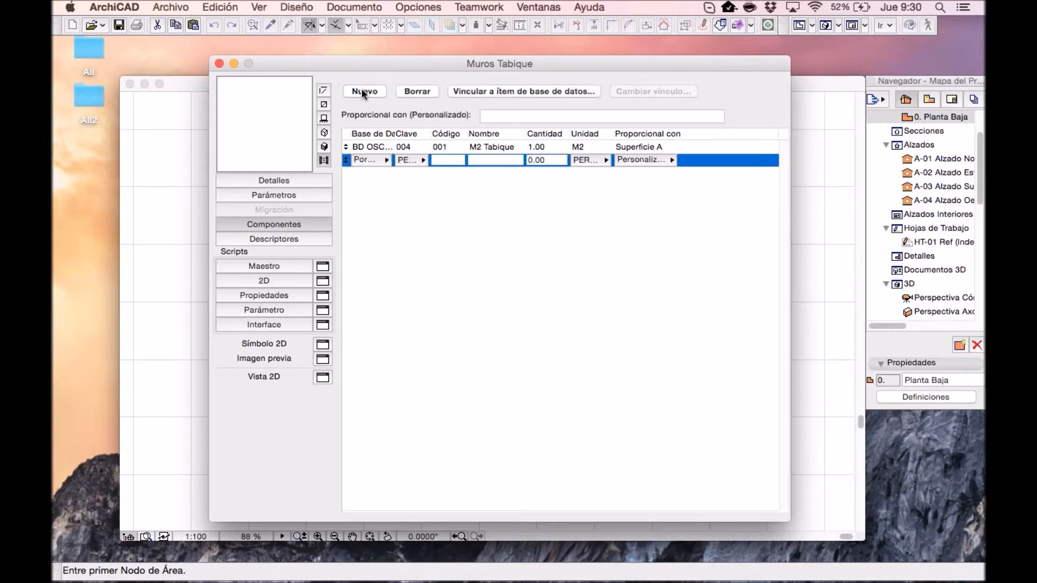
click(472, 90)
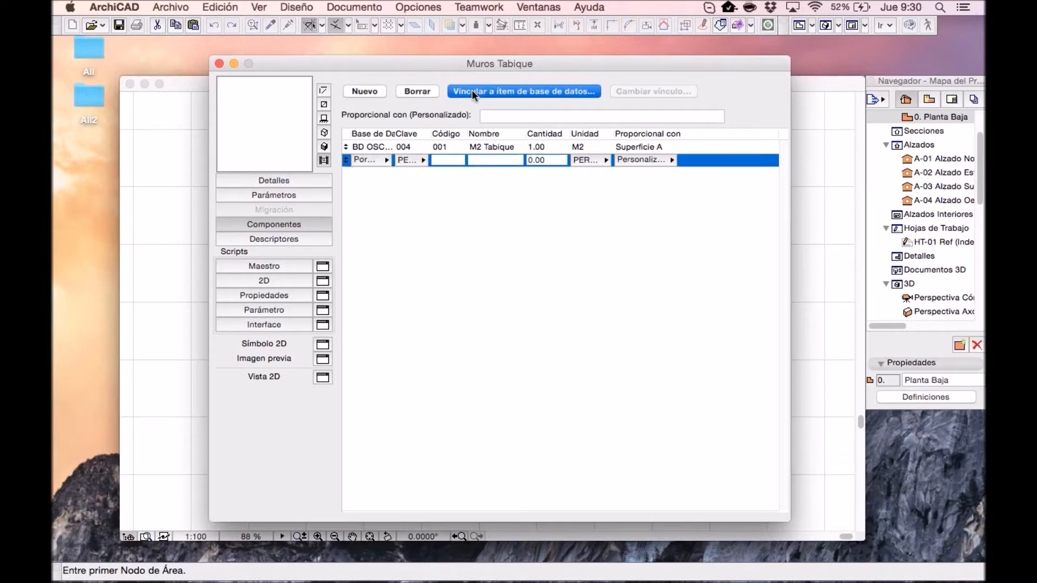
click(508, 236)
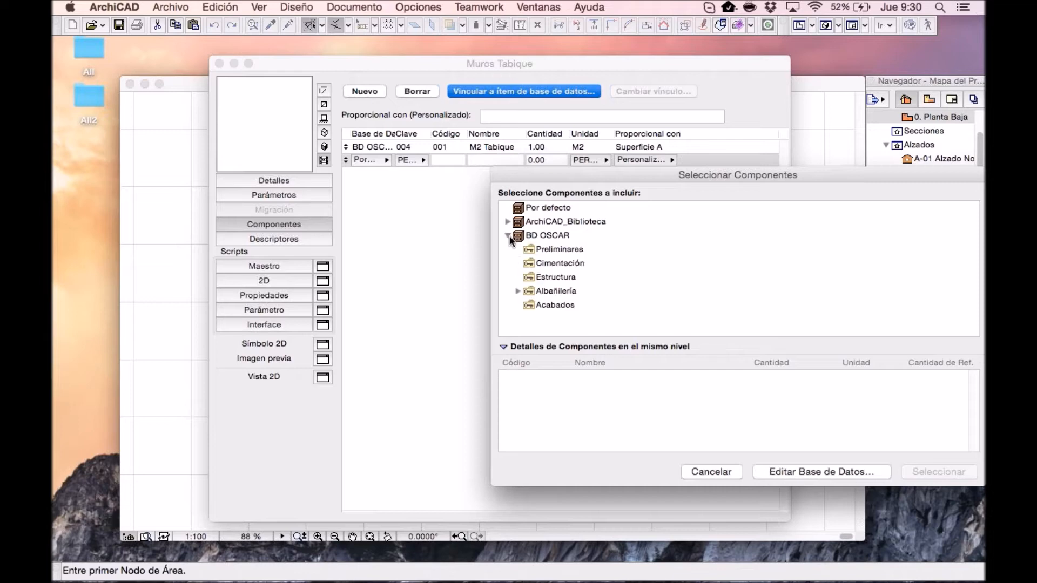
click(517, 291)
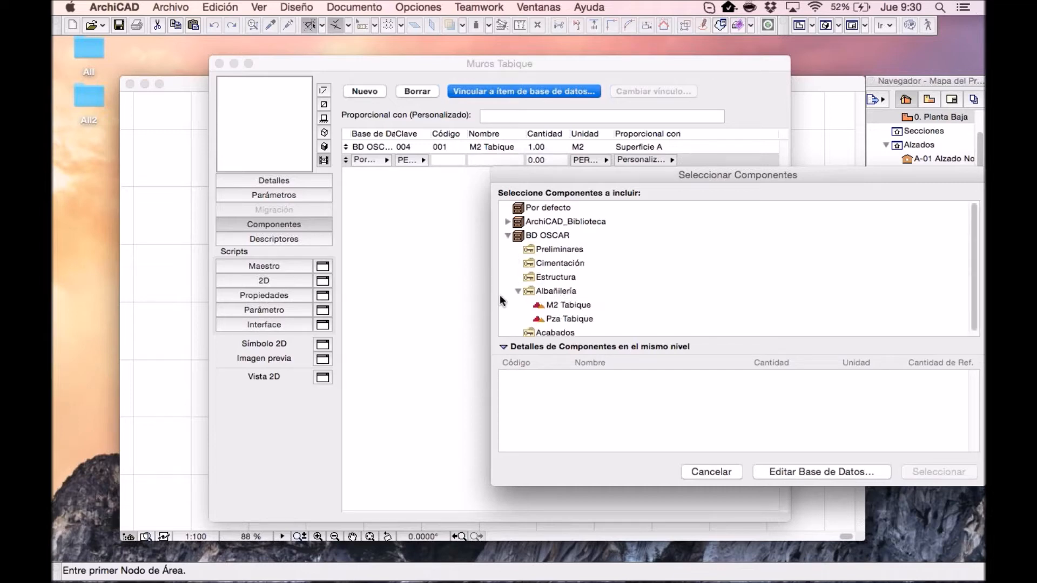
click(570, 321)
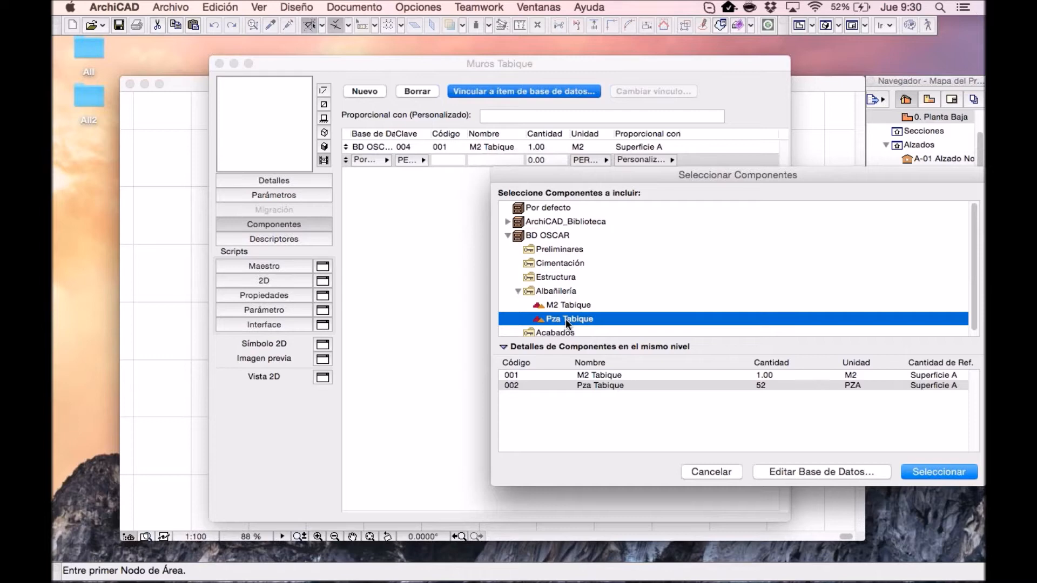
key(Return)
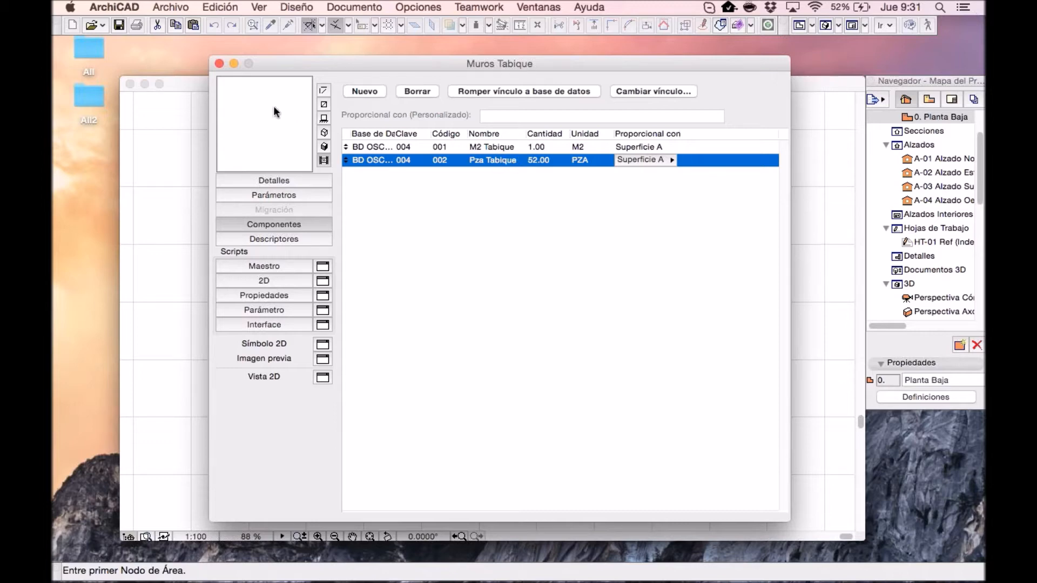
click(219, 63)
click(684, 252)
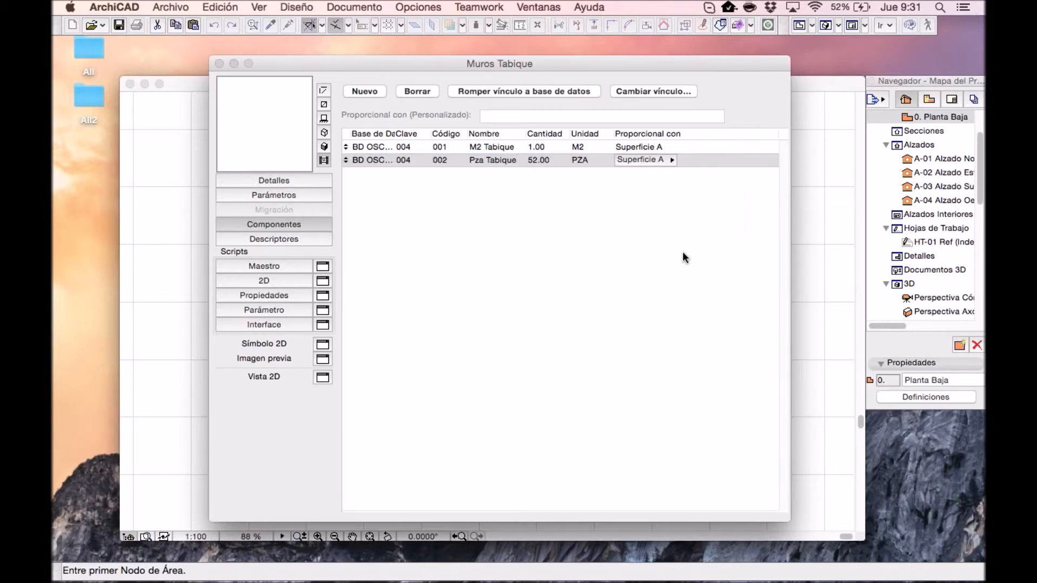
Step: Check the listing properties linked to the rightmost vertical wall, leaving its settings unchanged
drag(631, 215, 589, 119)
click(235, 53)
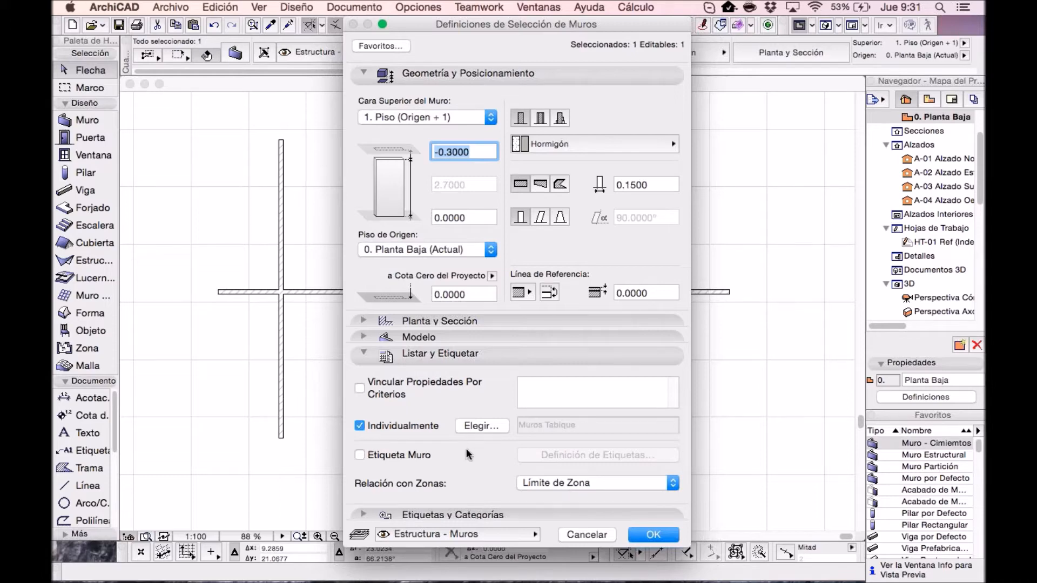
click(590, 535)
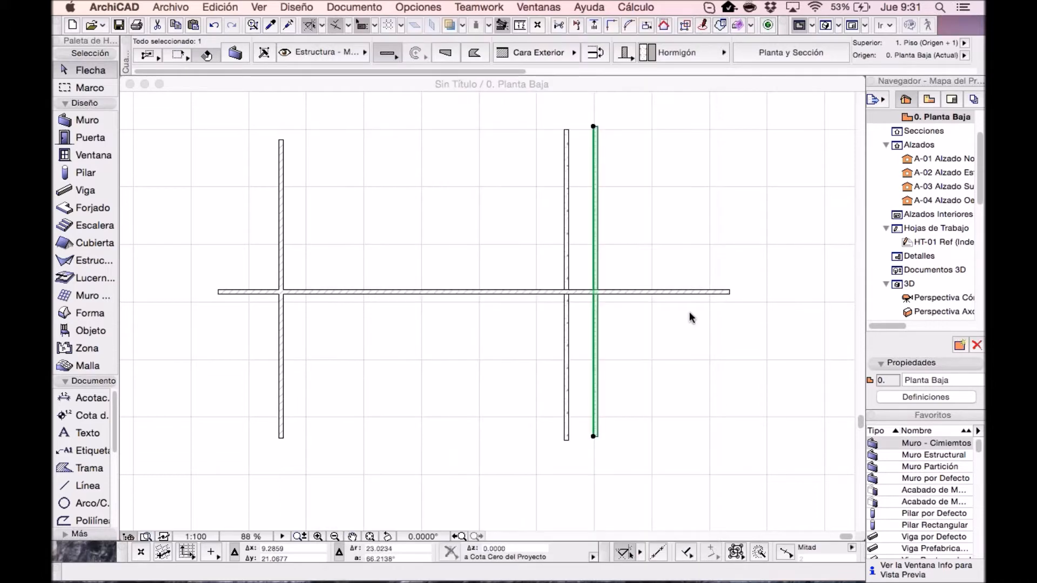
click(637, 234)
scroll(365, 263, up, 1)
middle_drag(331, 269, 398, 285)
scroll(645, 299, down, 1)
middle_drag(645, 298, 592, 308)
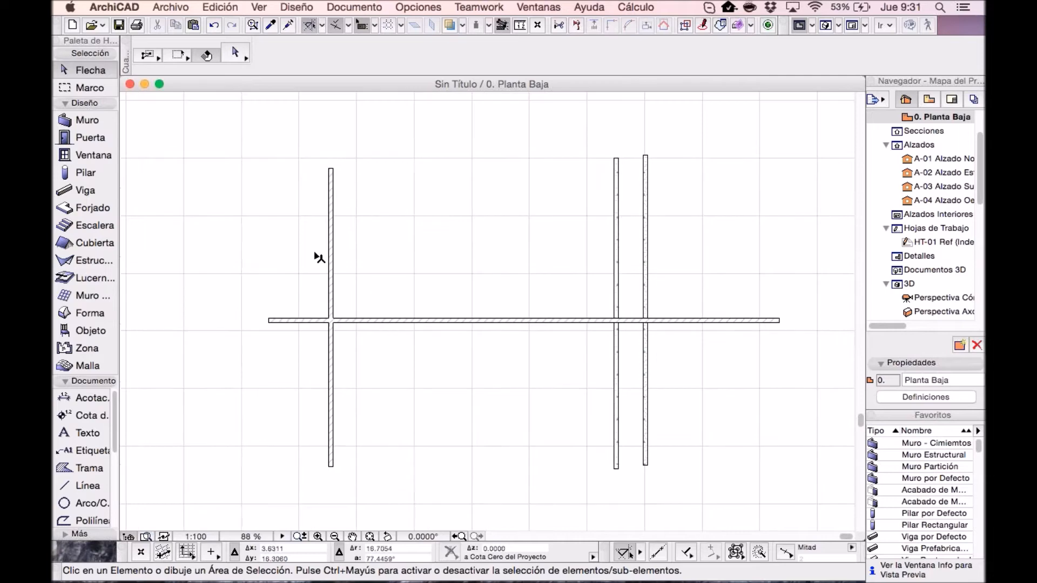
Step: Link the Muros Tabique properties individually in the default wall settings
double_click(107, 122)
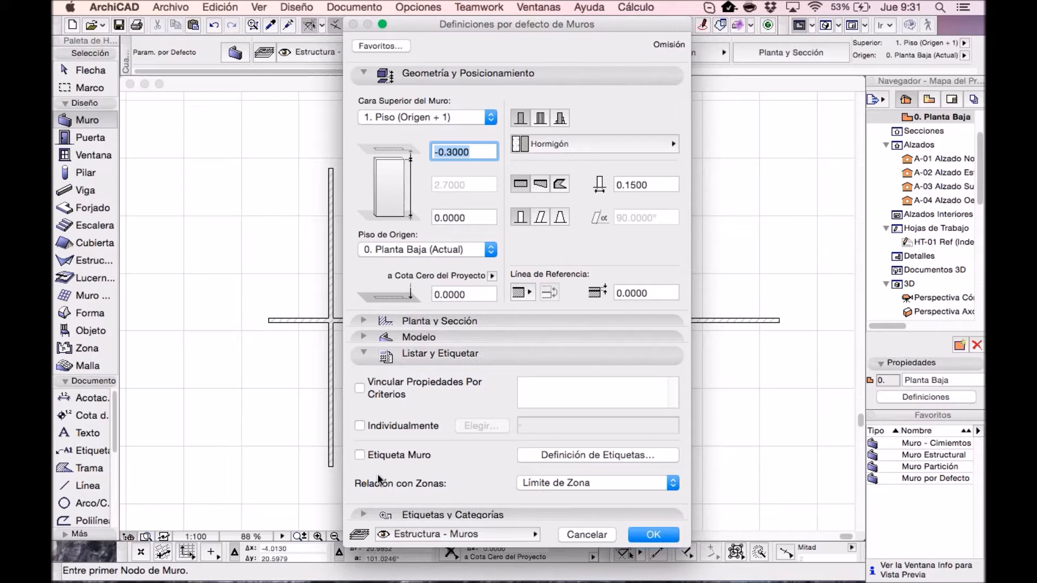
click(380, 424)
click(387, 142)
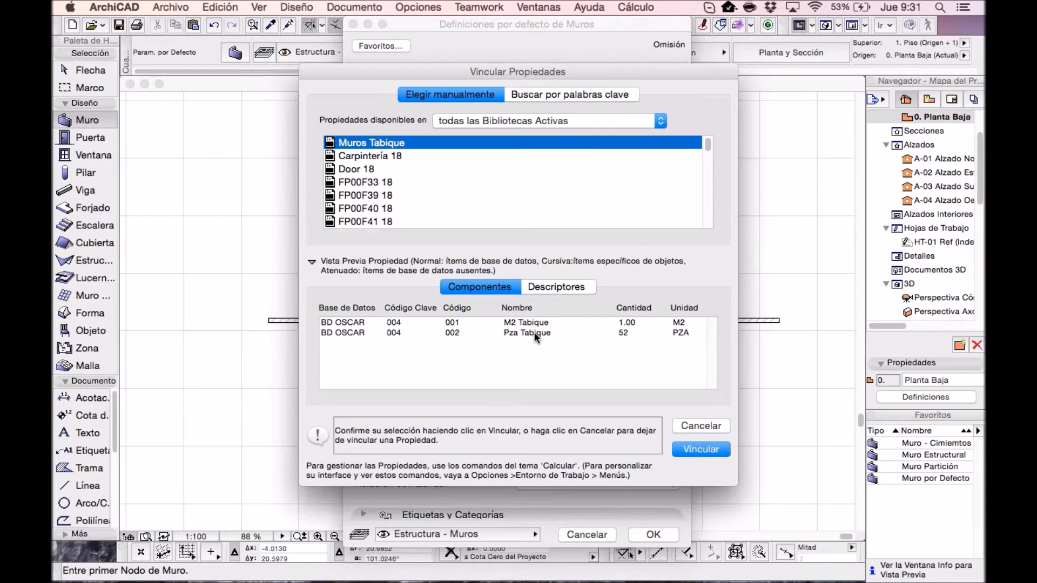
click(698, 447)
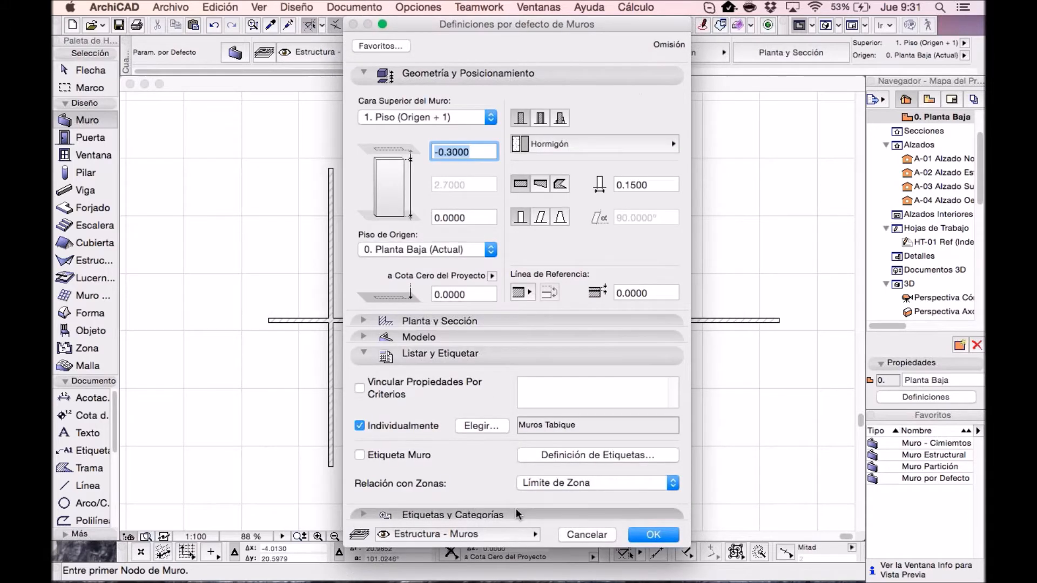
click(646, 536)
Step: Draw a straight horizontal wall below the existing walls, roughly as long as the existing horizontal one
scroll(561, 371, down, 2)
middle_drag(569, 351, 581, 230)
click(371, 389)
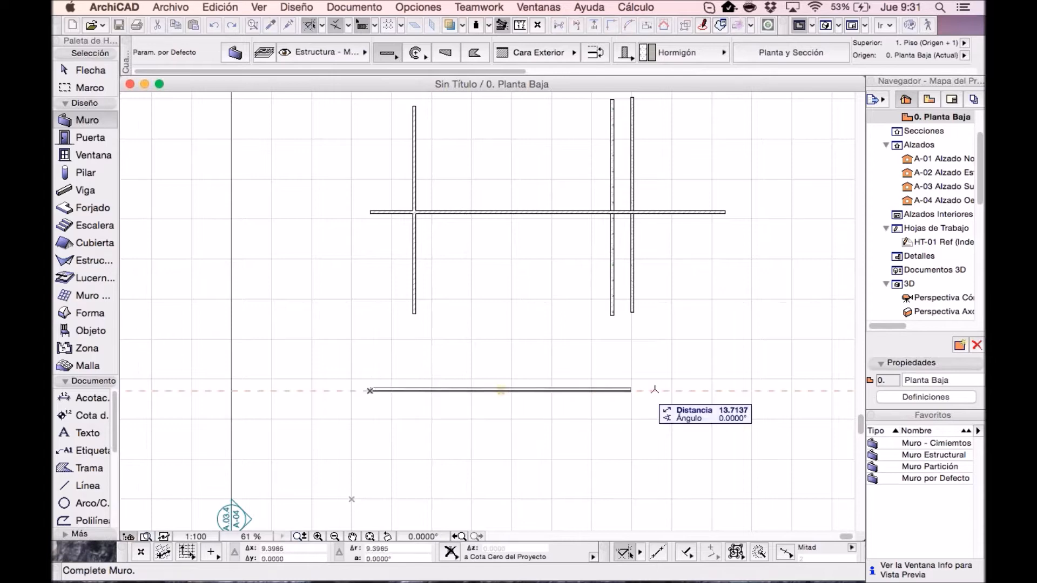
click(738, 389)
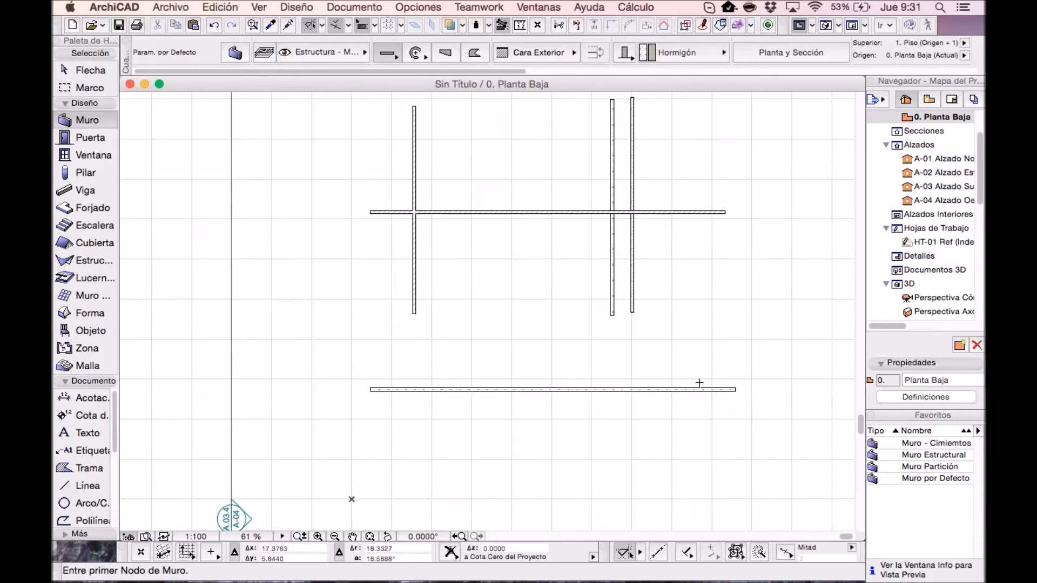
Step: Calculate the Básico component list and examine the rows for M2 Tabique and Pza Tabique
click(636, 7)
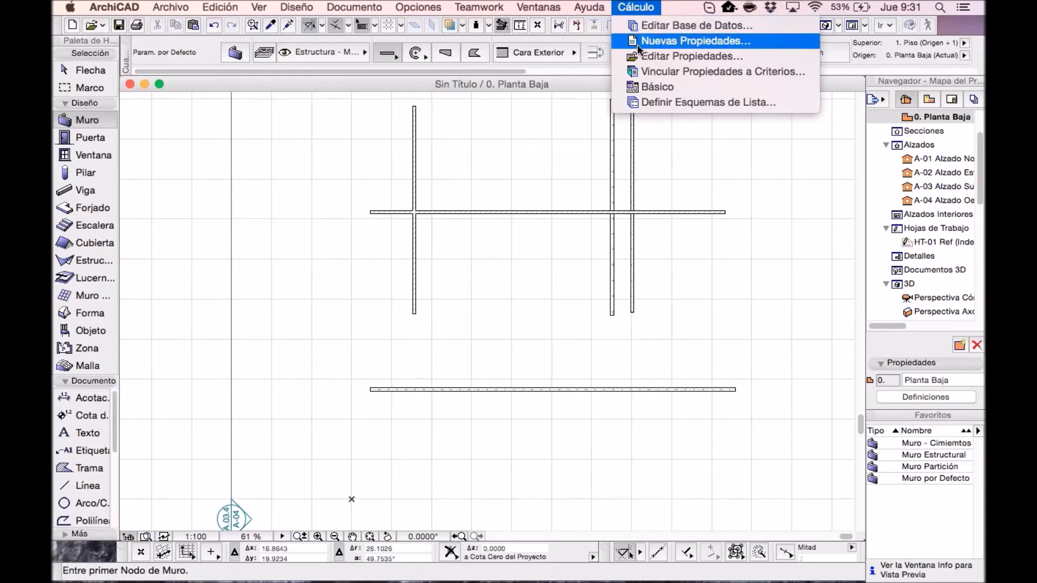
click(653, 87)
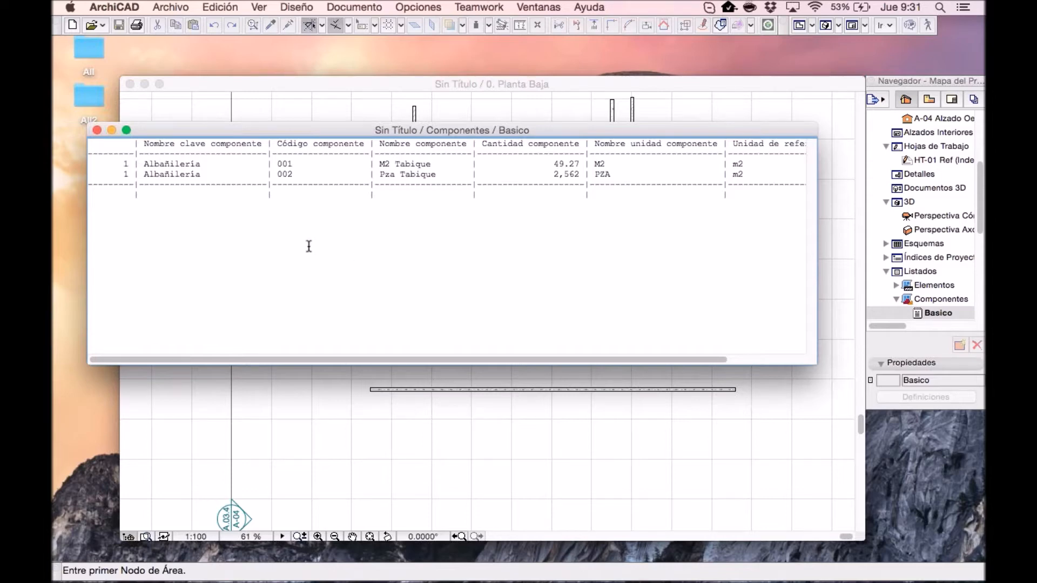
drag(126, 164, 265, 165)
drag(380, 165, 523, 163)
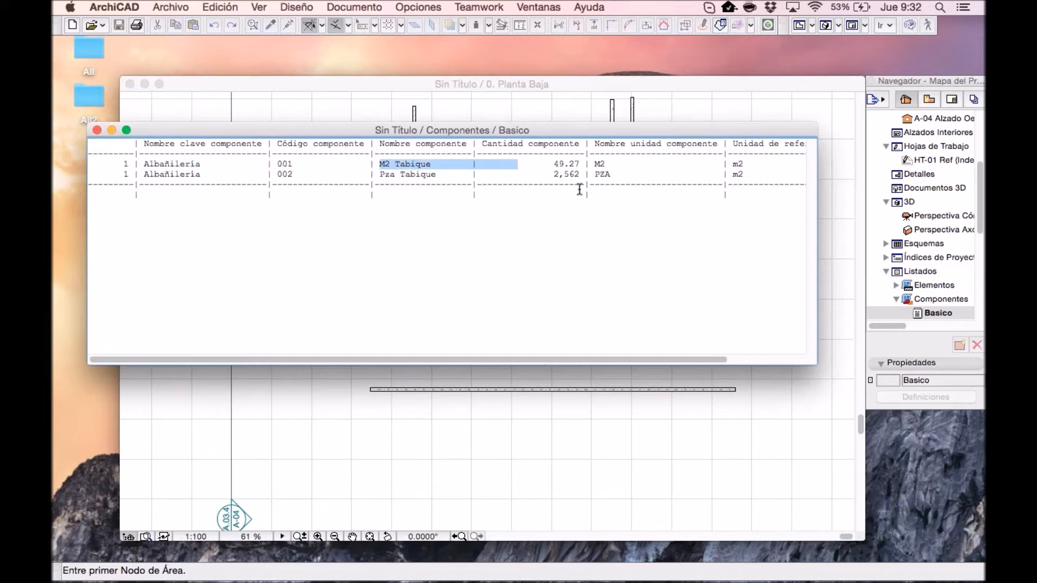
Step: Examine the quantities and units of M2 Tabique and Pza Tabique in the Básico component list, and close the list
drag(554, 164, 609, 174)
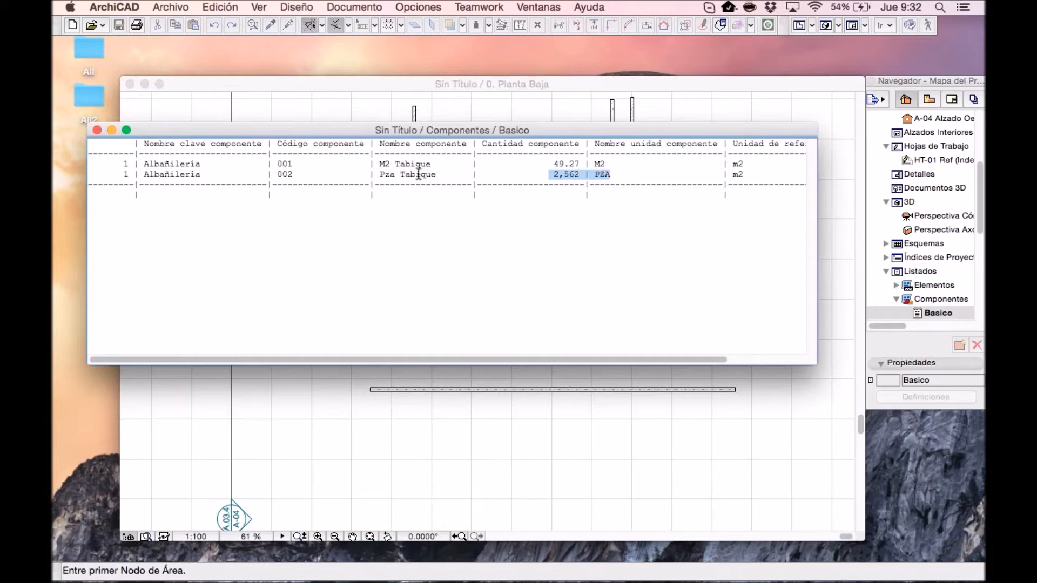
click(427, 196)
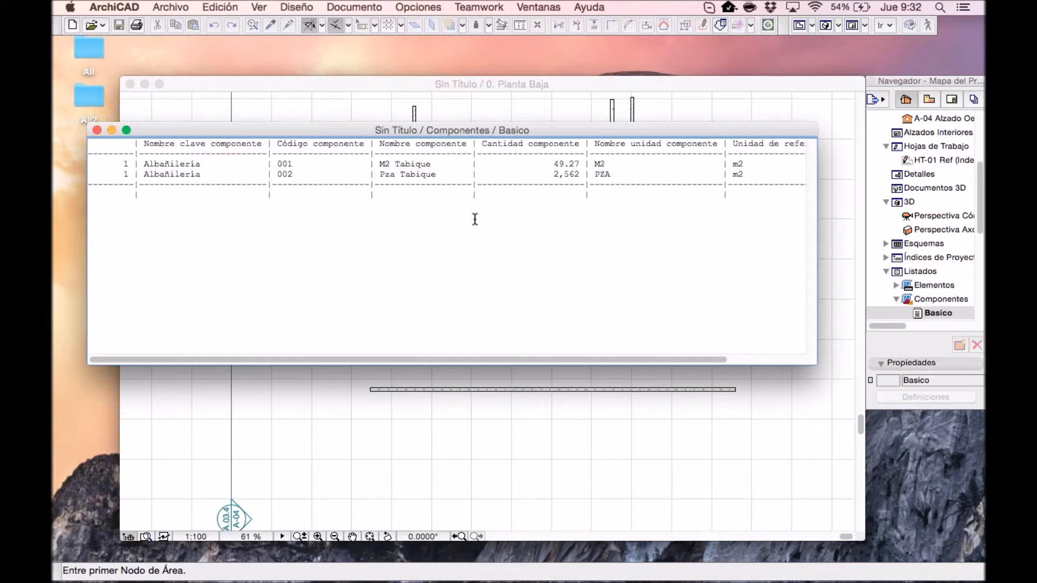
drag(554, 164, 627, 173)
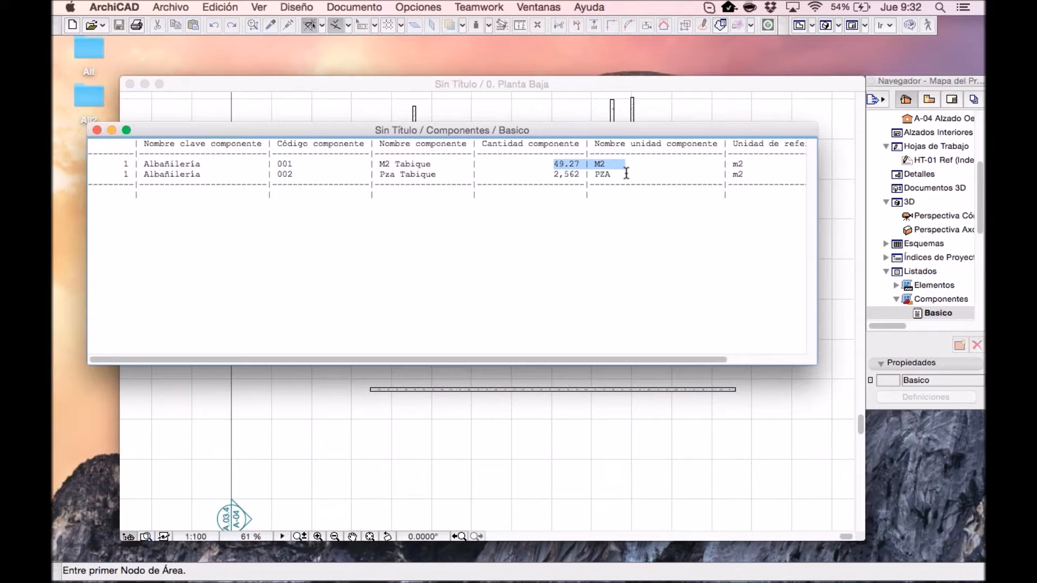
drag(627, 173, 497, 175)
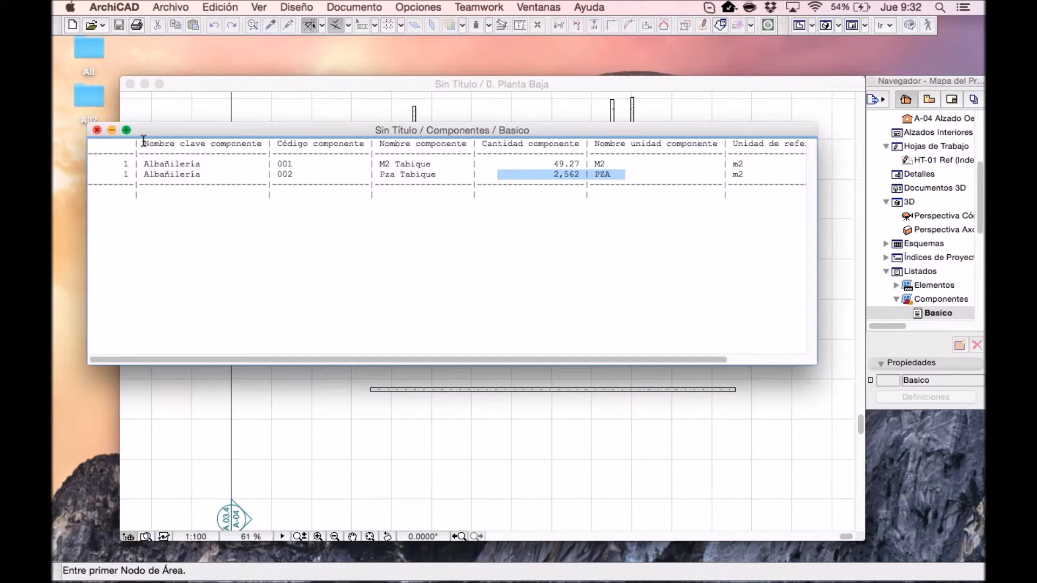
click(98, 131)
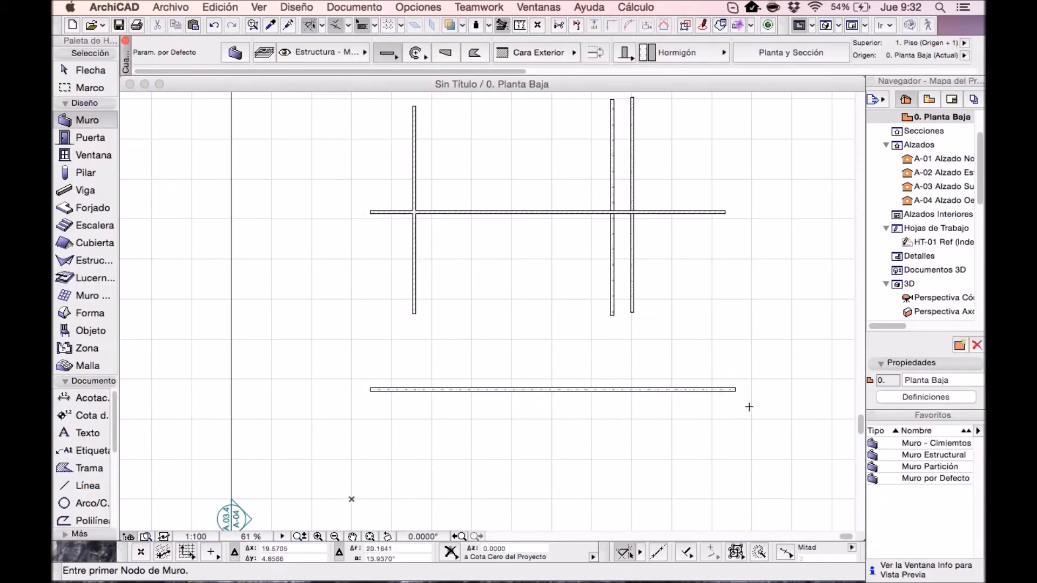
Step: Select all the walls on the ground floor plan and delete them
click(750, 409)
click(364, 98)
scroll(421, 205, up, 2)
scroll(421, 205, right, 2)
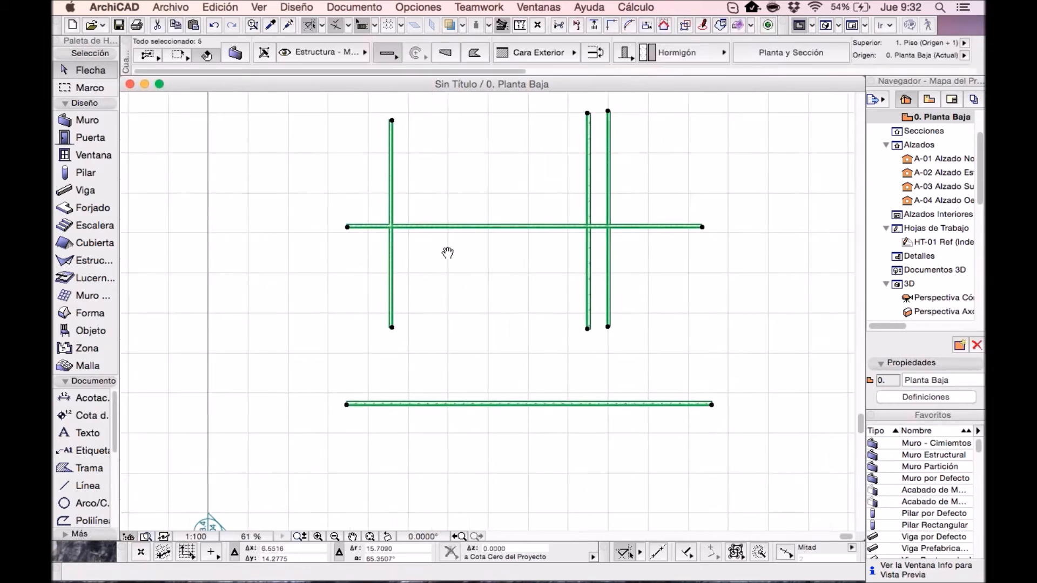
key(Delete)
scroll(505, 305, down, 2)
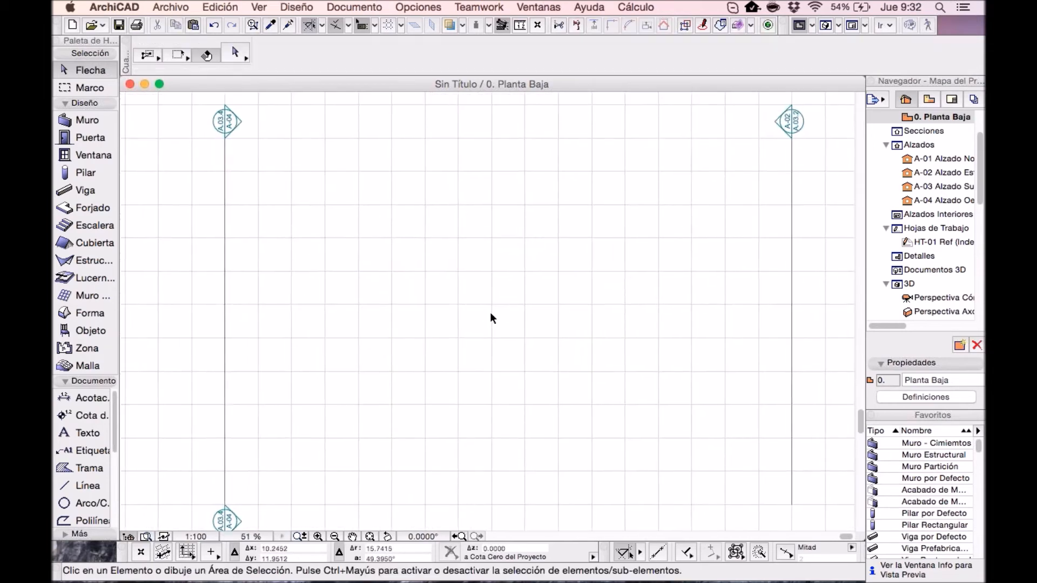
Step: Set the default wall to Bloque de Hormigón - Acabado and link its properties by criteria instead of individually
middle_drag(525, 332, 484, 370)
middle_drag(512, 289, 519, 267)
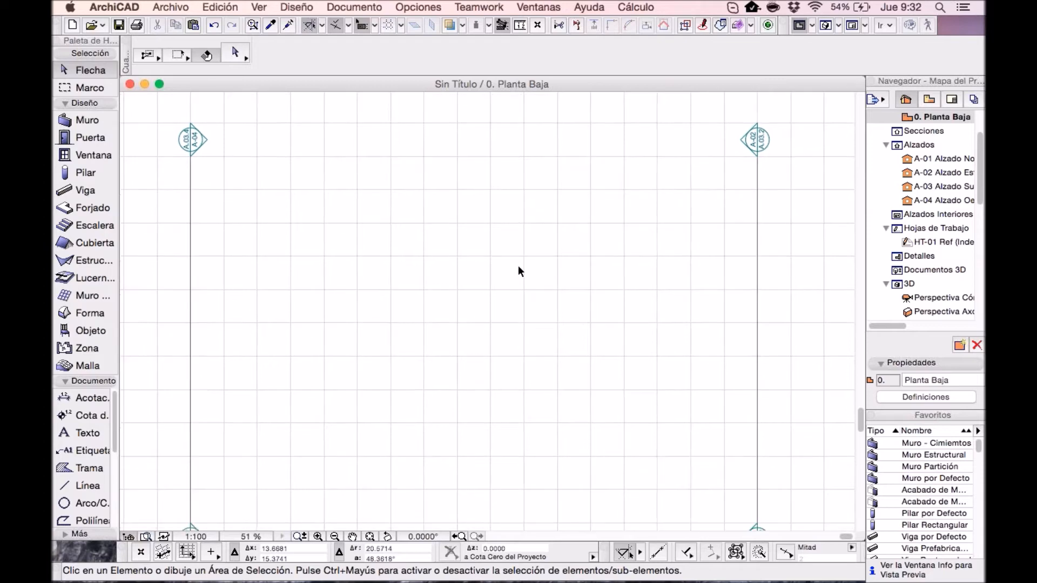
double_click(87, 123)
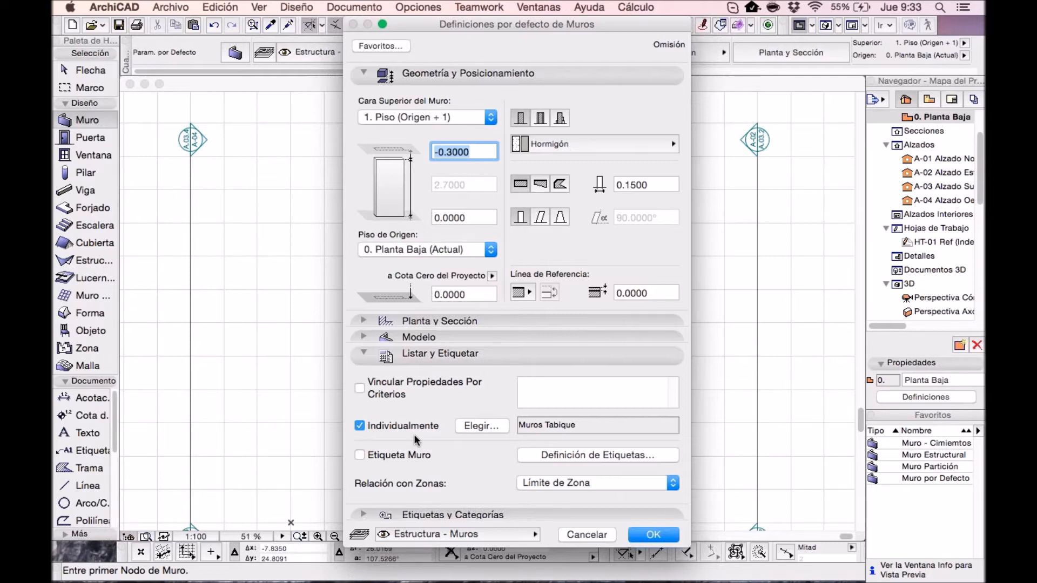
click(376, 425)
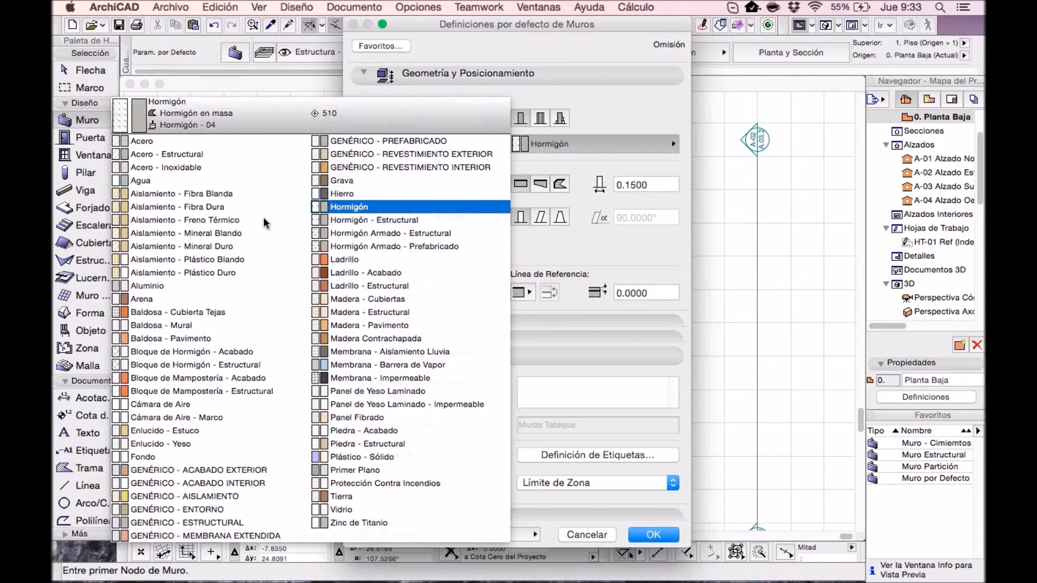
click(192, 352)
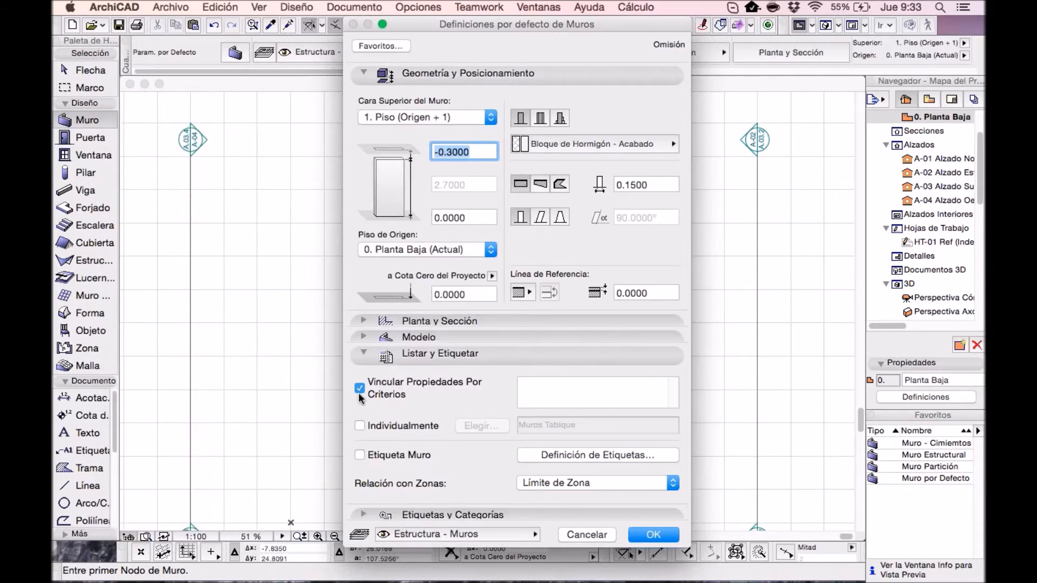
click(655, 535)
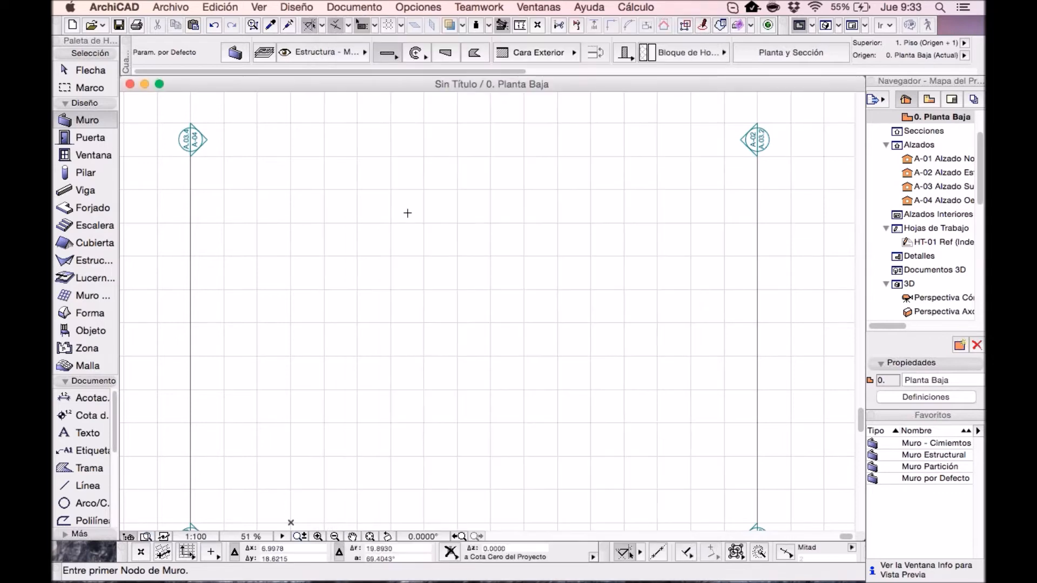
Step: Draw a closed rectangle of walls about 9 by 8 m in the left half of the area between the elevation markers
mouse_move(387, 54)
click(443, 61)
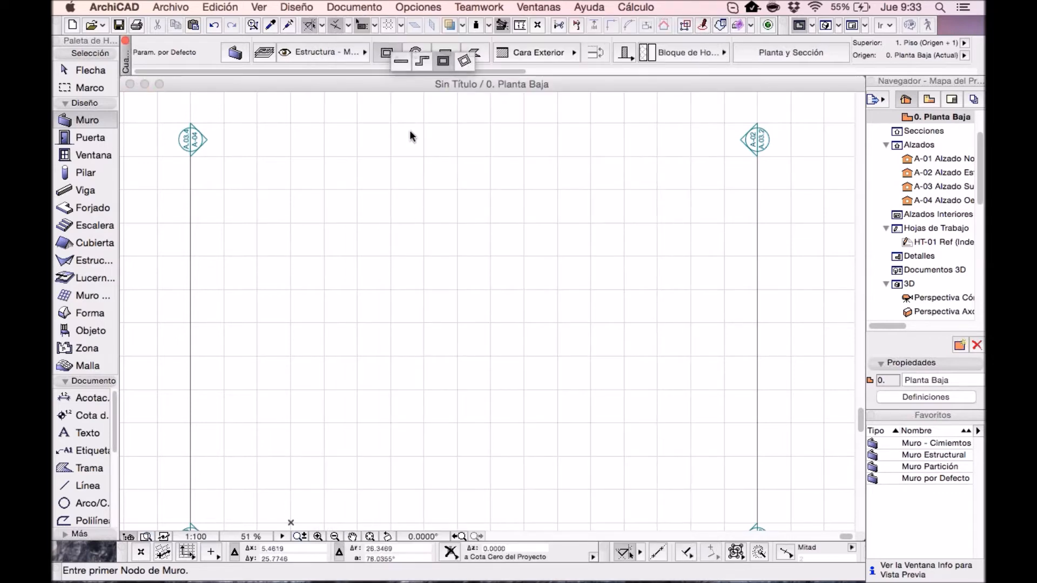
click(321, 204)
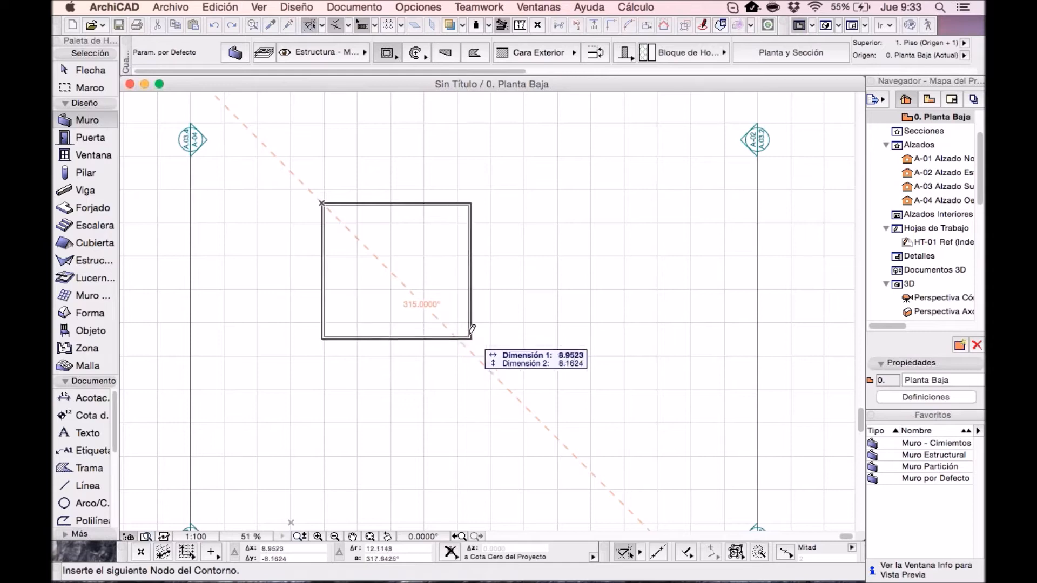
click(470, 335)
scroll(467, 270, up, 2)
scroll(501, 285, left, 5)
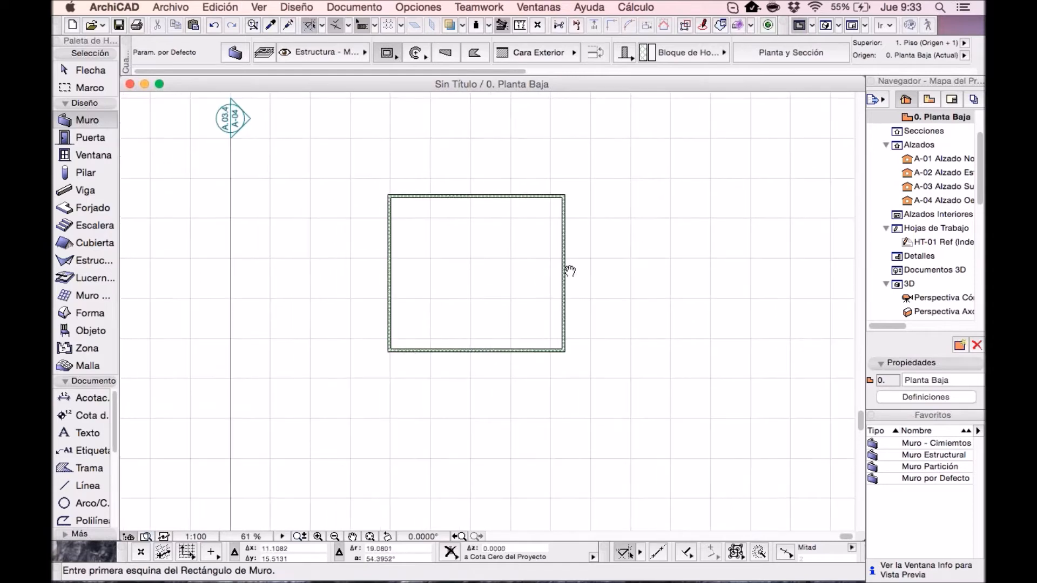
scroll(570, 271, right, 5)
scroll(458, 281, down, 2)
scroll(440, 248, up, 2)
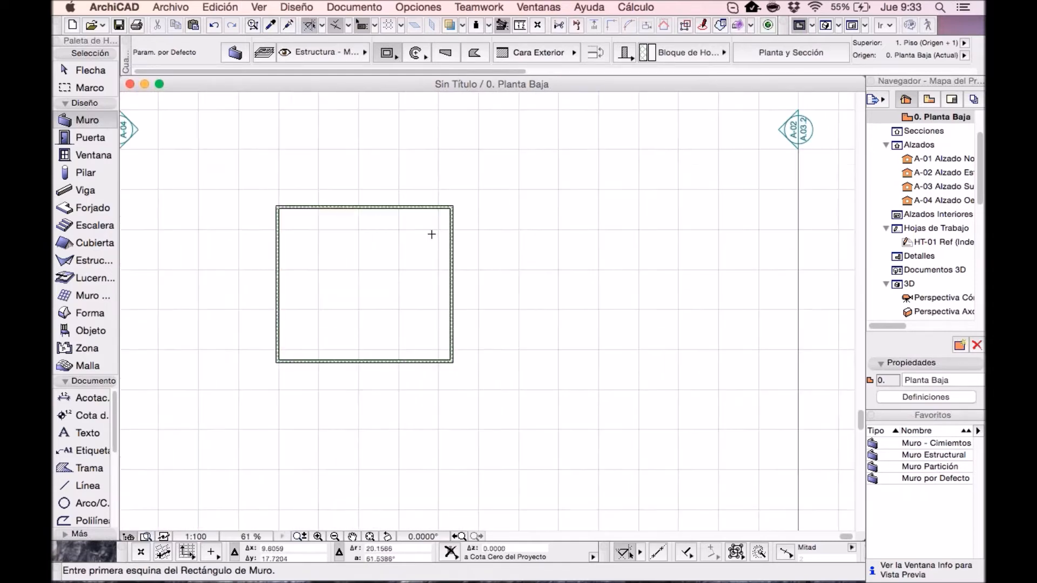
Step: Draw a second wall rectangle in Hormigón beside the first one, equally high and slightly narrower
click(695, 50)
click(496, 124)
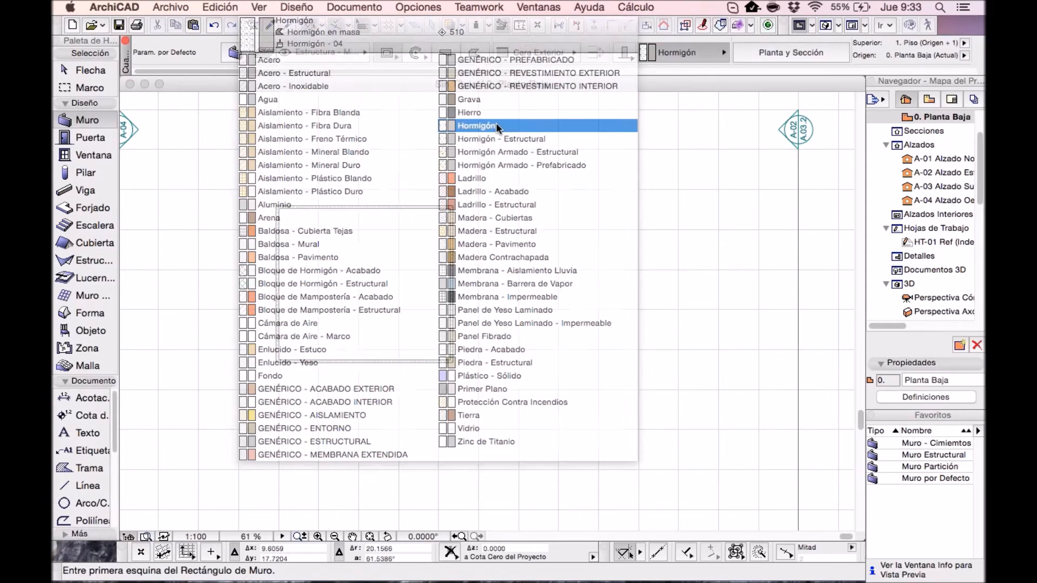
click(482, 205)
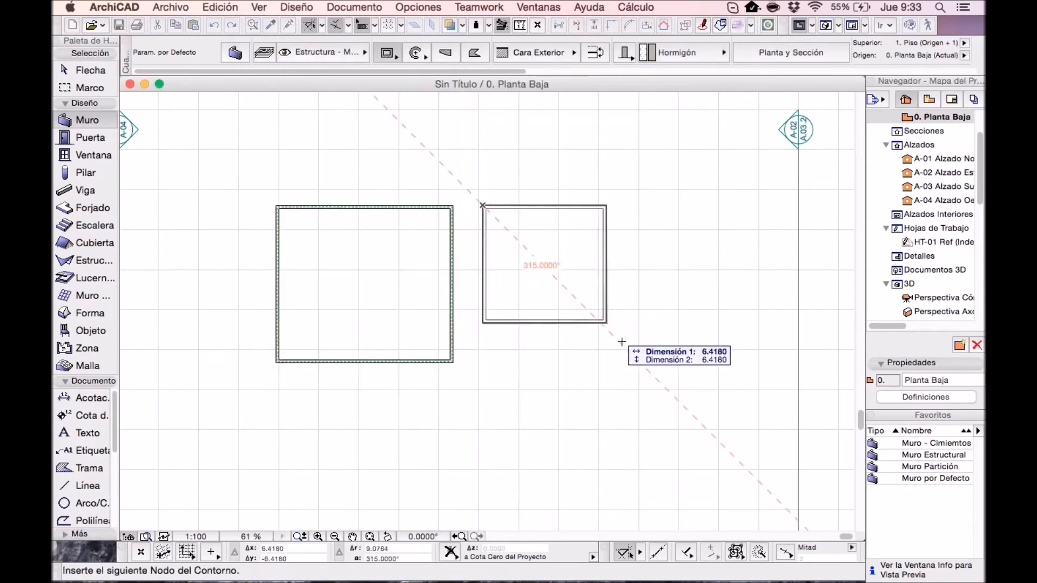
click(648, 373)
scroll(490, 231, up, 3)
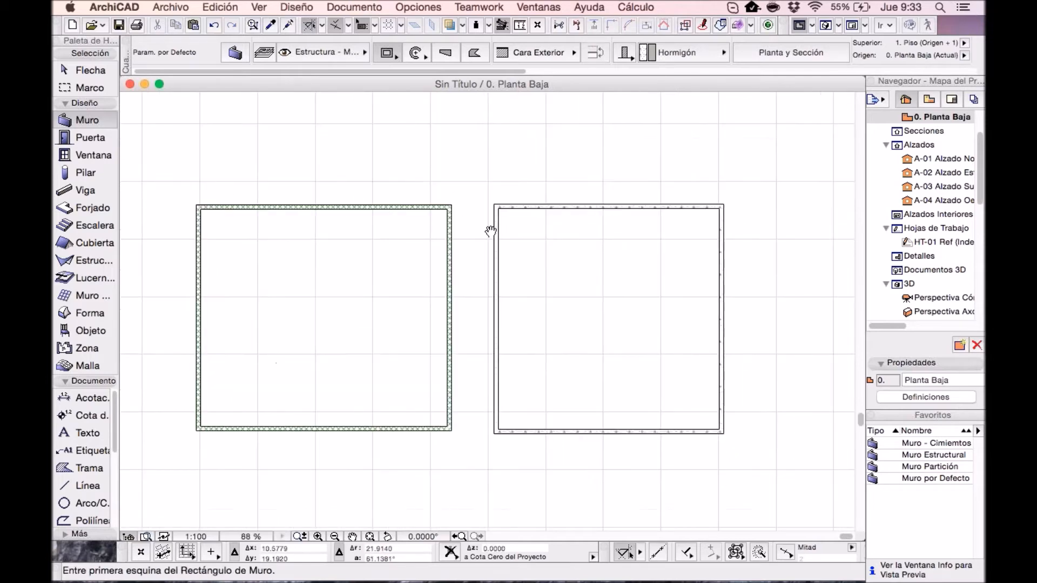
scroll(490, 231, down, 2)
Step: Check the building material assigned to the upper wall of each of the two rectangles
click(476, 193)
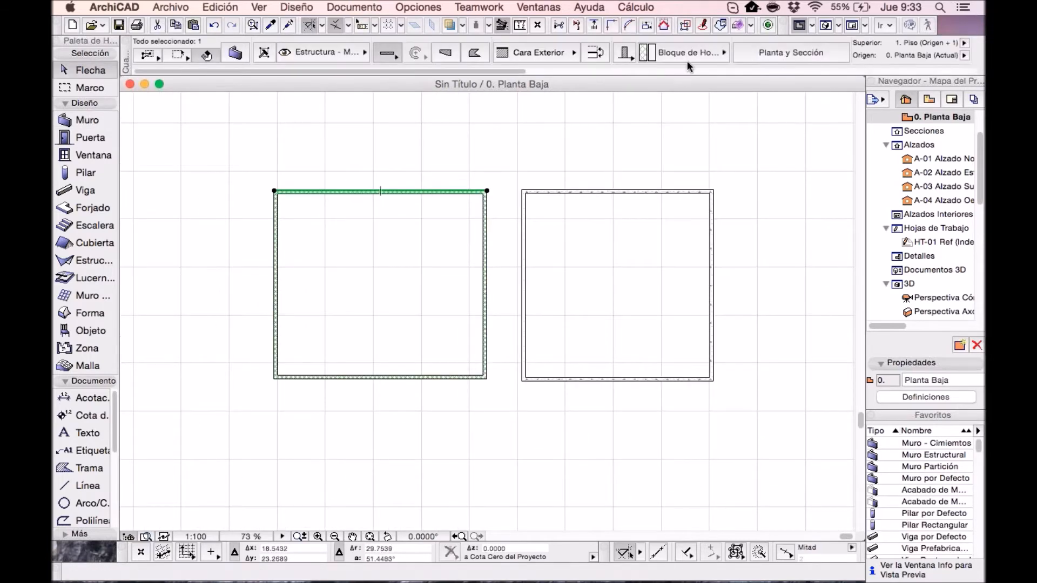
click(687, 56)
click(687, 57)
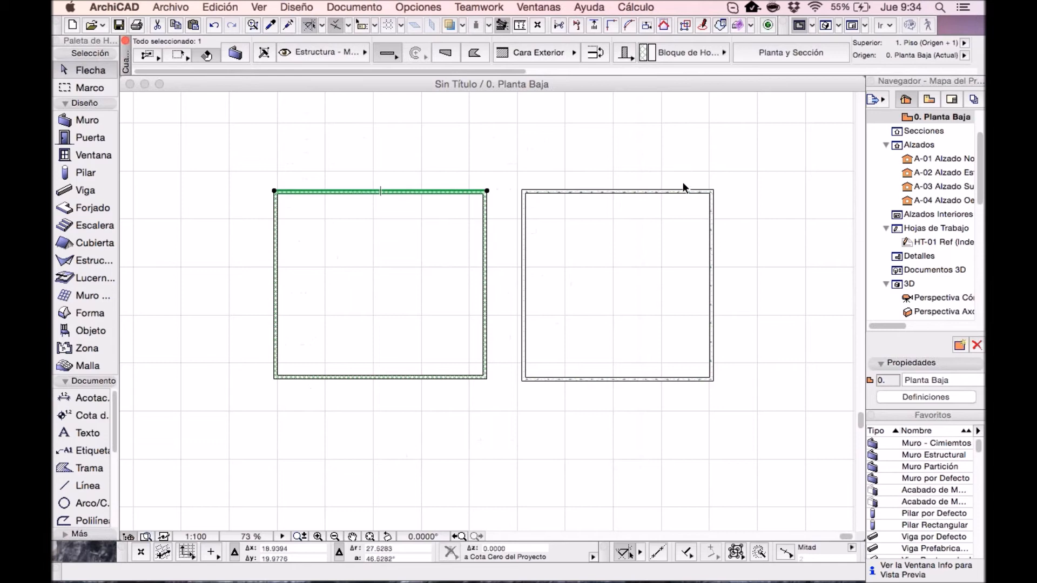
click(685, 189)
click(689, 52)
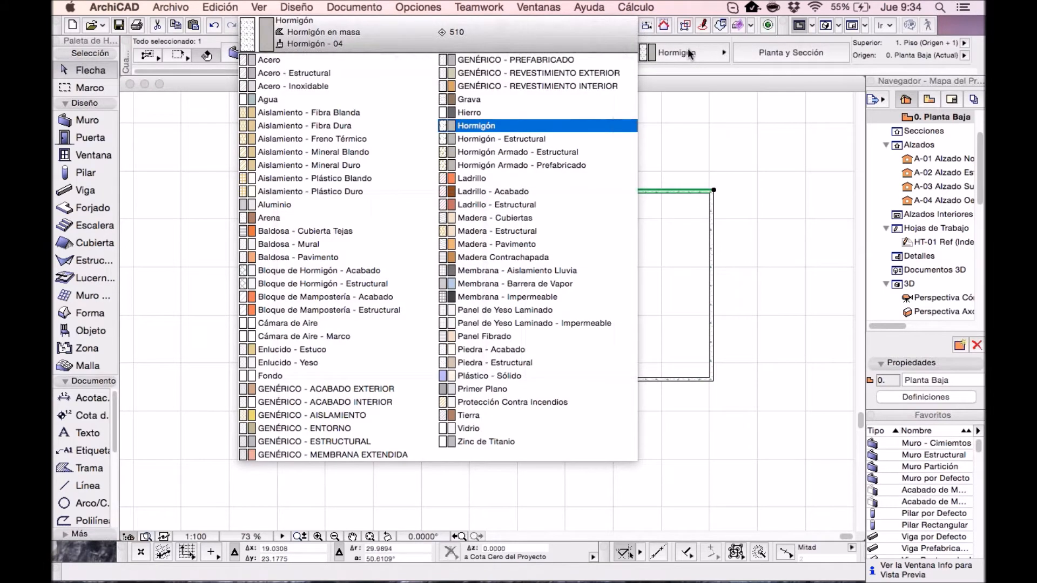
click(690, 52)
scroll(574, 192, down, 2)
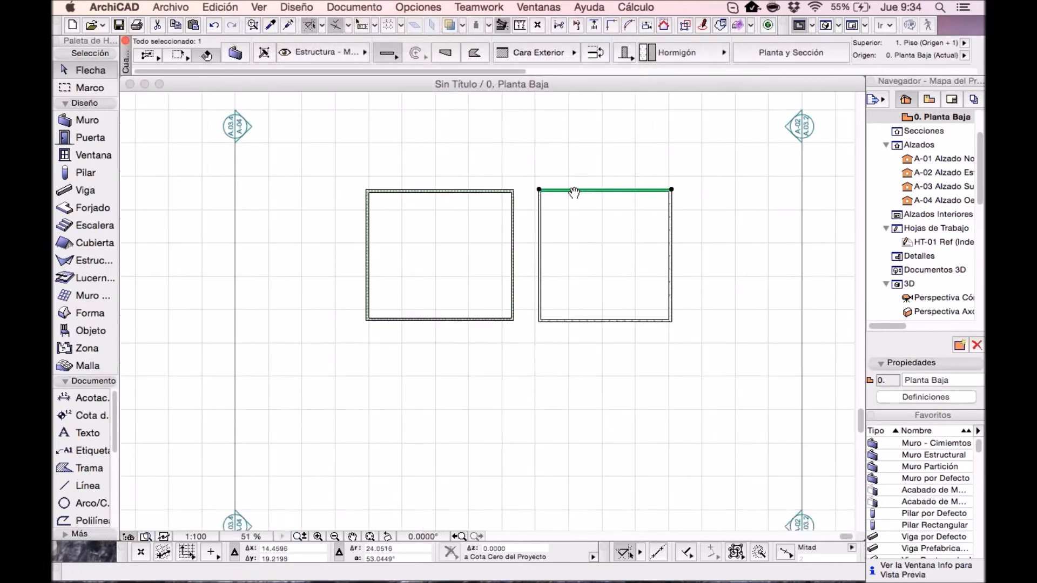
scroll(534, 215, up, 2)
scroll(530, 200, down, 1)
click(529, 192)
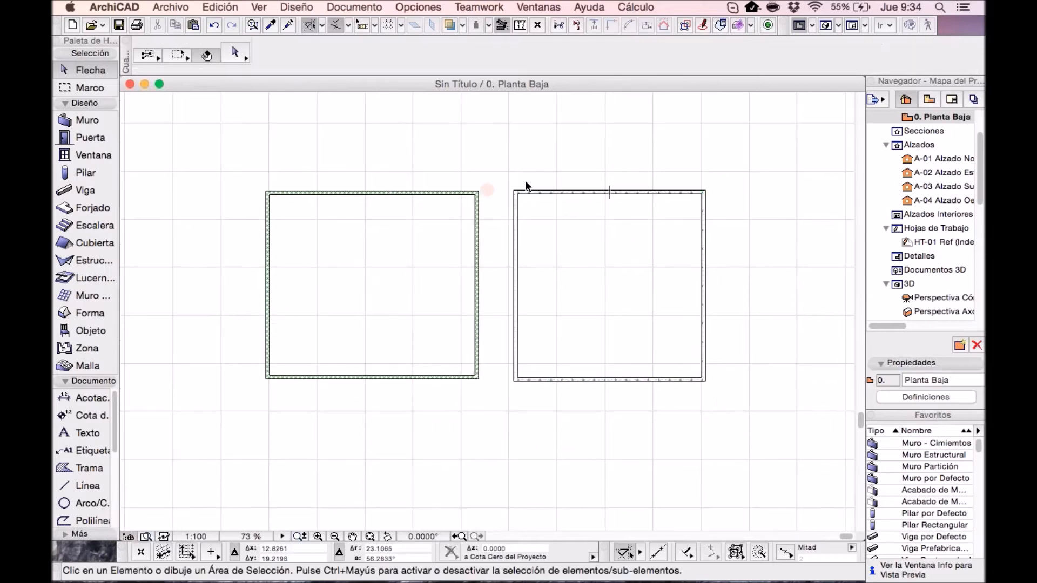
scroll(510, 231, down, 3)
mouse_move(498, 334)
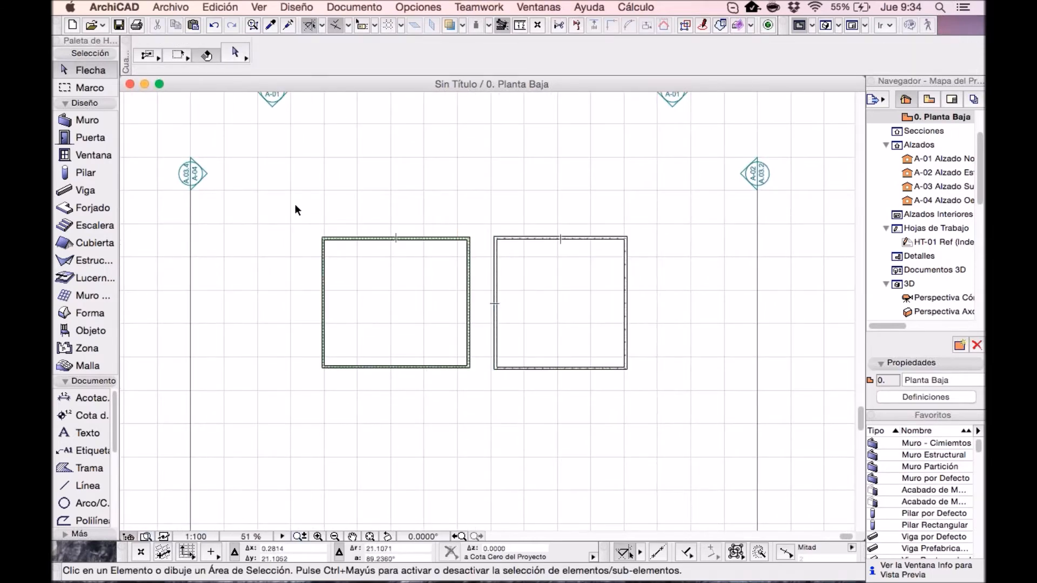
scroll(458, 220, down, 2)
scroll(457, 219, down, 1)
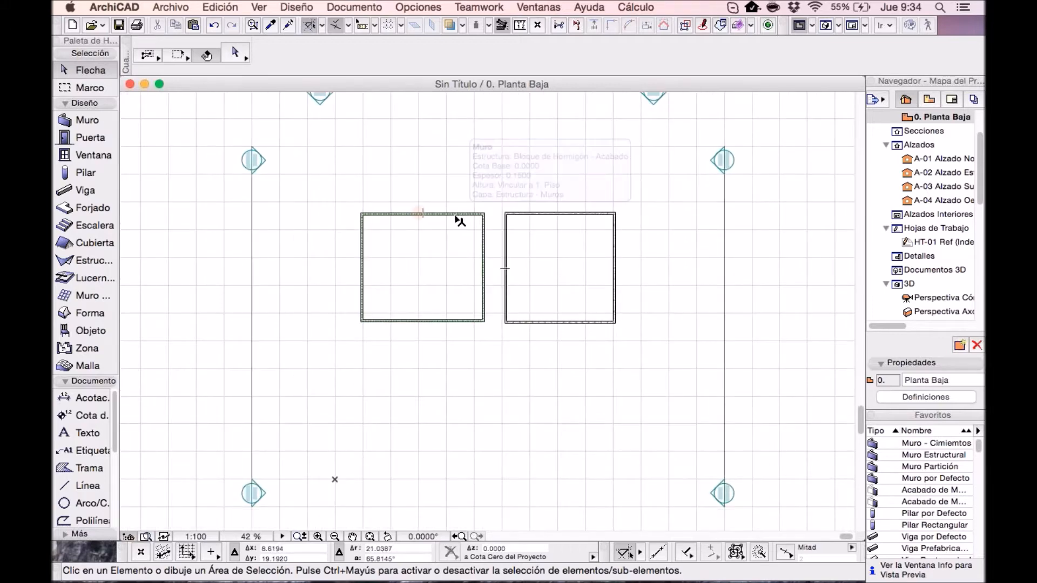
Step: Create a new link in the custom BD database for linking properties to criteria
click(636, 7)
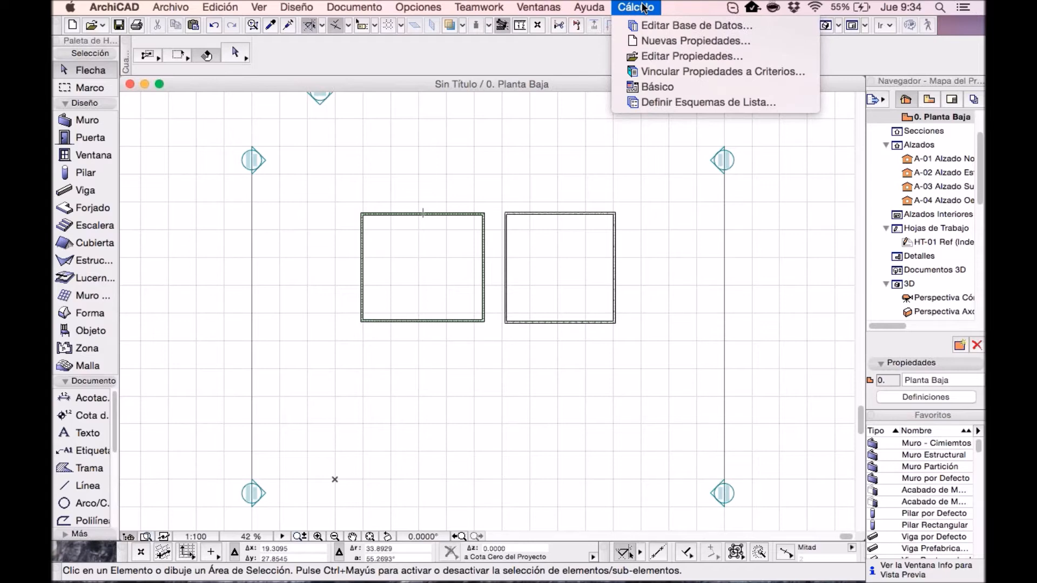
click(705, 72)
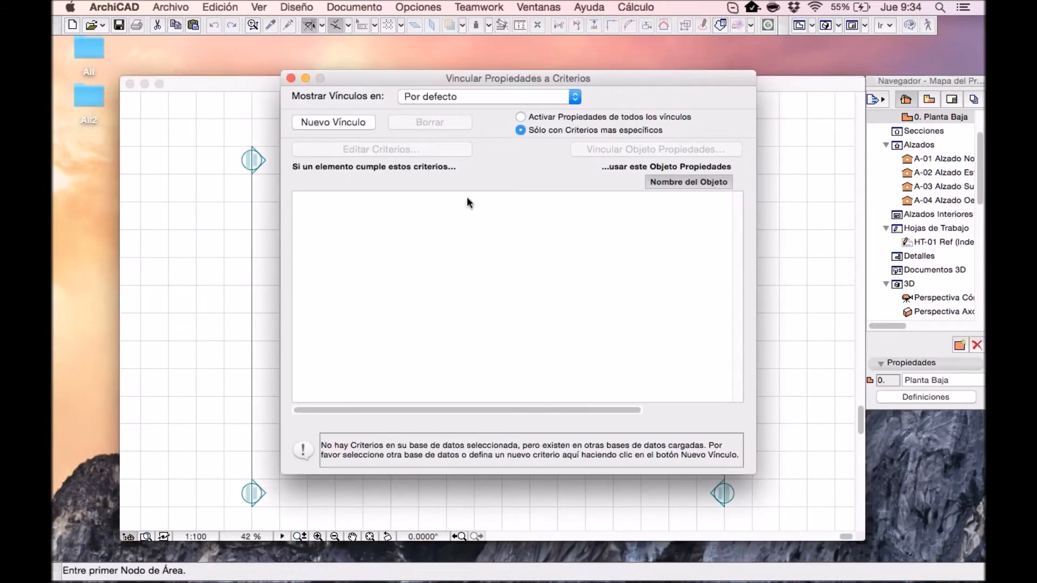
click(405, 95)
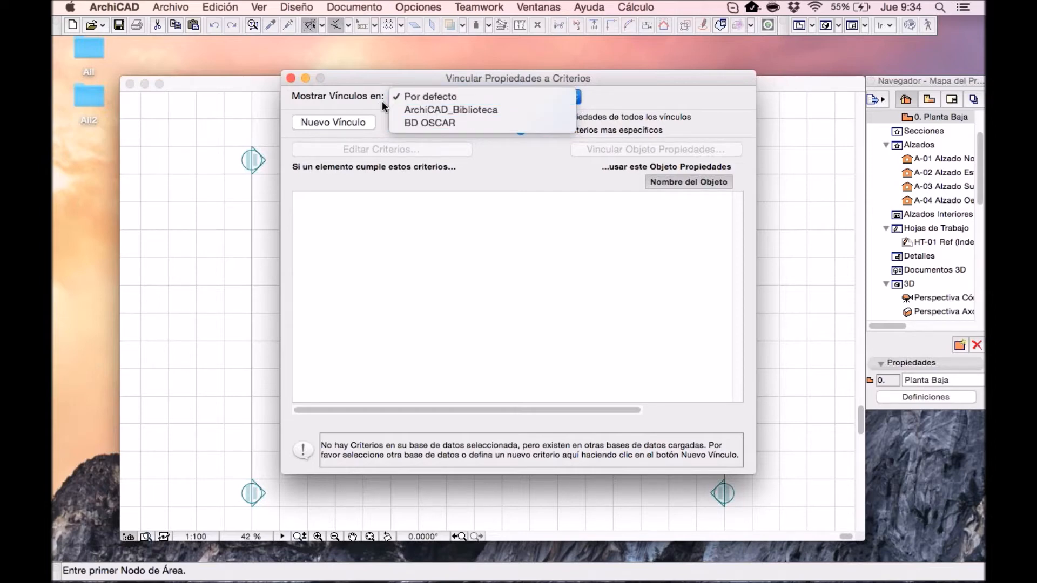
click(418, 123)
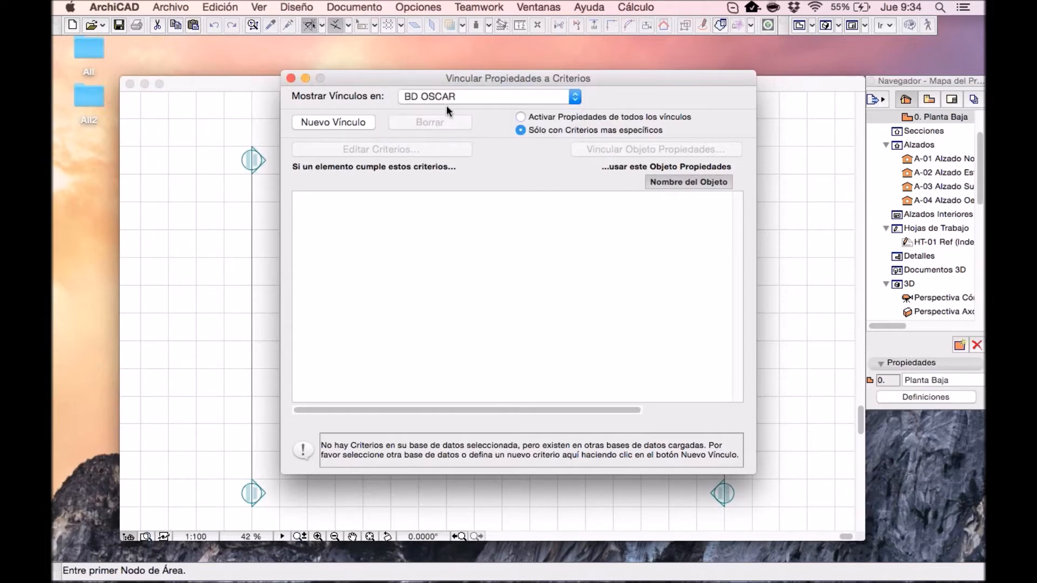
click(349, 124)
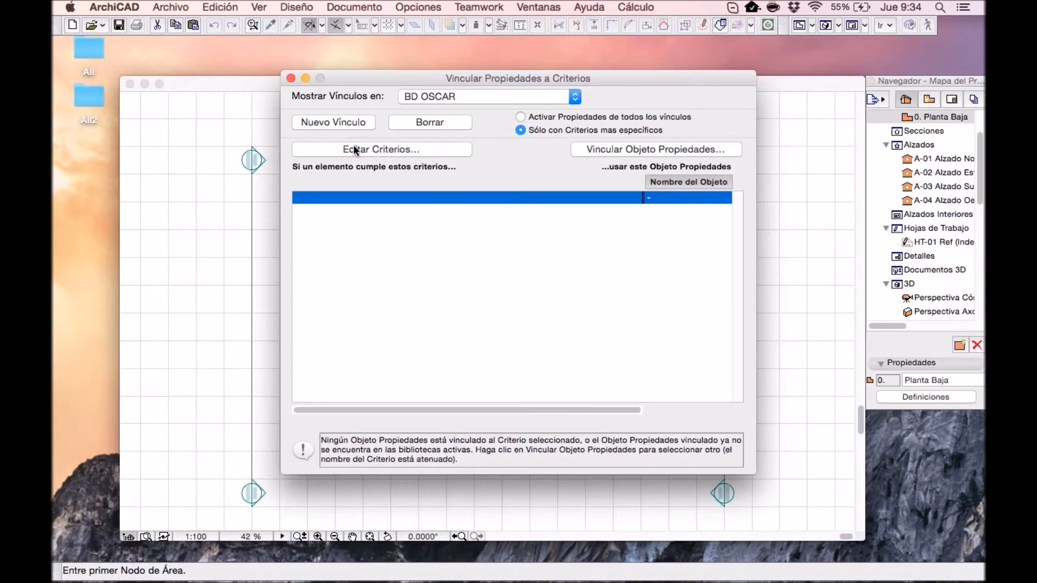
Step: Define the new link's criteria as Muro elements whose Material de Construcción is Bloque de Hormigón - Acabado
click(361, 150)
drag(405, 122, 176, 232)
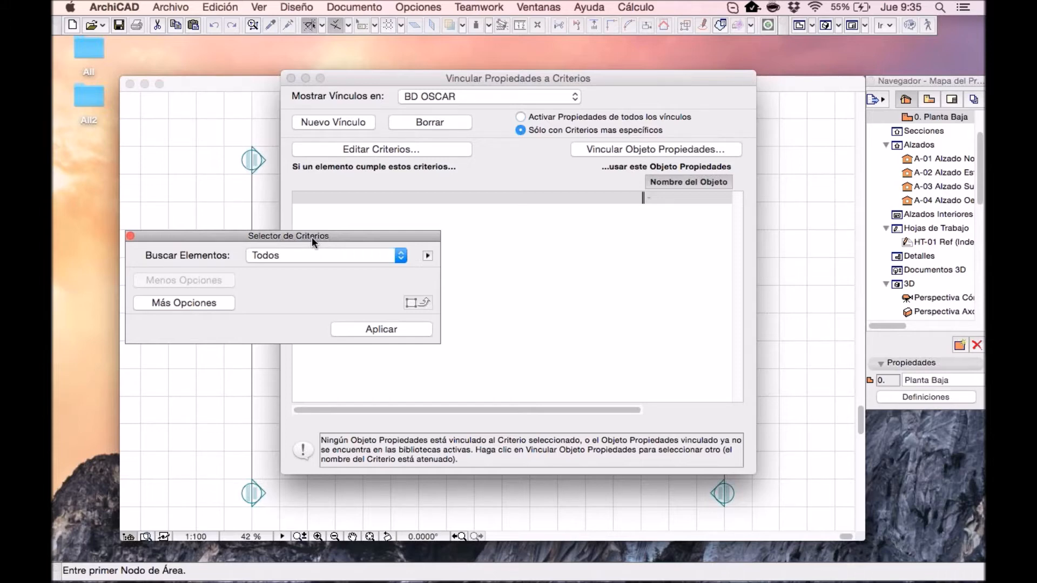
click(270, 257)
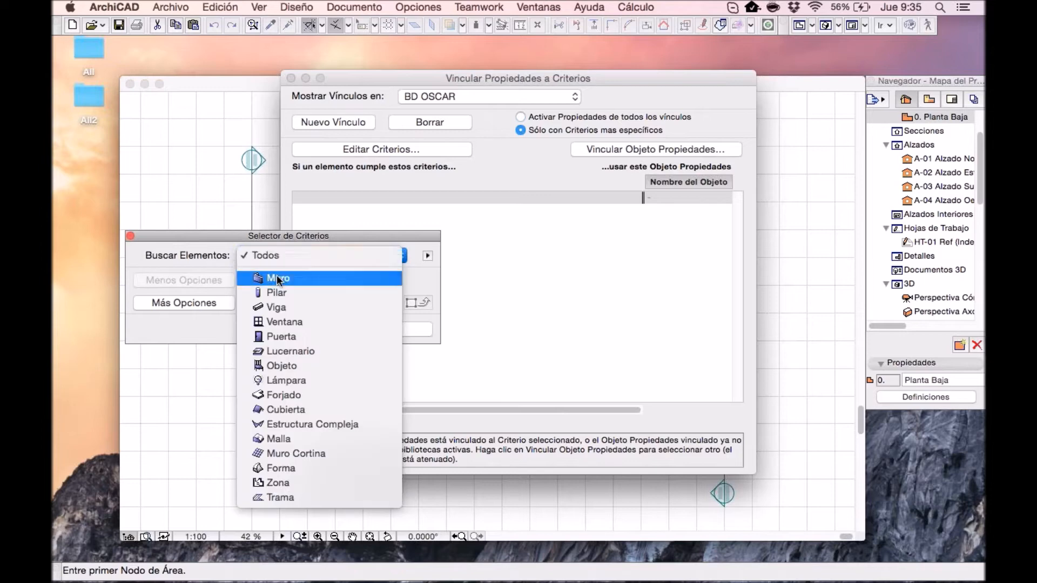
click(278, 278)
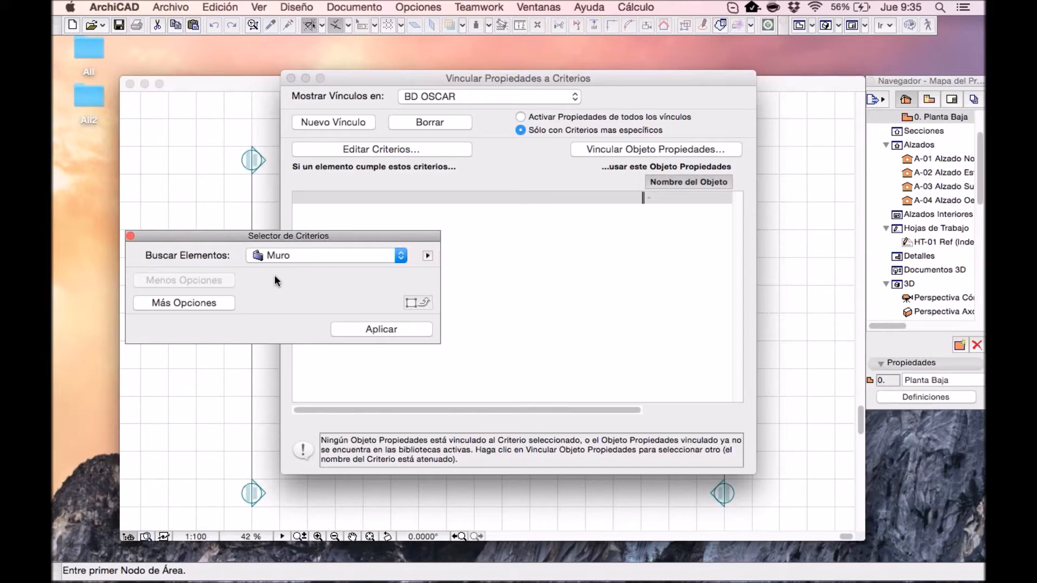
click(172, 304)
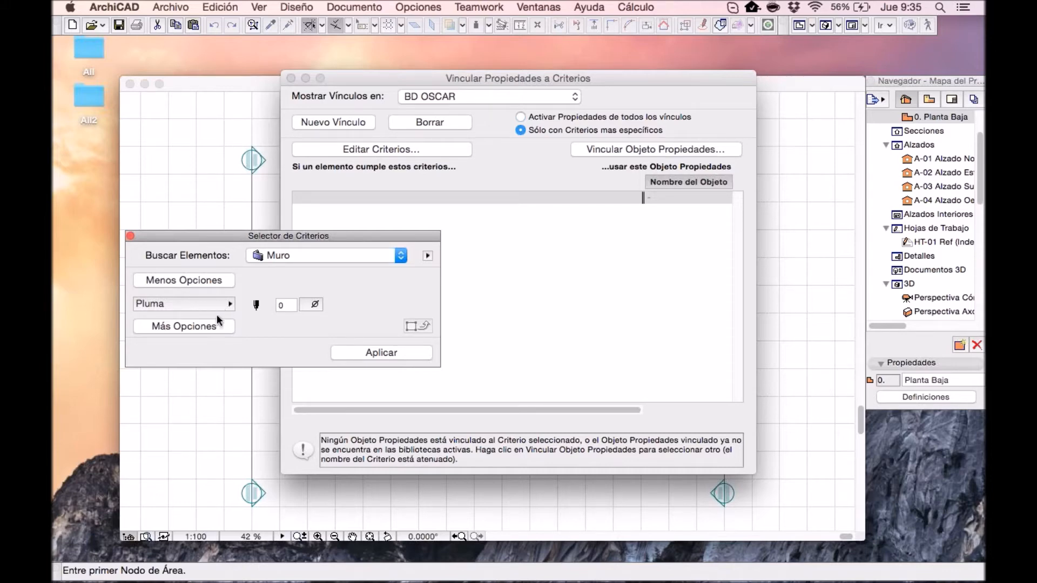
click(184, 305)
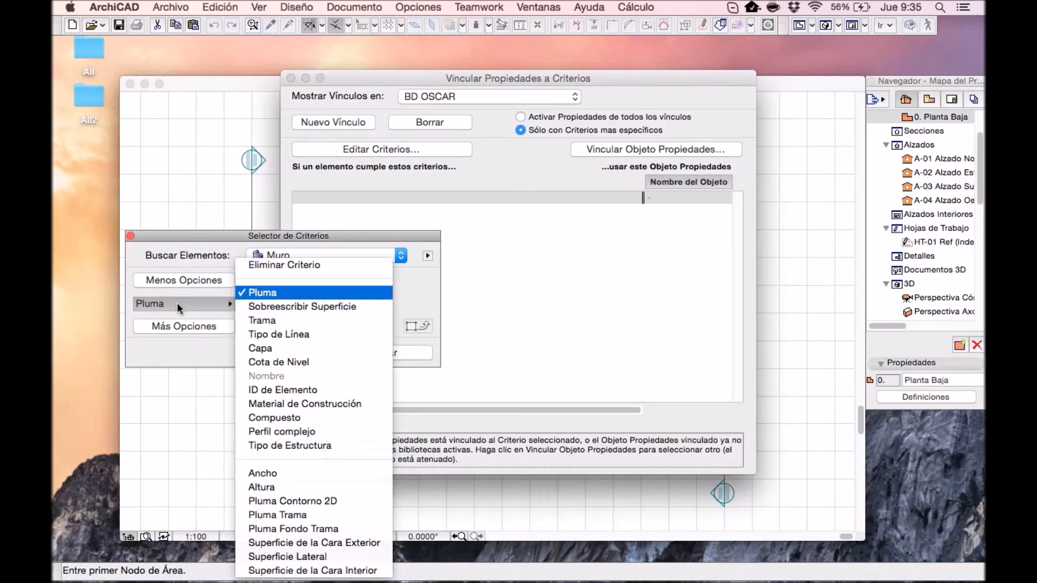
click(320, 406)
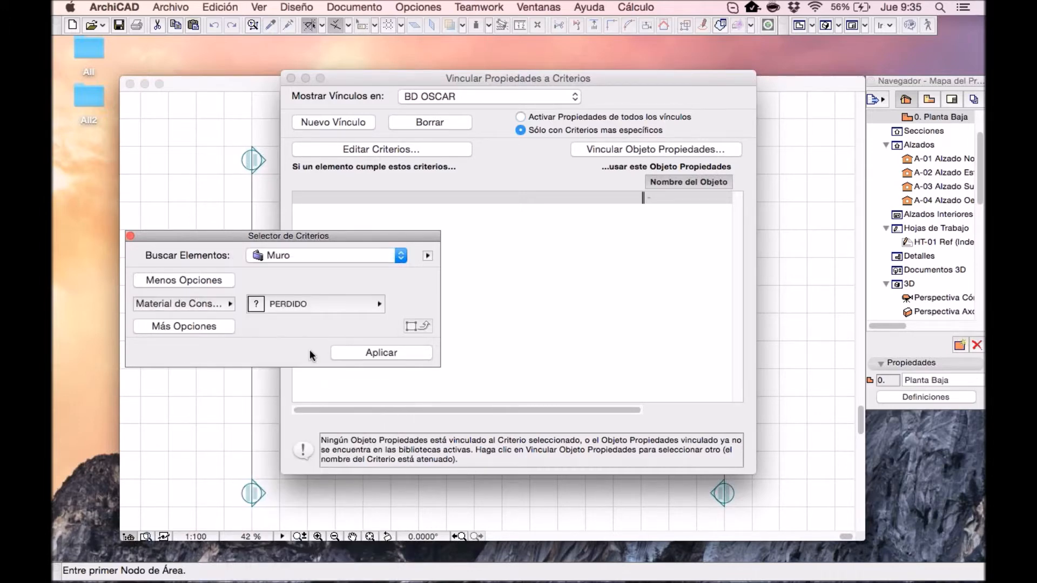
click(295, 304)
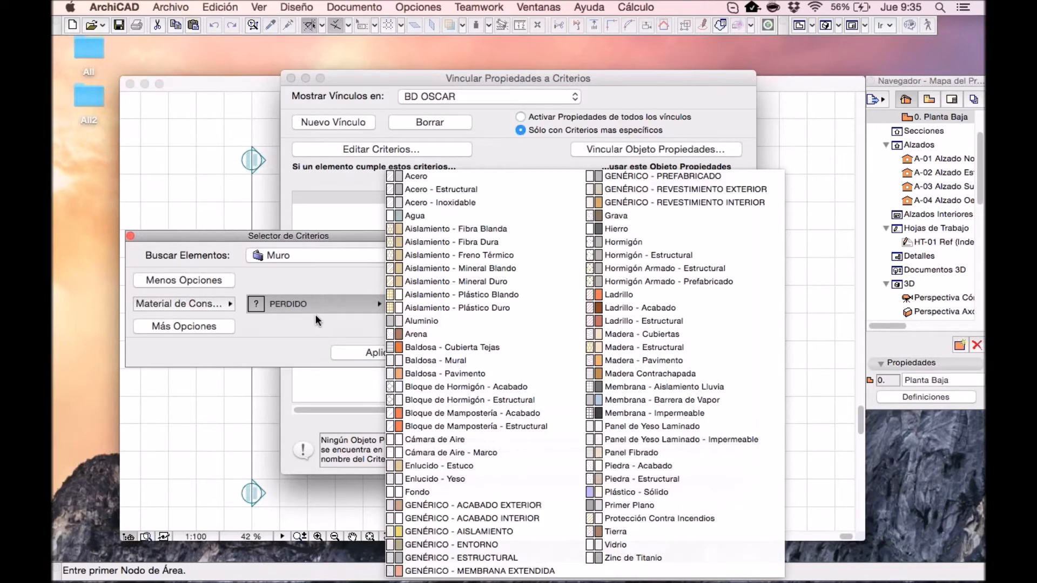
click(466, 387)
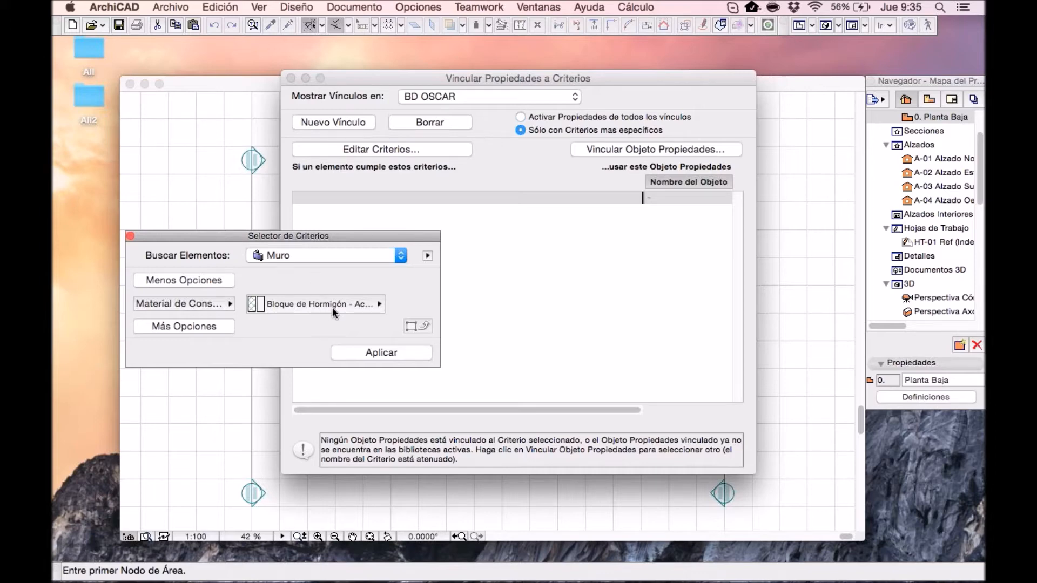
click(380, 353)
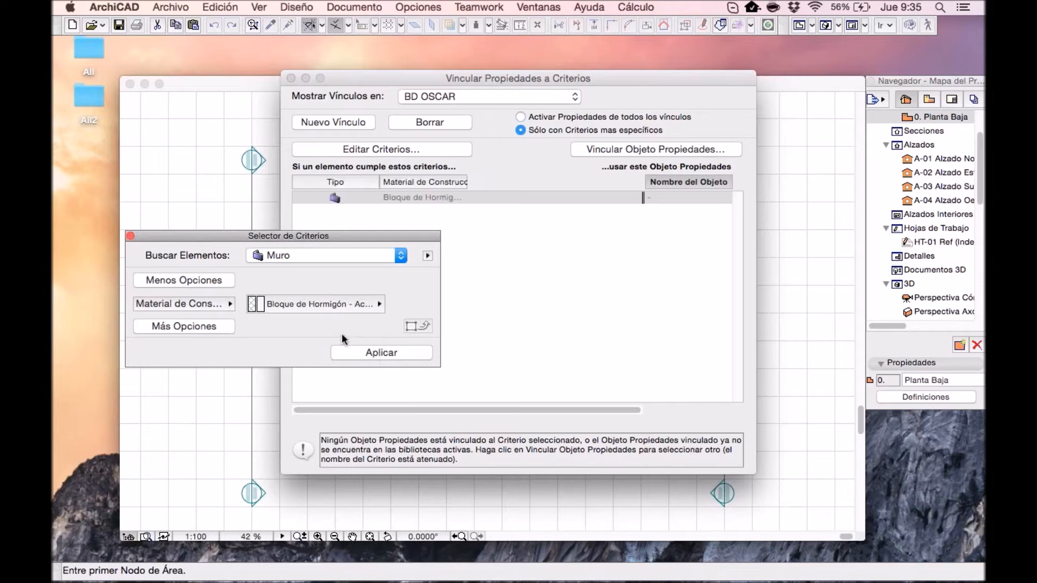
click(131, 236)
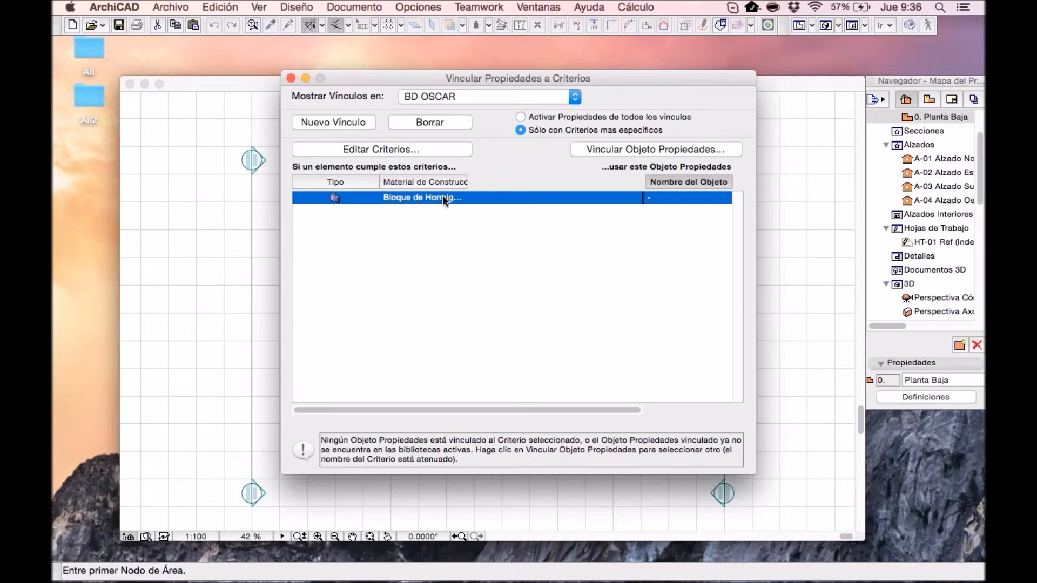
Step: Link the Muros Tabique property object to the concrete block wall criterion and save the changes
click(619, 148)
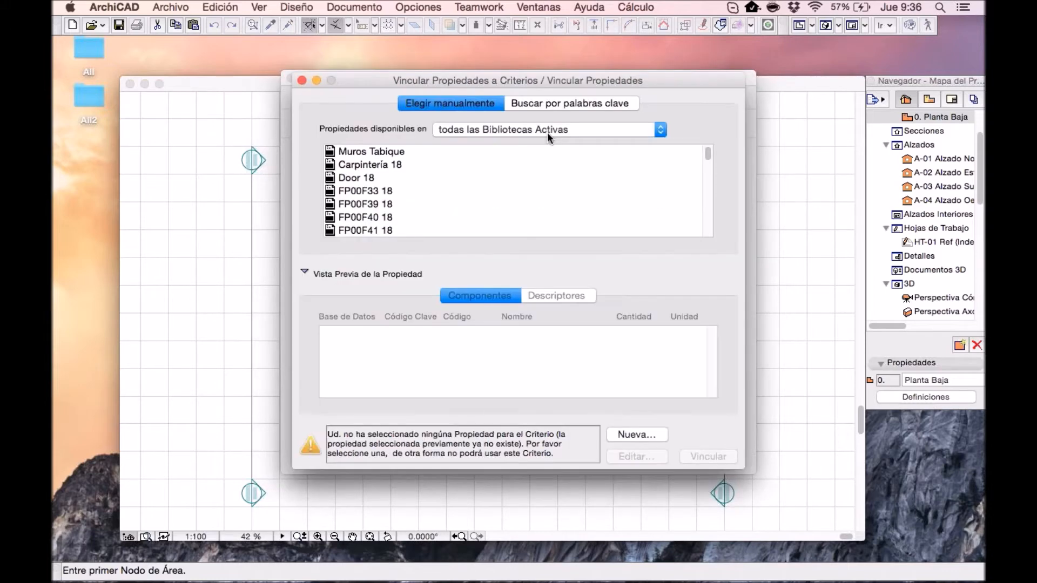
click(385, 151)
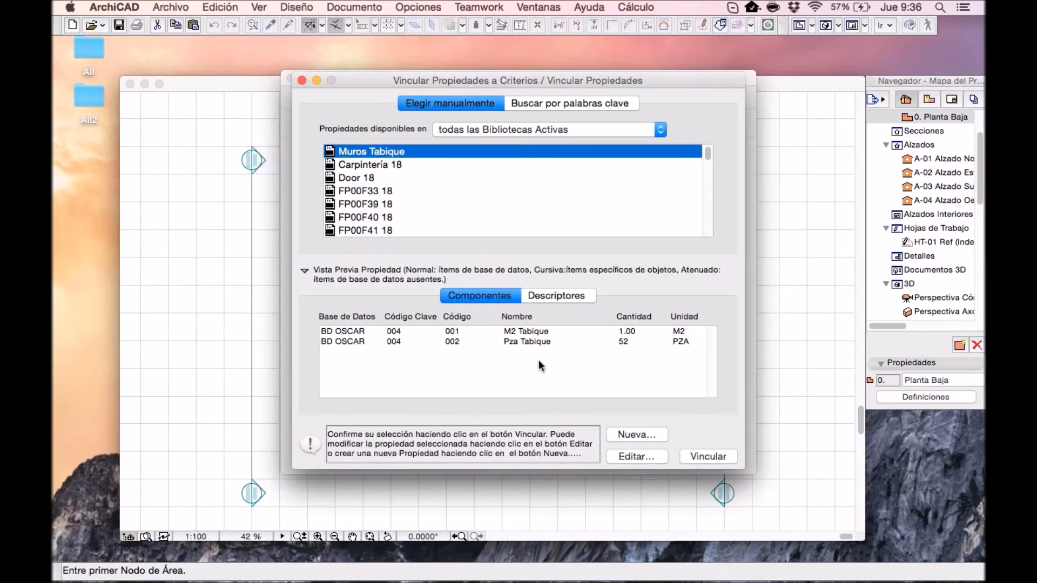
click(707, 457)
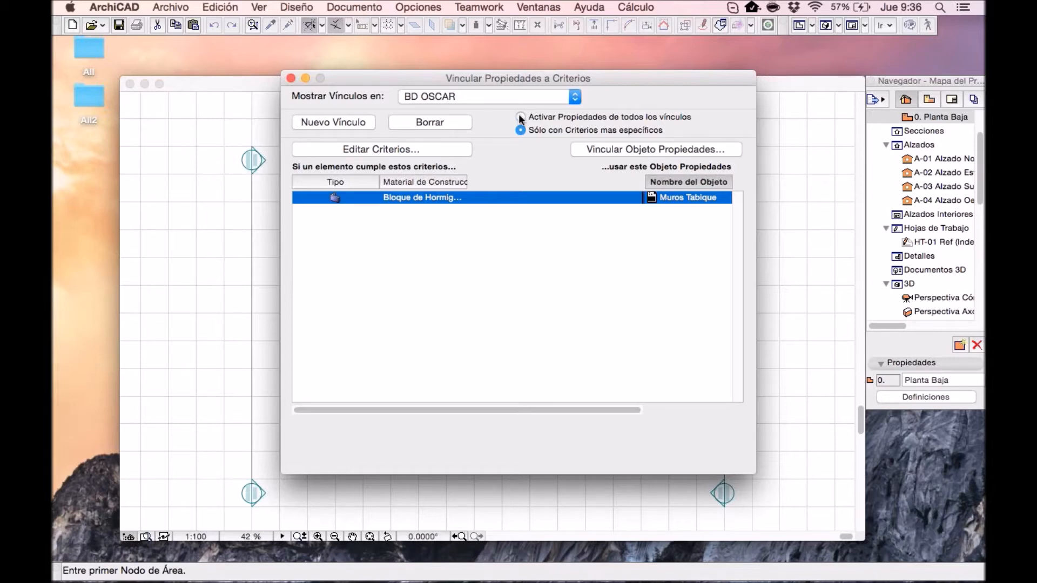
key(super+w)
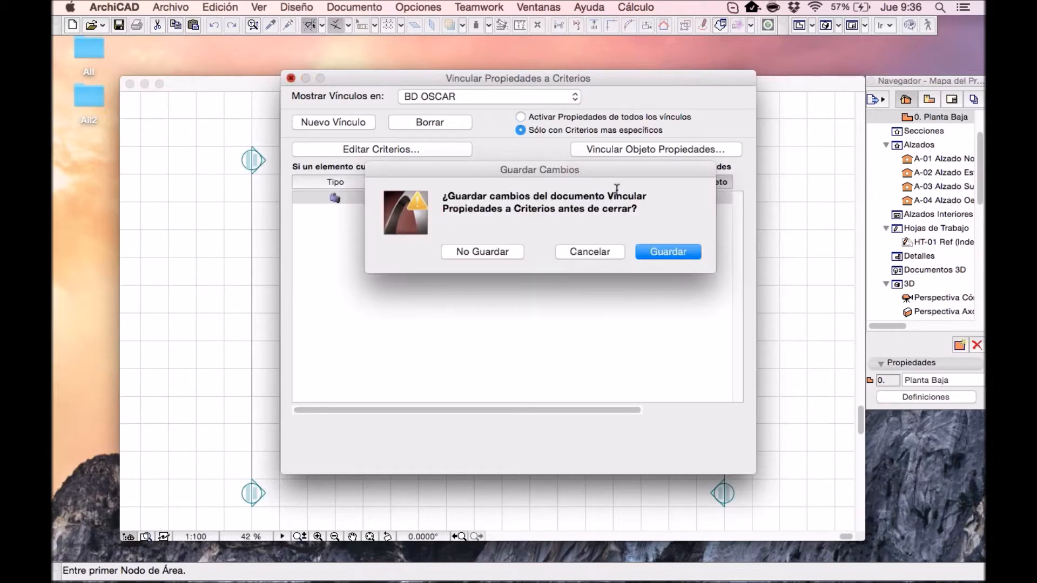
click(666, 251)
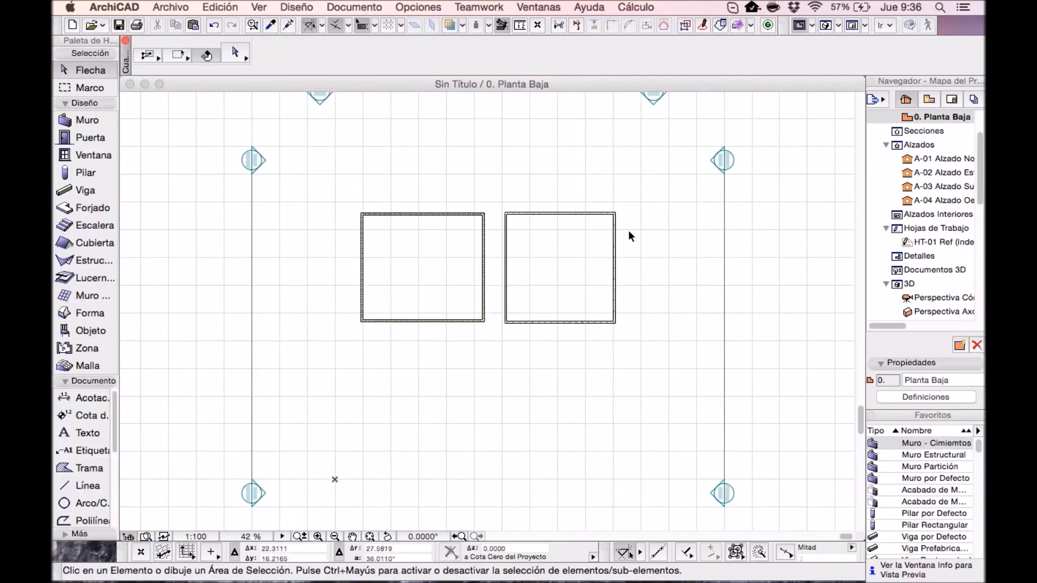
Step: Calculate the Básico component list, check the M2 Tabique and Pza Tabique quantities, and close the list
click(633, 9)
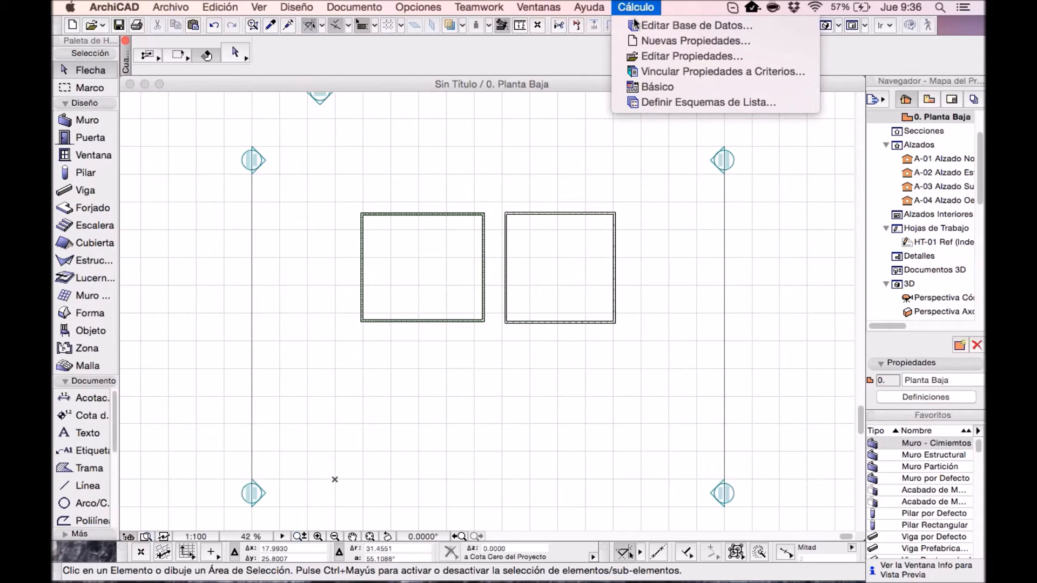
click(656, 87)
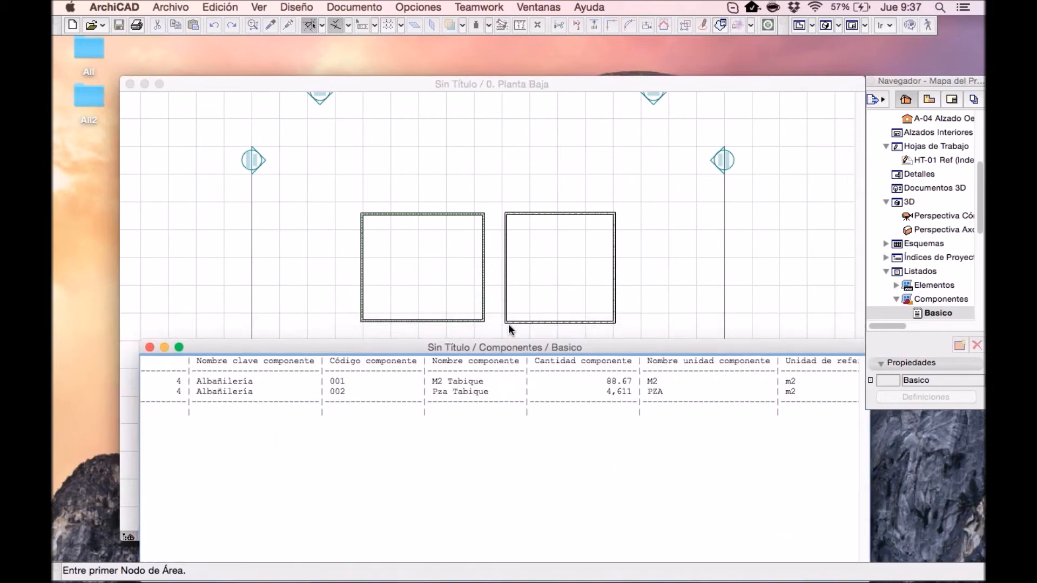
drag(169, 382, 648, 379)
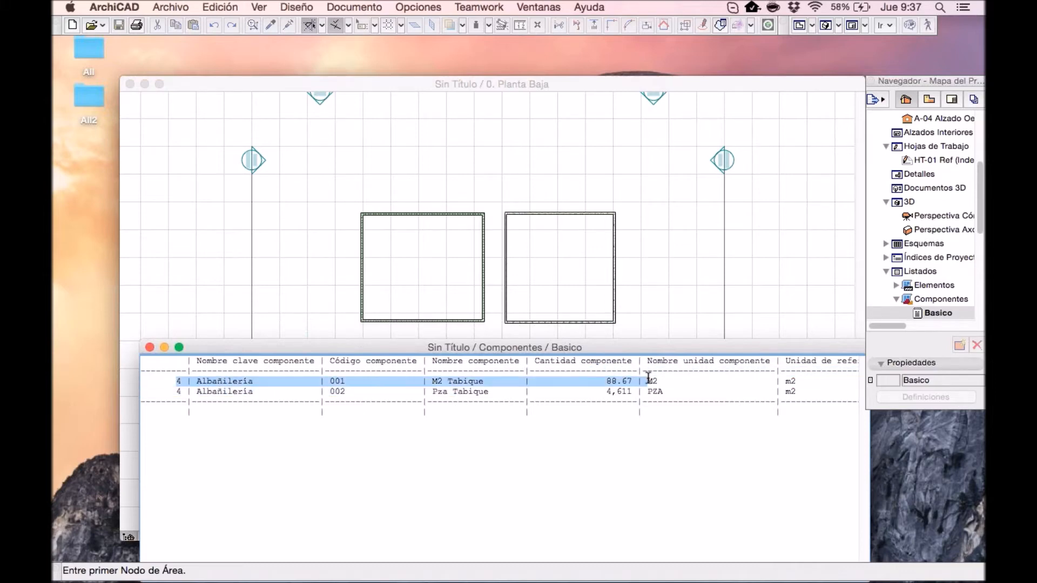
double_click(627, 393)
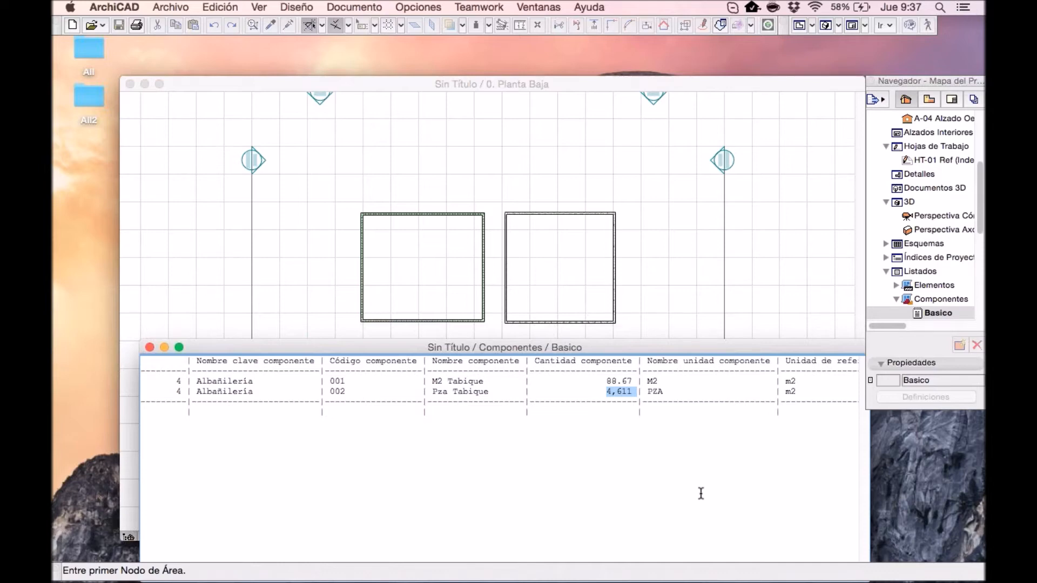
drag(443, 348, 377, 307)
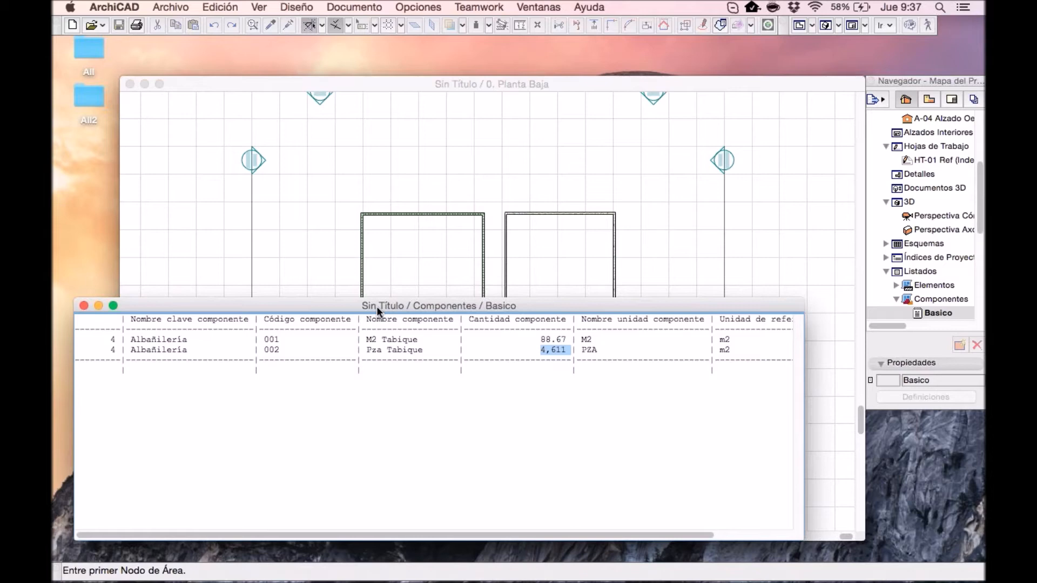
drag(377, 307, 375, 307)
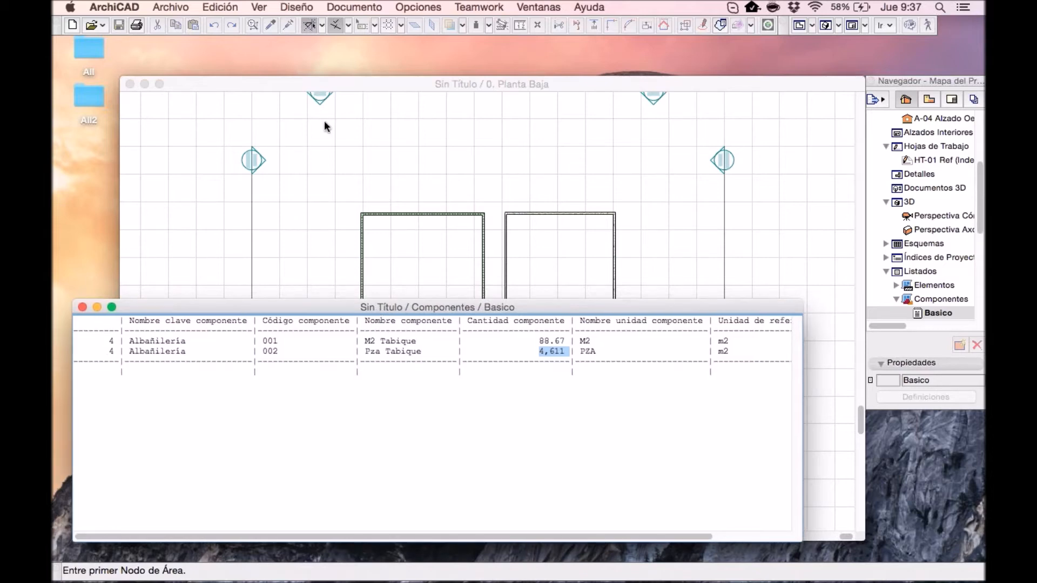
click(82, 307)
Step: Open the HT-01 Ref worksheet and review the material proportions for 1 m3 of f'c=200 and f'c=250 kg/cm2 concrete
scroll(565, 280, up, 3)
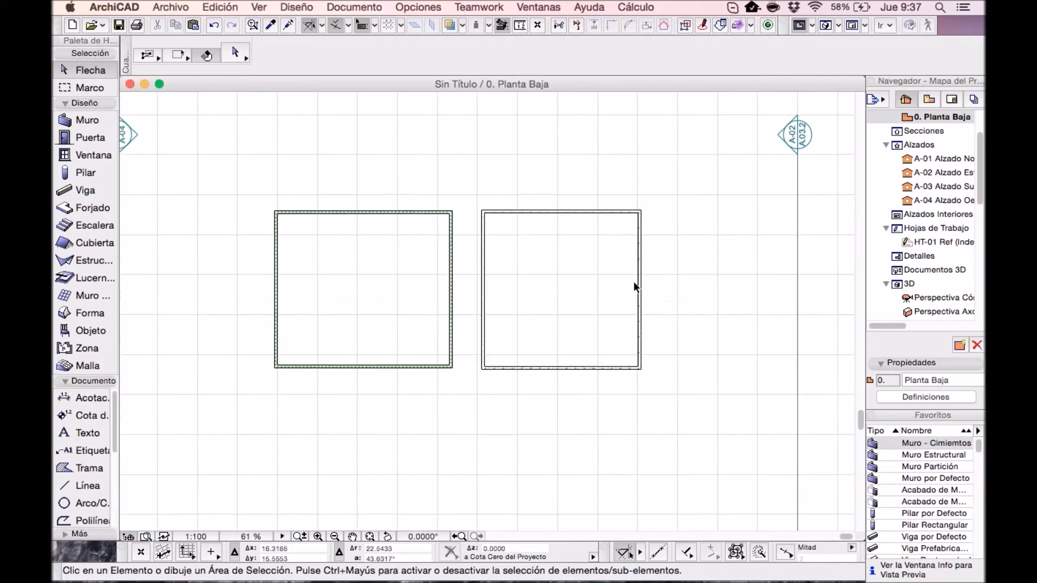
double_click(940, 244)
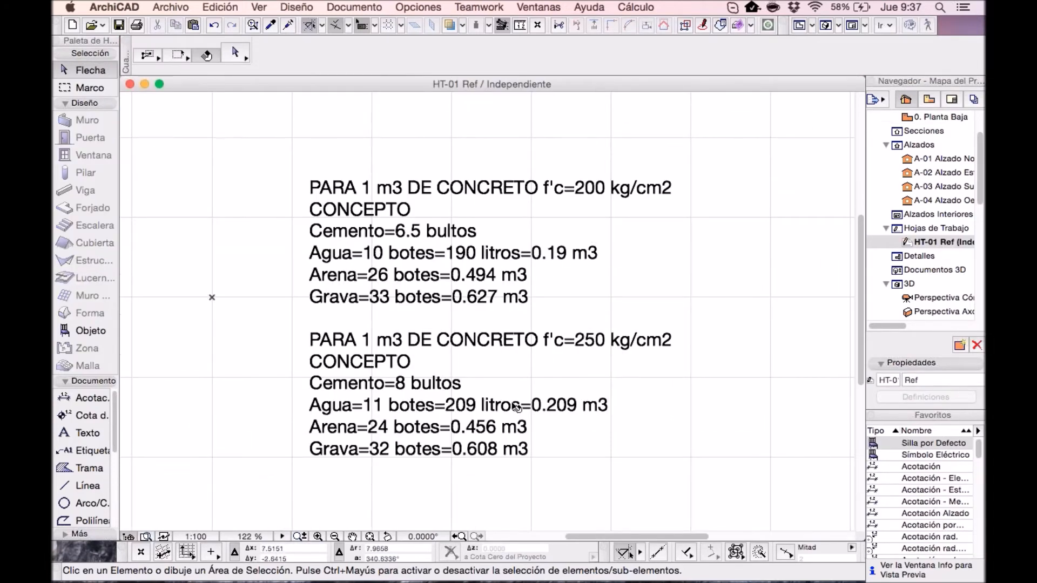
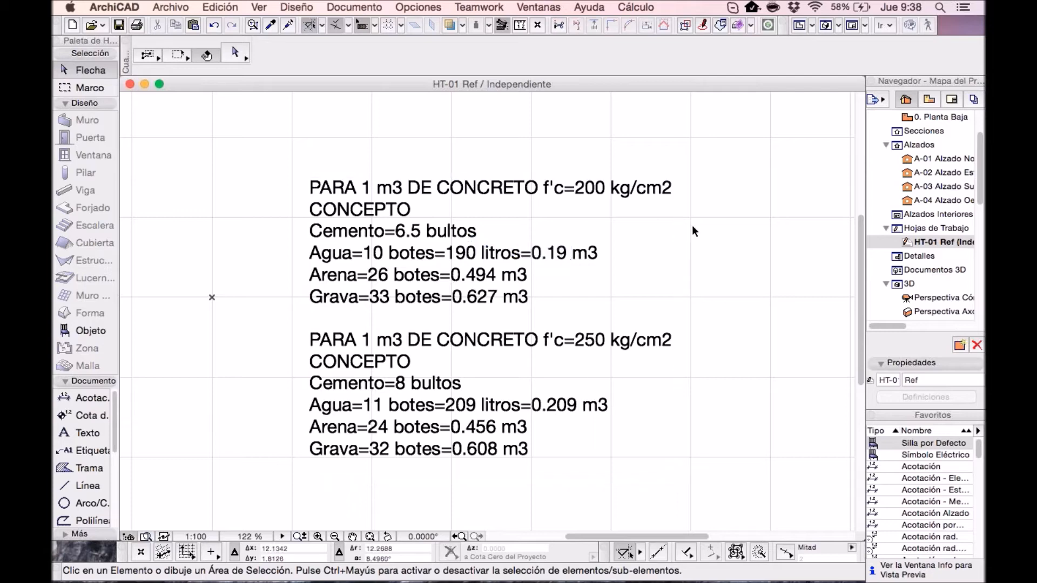
scroll(600, 340, down, 5)
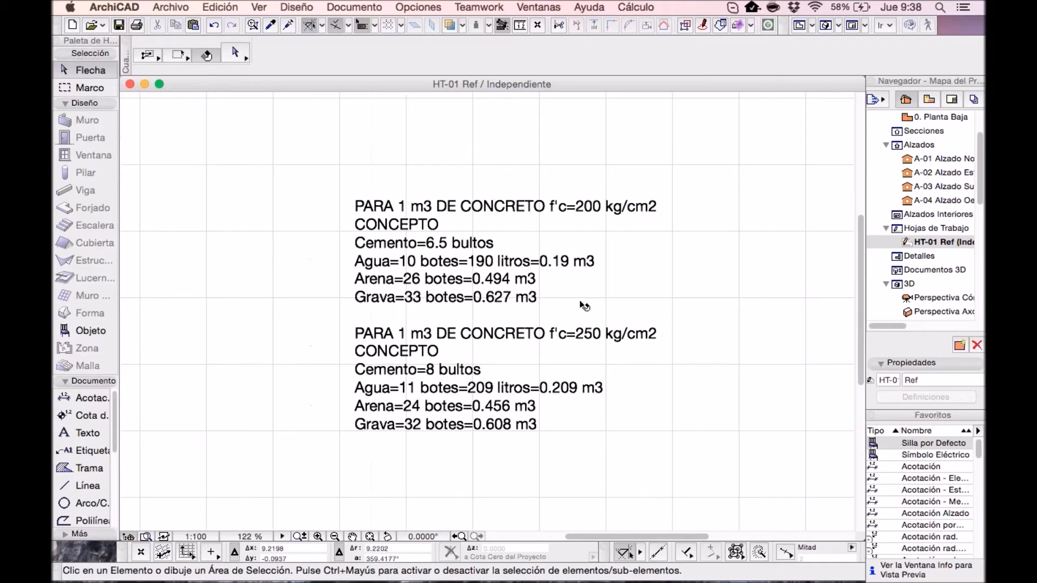
scroll(396, 414, down, 3)
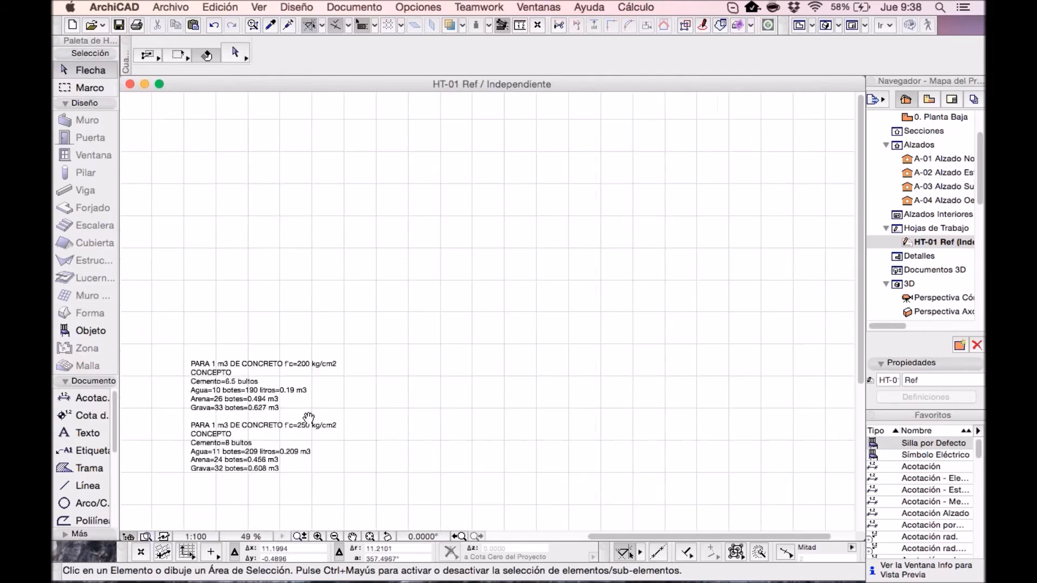
middle_drag(358, 431, 350, 429)
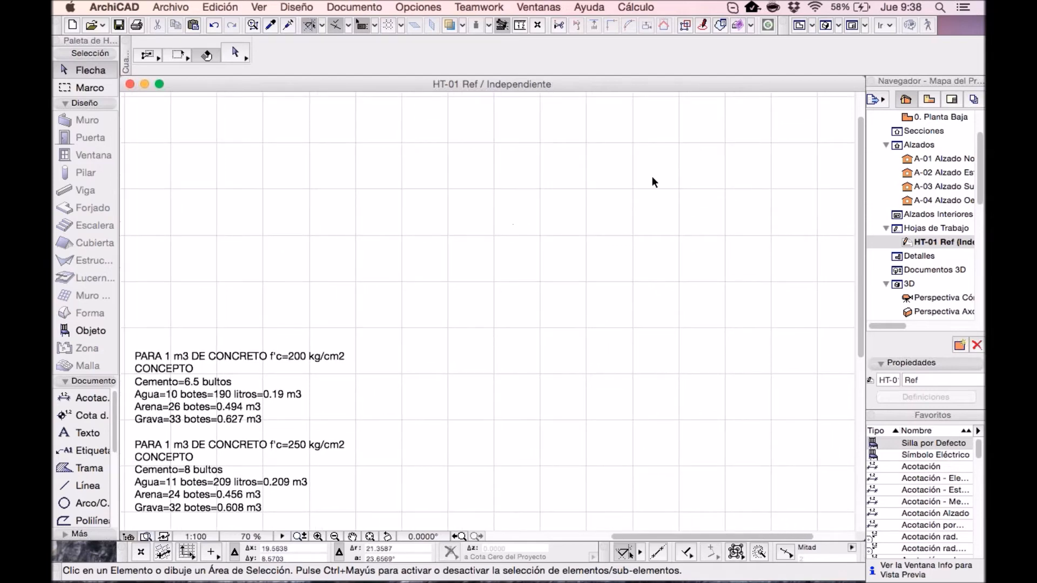
Step: Open the listing database editor with the concrete mix notes kept in view
click(636, 7)
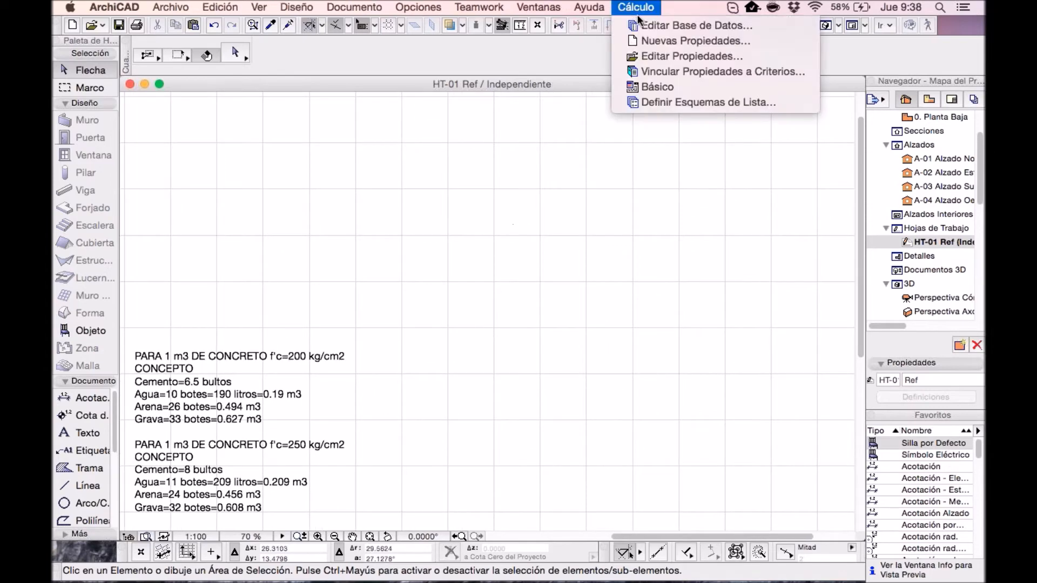
click(653, 25)
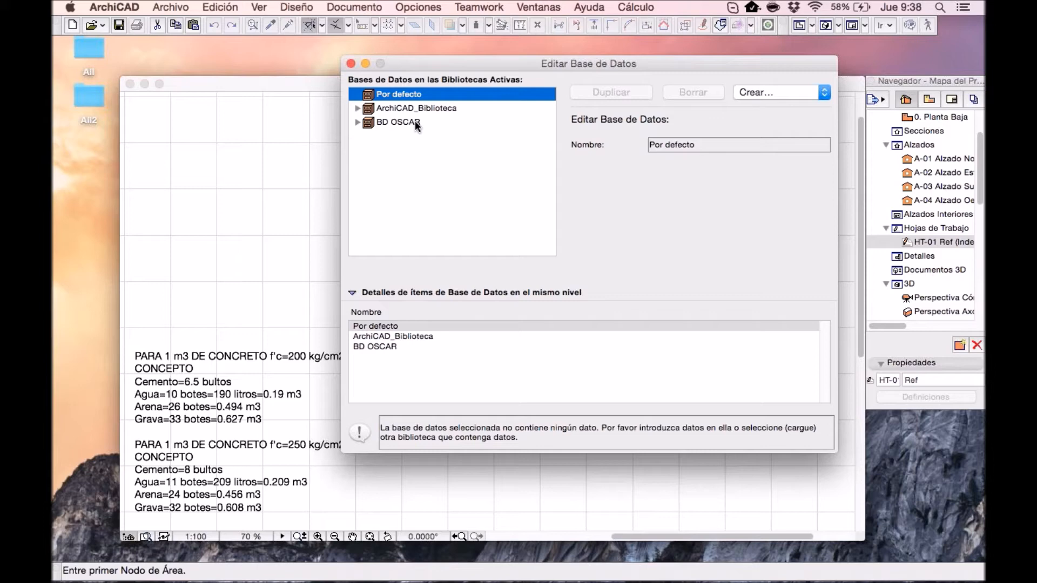
Step: Create a component named Cemento with quantity 6.5 under the Estructura key of the custom database
click(398, 122)
click(356, 122)
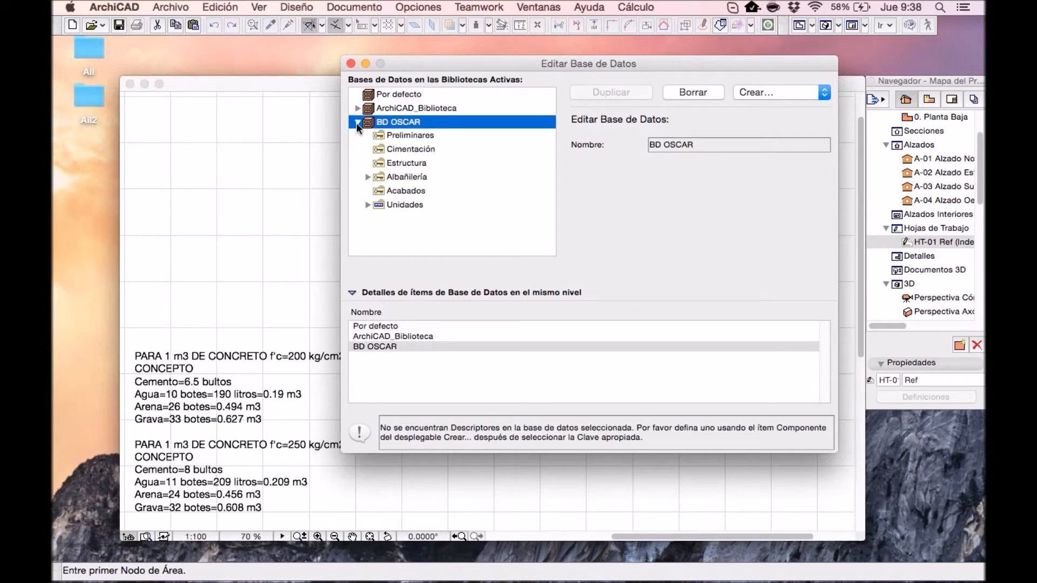
click(411, 163)
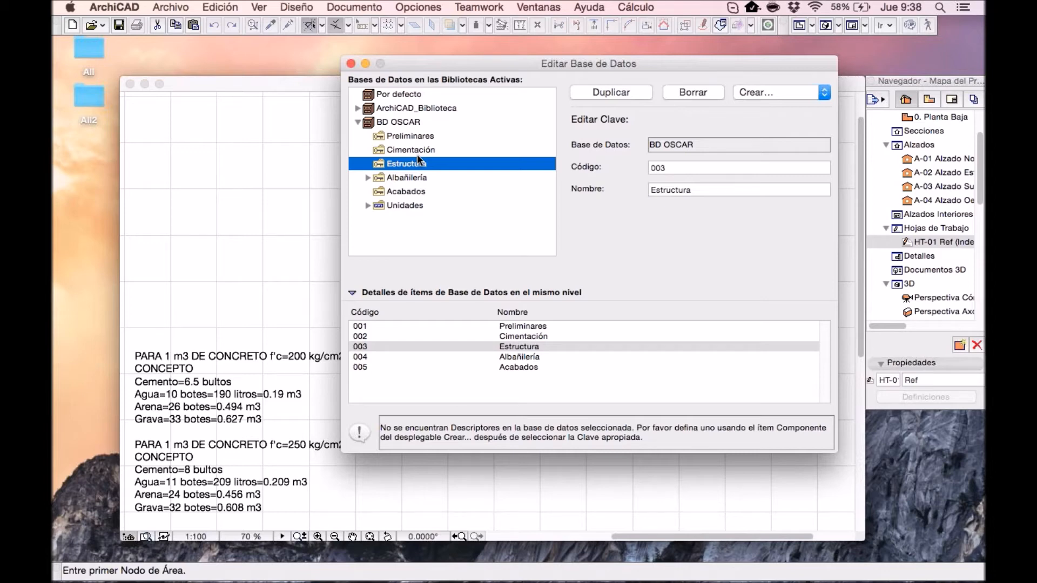
click(767, 93)
click(769, 144)
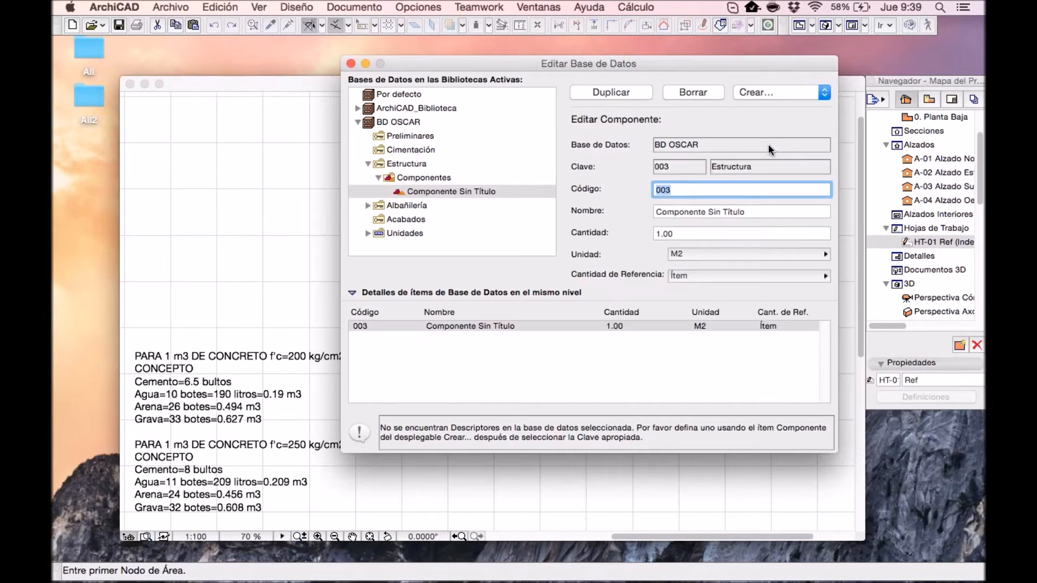
click(766, 211)
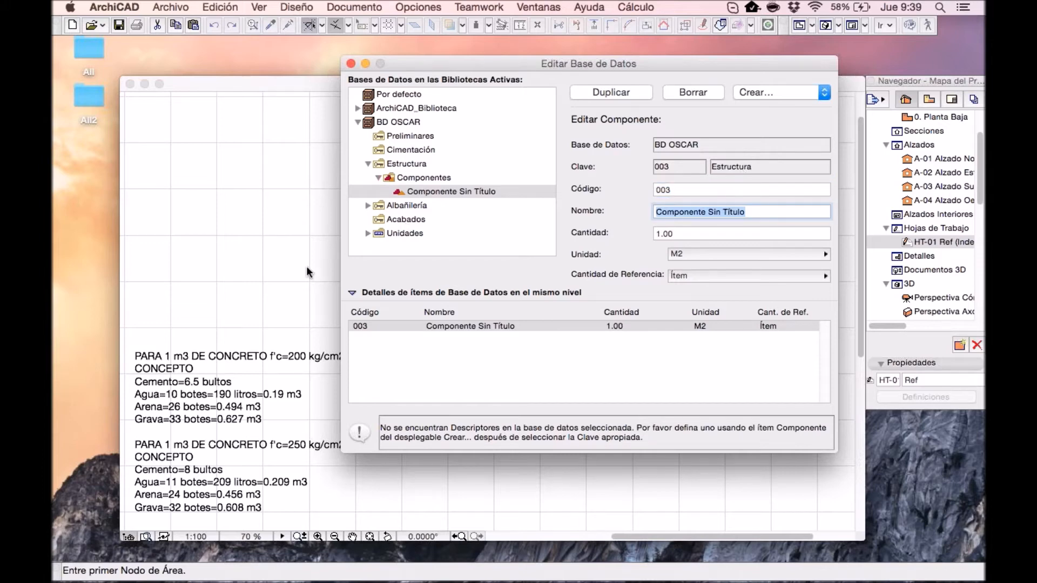
text(C)
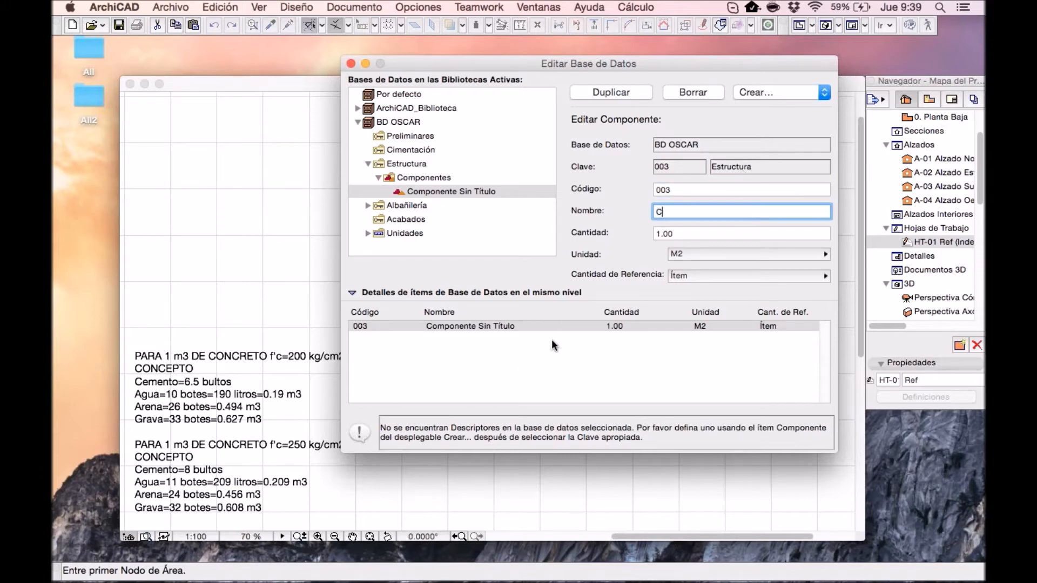
text(emento)
drag(713, 235, 312, 183)
text(6.5)
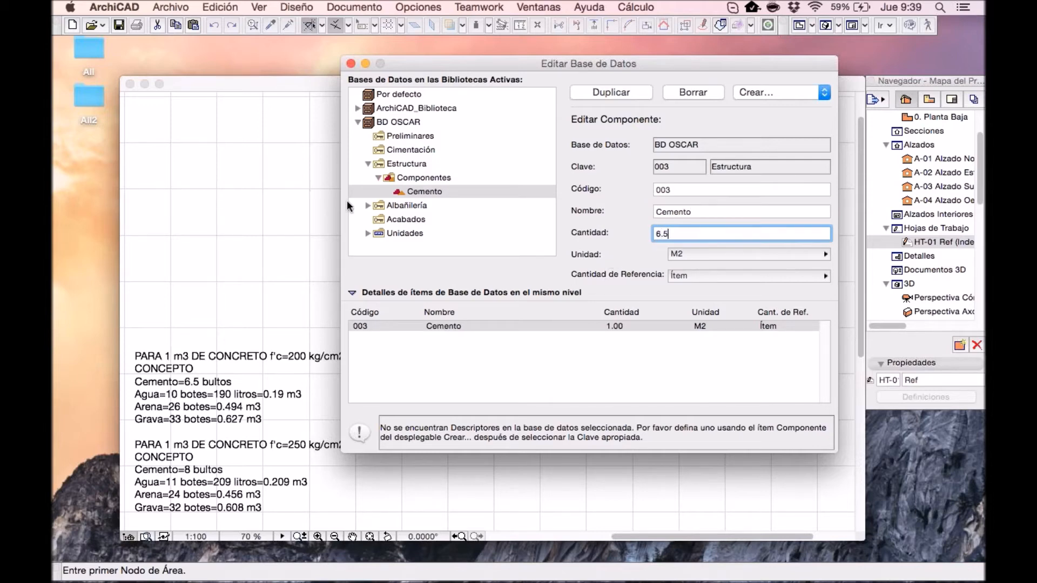
key(Return)
drag(563, 65, 571, 56)
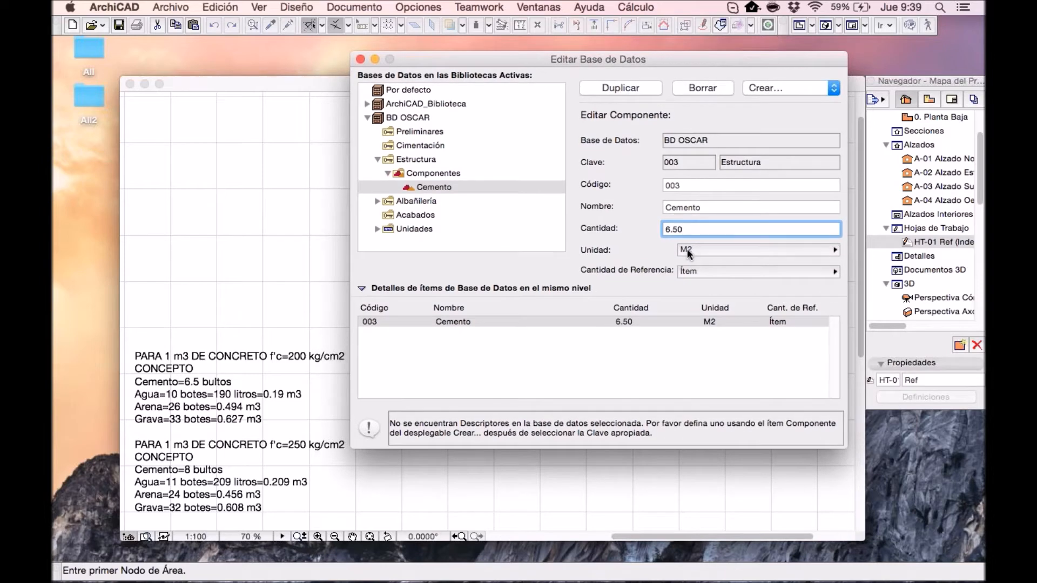
Step: Create a new measurement unit named Bultos in the same database
click(687, 248)
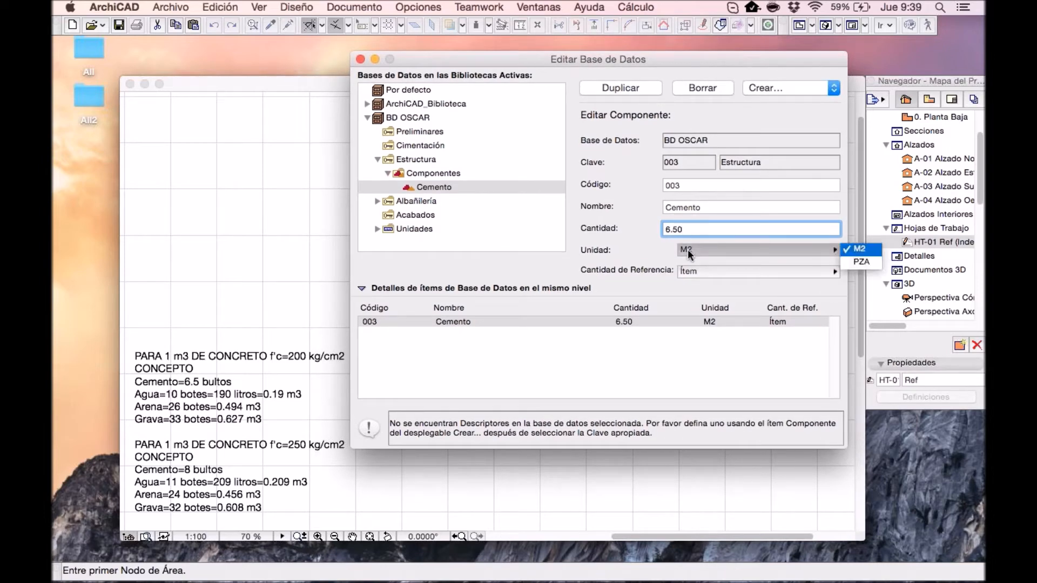
click(689, 249)
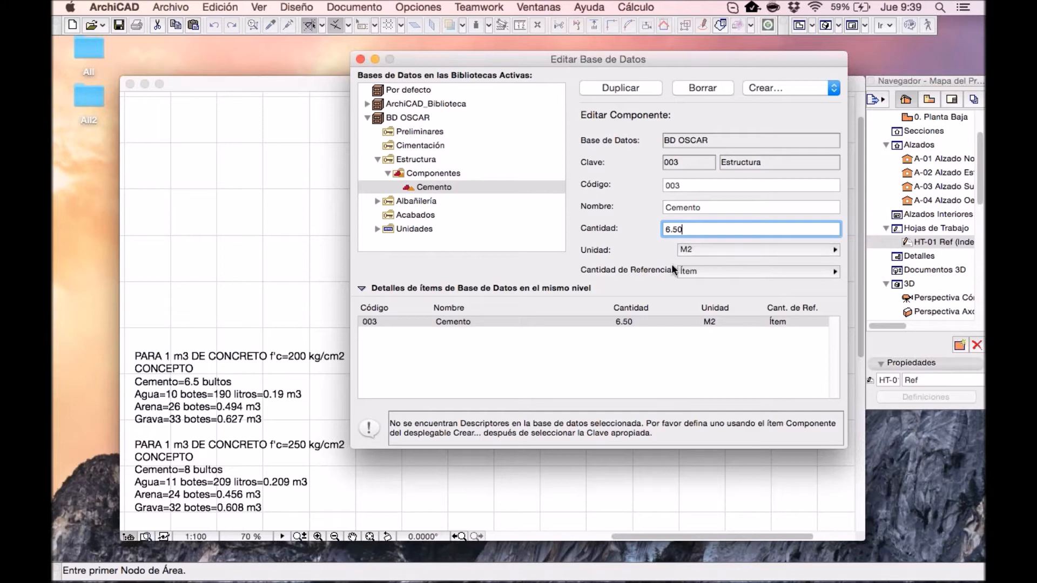
click(755, 89)
click(770, 163)
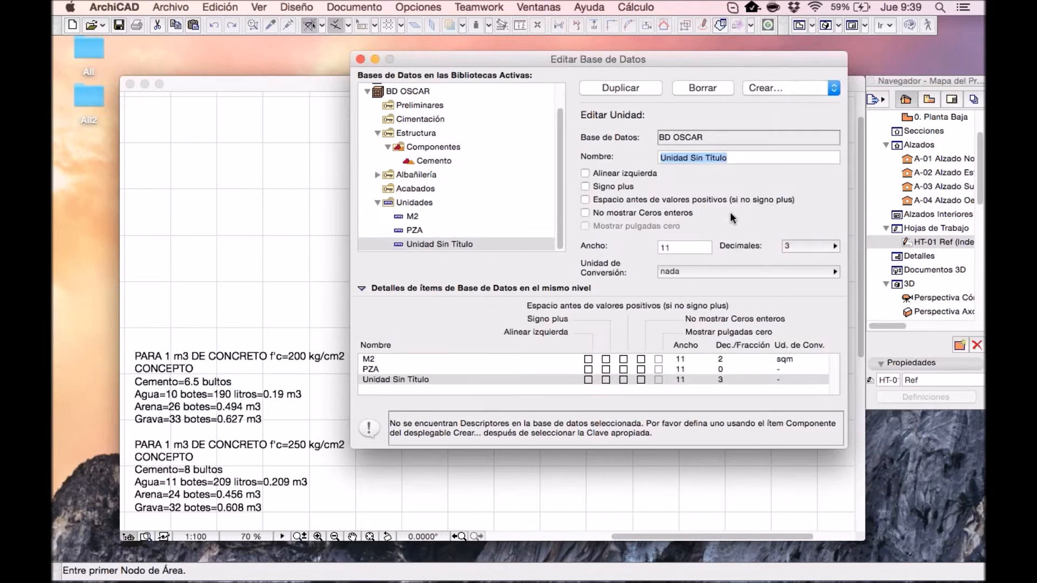
text(Bultos)
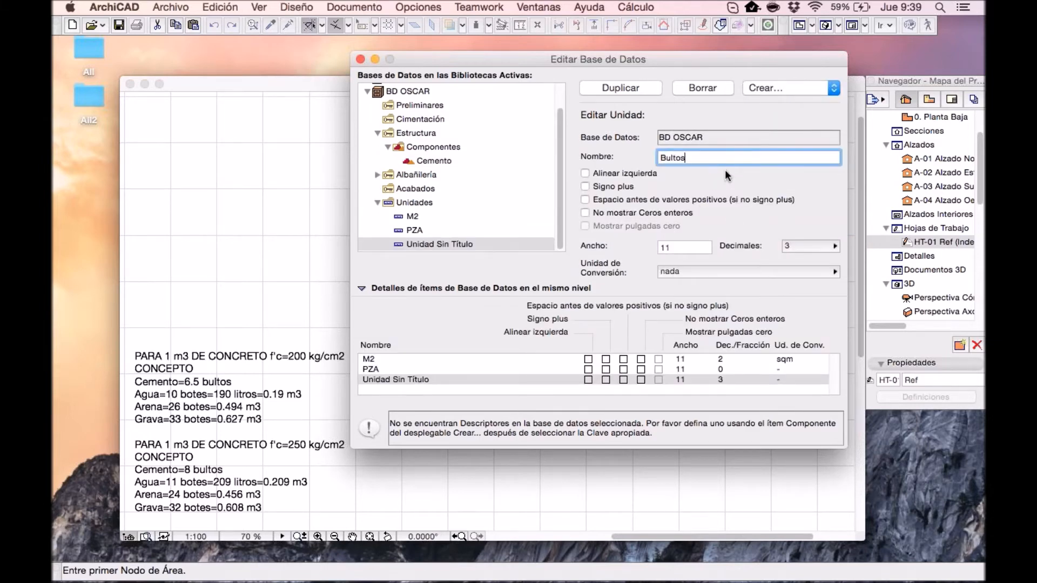
Step: Set the Cemento component's unit to Bultos and its reference quantity to Volumen
click(436, 162)
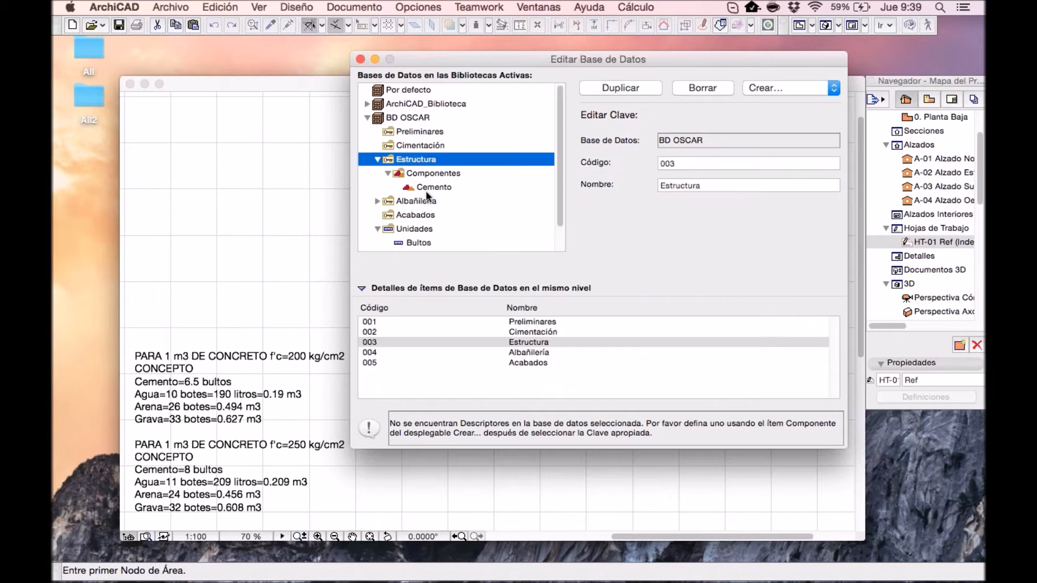
click(430, 186)
click(693, 229)
click(717, 248)
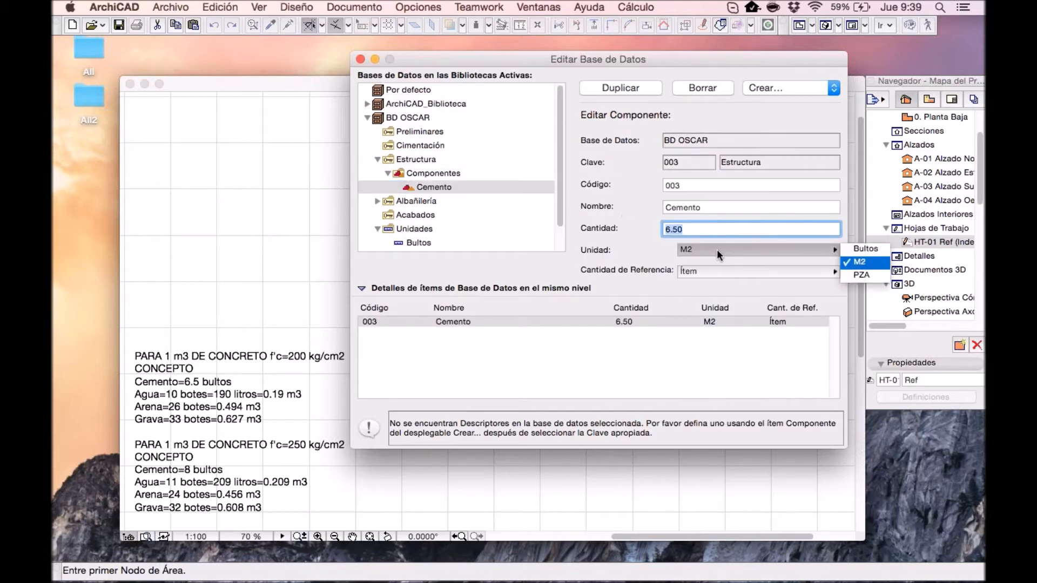
click(866, 249)
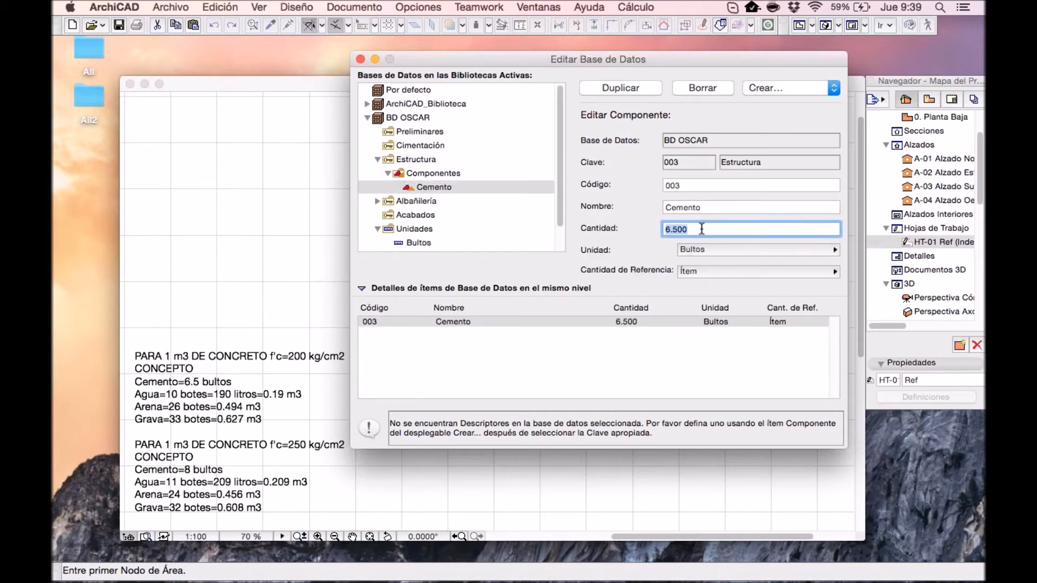
click(688, 272)
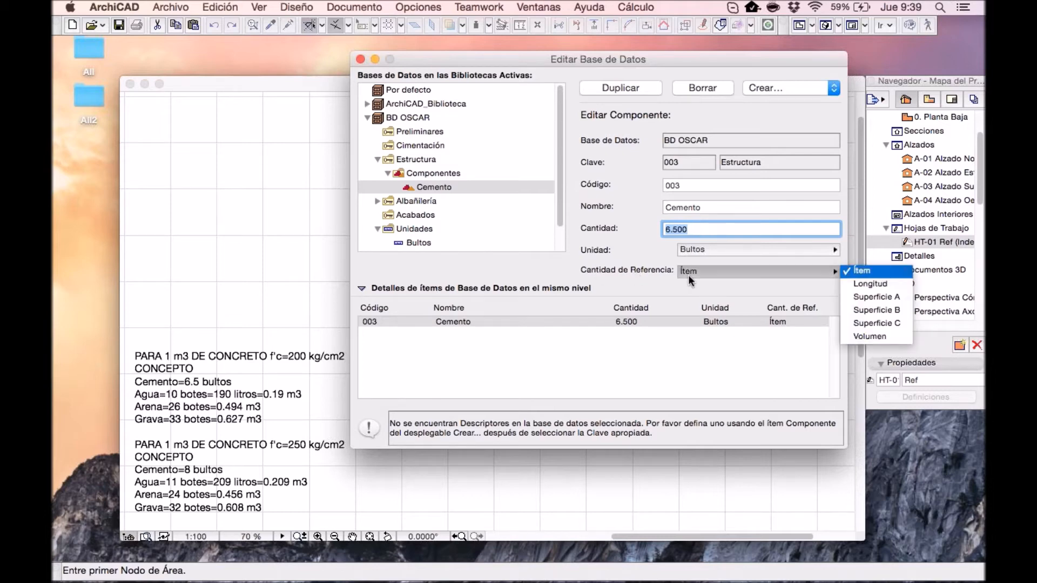
click(861, 337)
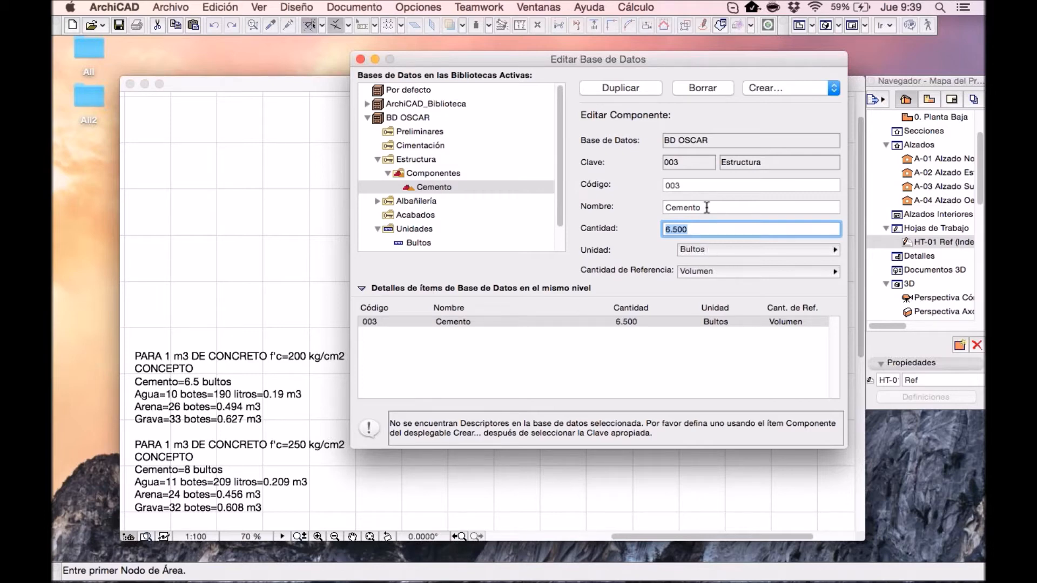
key(shift+Tab)
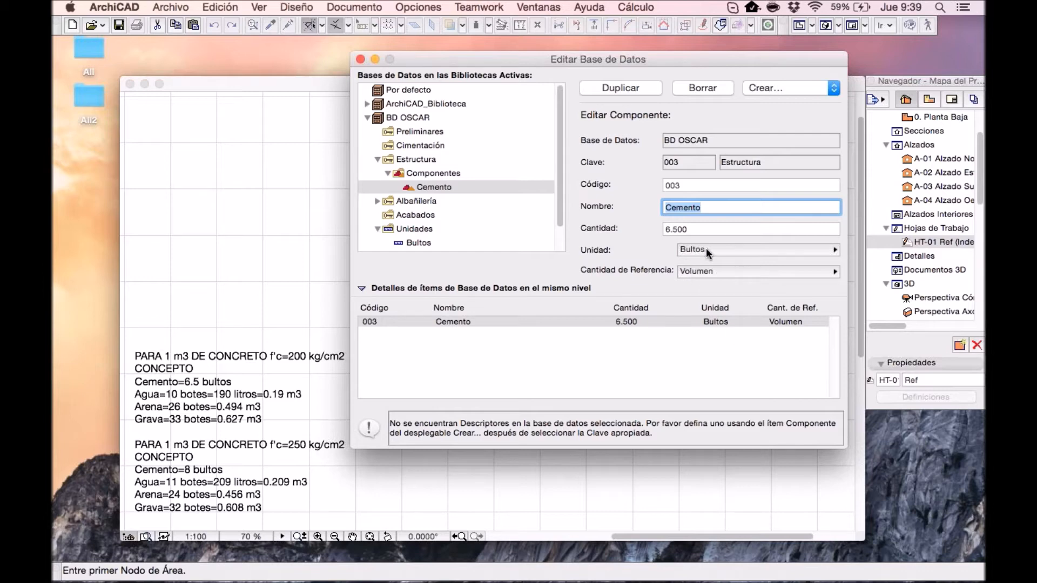
Step: Create a second component under Estructura named Agua with quantity 0.19
click(408, 159)
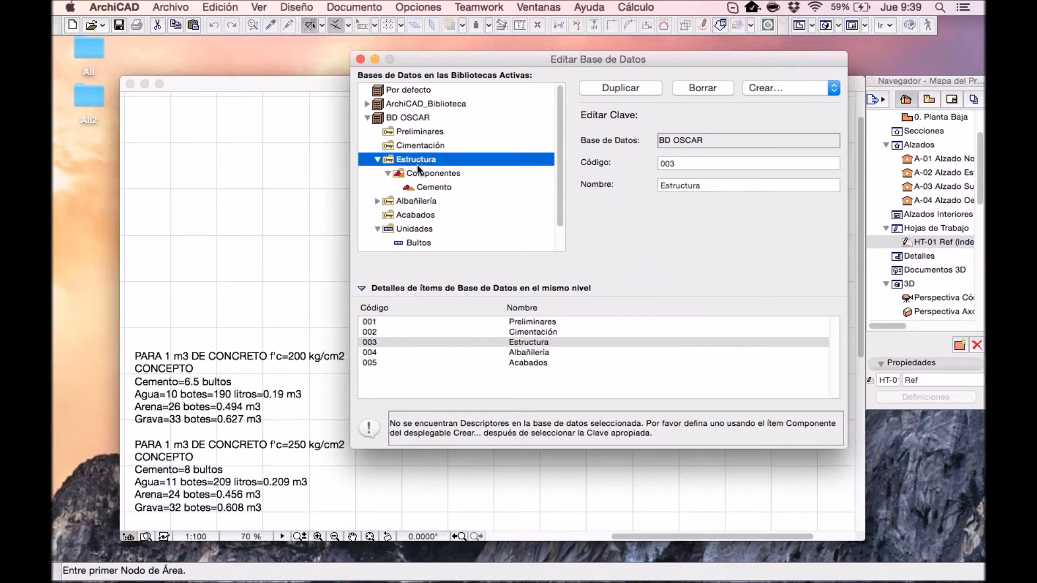
click(762, 89)
click(763, 134)
triple_click(759, 209)
text(Agua)
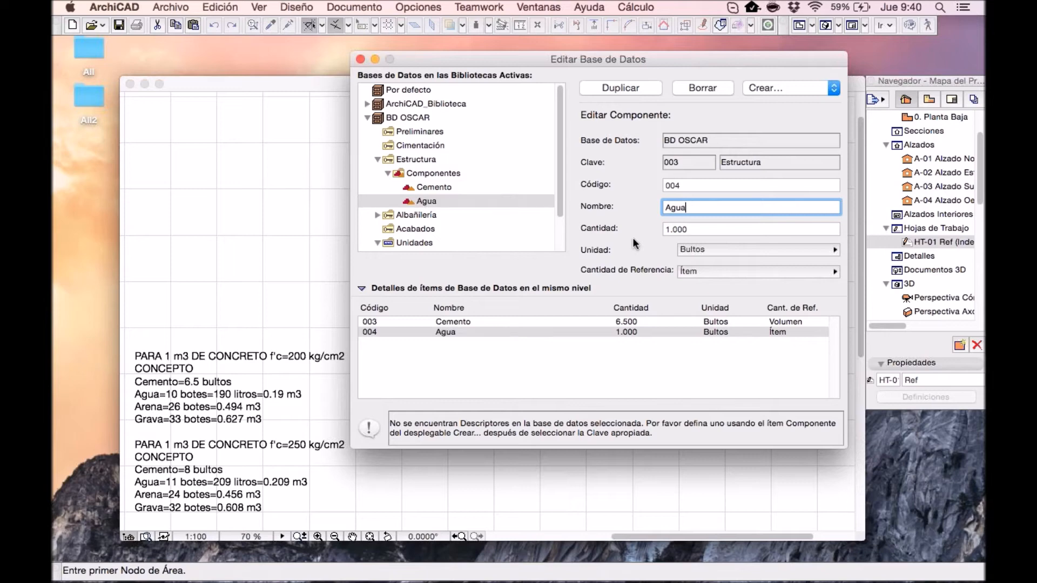
key(Tab)
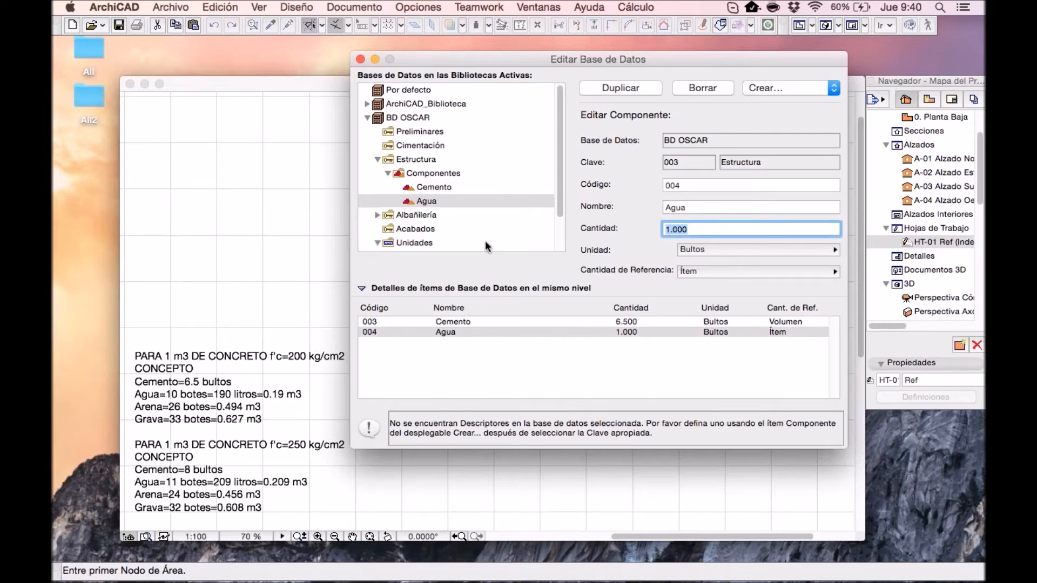
text(.19)
Step: Create a new measurement unit named M3 with m3 (metro cubico) as its conversion unit
click(724, 249)
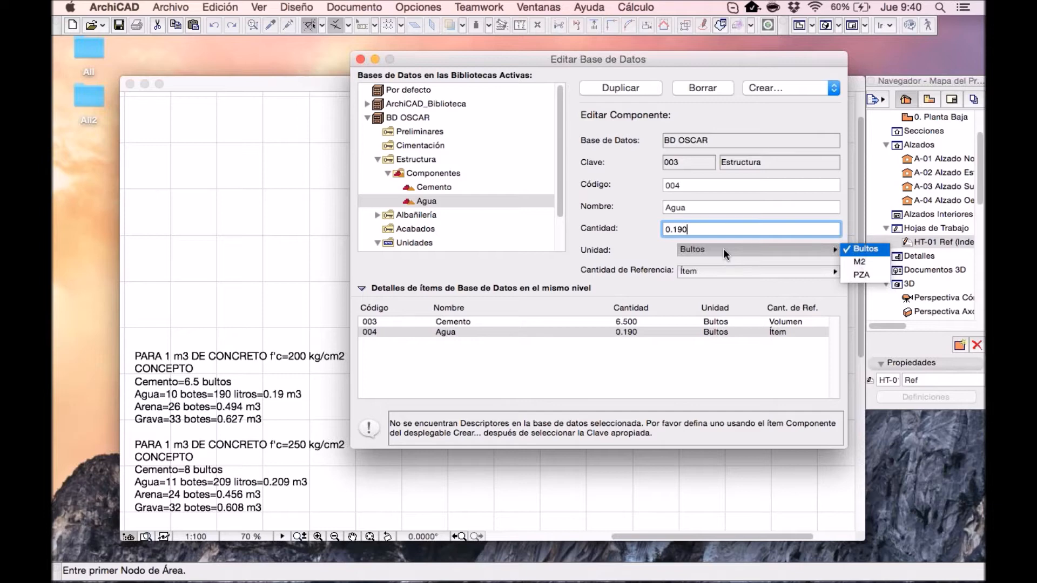
click(639, 482)
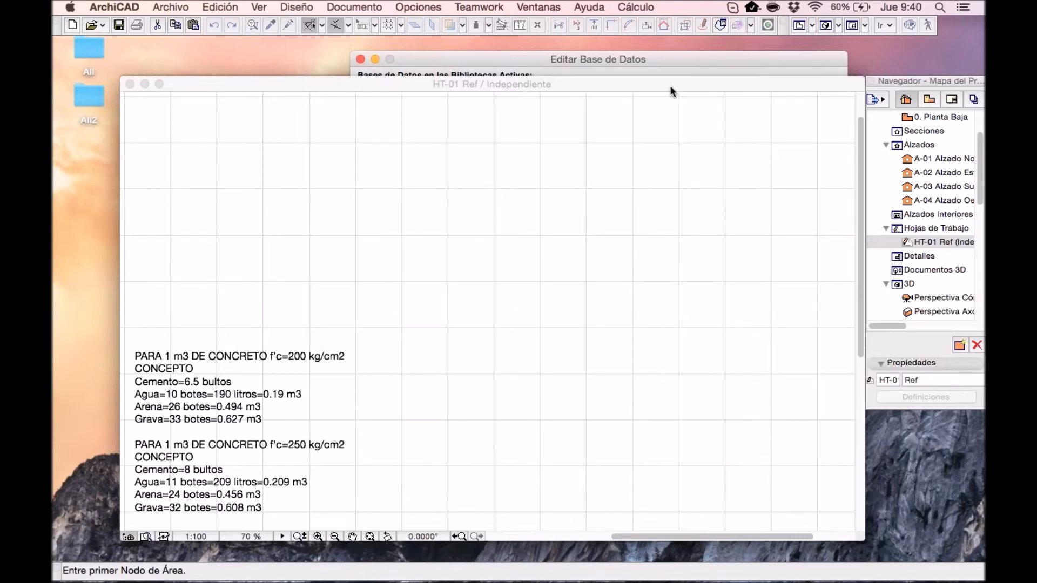
click(667, 69)
click(767, 89)
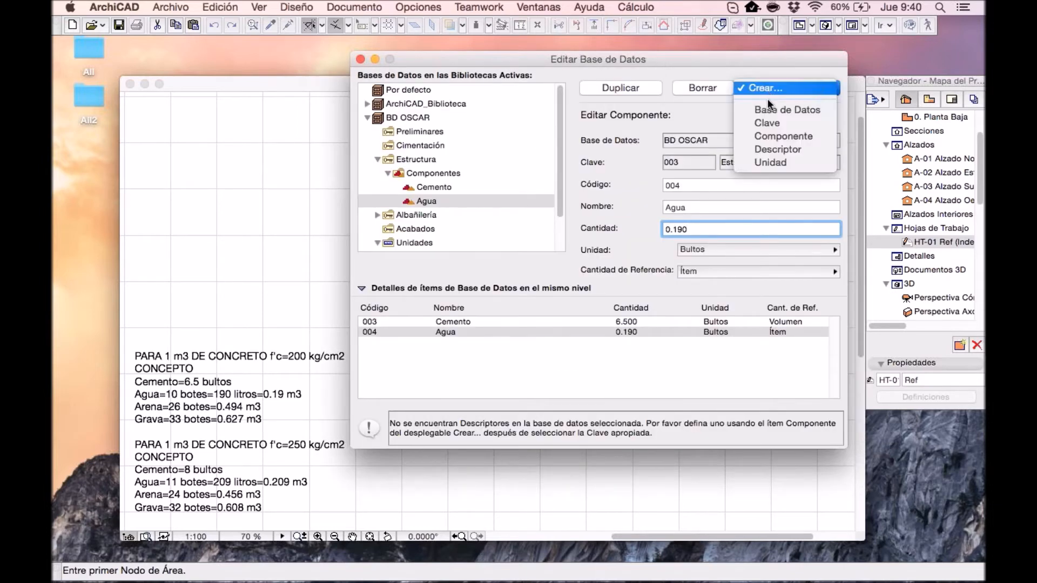
click(774, 163)
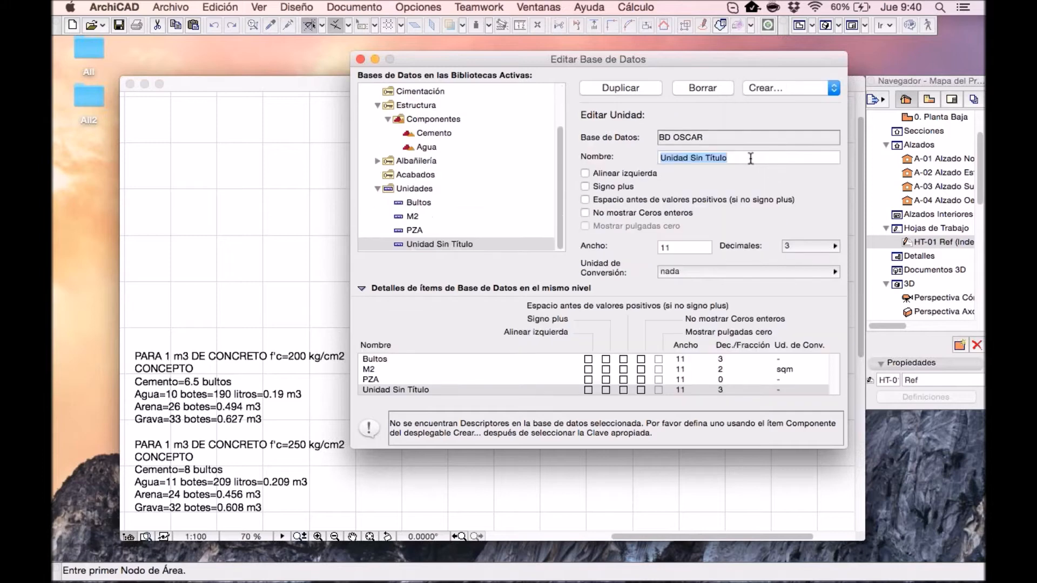
text(M3)
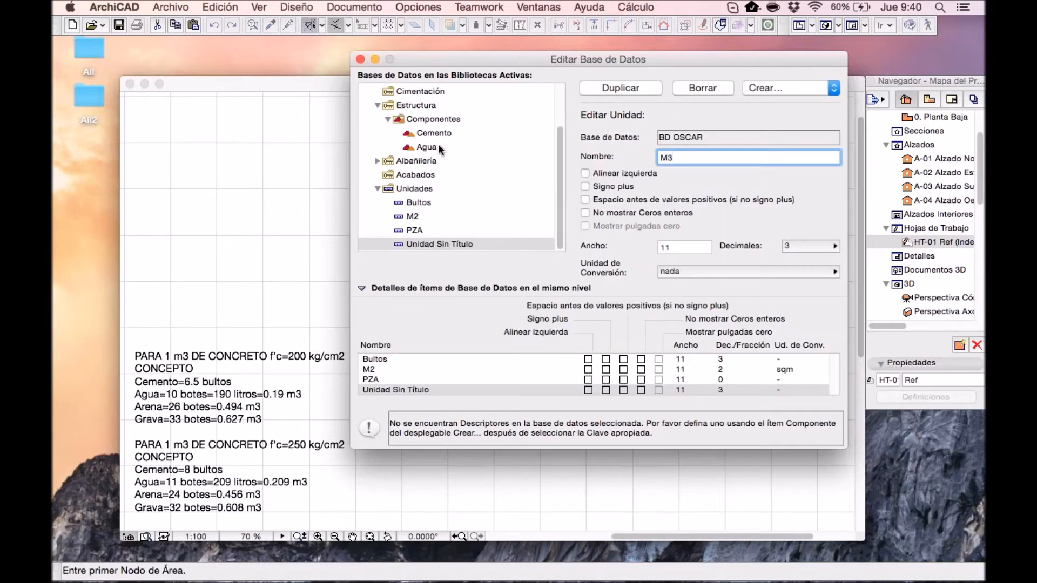
click(663, 271)
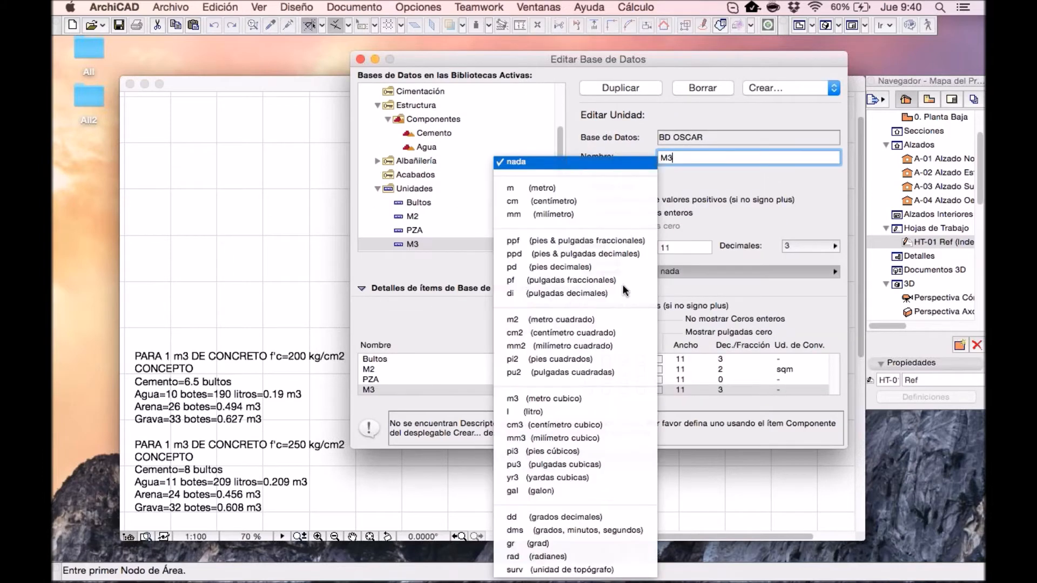
click(563, 400)
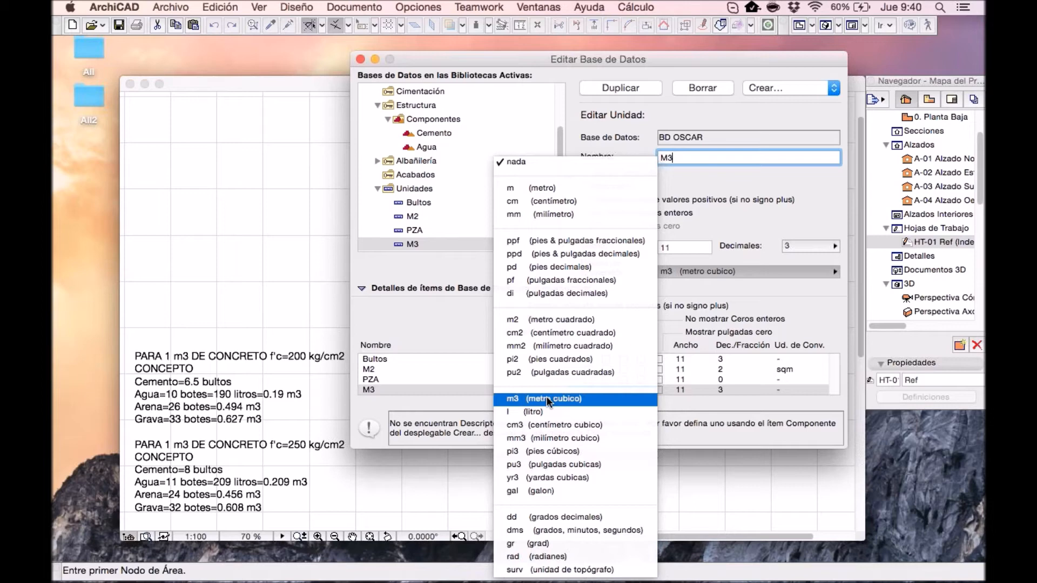
click(562, 465)
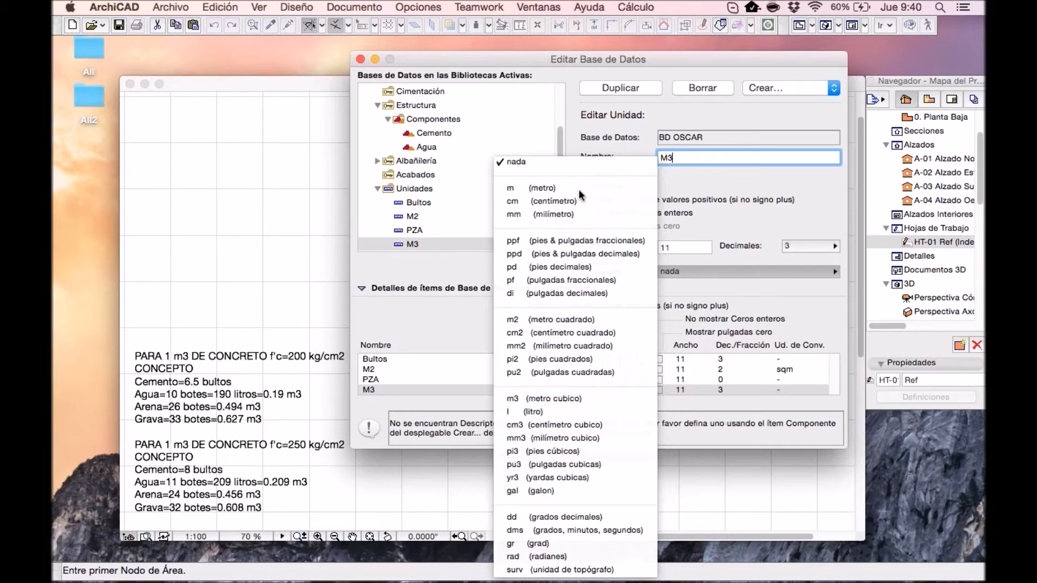
click(533, 161)
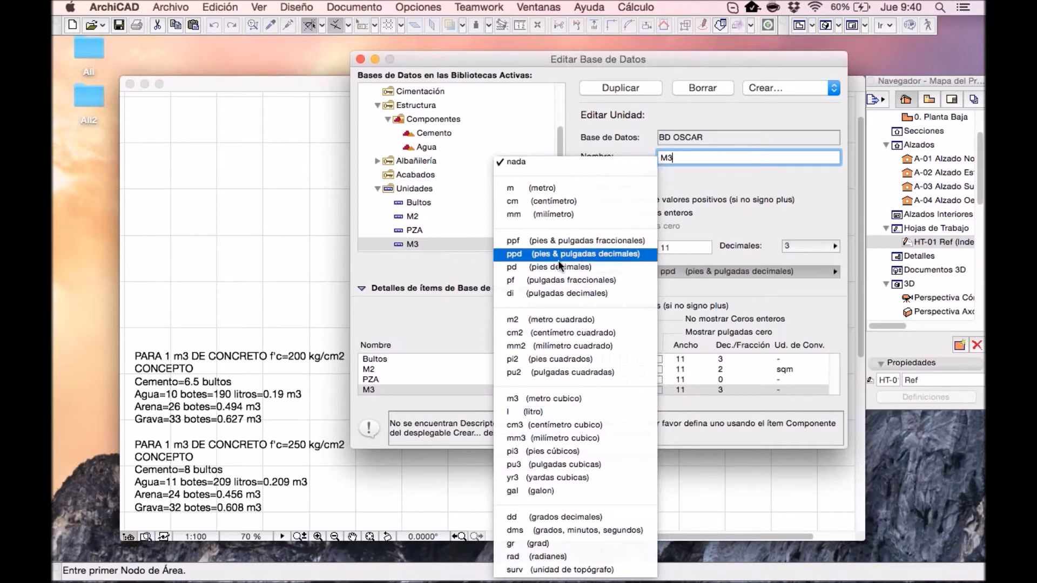
click(546, 399)
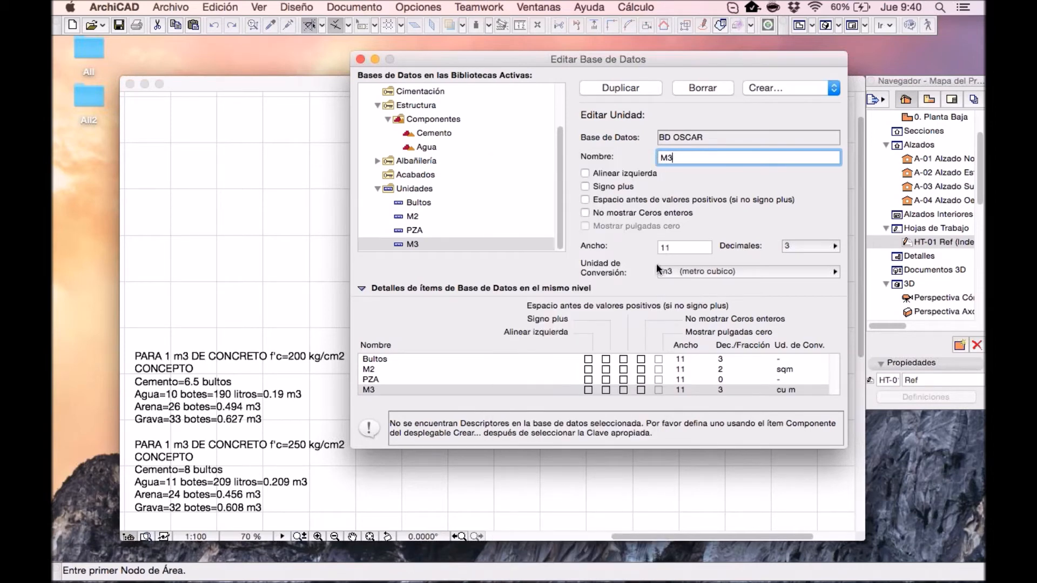
Step: Set the Agua component's unit to M3 and its reference quantity to Volumen
click(430, 134)
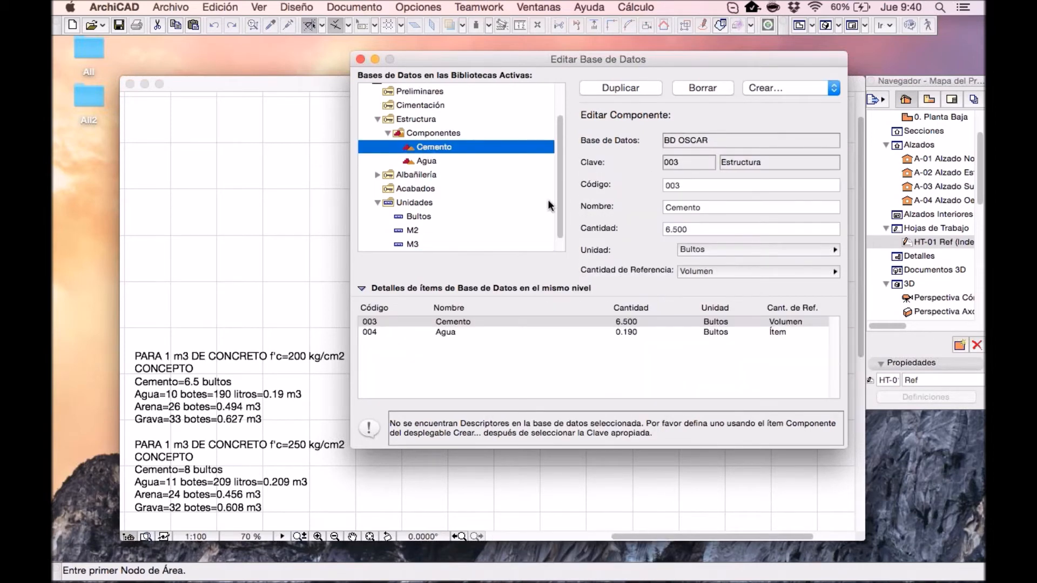
click(432, 162)
drag(701, 232, 654, 227)
click(719, 252)
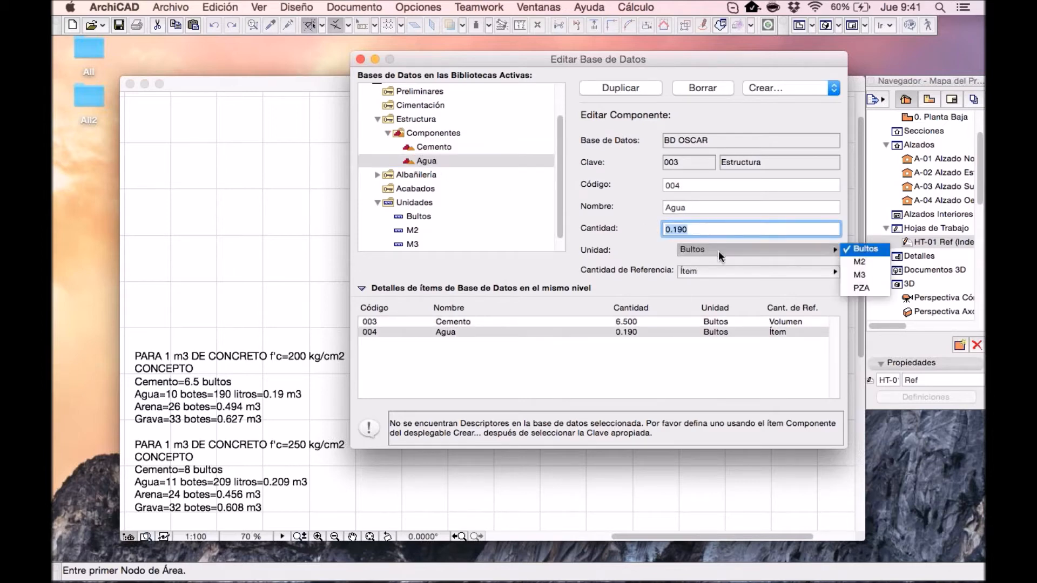
click(865, 274)
click(690, 269)
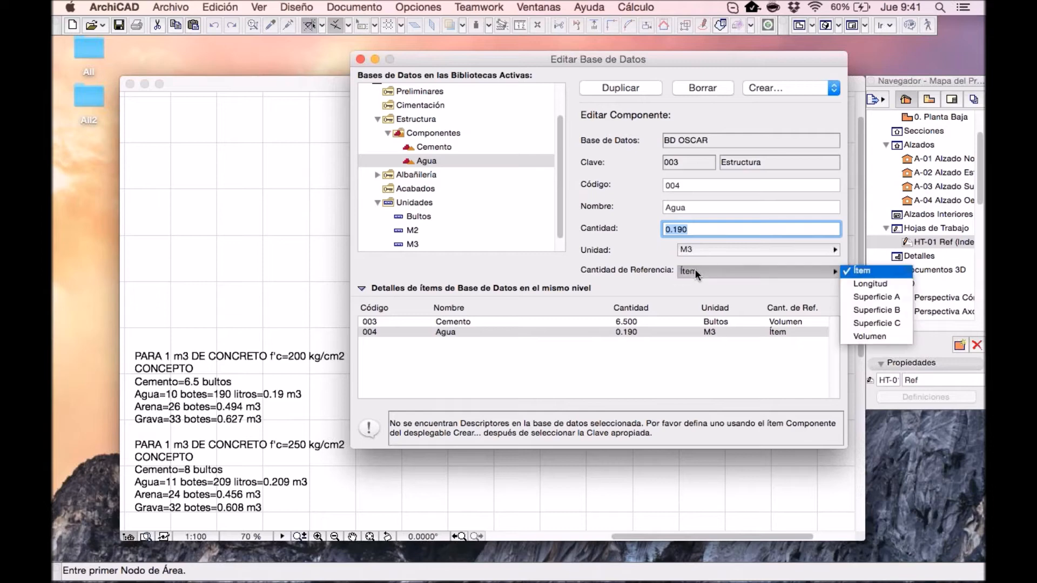
click(864, 334)
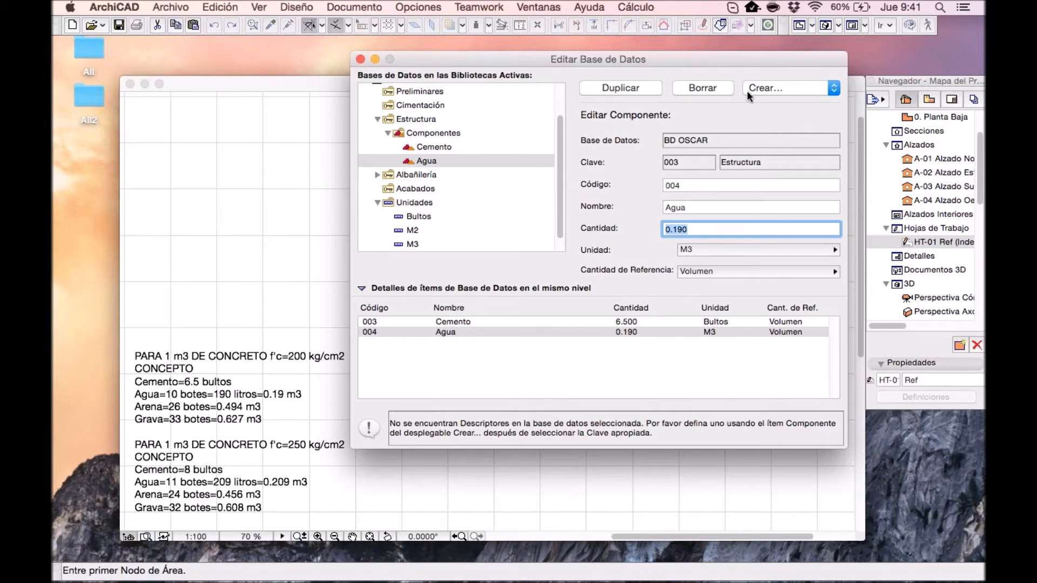
Step: Create a third component under Estructura named Arena with quantity 0.494
click(772, 88)
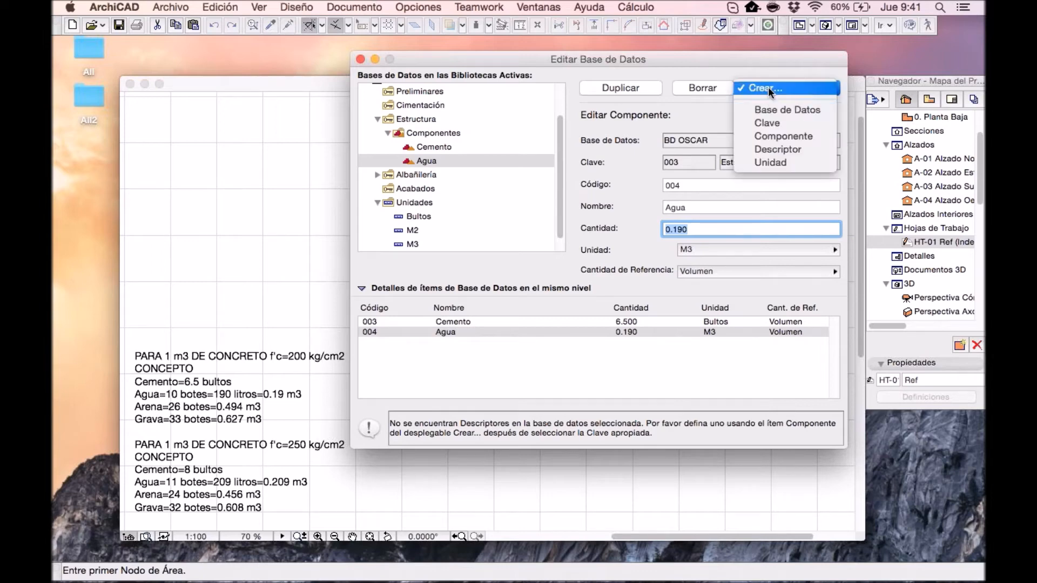
click(773, 135)
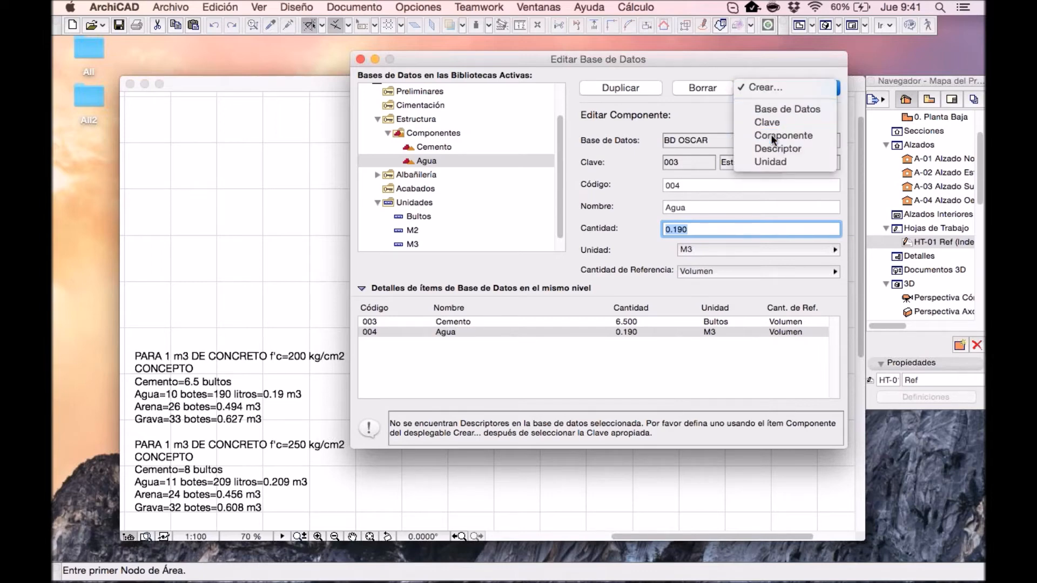
click(764, 208)
text(Arena)
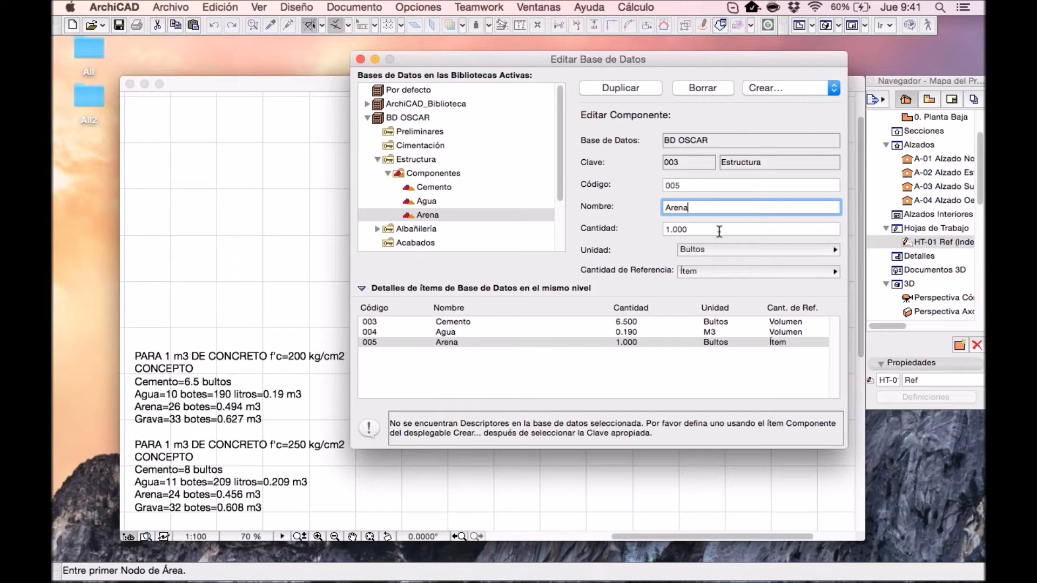
click(719, 230)
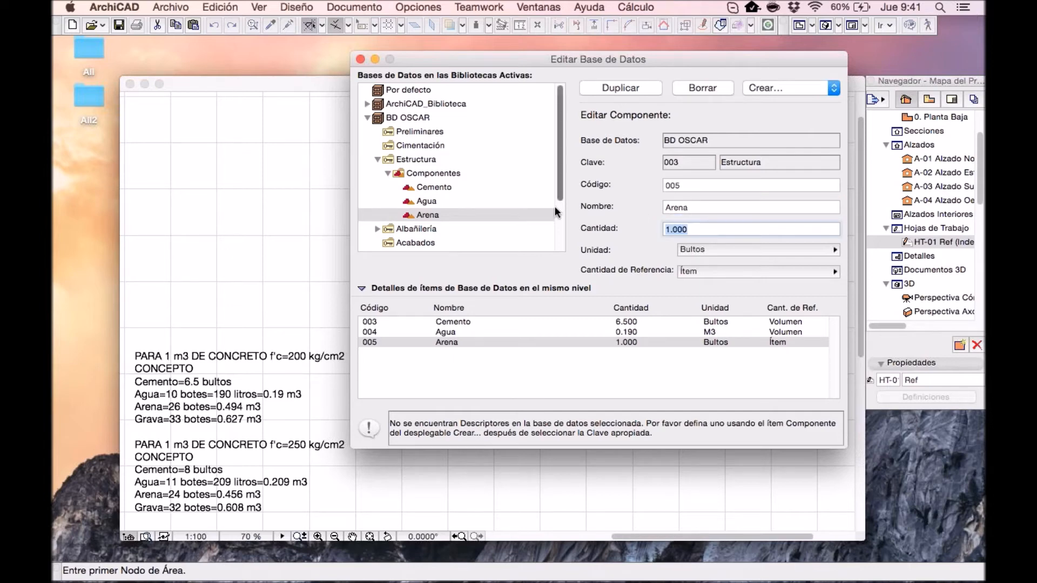
text(.490)
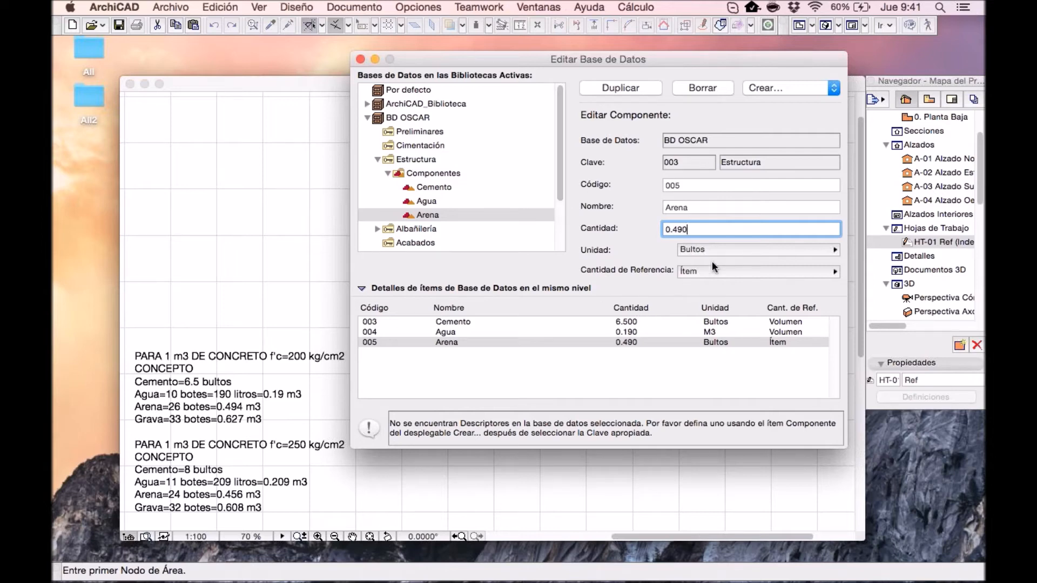
click(721, 248)
click(697, 231)
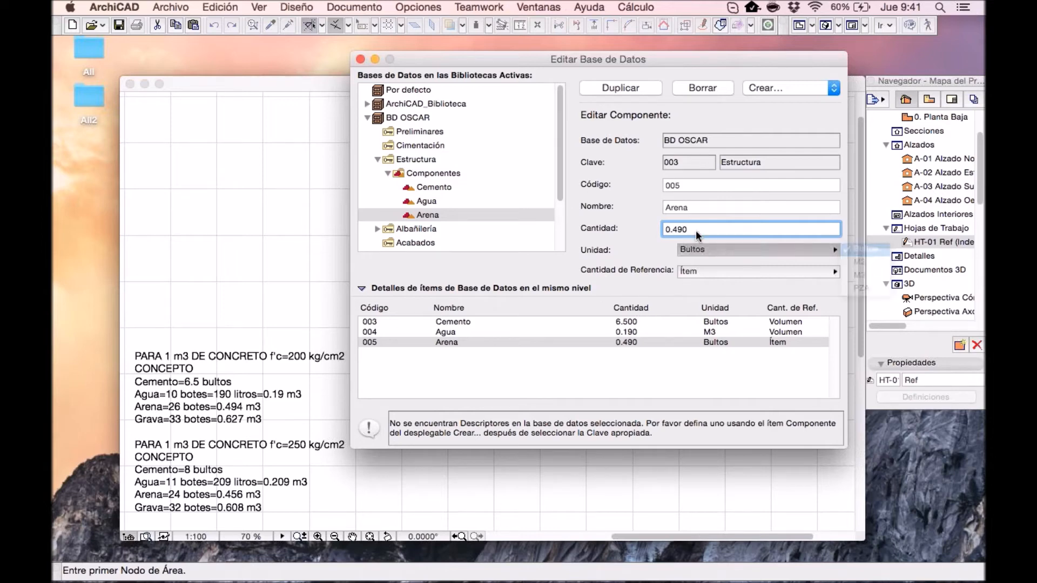
text(3)
key(BackSpace)
key(BackSpace)
text(4)
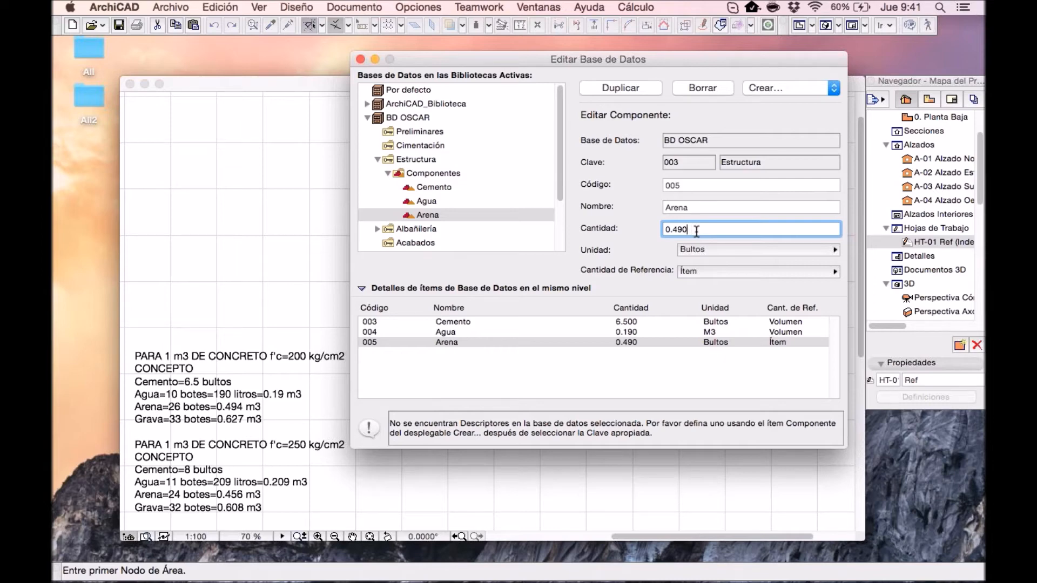
Step: Set the Arena component's unit to M3 and its reference quantity to Volumen
click(713, 251)
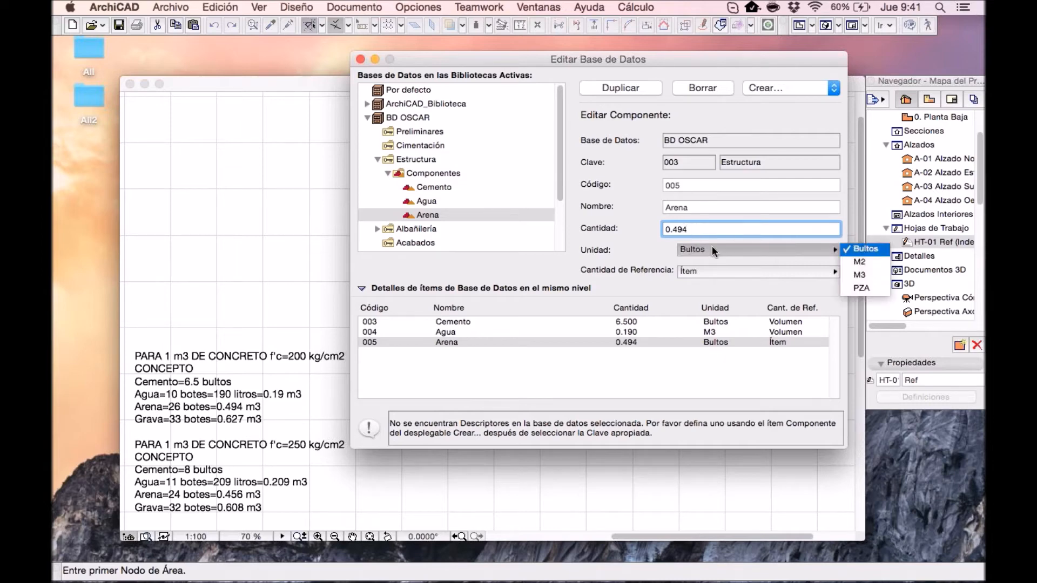
click(852, 275)
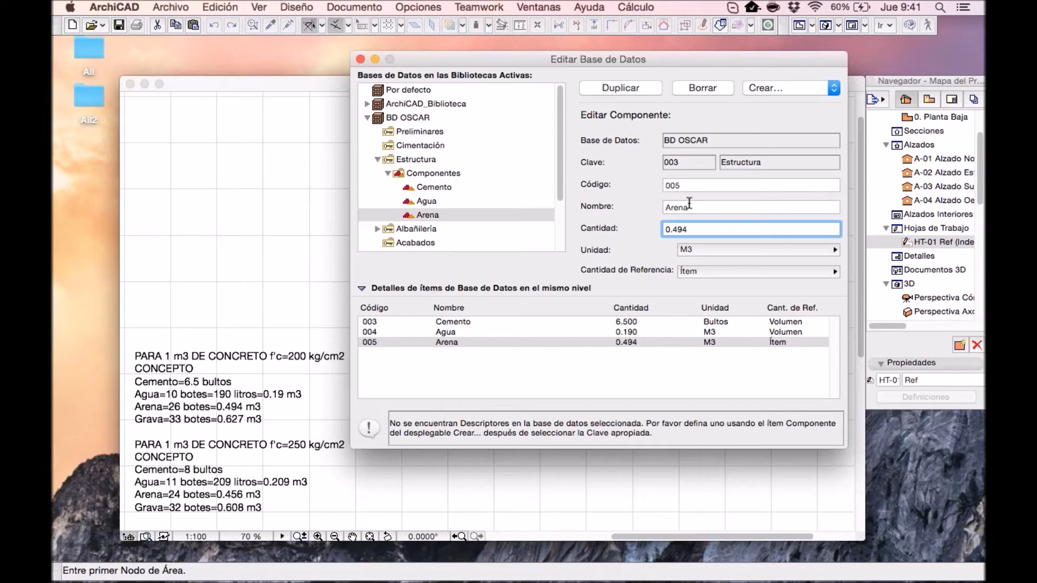
click(706, 273)
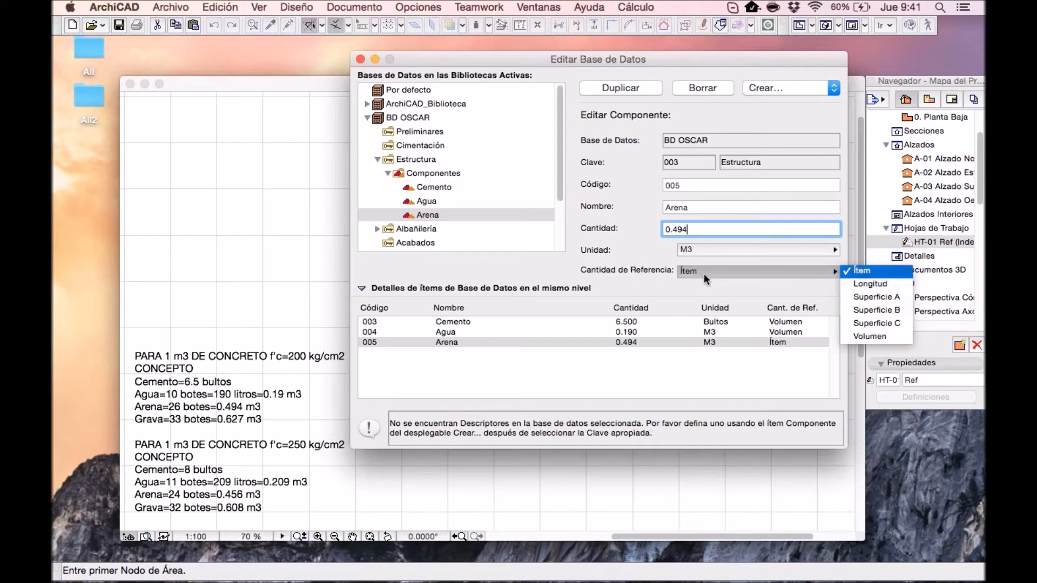
click(860, 336)
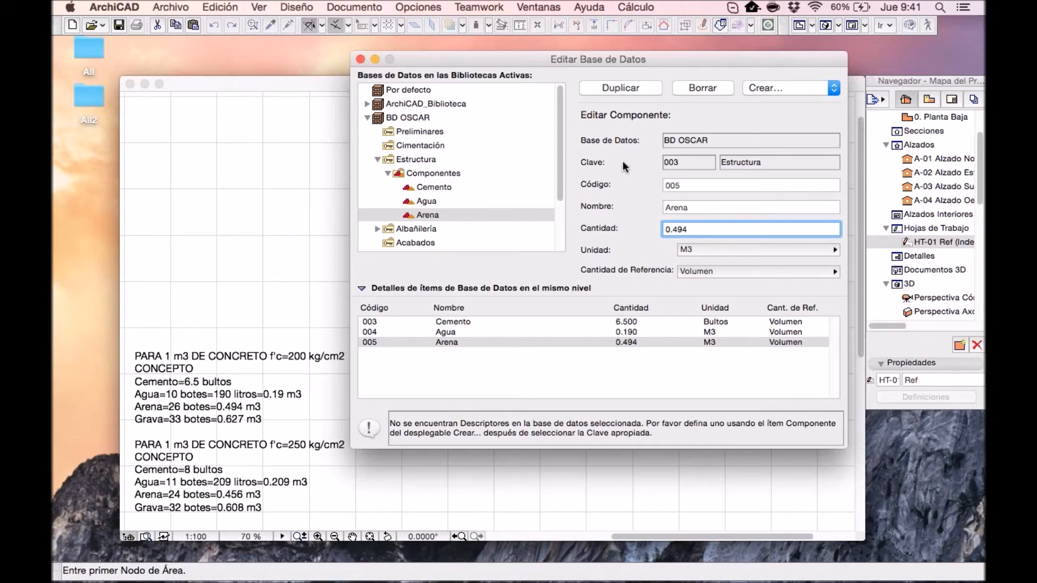
Step: Create a fourth component under Estructura named Grava with quantity 0.627
click(763, 93)
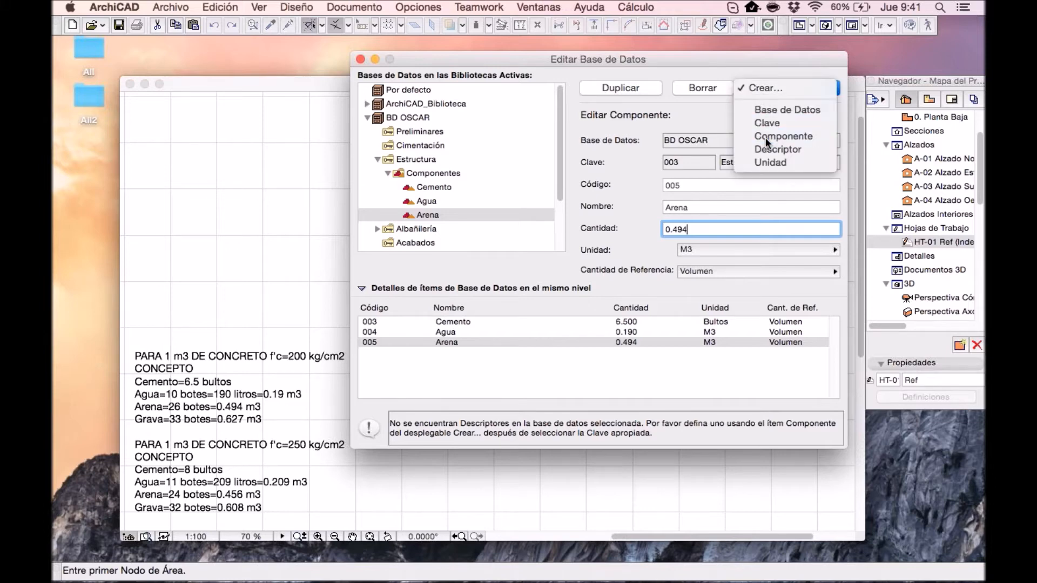
click(766, 137)
key(shift+Tab)
text(G)
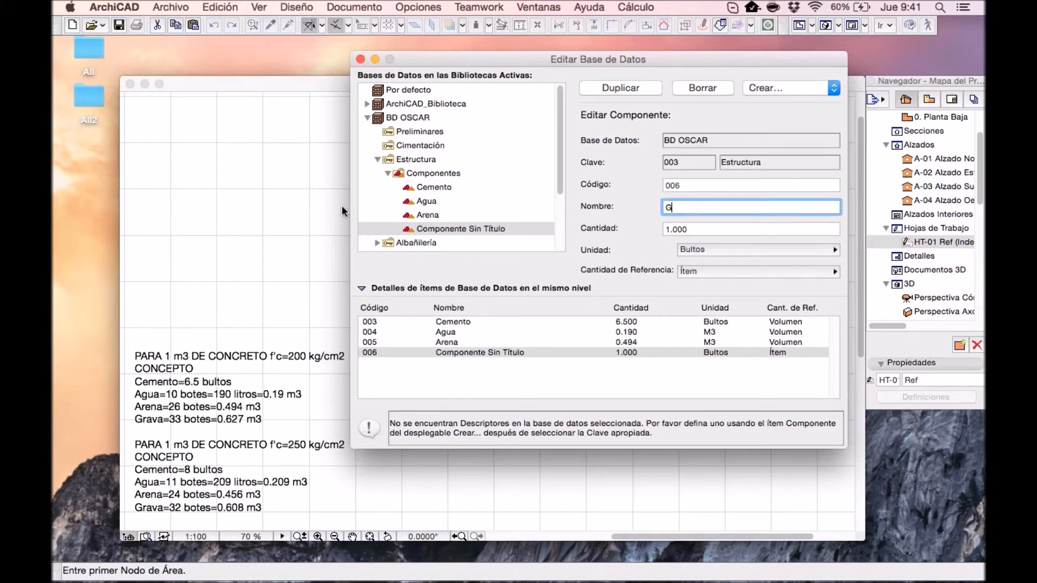
text(rava)
key(Tab)
text(.627)
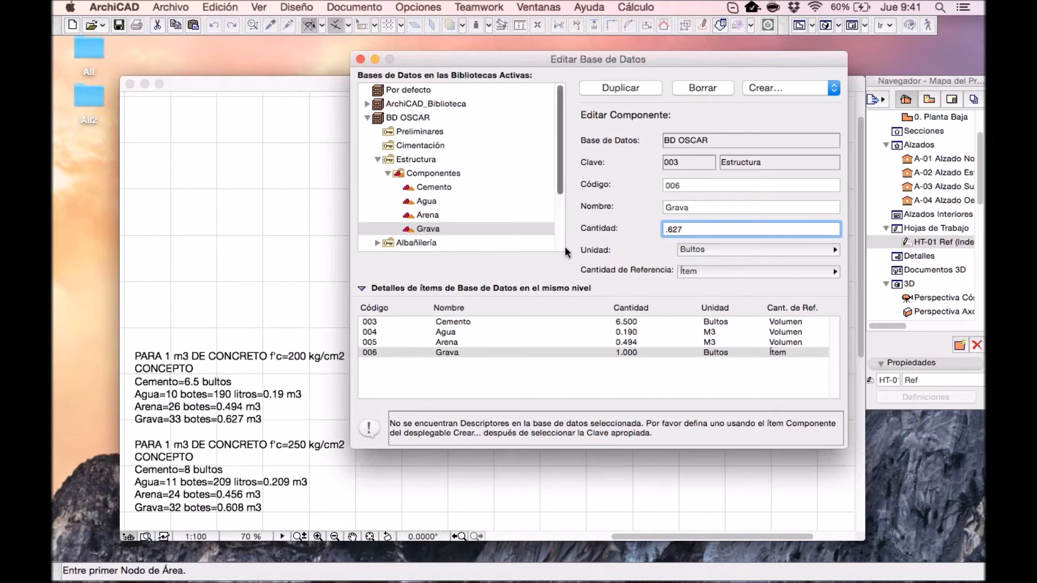
Step: Set the Grava component's unit to M3 and reference quantity to Volumen, and close the database editor, saving the changes
click(699, 251)
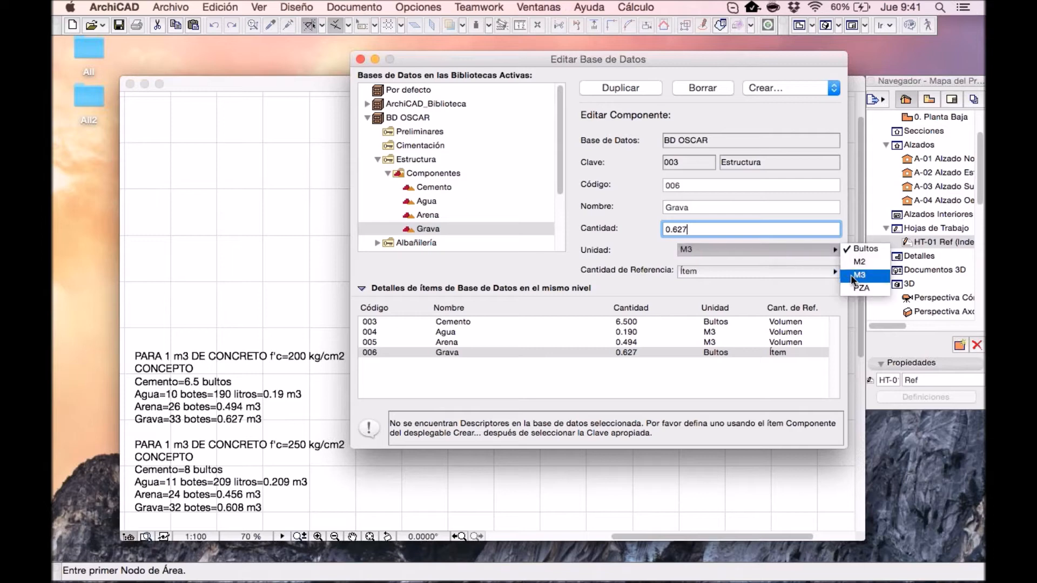
click(851, 274)
click(713, 269)
click(867, 337)
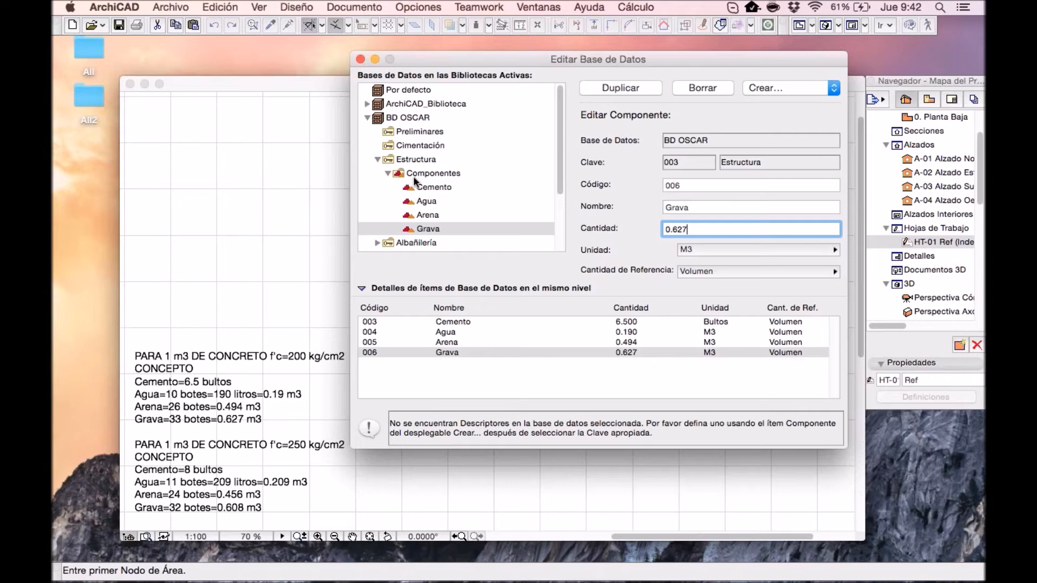
click(360, 59)
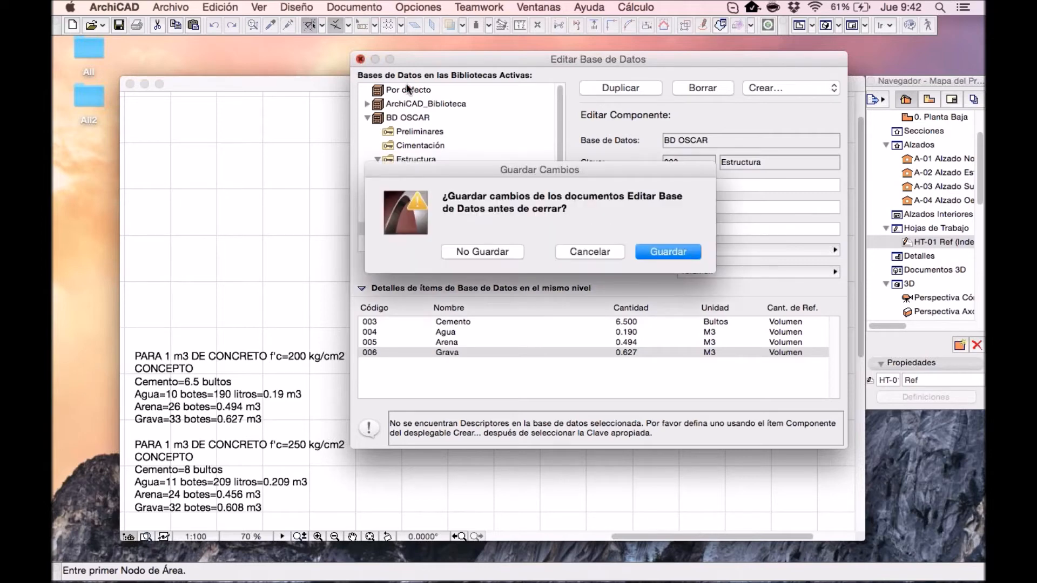
click(660, 251)
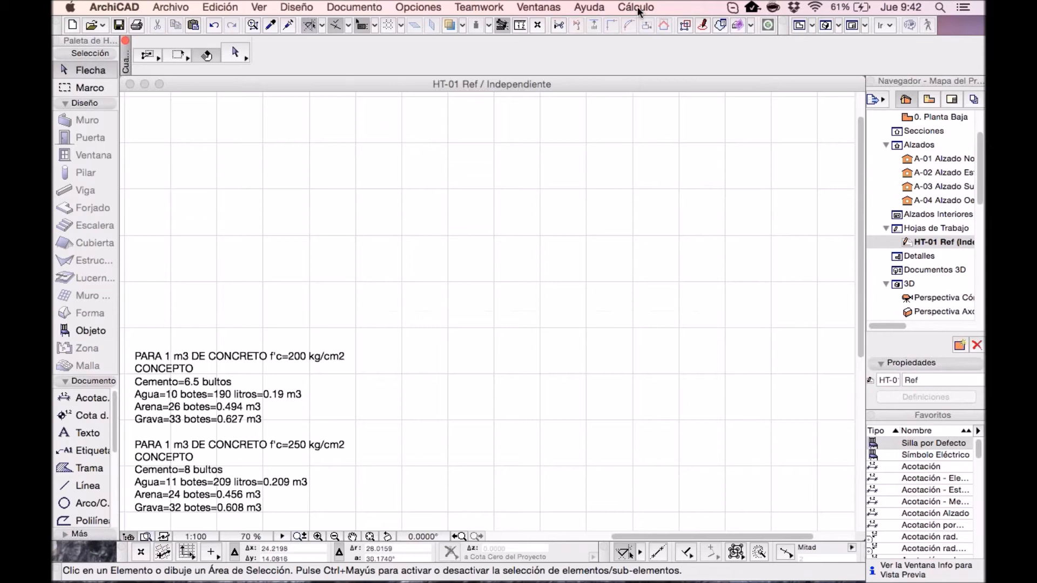
Step: Create a new properties object and open its component list for editing
click(636, 7)
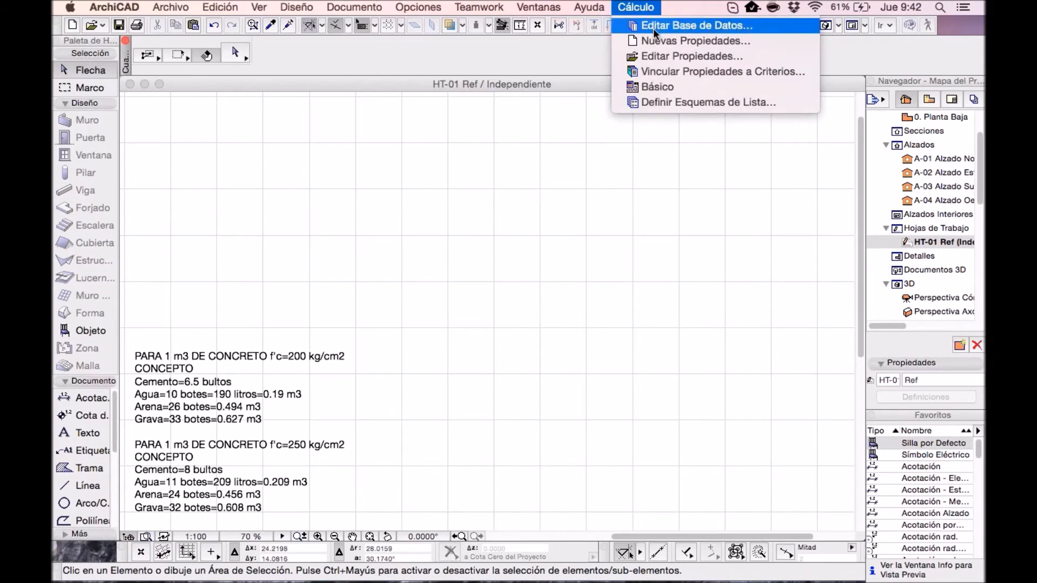
click(660, 43)
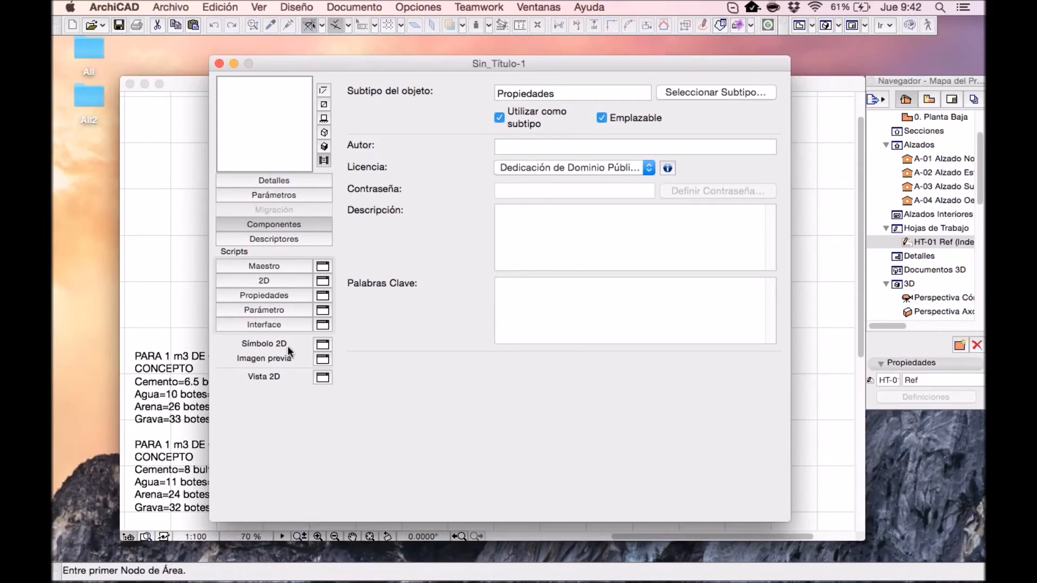
click(280, 239)
click(275, 224)
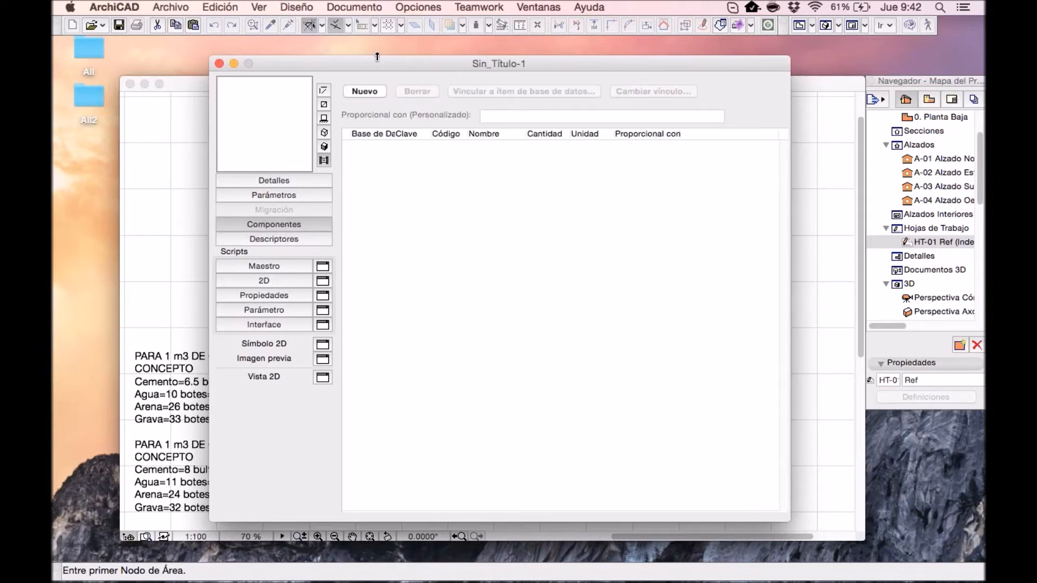
drag(404, 59, 428, 66)
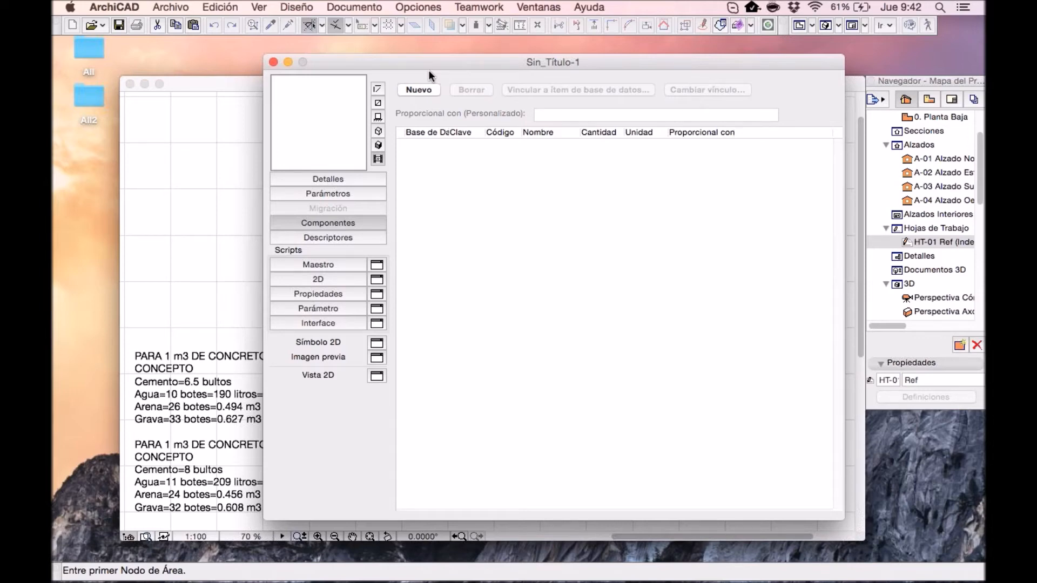
Step: Add a component entry to the properties object and link it to Cemento from the Estructura key of the custom database
click(419, 90)
click(507, 235)
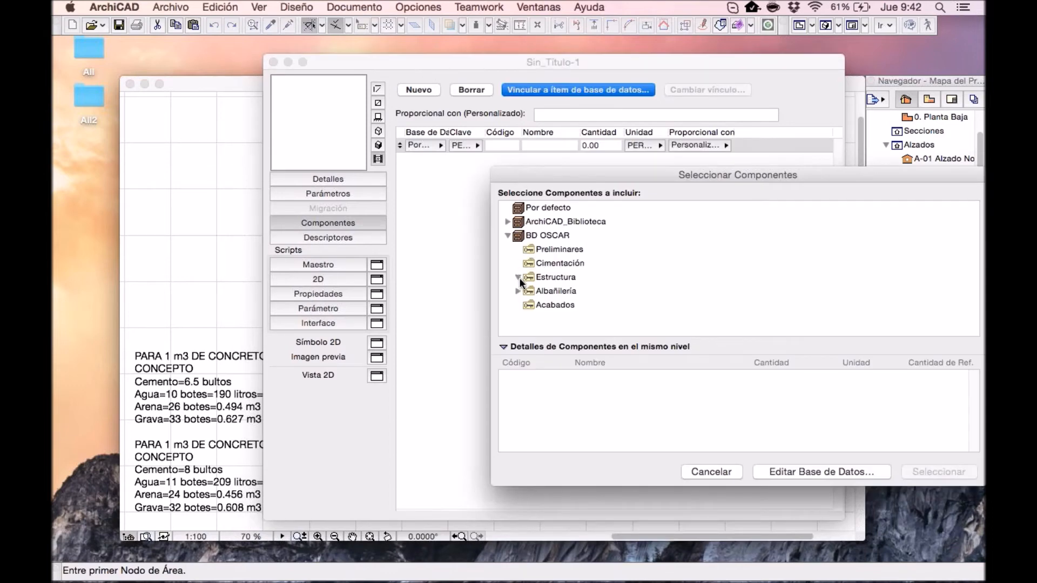
click(518, 277)
click(560, 293)
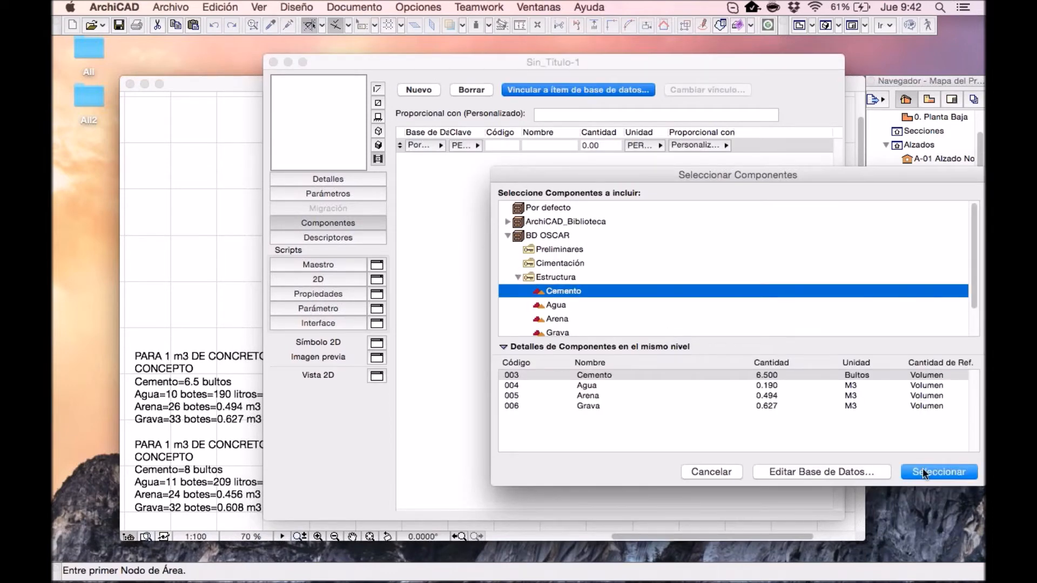
key(Return)
Step: Add a second component entry linked to the Agua item under Estructura in the custom database
click(418, 89)
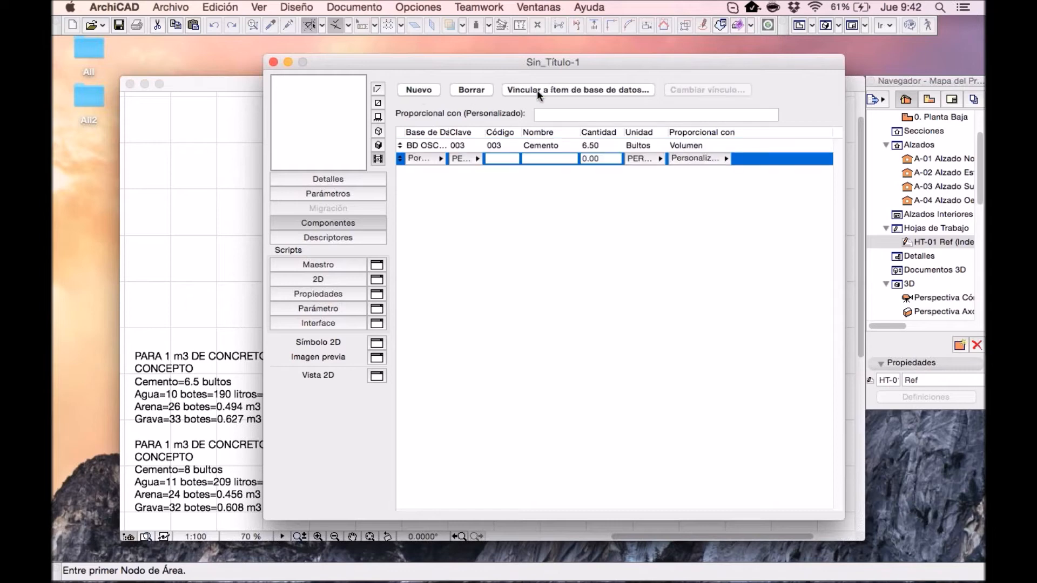
click(537, 90)
click(507, 236)
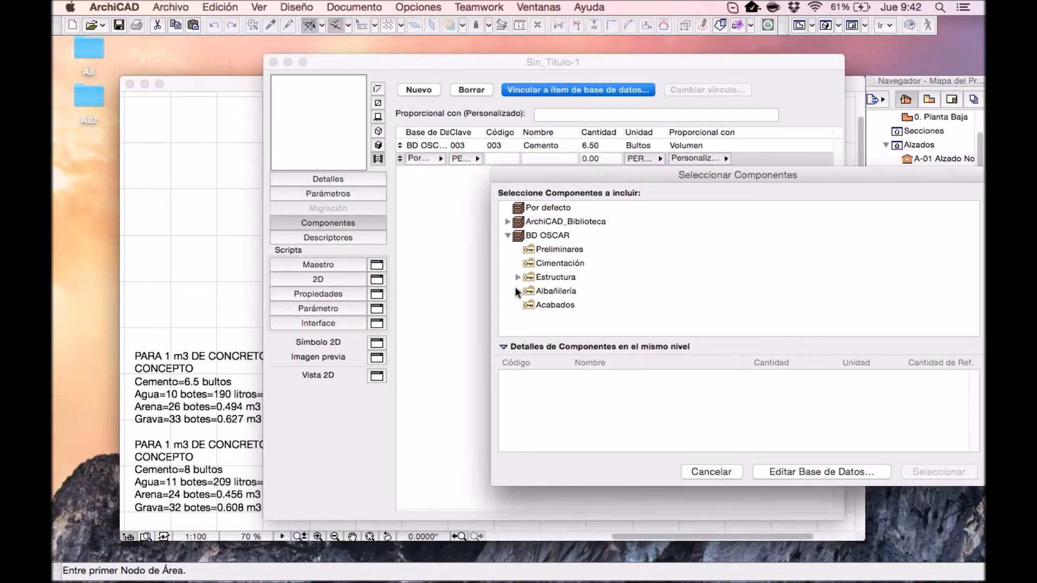
click(517, 277)
click(553, 304)
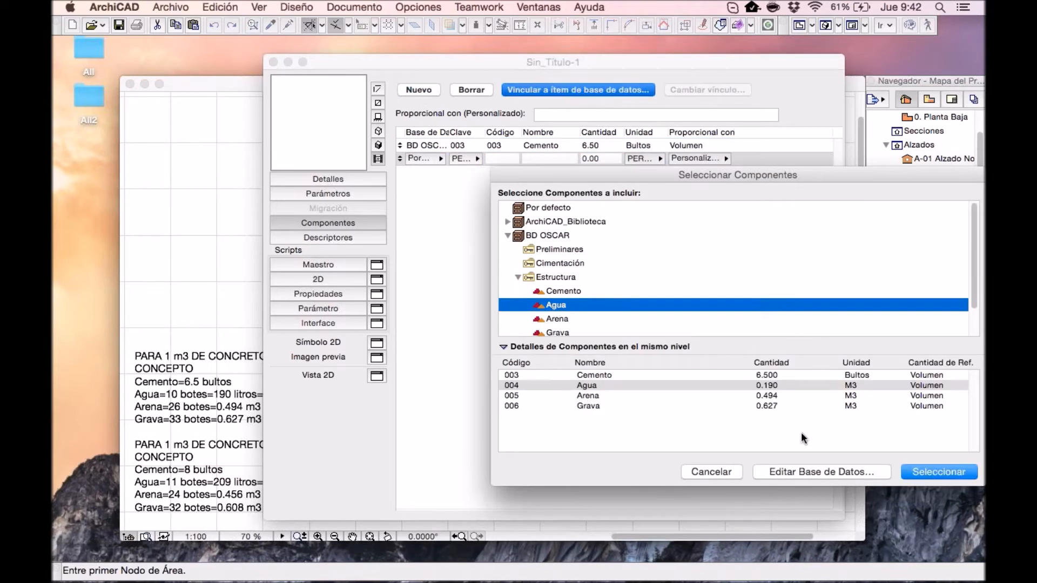
click(912, 473)
Step: Add a third component entry linked to the Arena item under Estructura in the custom database
click(420, 90)
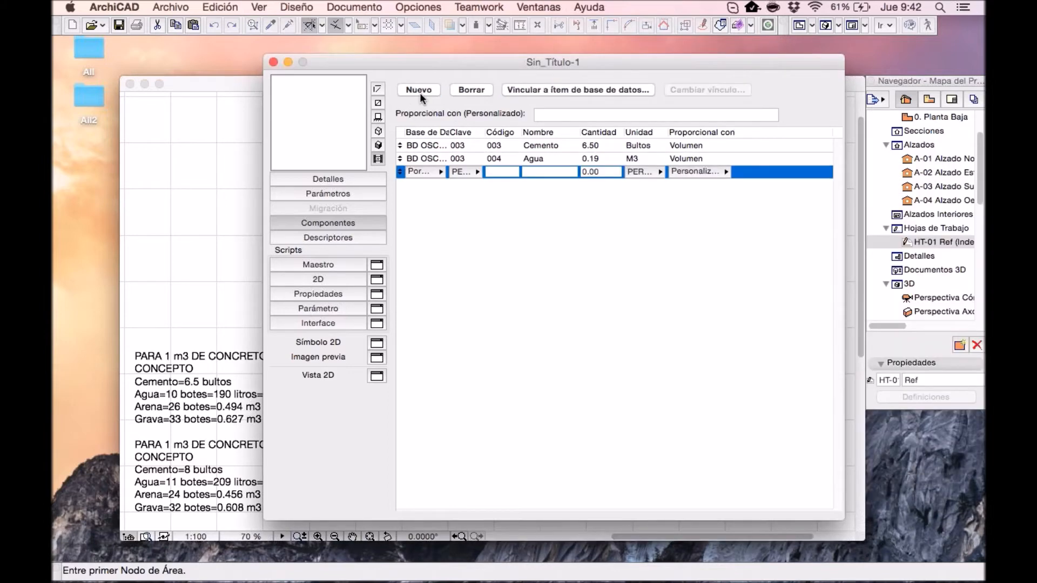
click(525, 90)
click(507, 236)
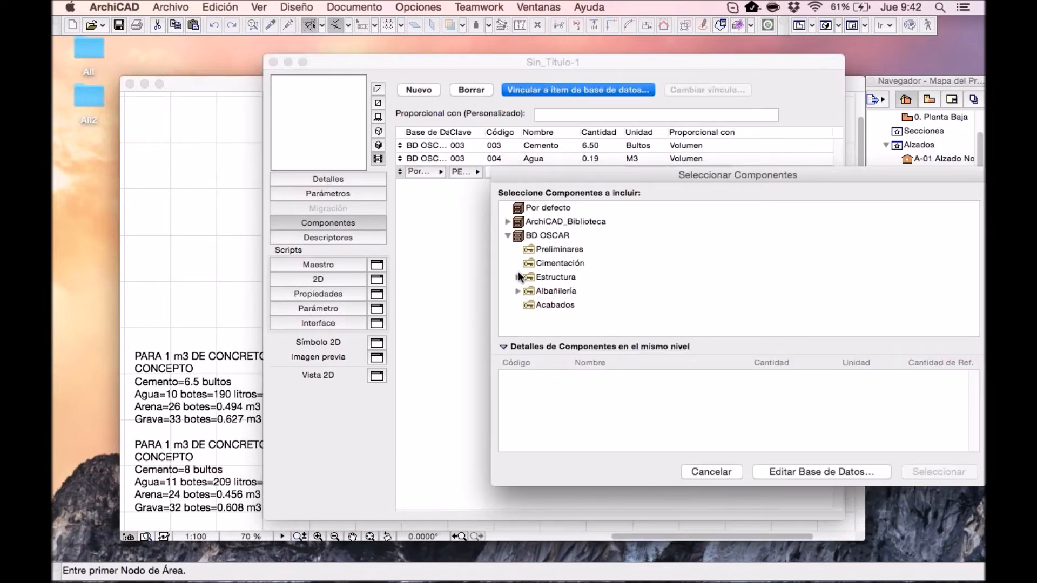
click(518, 277)
click(562, 319)
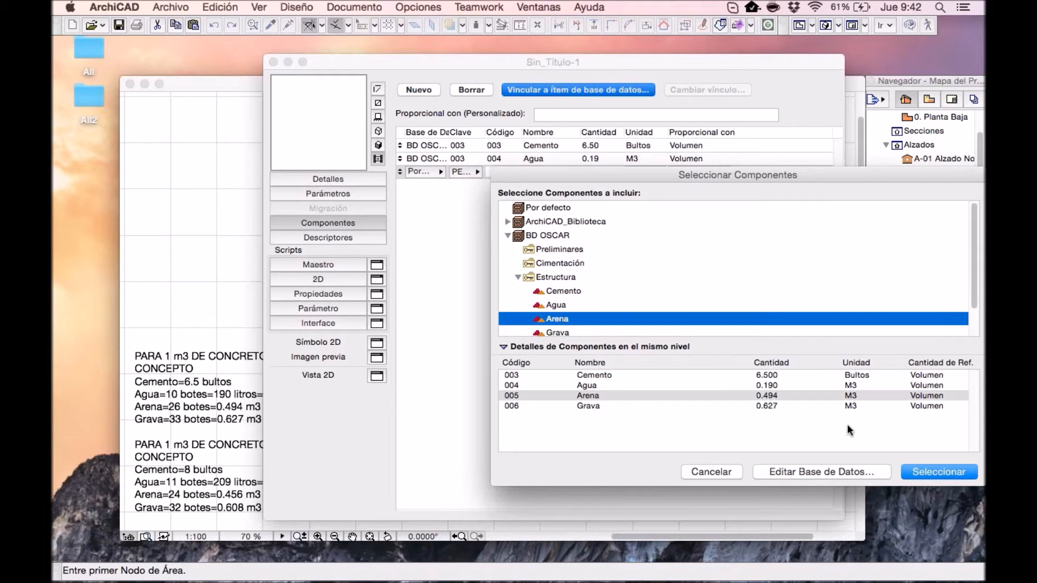
click(913, 471)
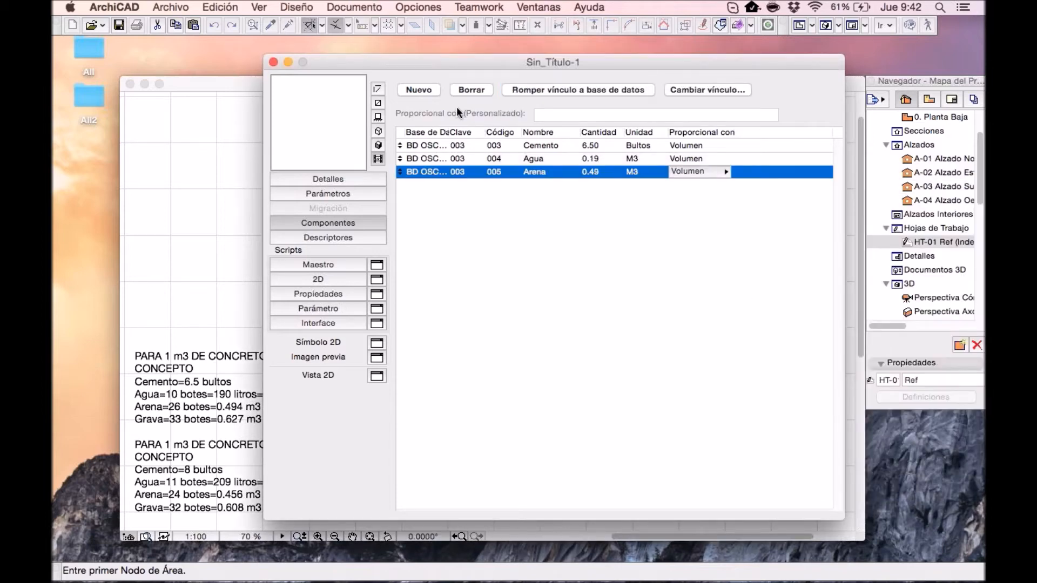
Step: Add a fourth component entry linked to the Grava item under Estructura in the custom database
click(422, 87)
click(527, 90)
click(506, 233)
click(518, 277)
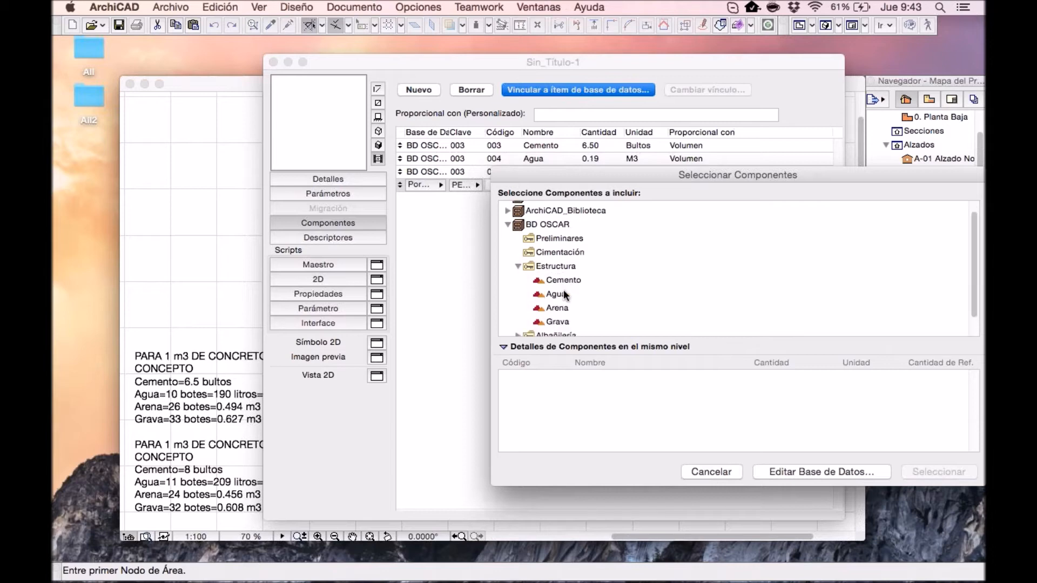
click(560, 301)
click(922, 471)
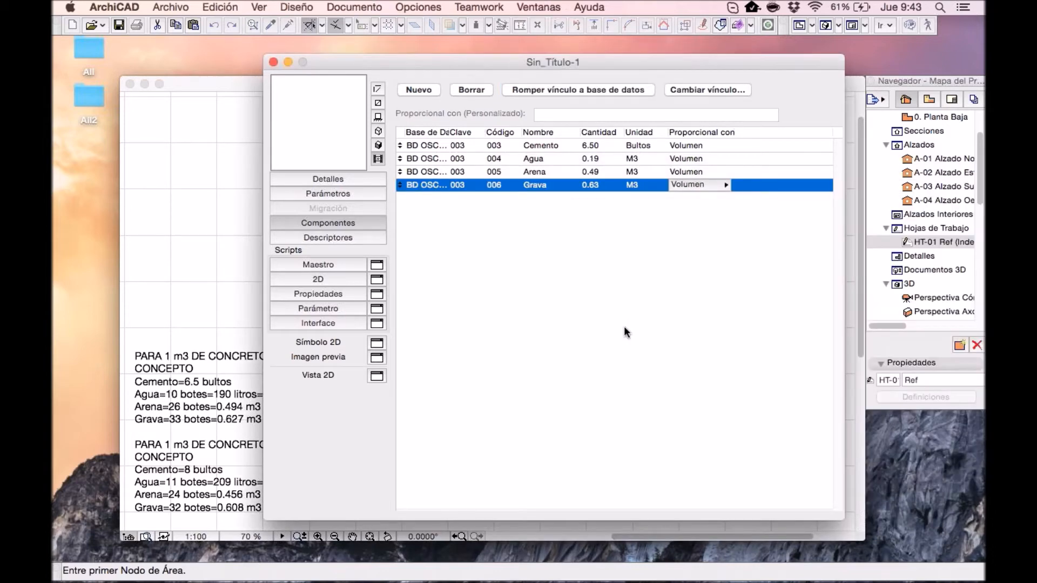
click(624, 324)
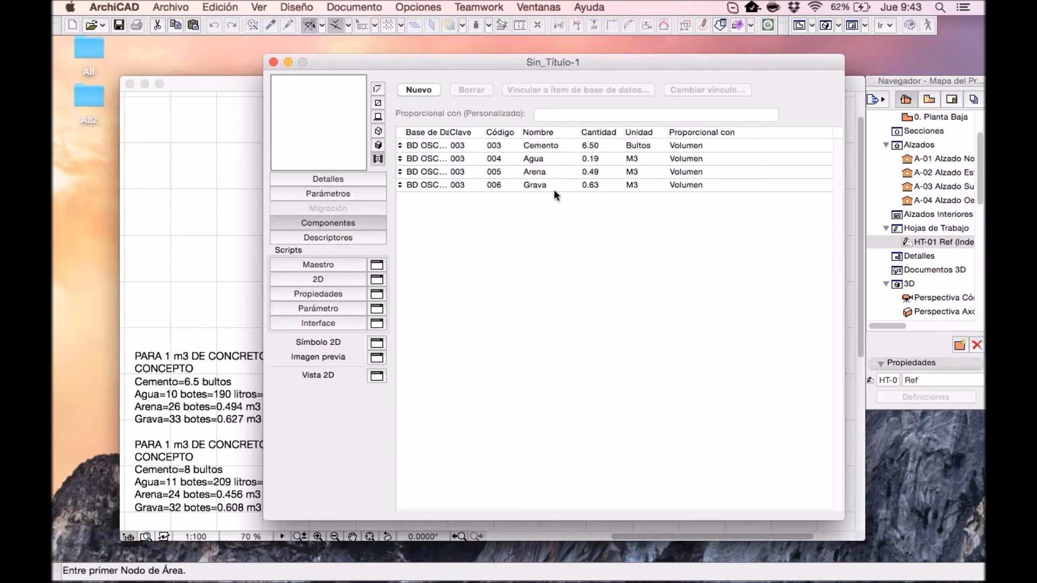
drag(491, 63, 505, 80)
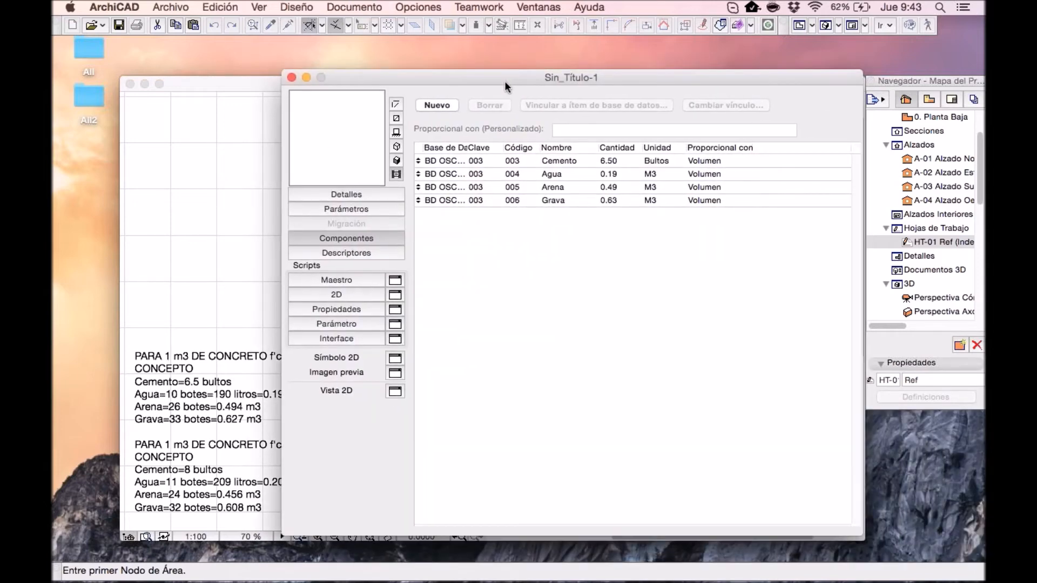
Step: Close the new properties object and save it to the embedded library as "Concreto 200"
click(291, 77)
click(680, 253)
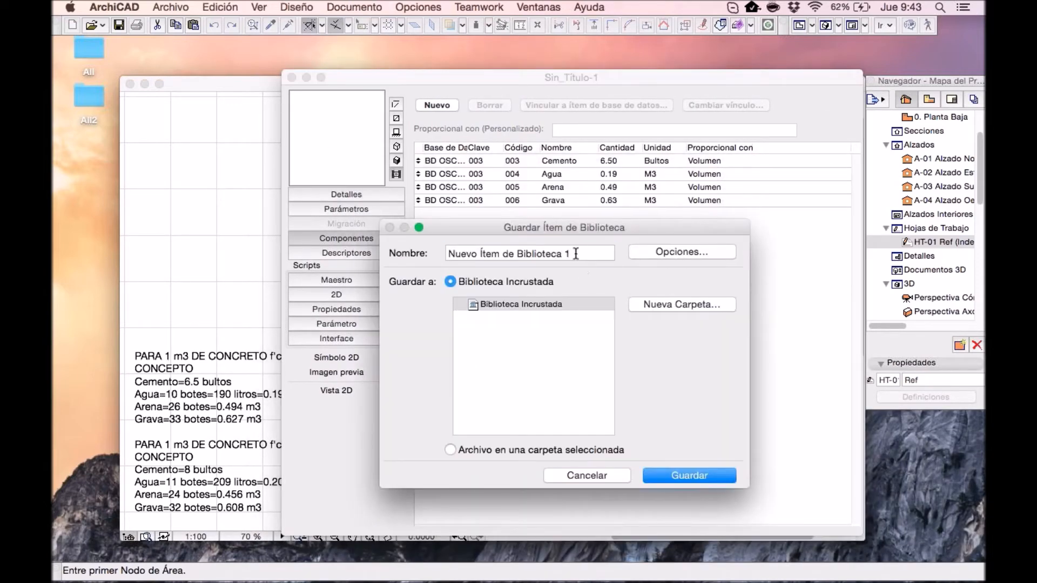
text(Concreto 200)
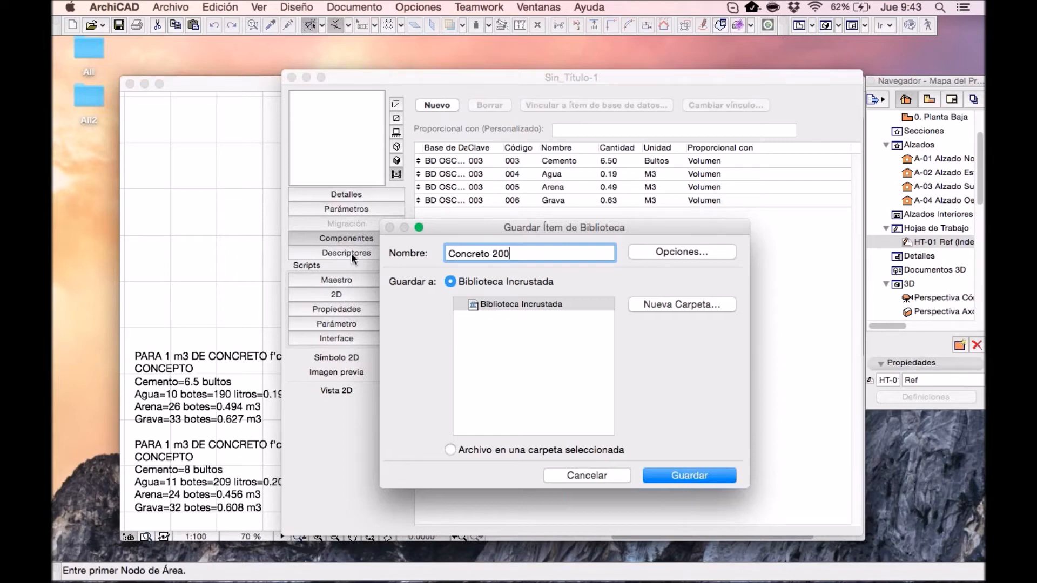
click(705, 478)
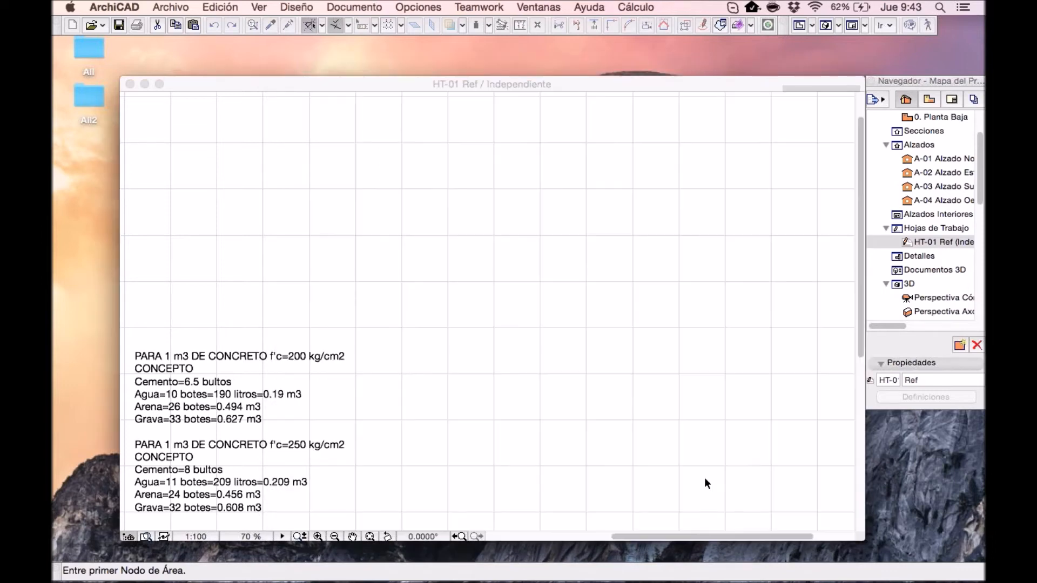
Step: Open the Planta Baja floor plan and set the default slab to a basic structure in Hormigón Armado - Estructural
double_click(940, 120)
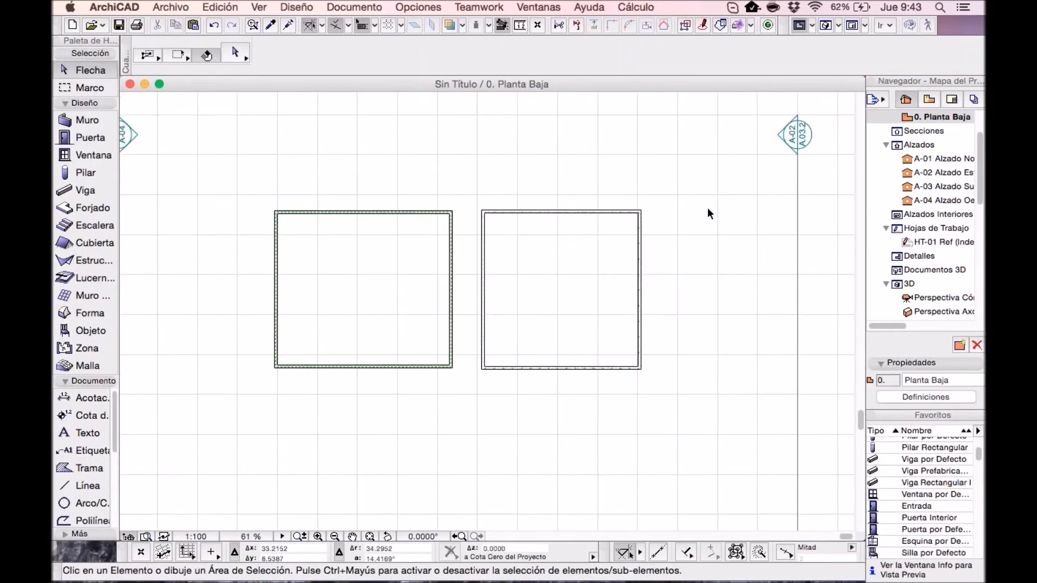
double_click(97, 210)
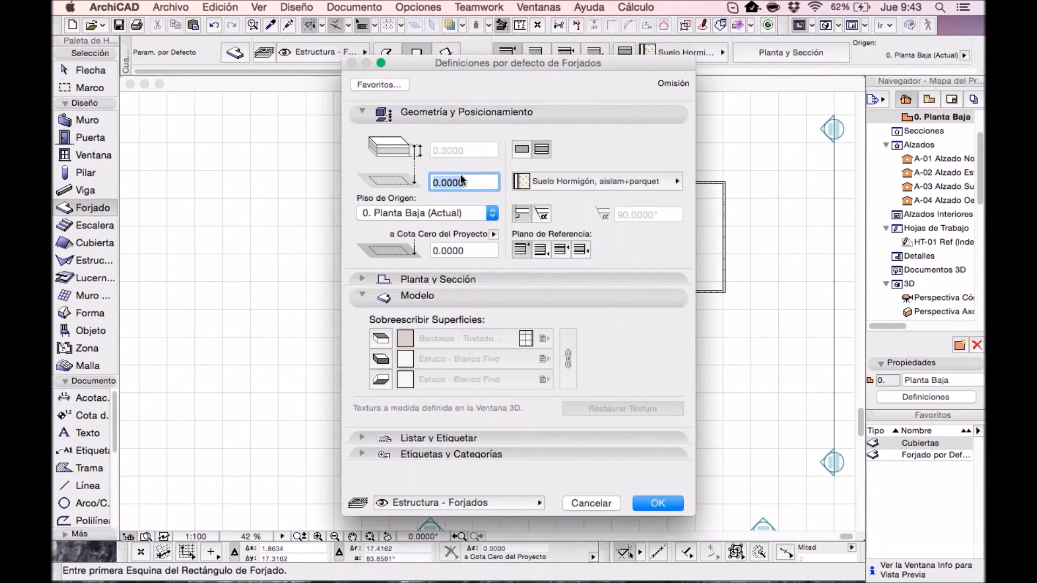
click(522, 150)
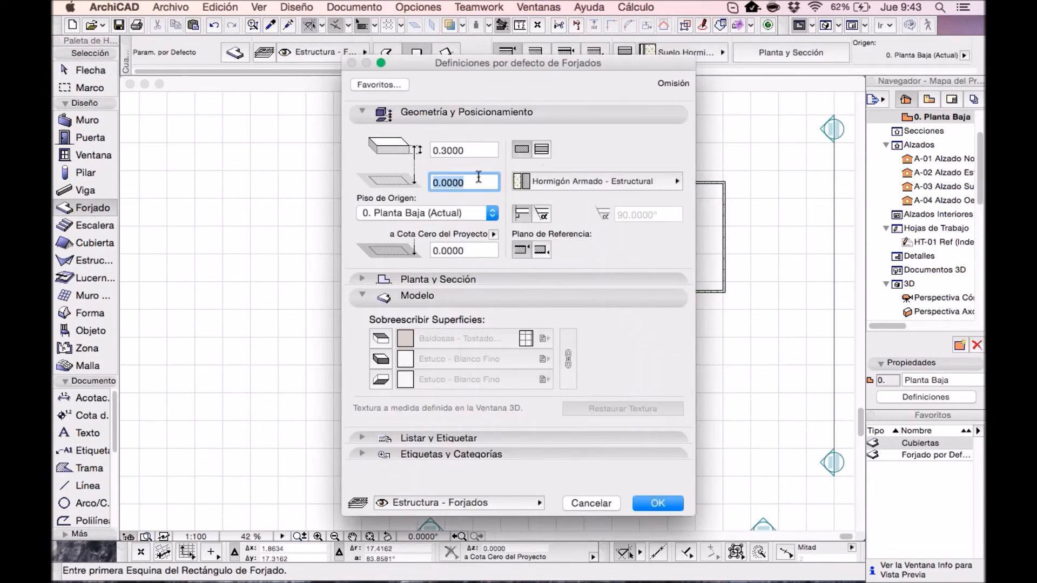
click(546, 180)
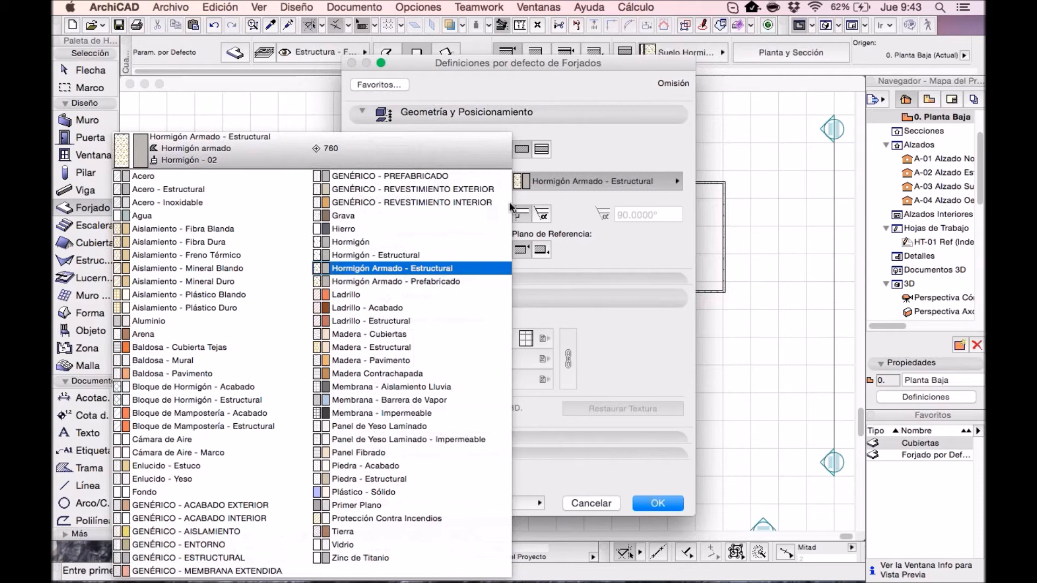
click(558, 203)
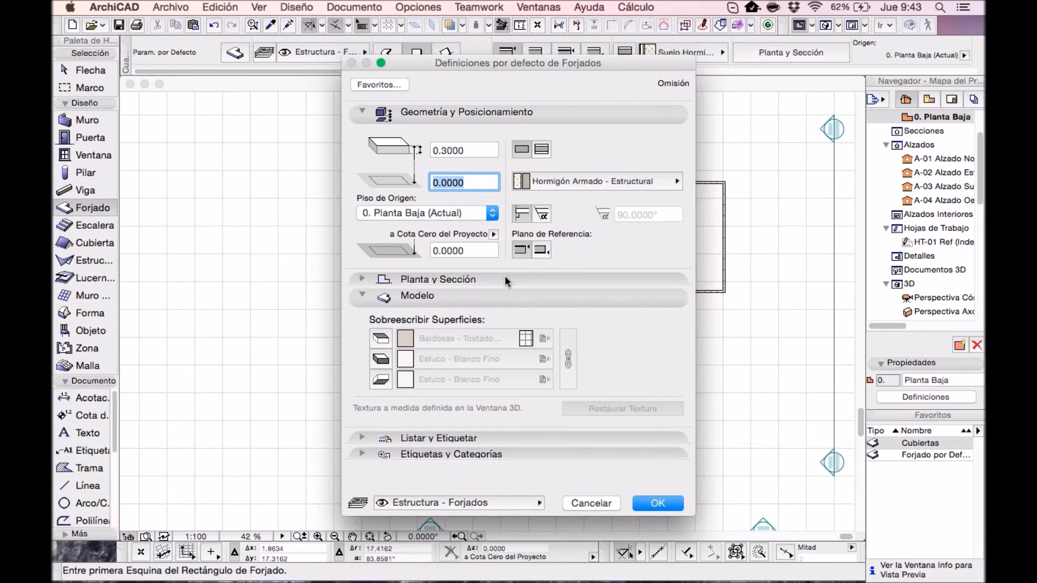
click(378, 439)
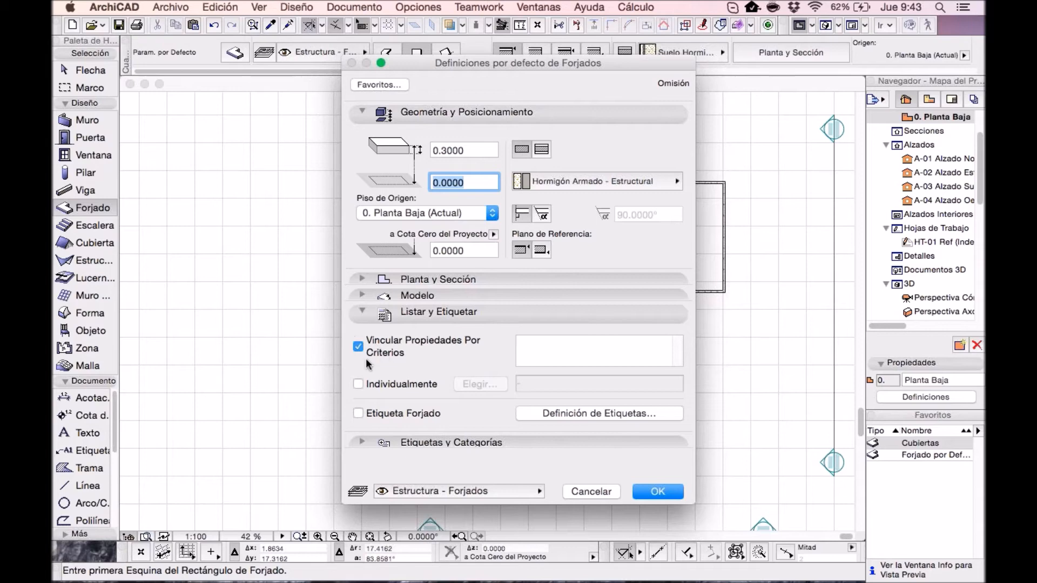
click(658, 492)
Step: Draw two rectangular slabs side by side below the two existing wall enclosures
scroll(532, 204, down, 5)
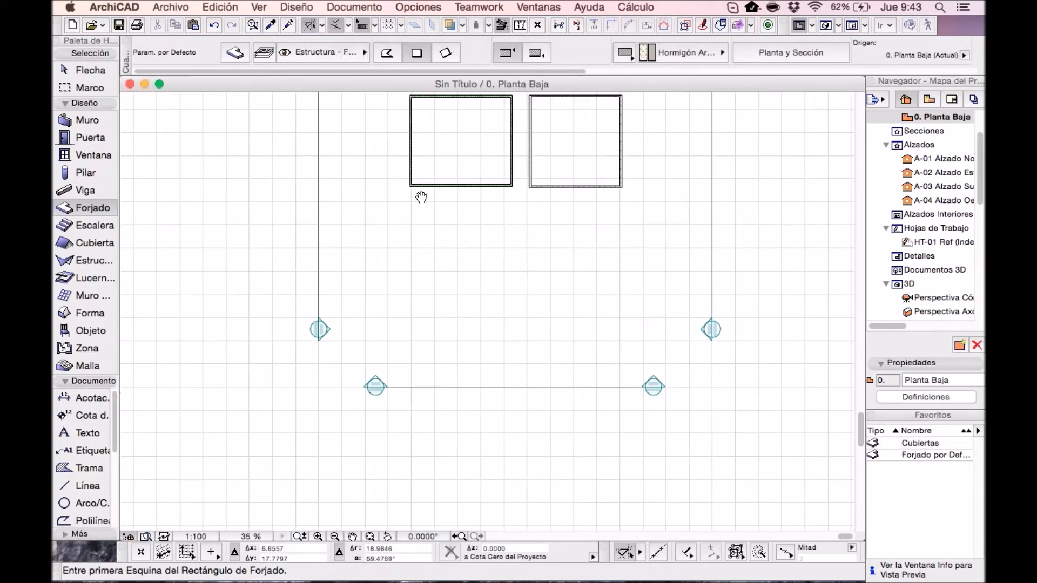
click(373, 208)
click(502, 321)
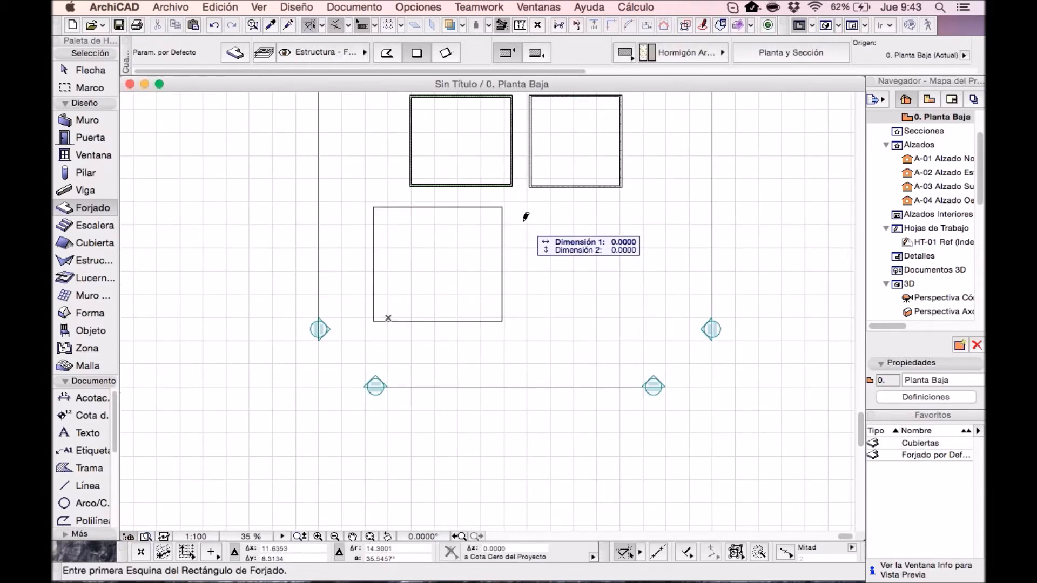
click(523, 222)
click(649, 368)
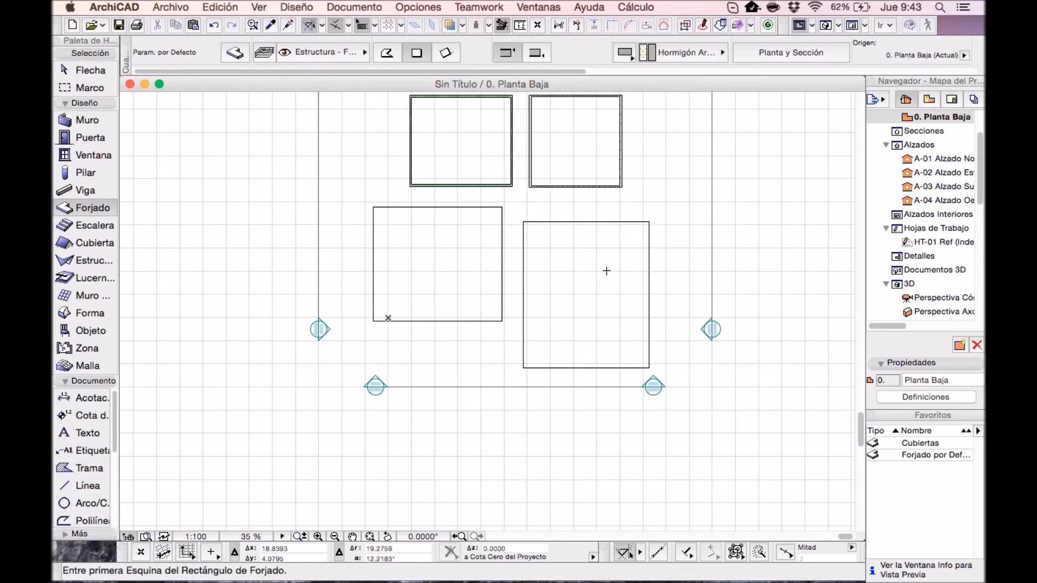
scroll(607, 270, up, 3)
scroll(476, 308, up, 3)
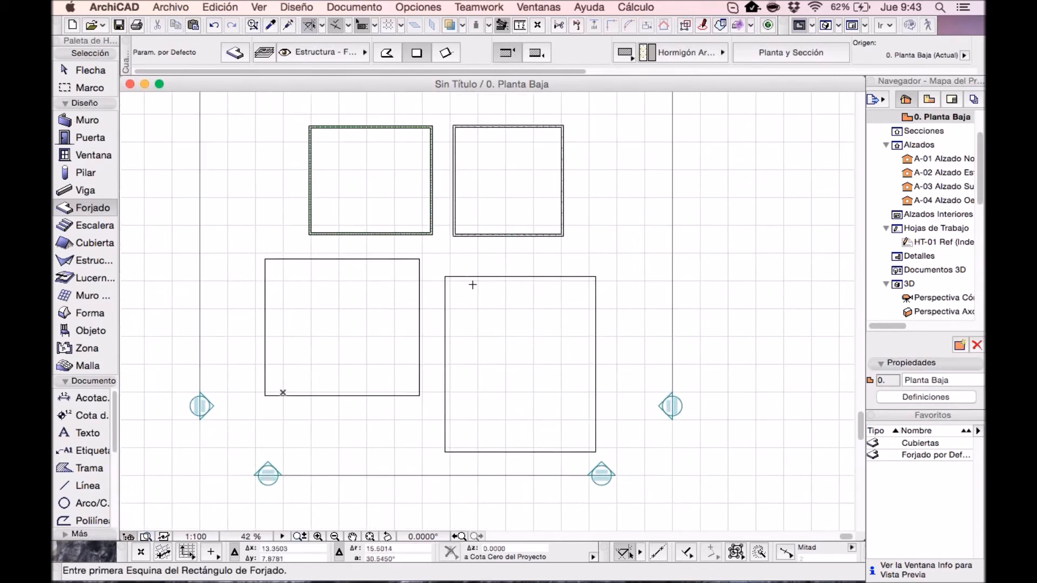
scroll(479, 288, left, 2)
Step: Create a new property link by criteria in BD OSCAR and set its element type to Forjado
click(636, 7)
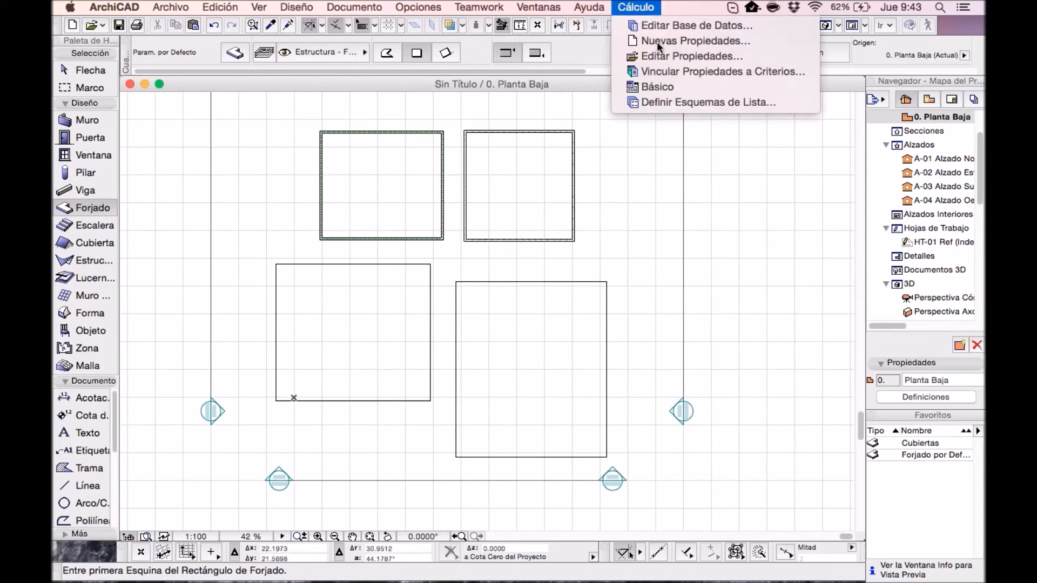
click(684, 72)
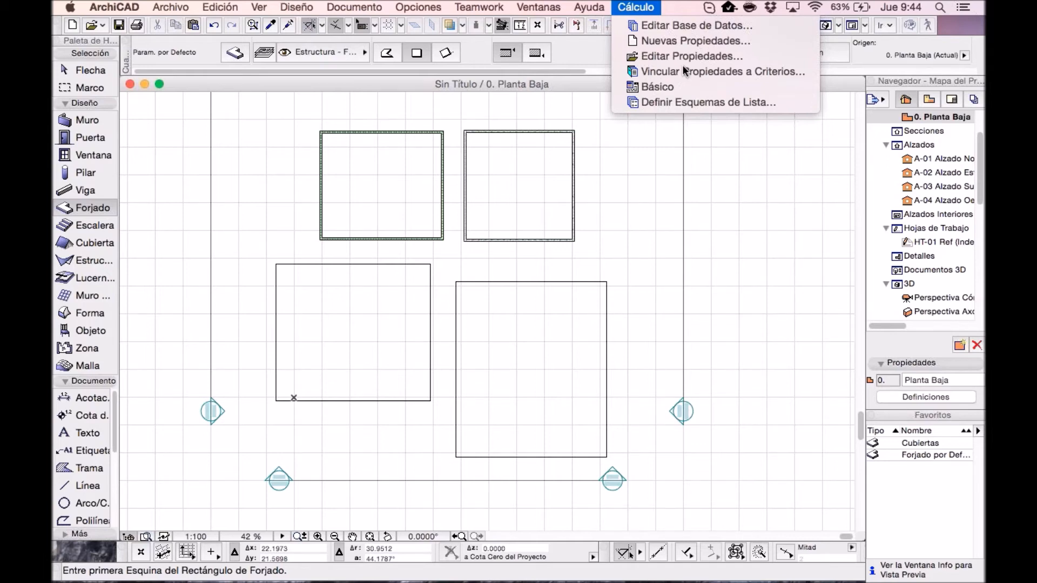
click(685, 70)
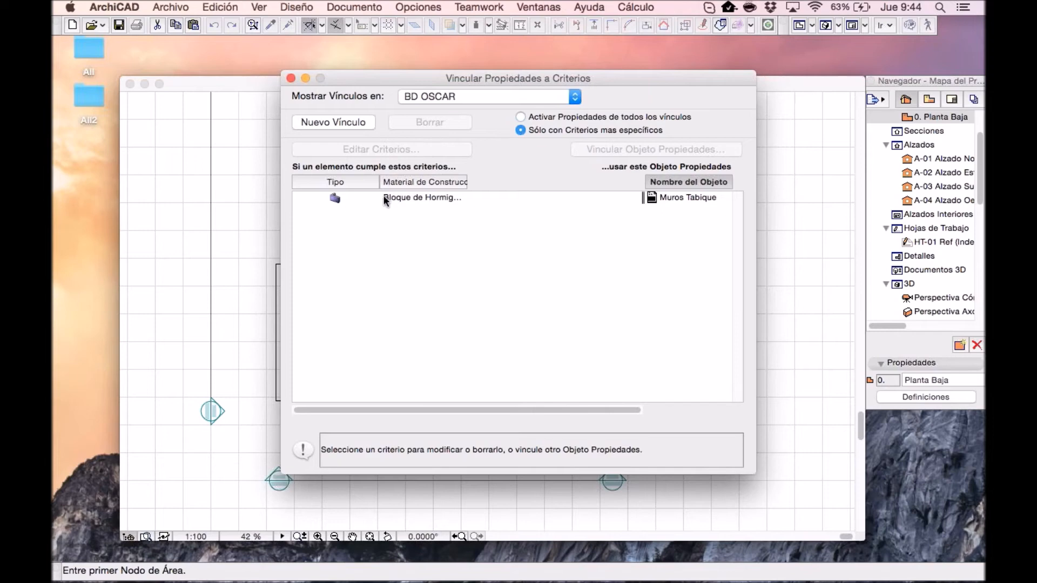
click(341, 122)
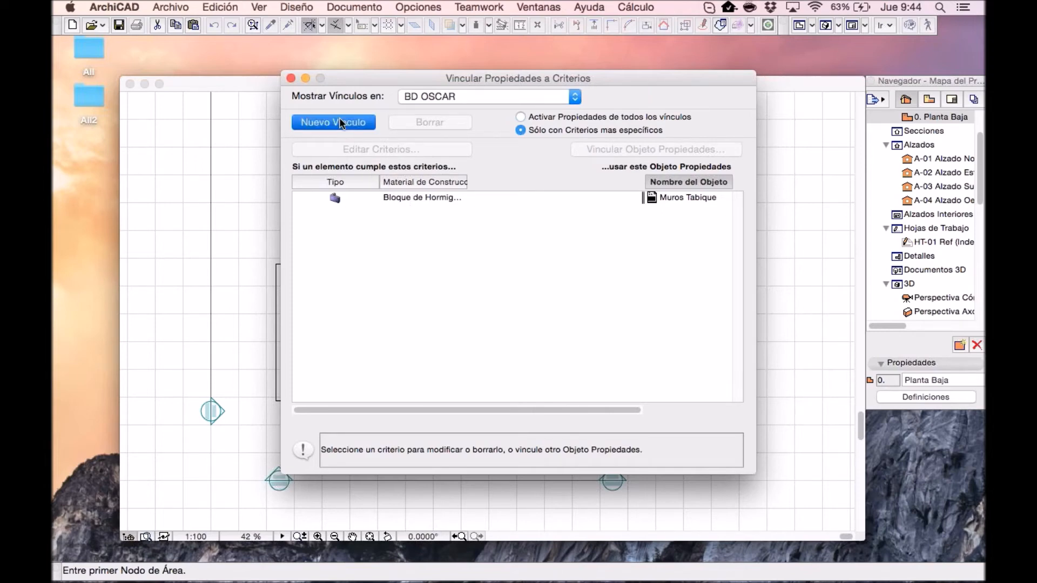
click(365, 150)
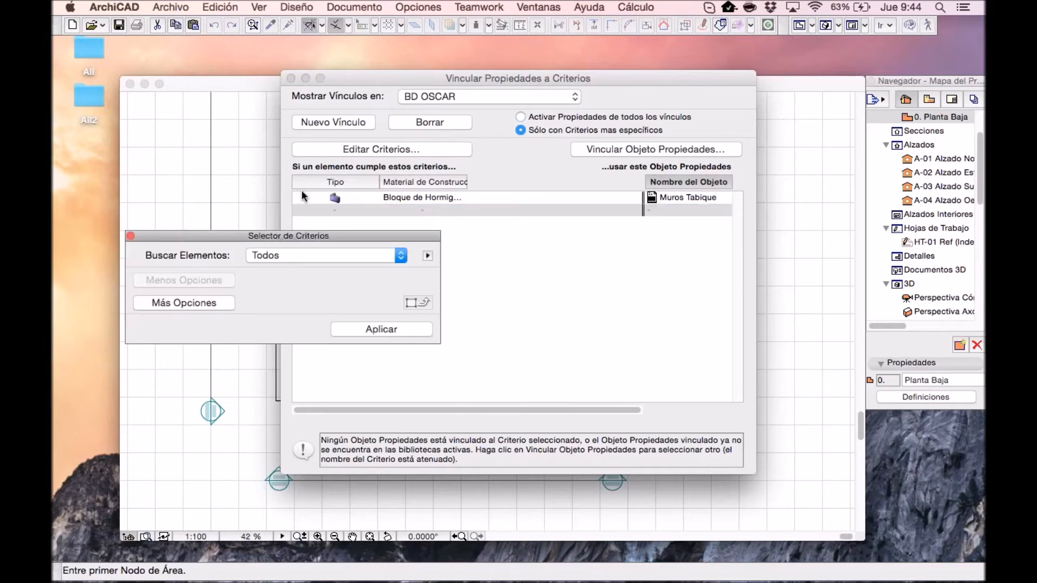
click(275, 254)
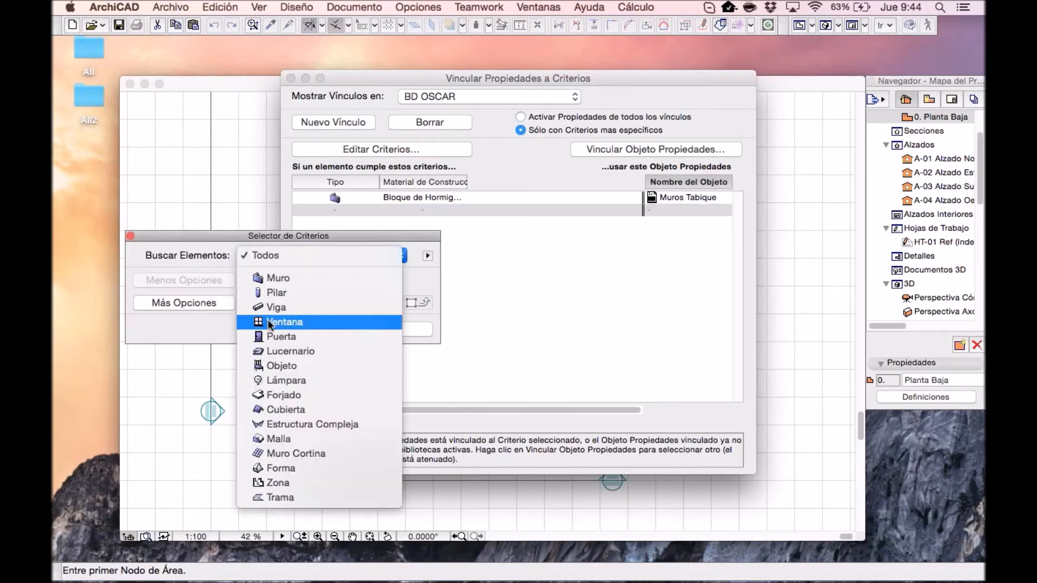
scroll(278, 394, down, 1)
click(278, 391)
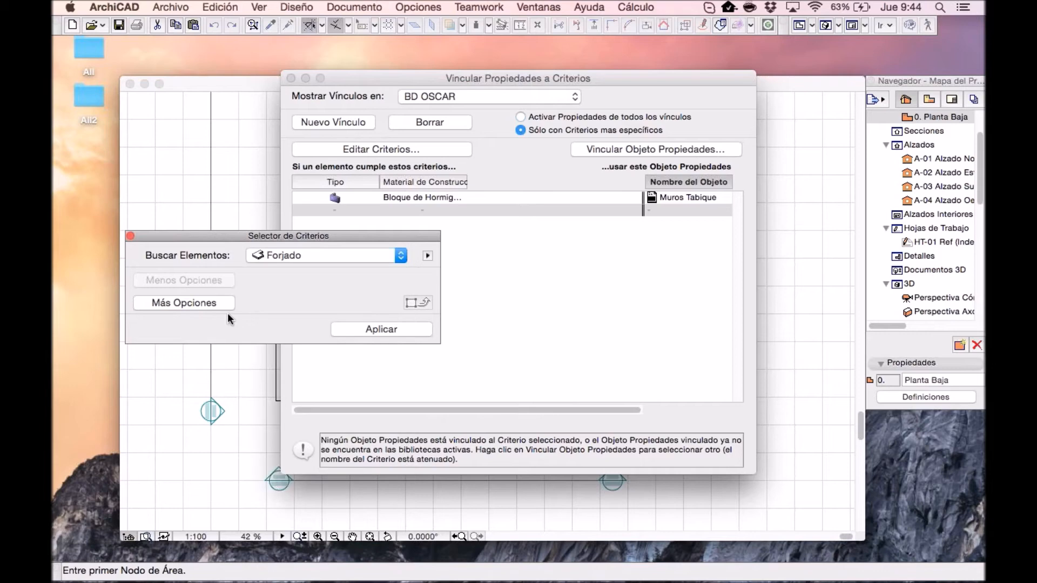
Step: Add a Material de Construcción criterion set to Hormigón Armado - Estructural and apply the slab criteria
click(204, 303)
click(200, 306)
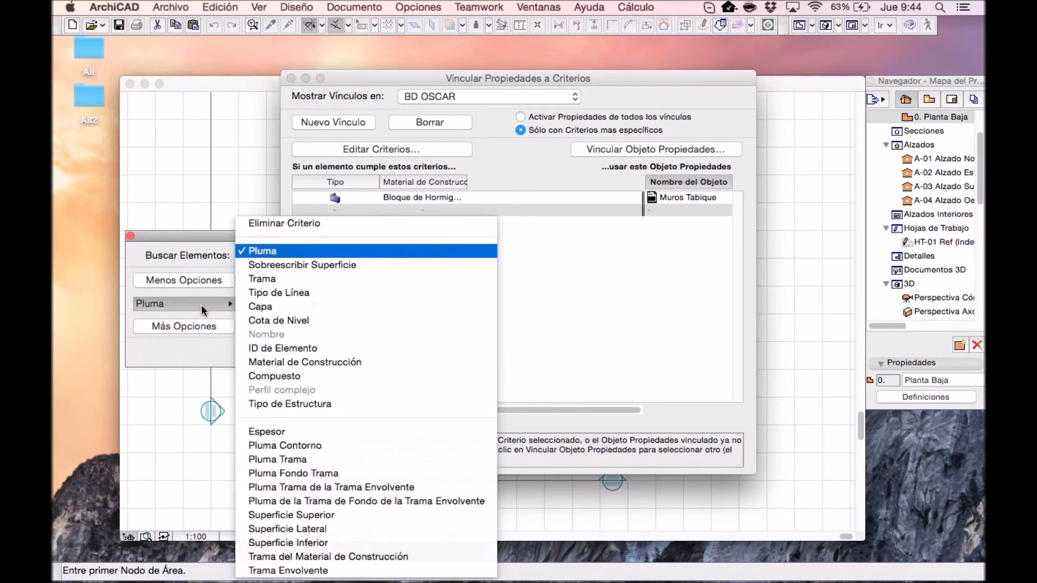
click(296, 362)
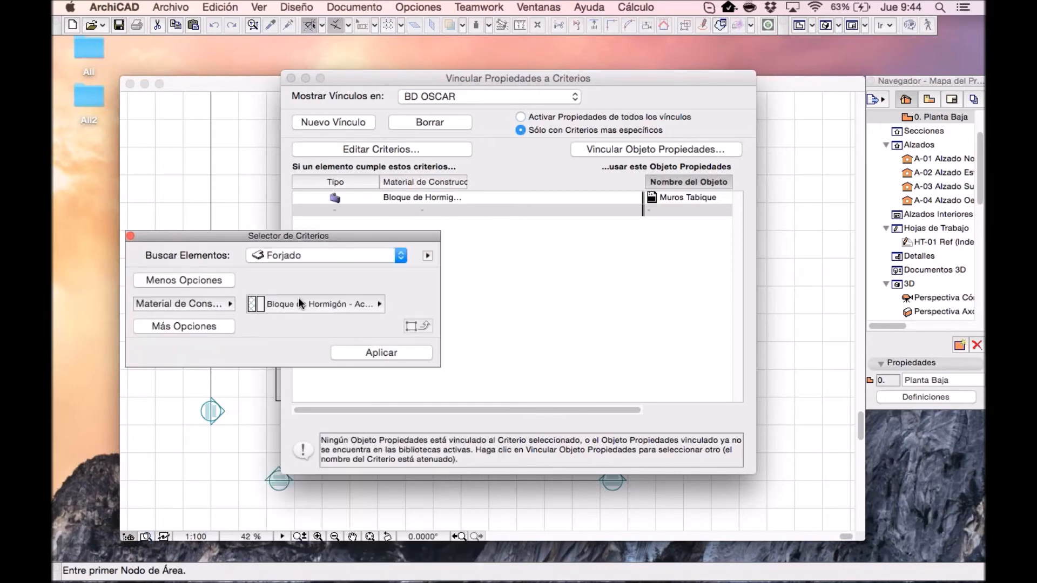
click(296, 306)
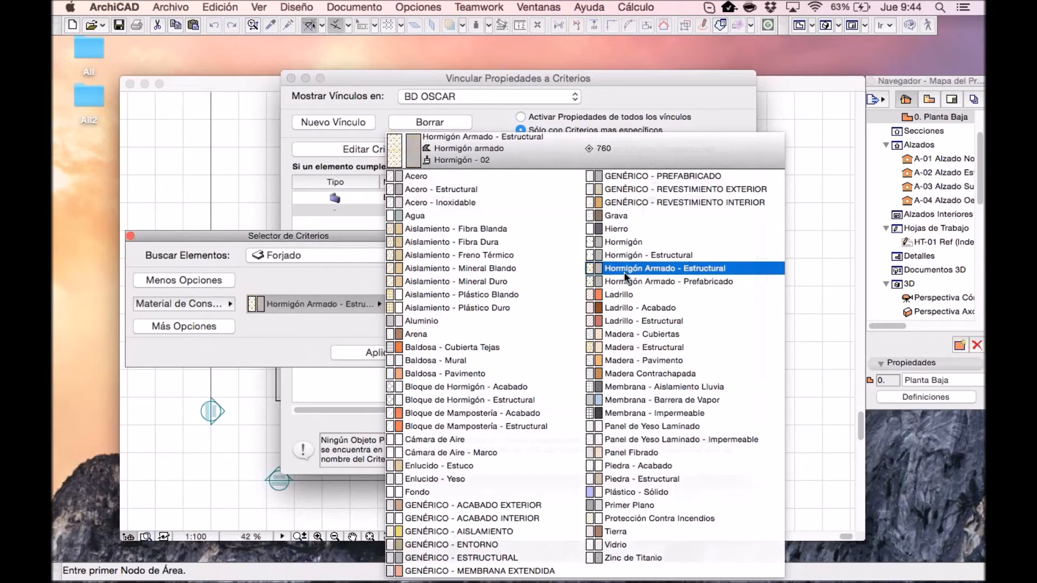
click(694, 266)
click(389, 353)
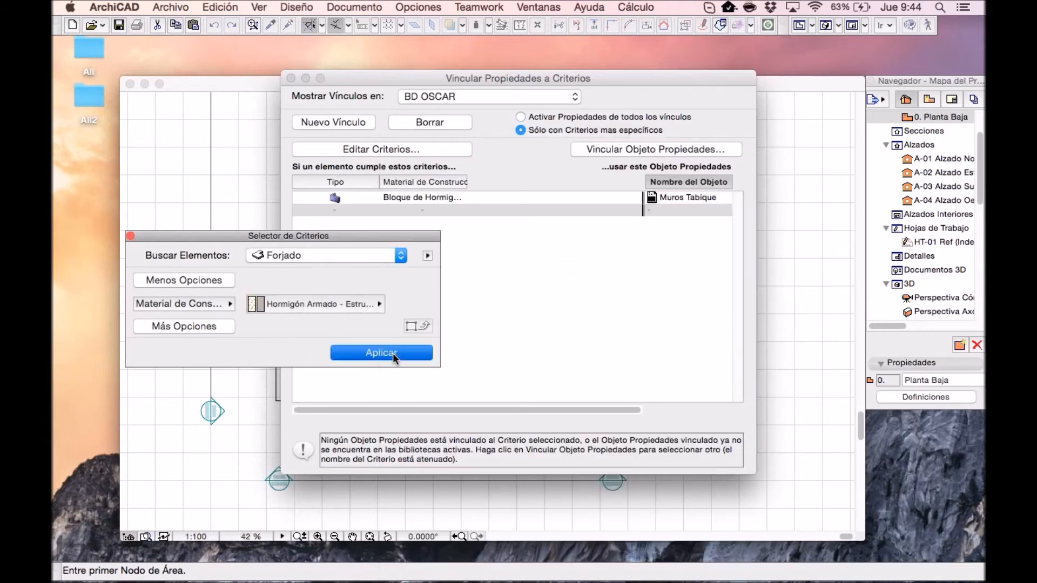
click(131, 237)
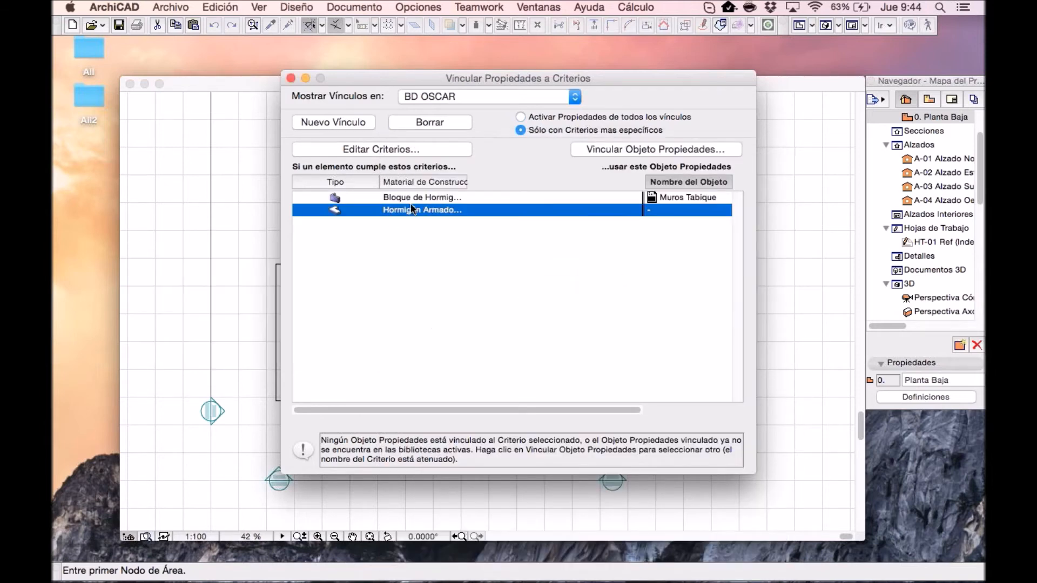
Step: Link the Concreto 200 properties object to the slab criteria and save the link changes
click(615, 147)
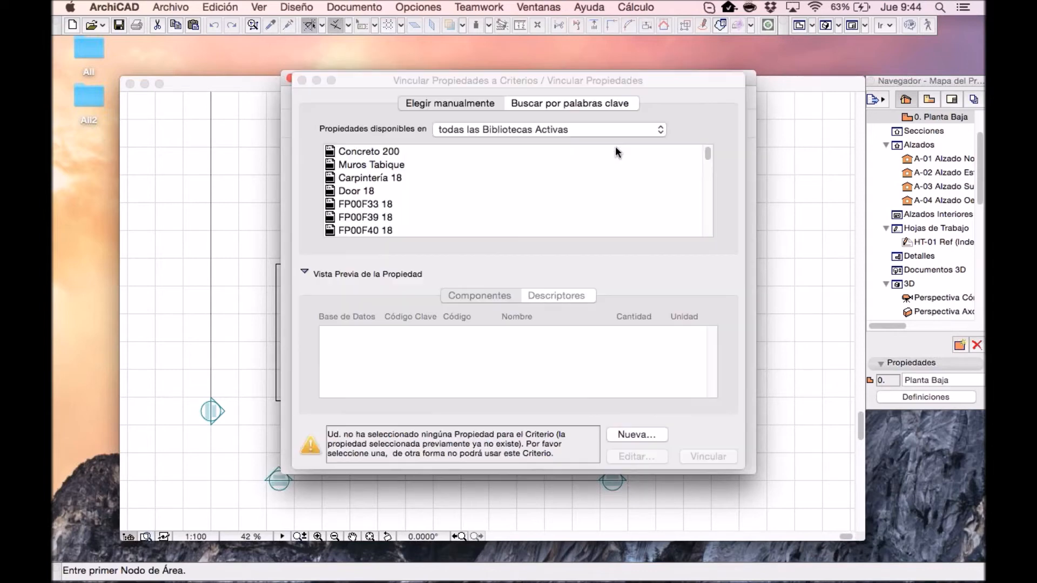
click(370, 151)
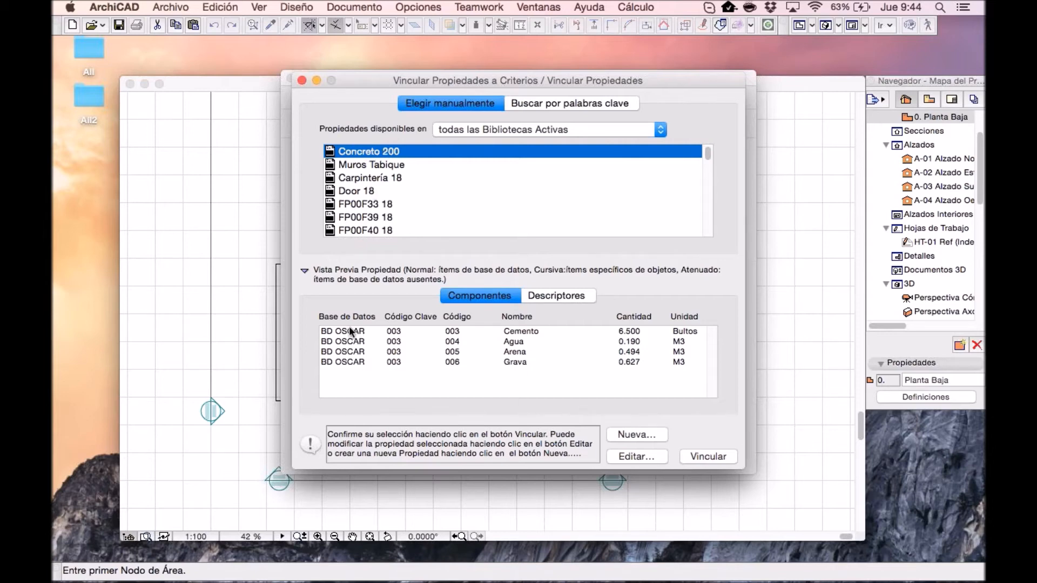
click(701, 457)
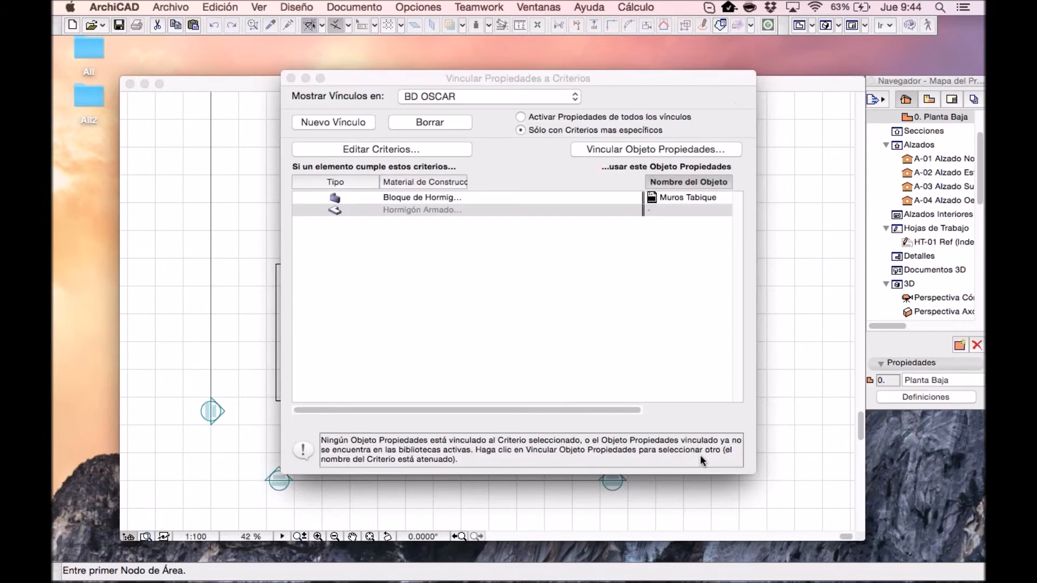
click(291, 78)
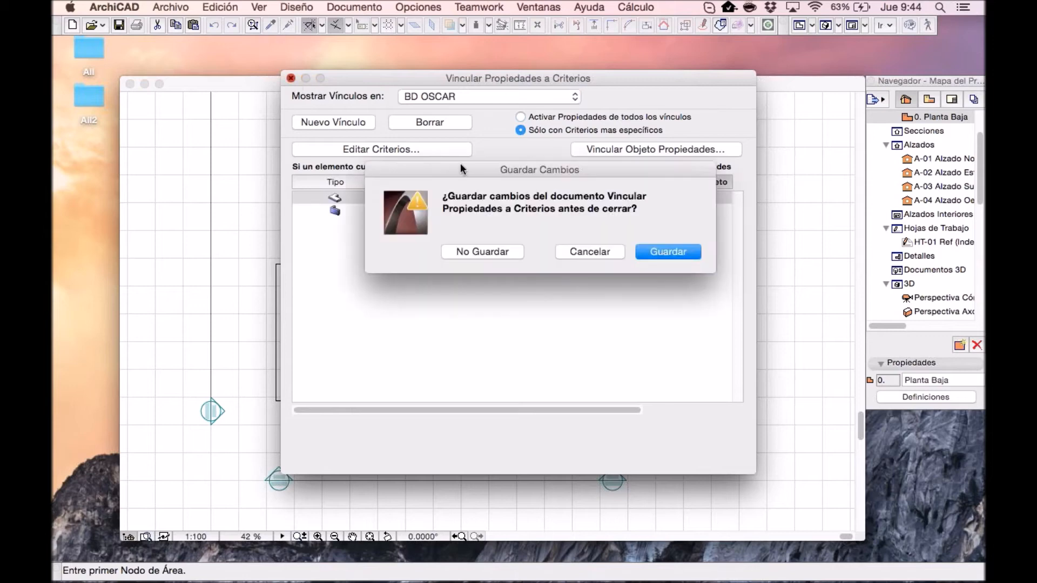
click(663, 255)
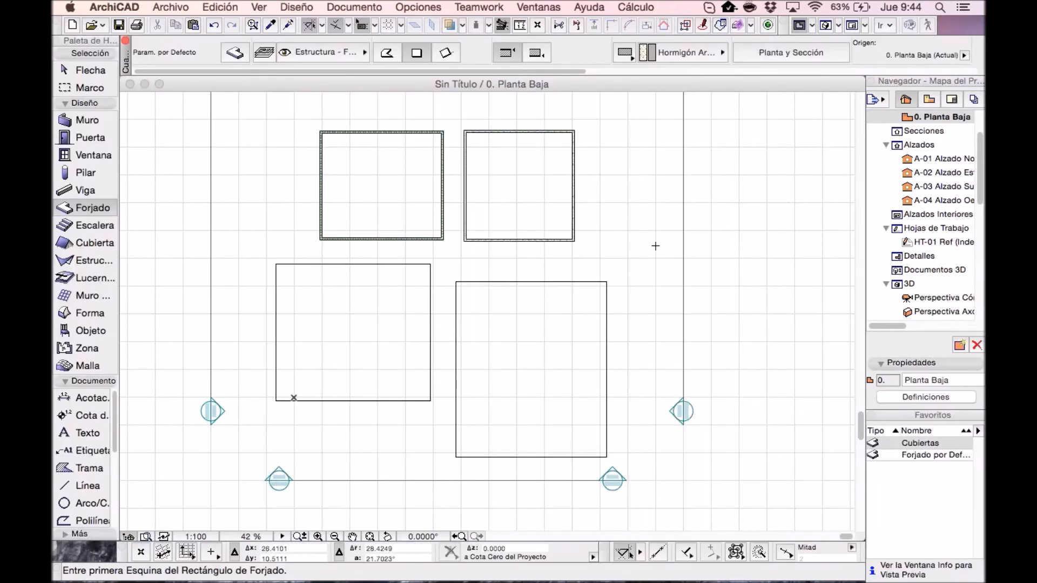
Step: Generate the Básico components list and examine the quantities for the Albañilería and Estructura components
click(636, 7)
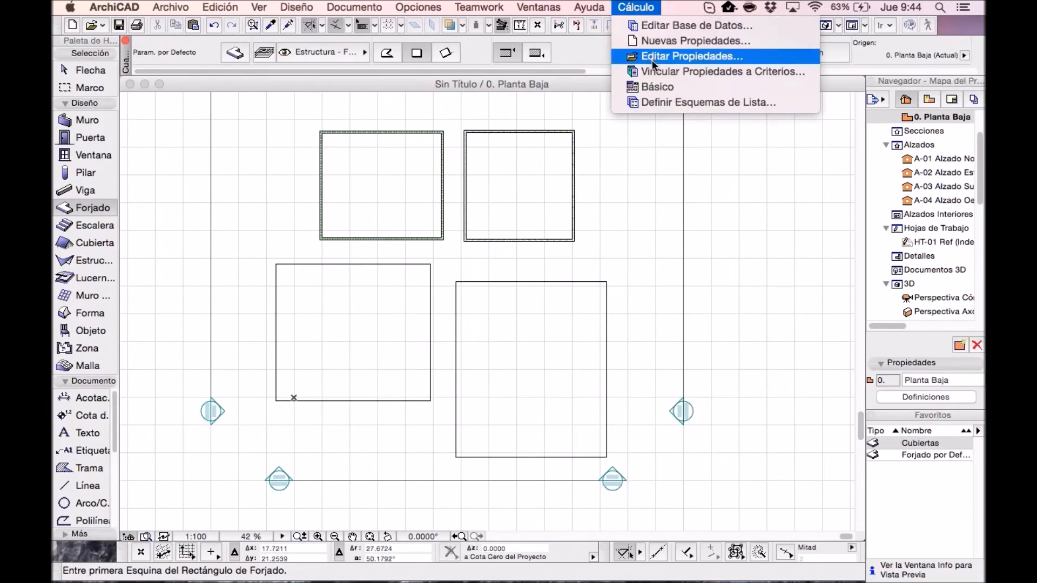
click(657, 86)
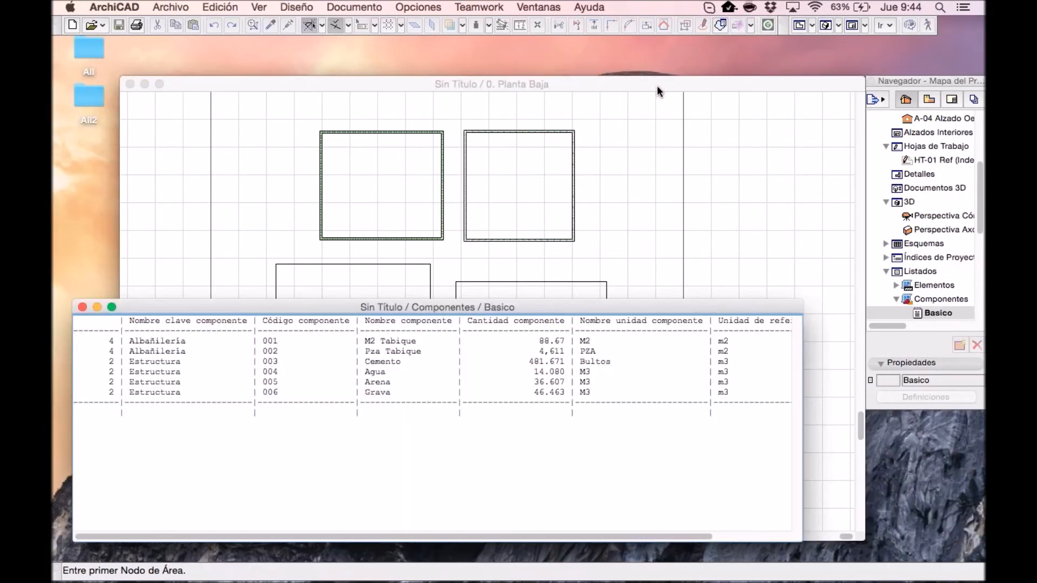
drag(110, 340, 201, 352)
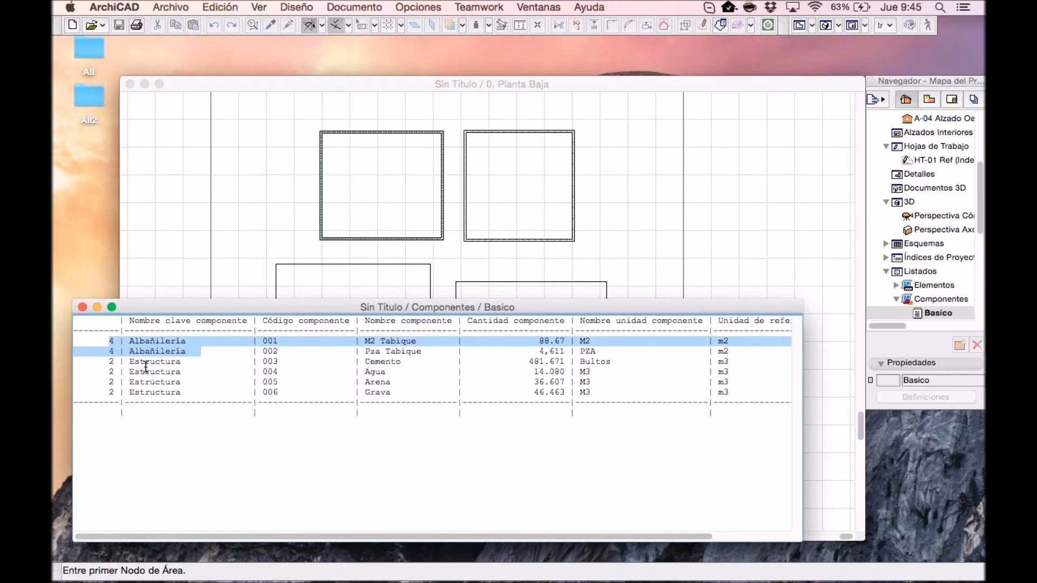
drag(110, 362, 182, 362)
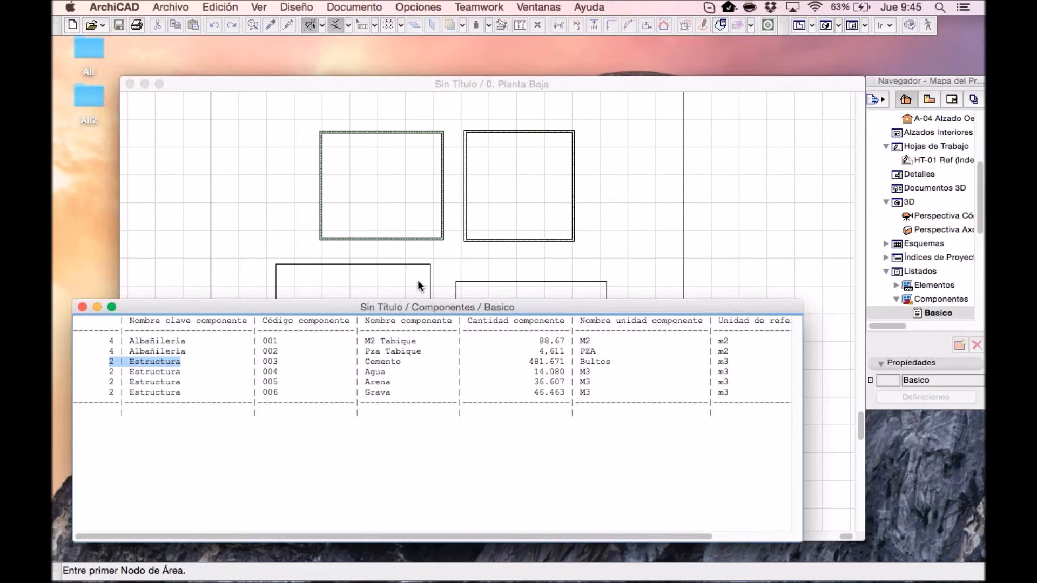
click(524, 362)
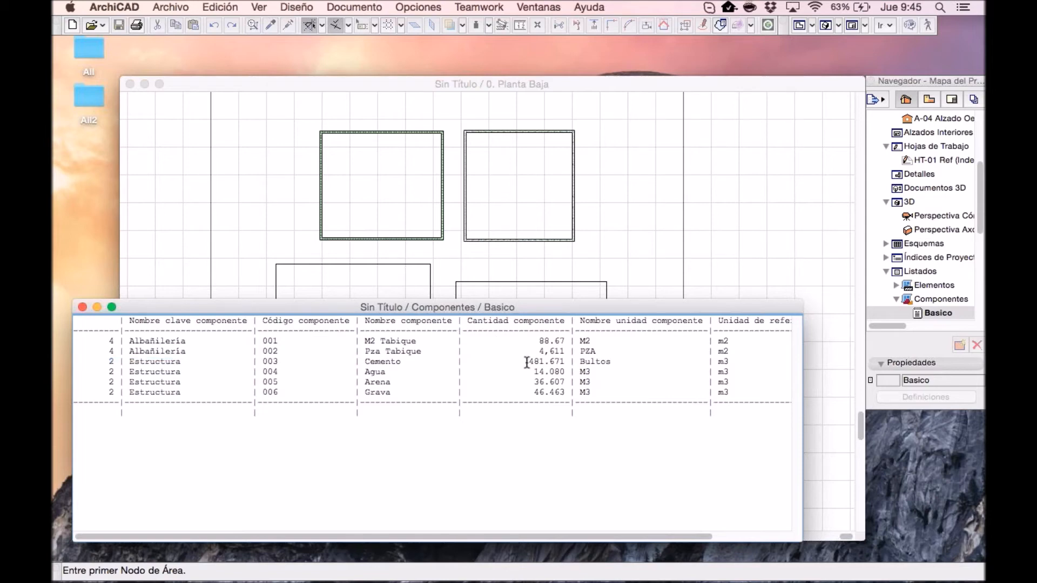
Step: Examine the Cemento, Agua, Arena and Grava quantities in the Básico components list and close the list
drag(527, 362, 567, 393)
drag(456, 306, 559, 335)
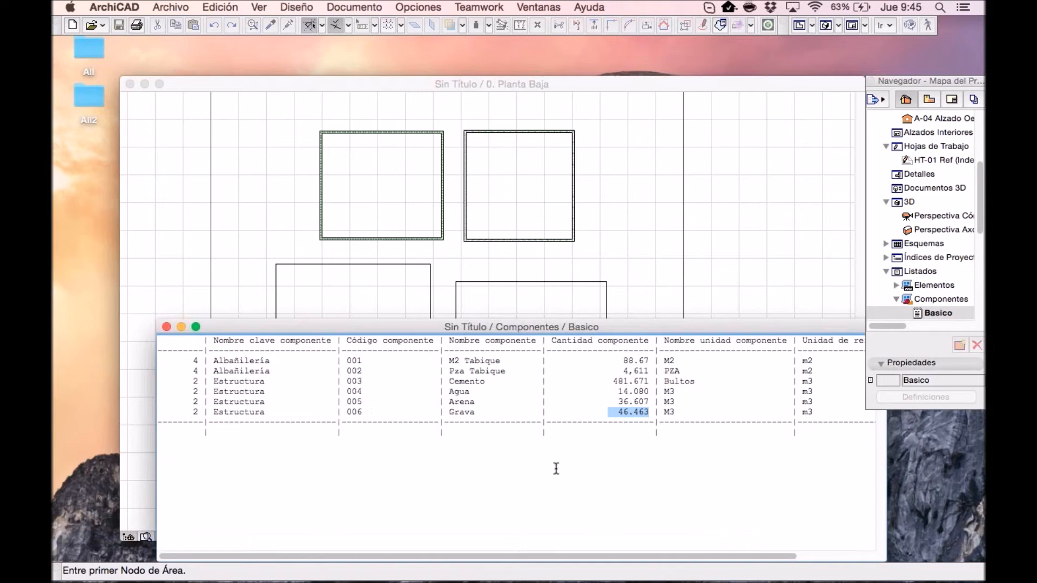
click(566, 421)
click(167, 327)
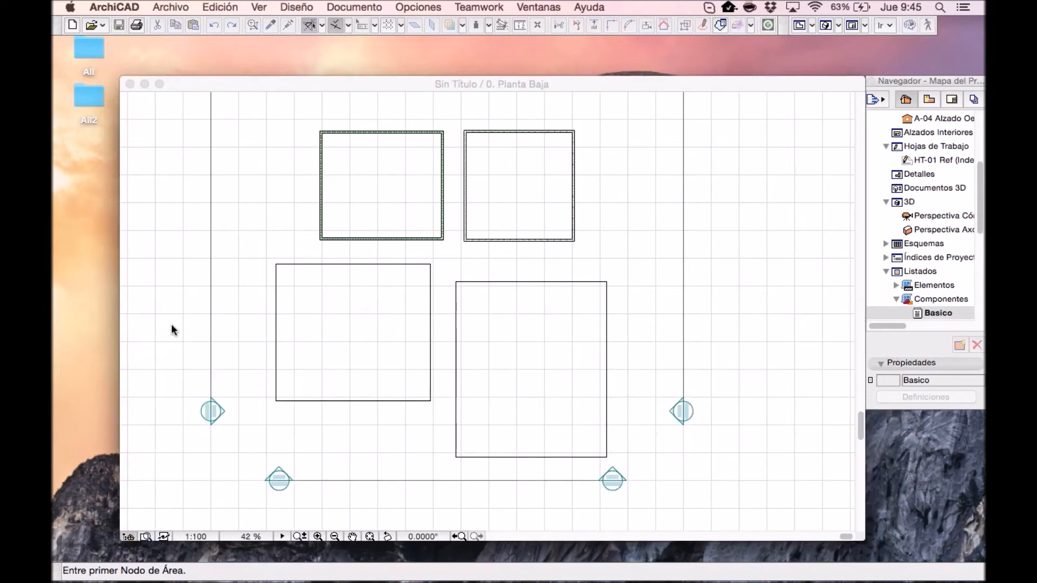
scroll(533, 298, down, 1)
middle_drag(532, 297, 557, 287)
key(Escape)
scroll(560, 327, up, 1)
scroll(551, 280, up, 1)
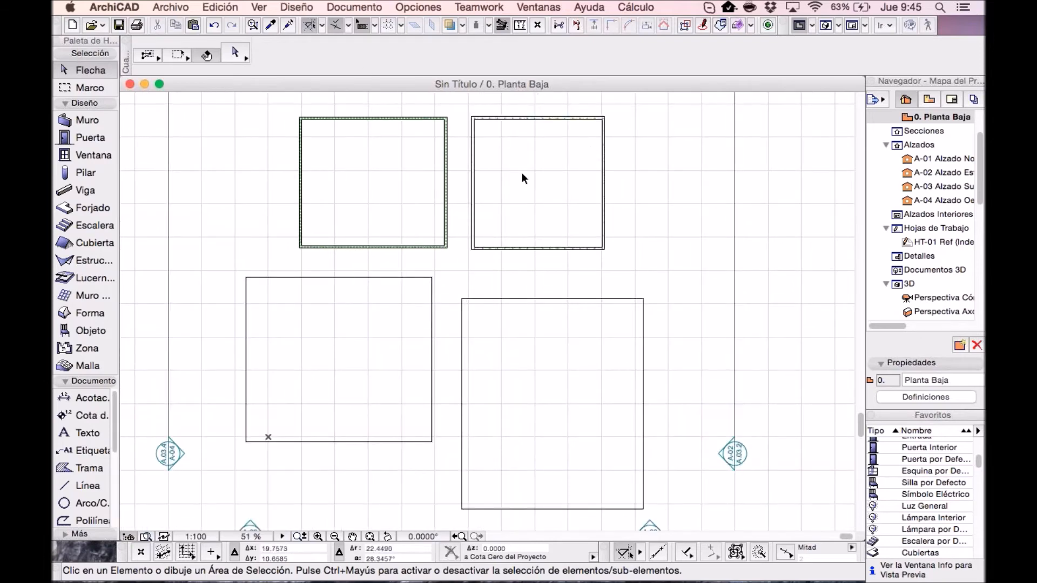
Step: Generate the Básico components list for the whole model, highlight its full contents and close it
click(641, 7)
click(648, 87)
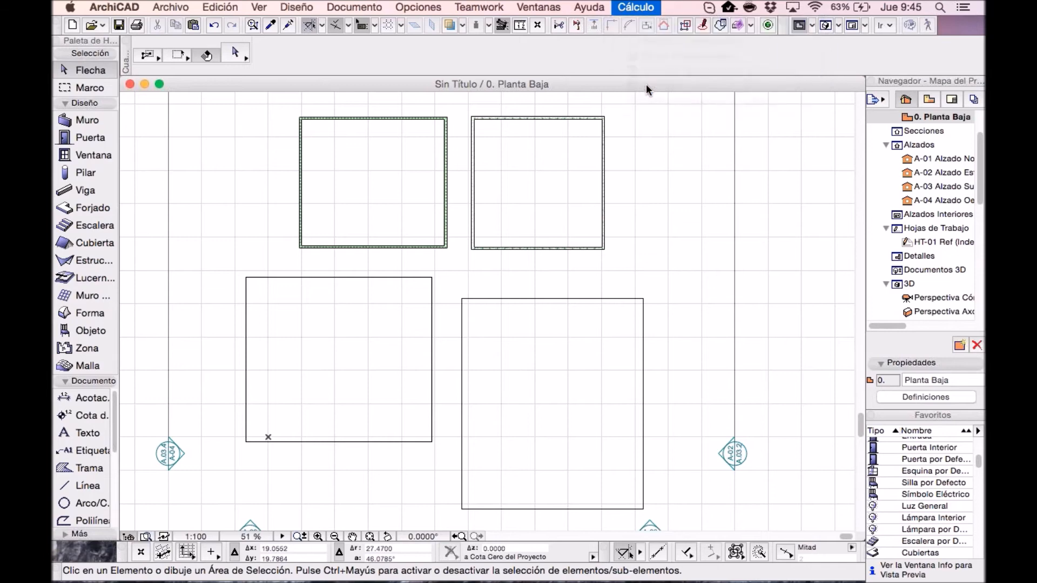
drag(675, 471, 163, 339)
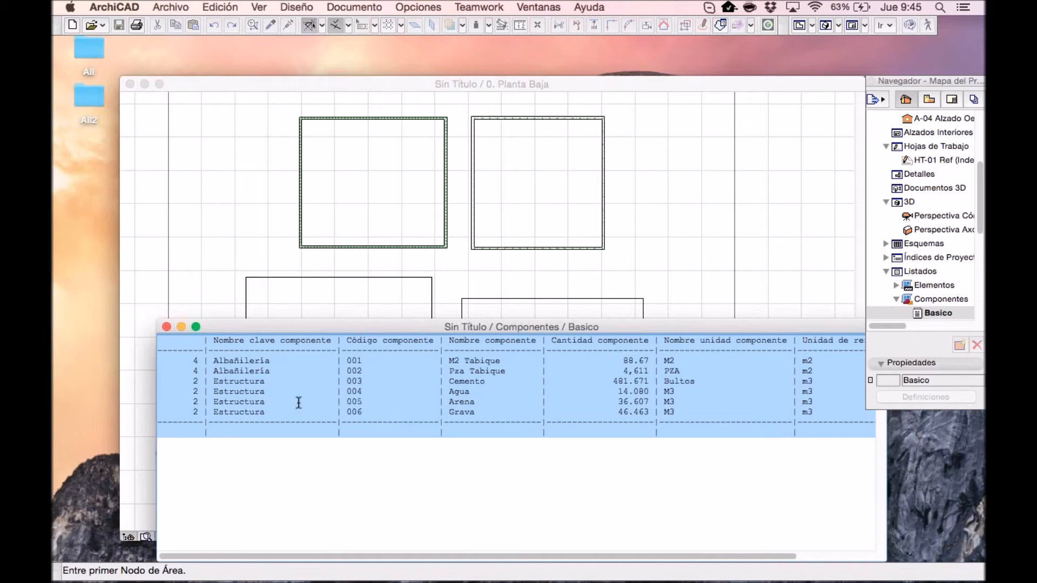
click(166, 326)
Step: List the Básico components for only the smaller concrete slab and check its element count
click(321, 308)
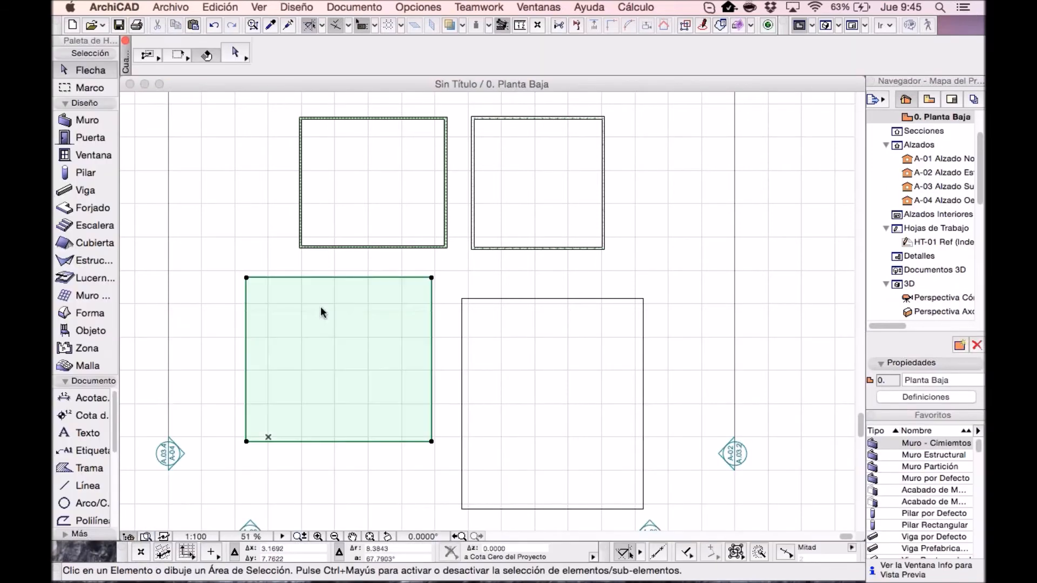
click(636, 7)
click(672, 87)
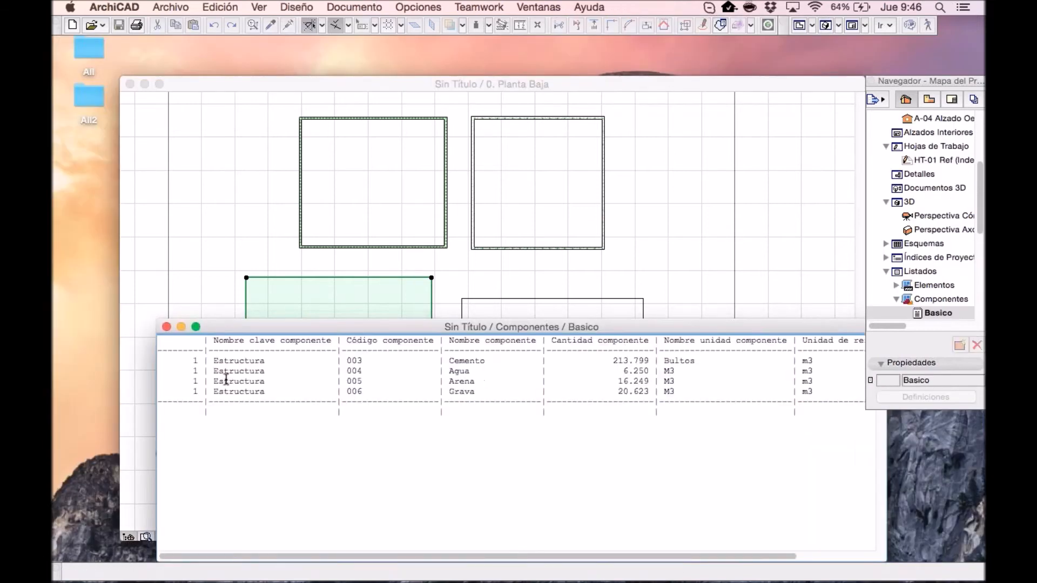
double_click(194, 361)
Step: Add the green-outlined wall rectangle to the slab selection and review the Básico components of the selected elements
click(266, 108)
click(643, 8)
click(657, 87)
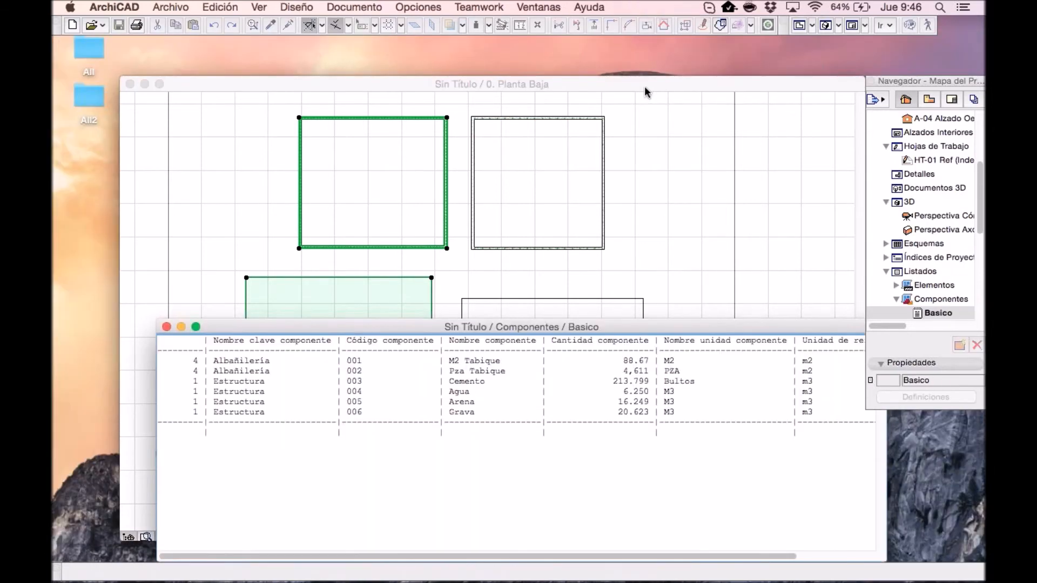
drag(189, 361, 799, 421)
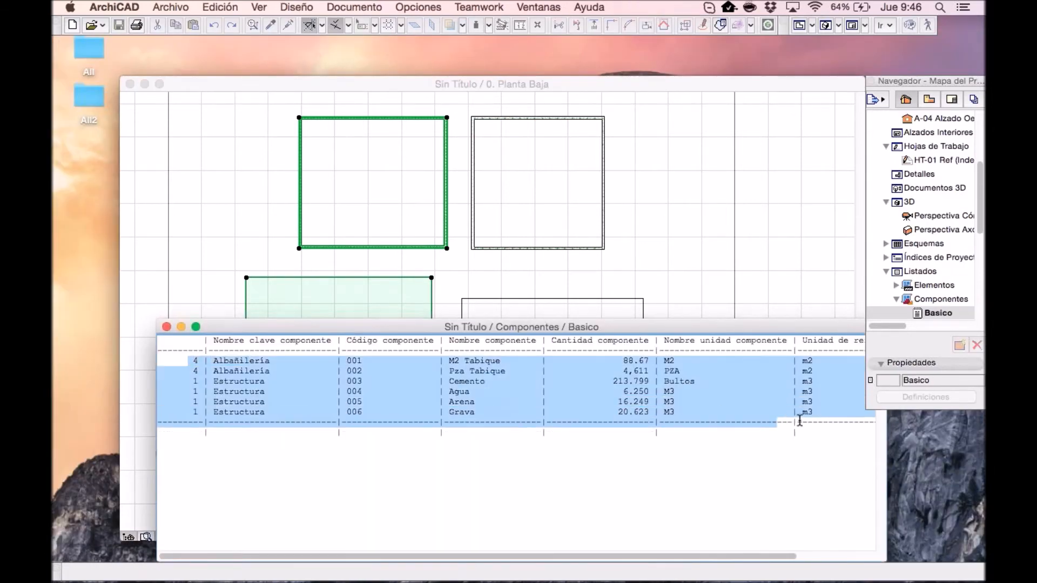
click(691, 415)
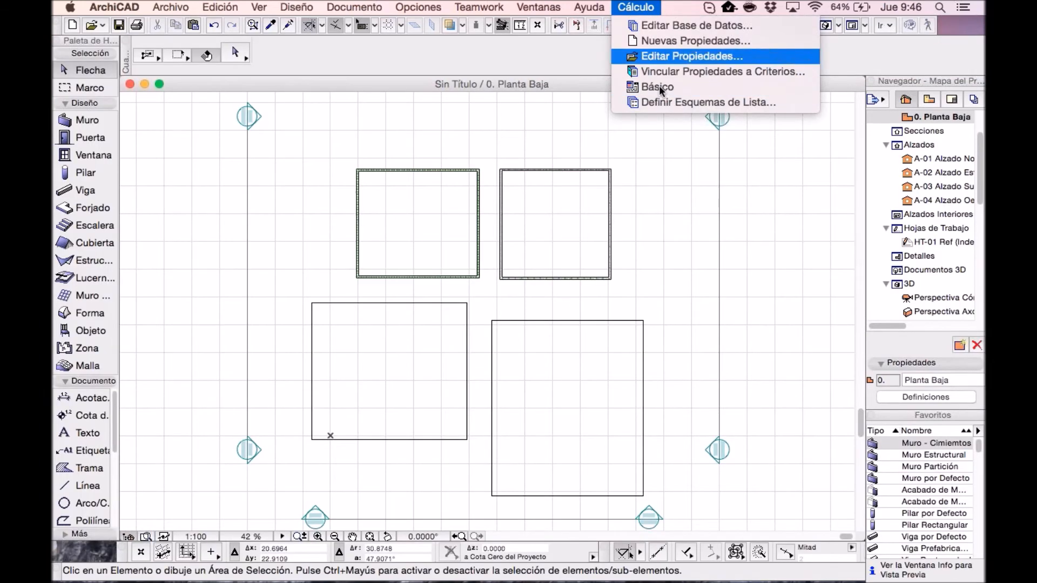
Step: Review the item types the database editor can create, close it and open the property links by criteria
click(685, 55)
click(637, 8)
click(637, 7)
click(637, 8)
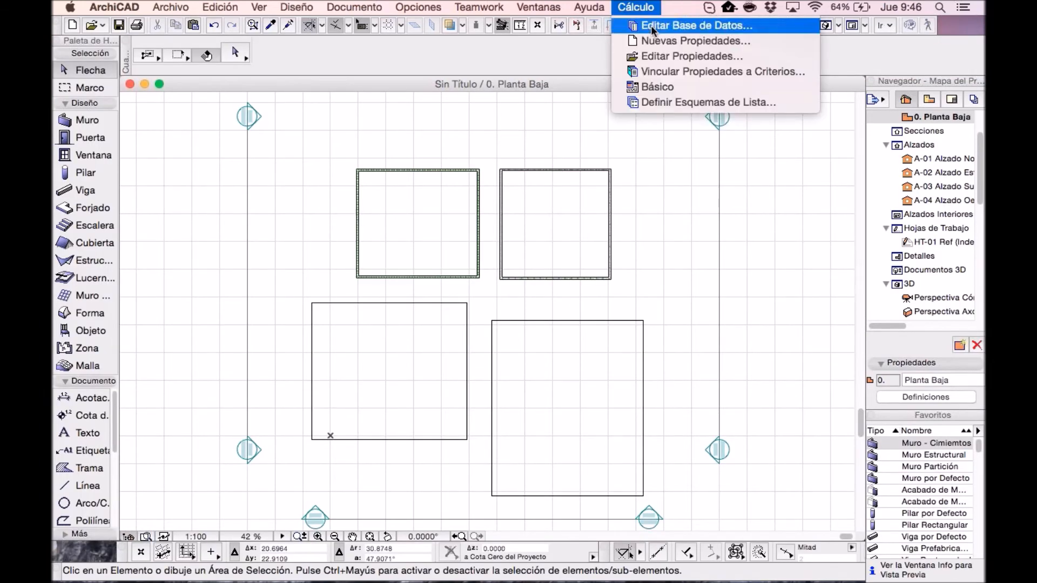
click(663, 26)
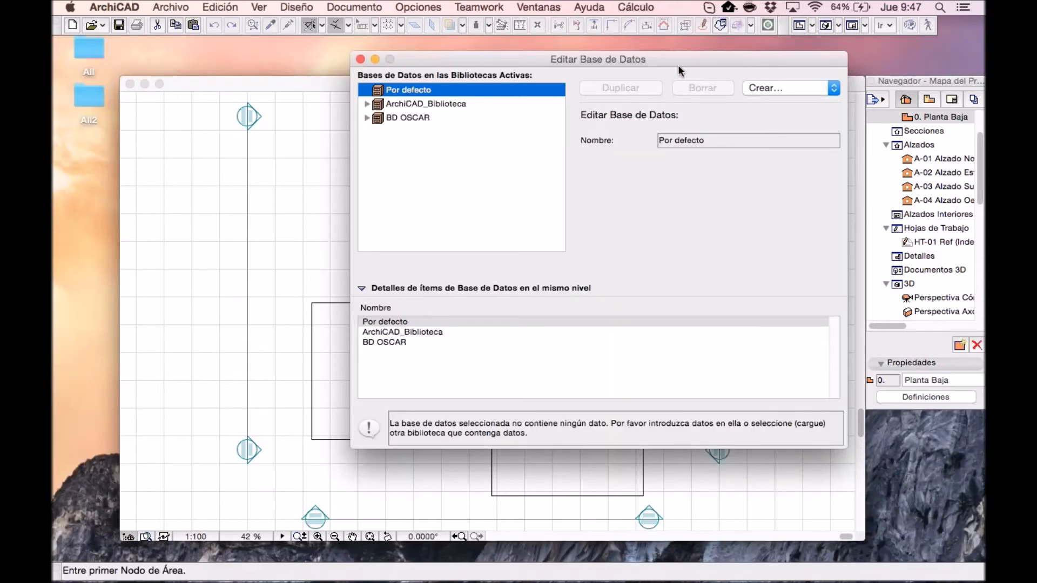
click(698, 93)
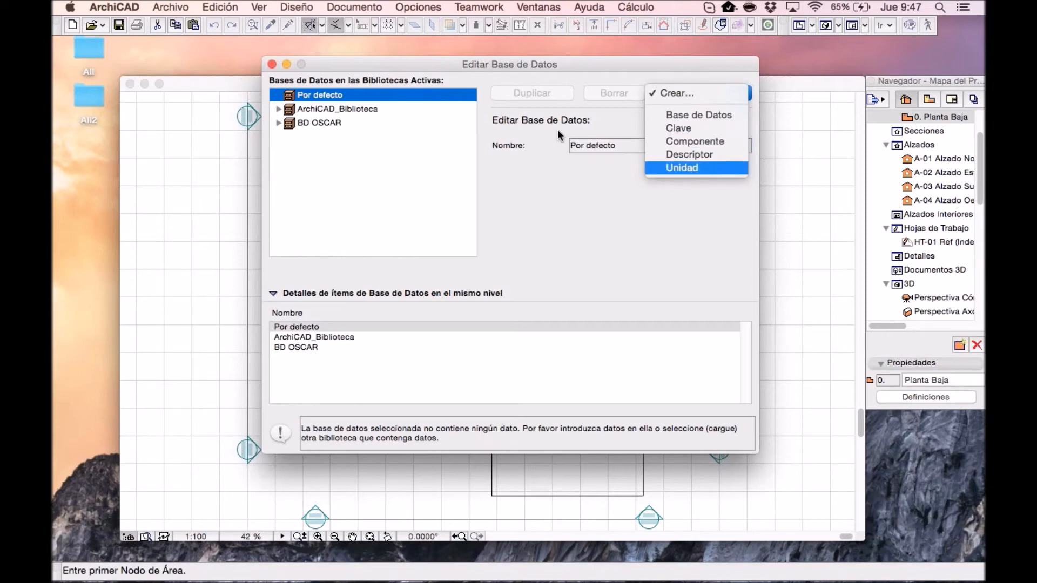
click(273, 66)
click(273, 65)
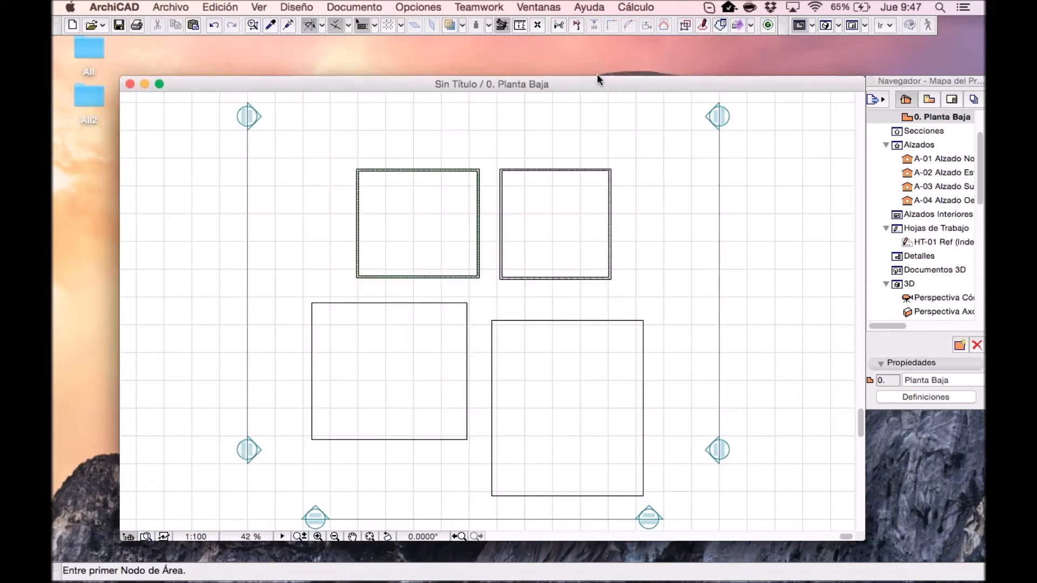
click(636, 7)
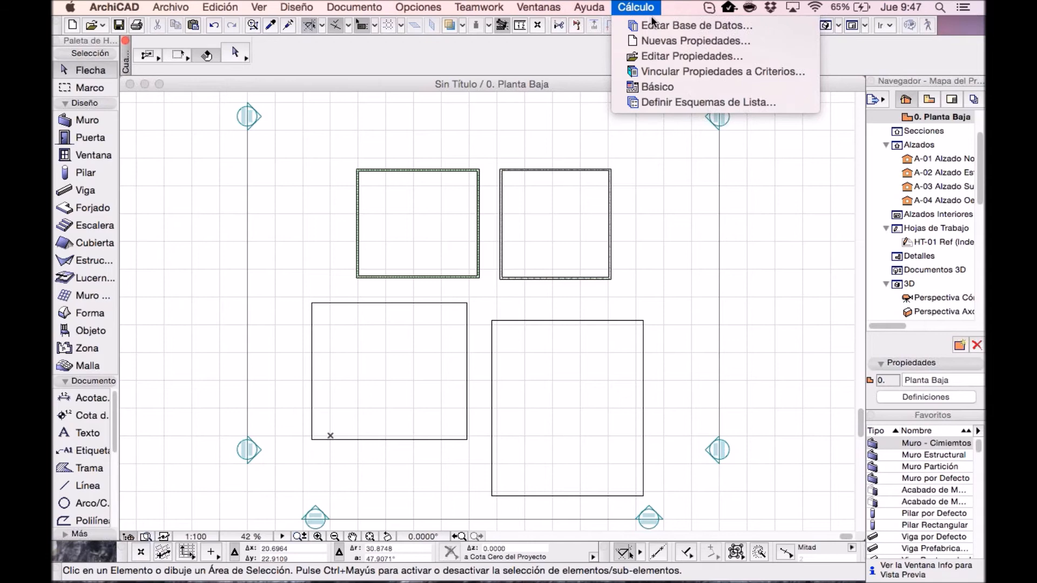
click(669, 71)
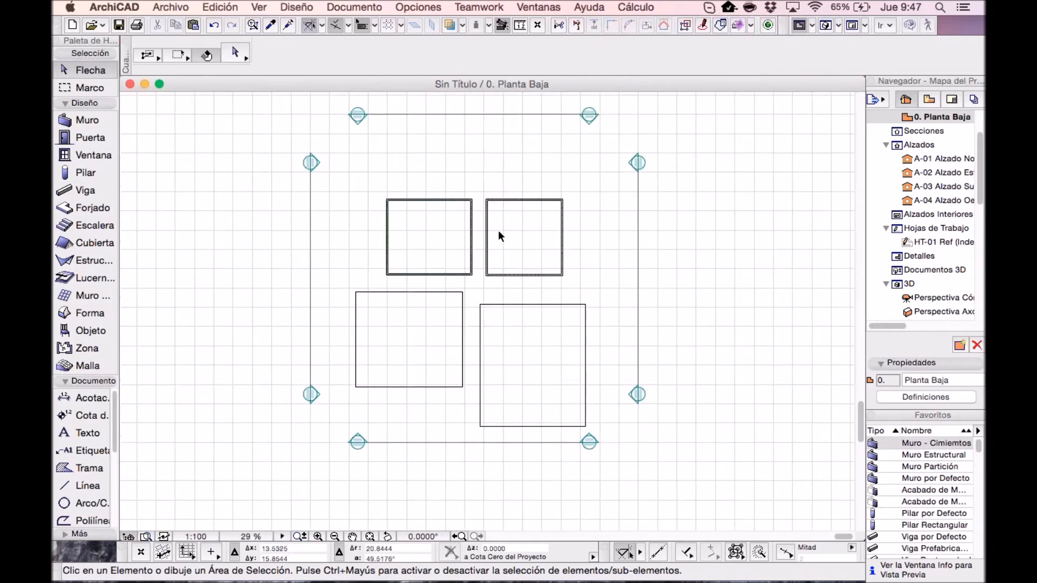
Step: Delete all walls and slabs from Planta Baja and draw a 12 by 12 rectangular slab
drag(239, 143, 621, 500)
key(Delete)
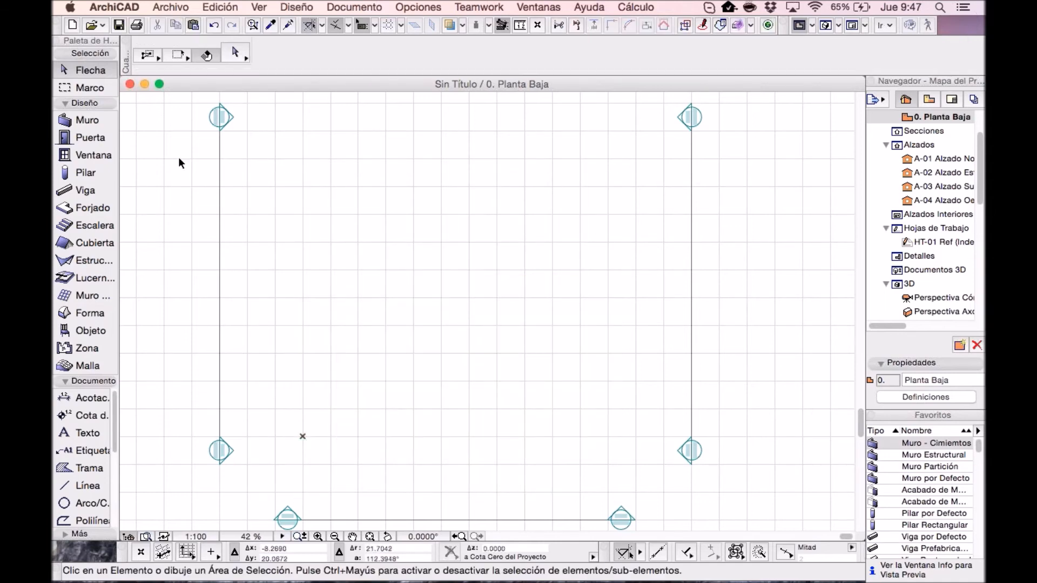
click(103, 211)
click(351, 173)
text(1)
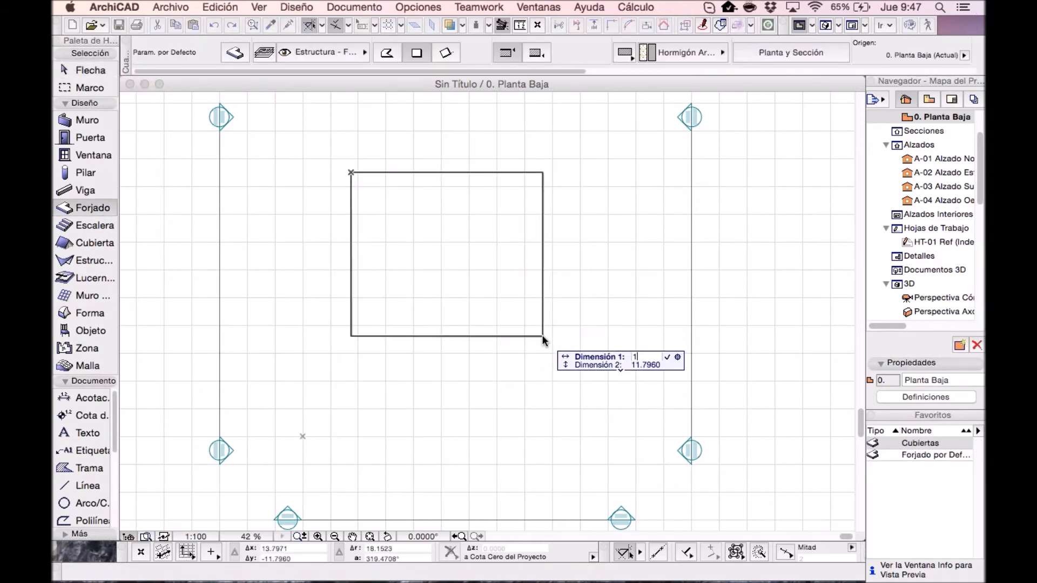
text(2)
key(Tab)
text(12)
key(Return)
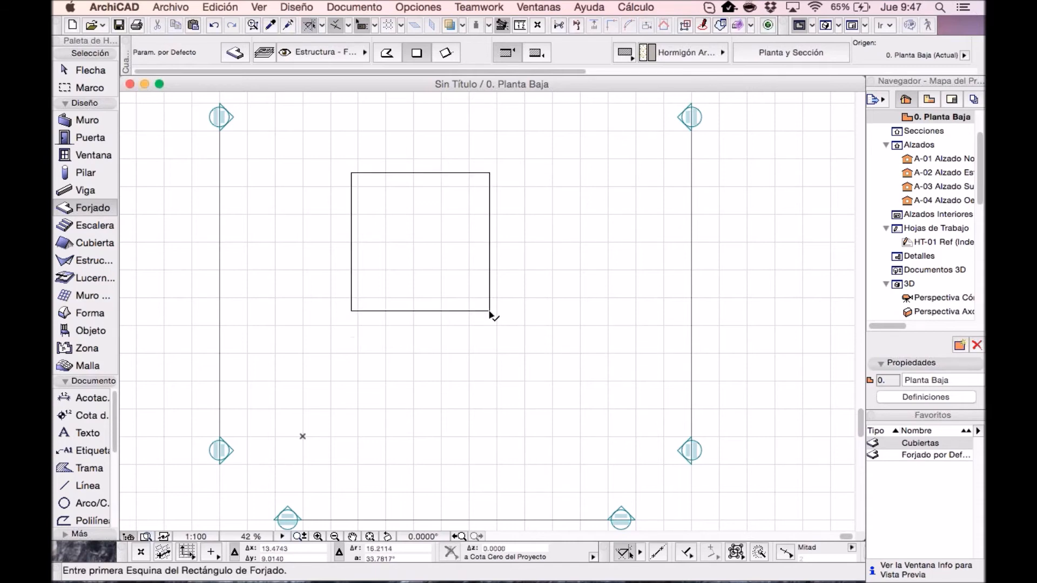
Step: Copy the slab from Planta Baja to stories 1. Piso and 2. Piso, and return to Planta Baja
scroll(652, 349, down, 2)
scroll(652, 348, up, 3)
click(557, 333)
key(super+c)
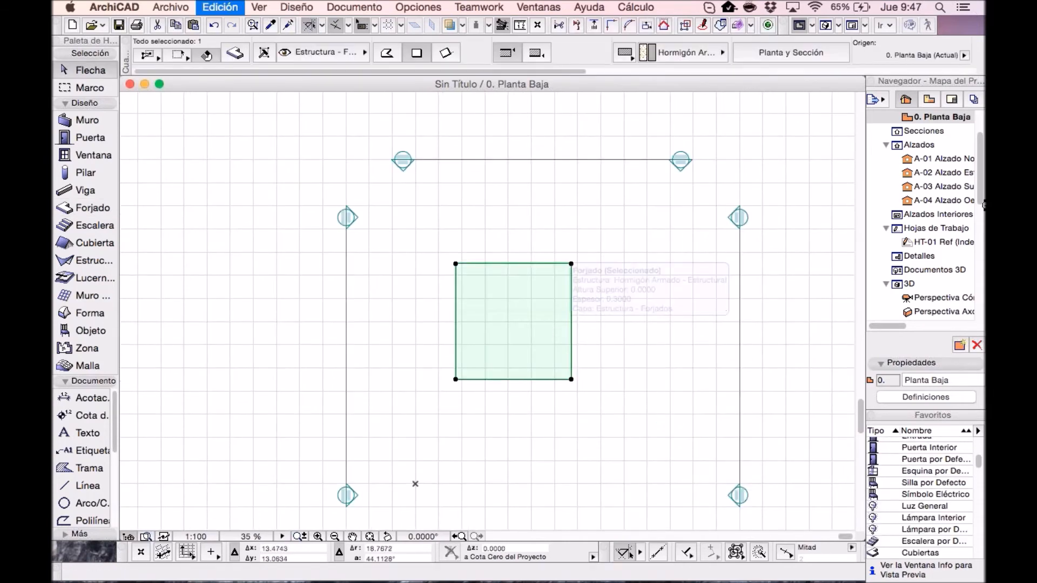
scroll(949, 158, up, 1)
double_click(933, 121)
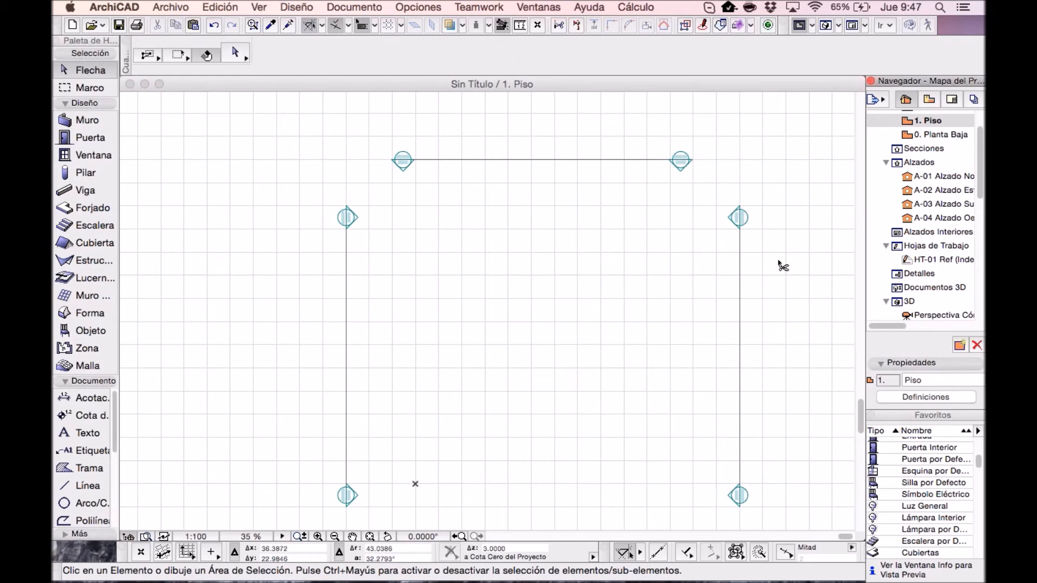
key(super+v)
scroll(919, 140, up, 1)
double_click(926, 117)
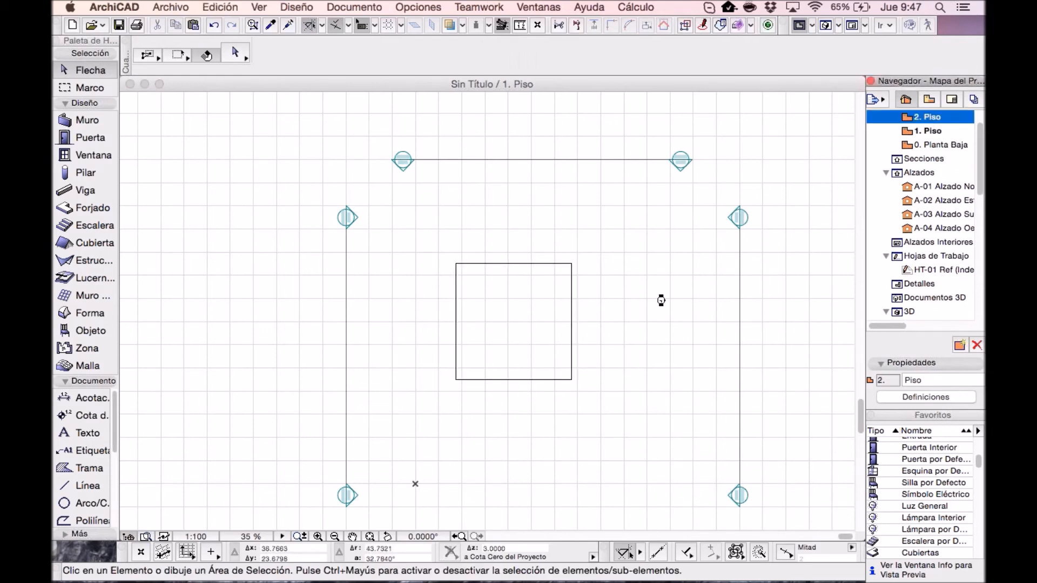
key(super+v)
double_click(940, 145)
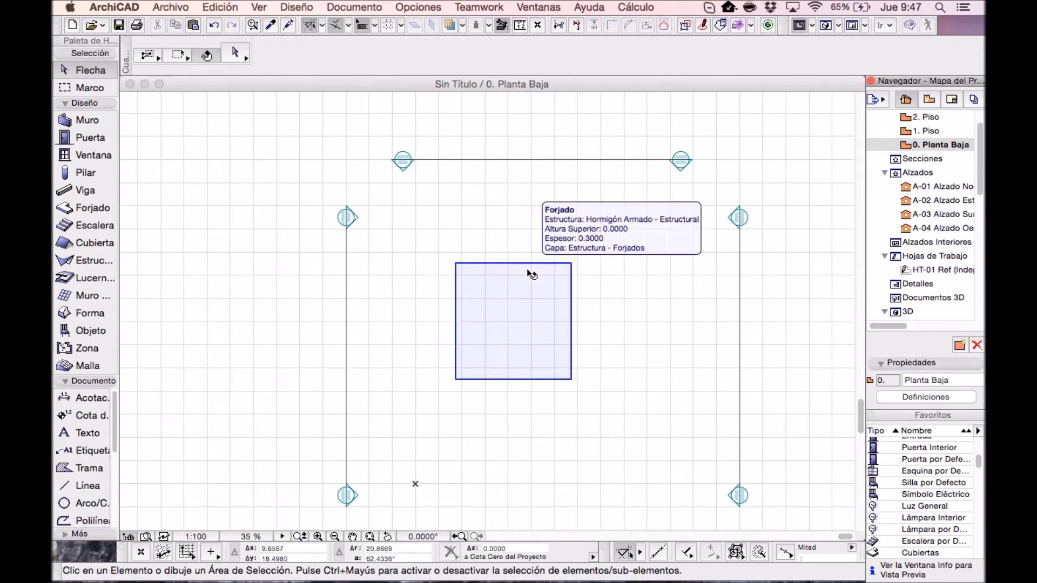
Step: Generate the Básico components list for the slabs on all stories, examine the element count and material quantities, and close it
click(632, 7)
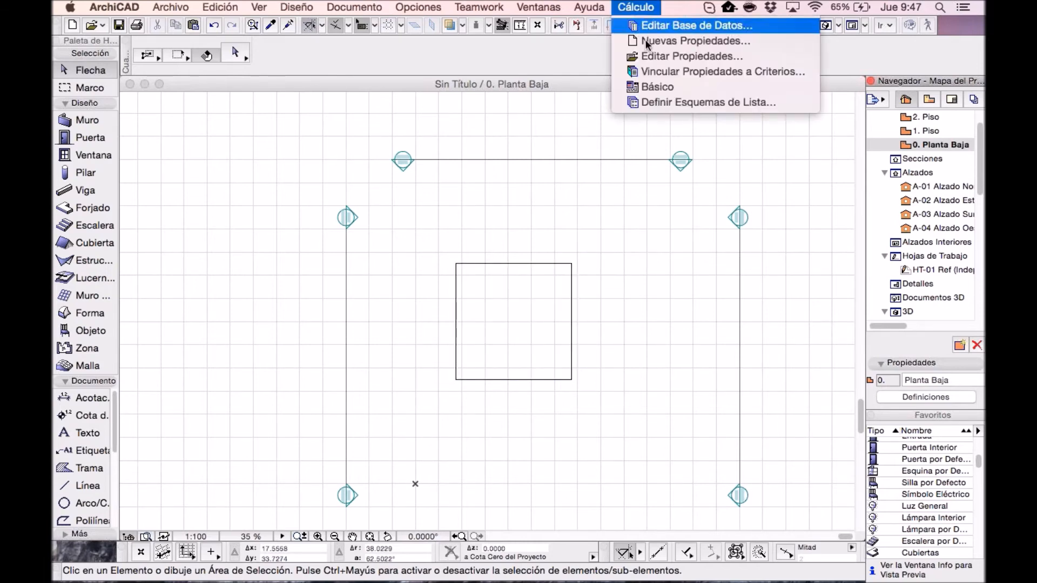
click(659, 85)
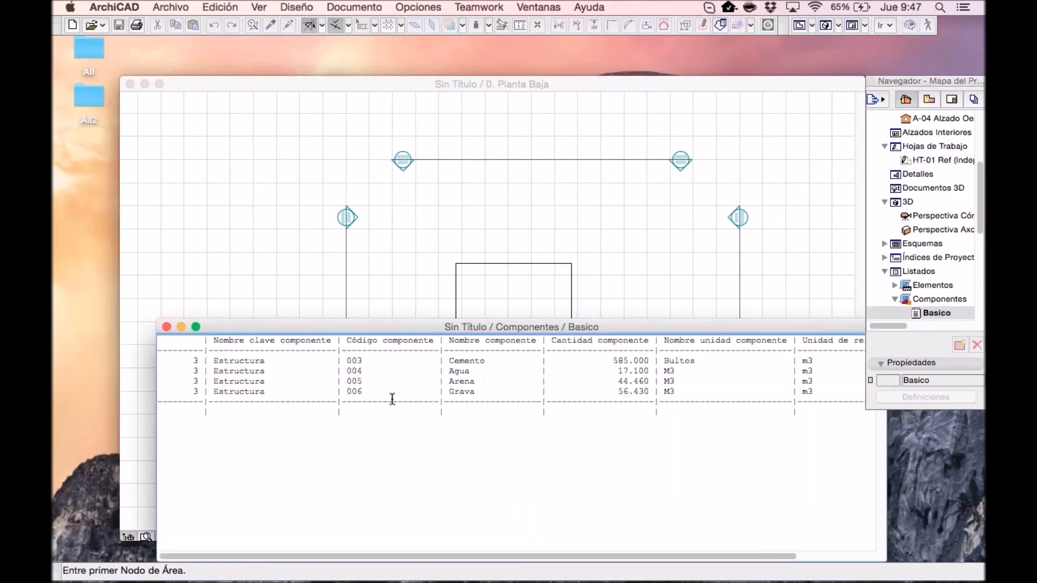
double_click(193, 360)
drag(211, 366, 281, 361)
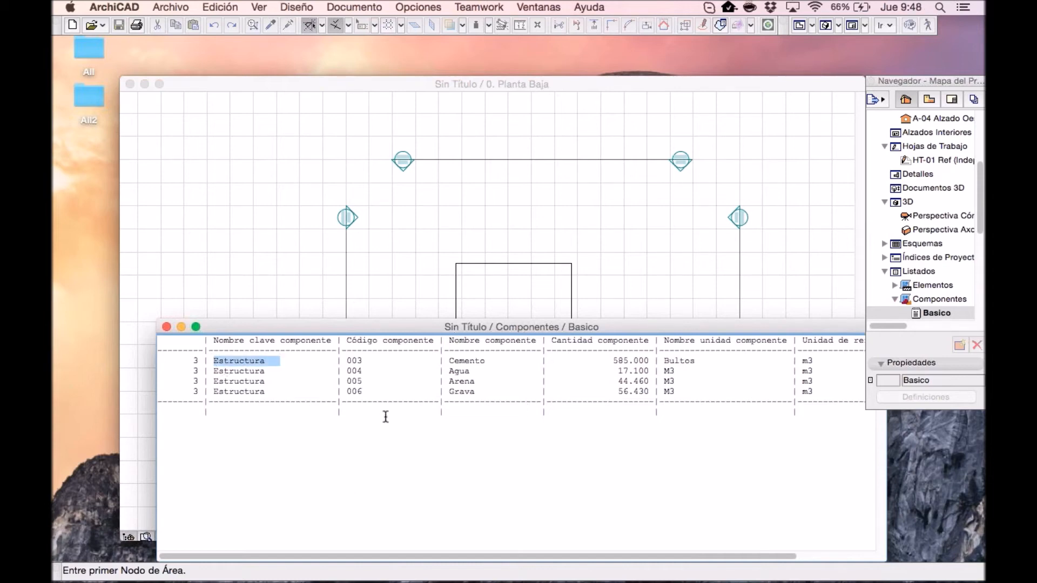
click(609, 360)
drag(609, 360, 650, 381)
click(607, 369)
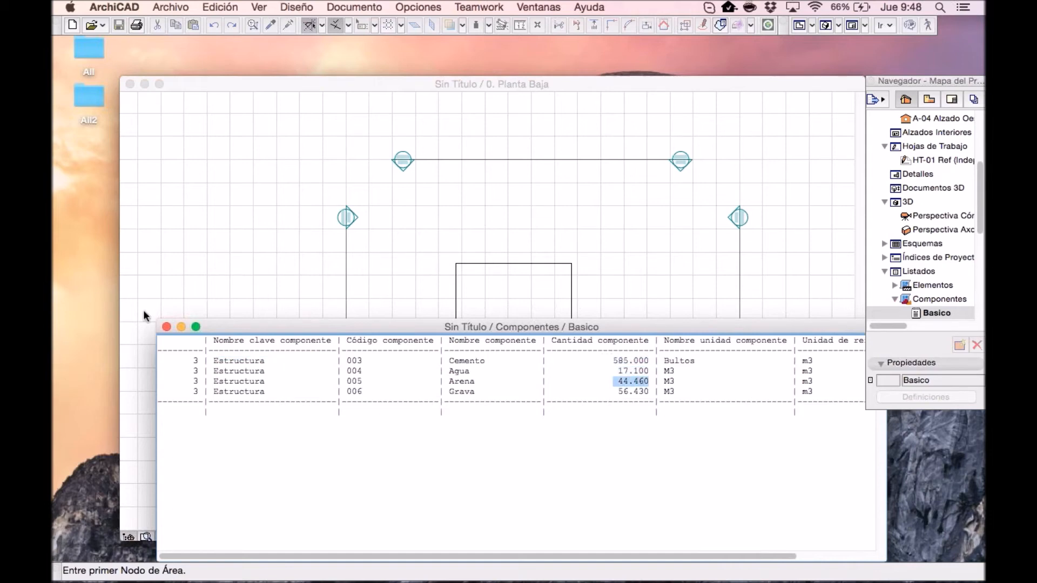
click(166, 327)
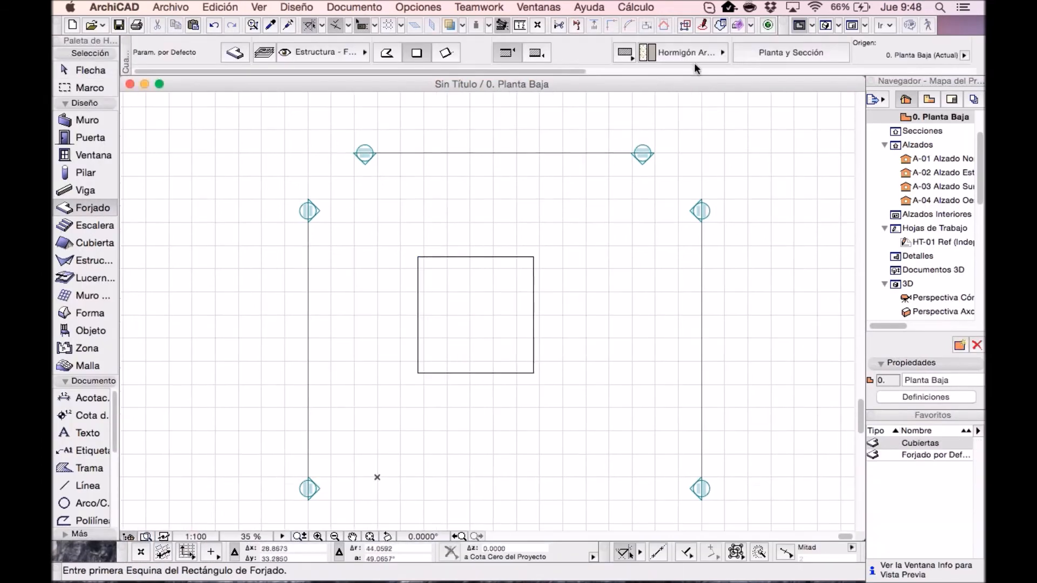
Step: Set the slab building material to Bloque de Mampostería - Estructural and draw four smaller rectangular slabs around the existing one
click(683, 54)
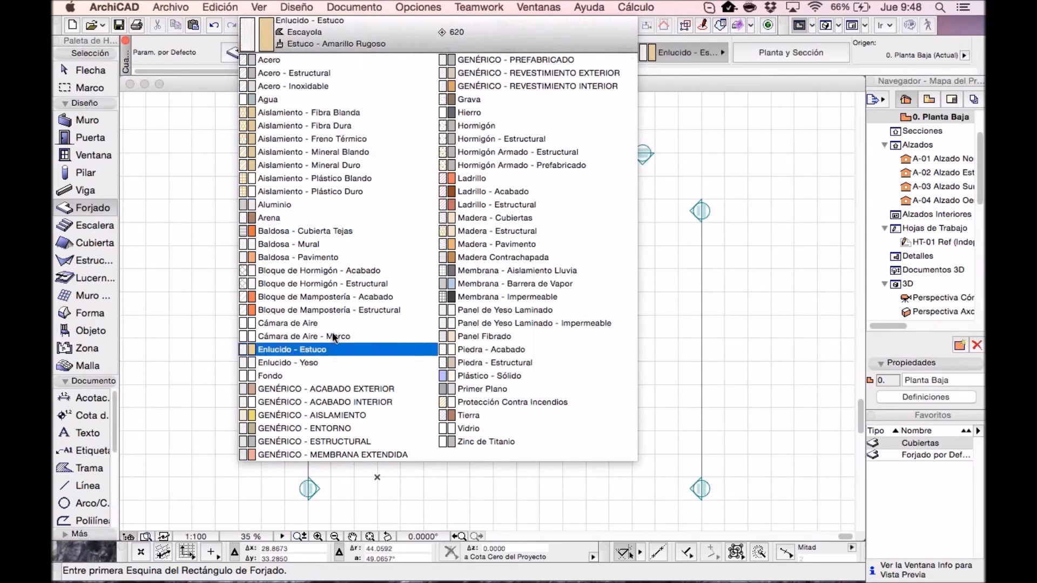
click(373, 311)
click(372, 324)
click(463, 396)
click(485, 336)
click(562, 424)
click(595, 263)
click(652, 370)
click(591, 153)
click(660, 212)
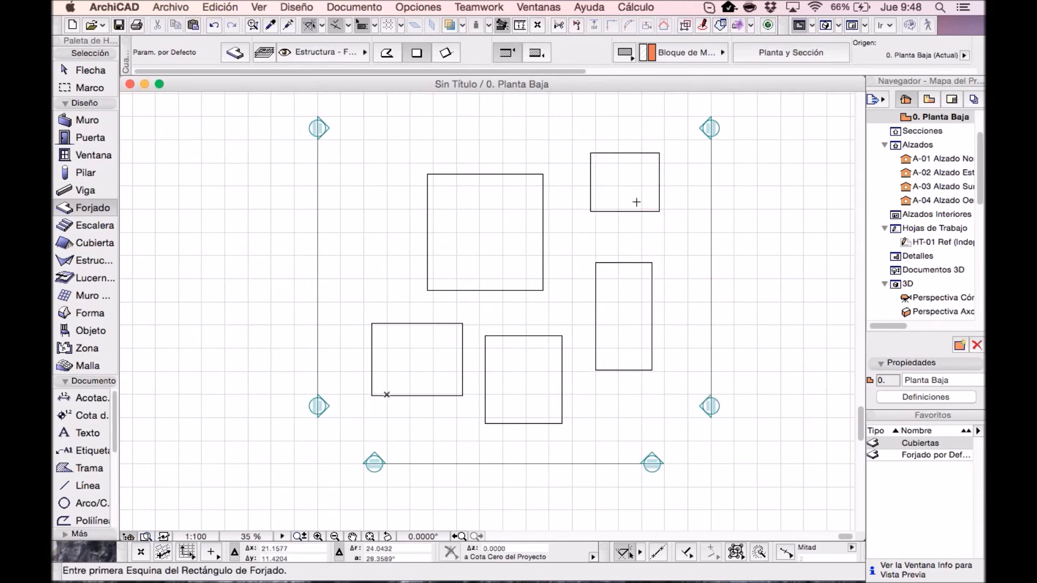
Step: Review the slab link between Hormigón Armado and Concreto 200 in BD OSCAR and close the link settings
click(638, 10)
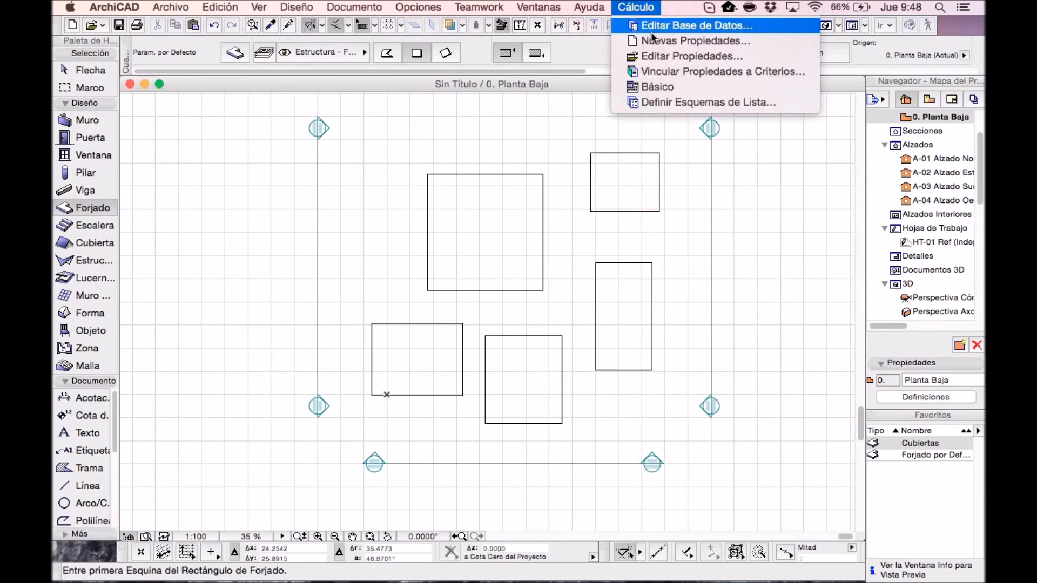
click(659, 73)
click(475, 96)
click(464, 126)
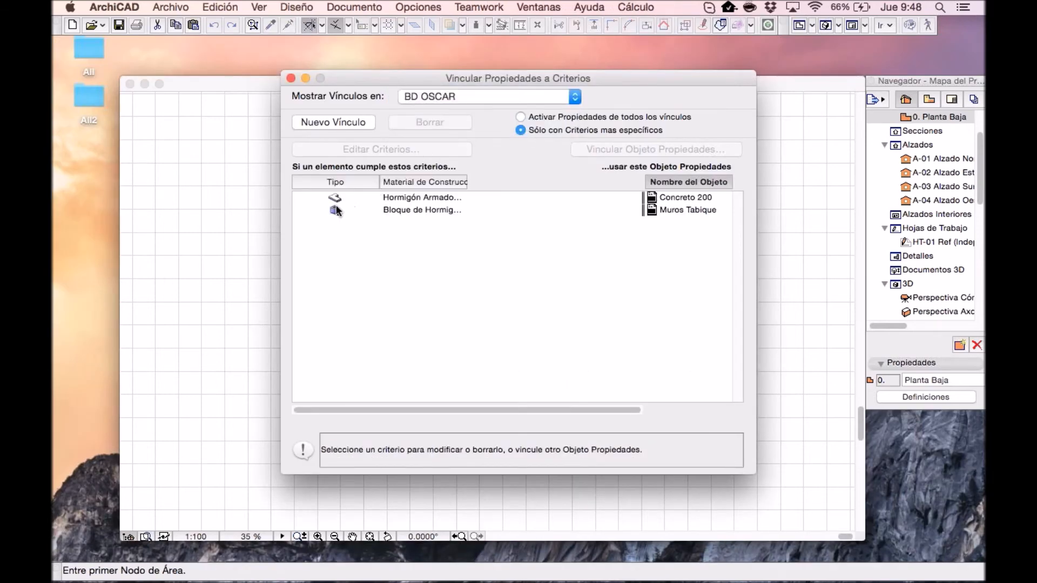
click(329, 197)
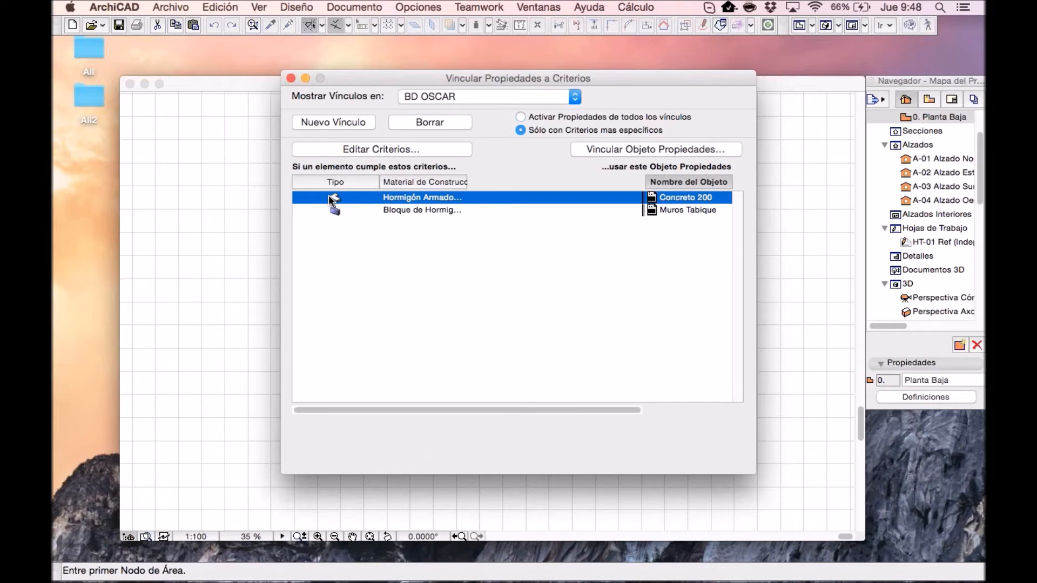
click(290, 79)
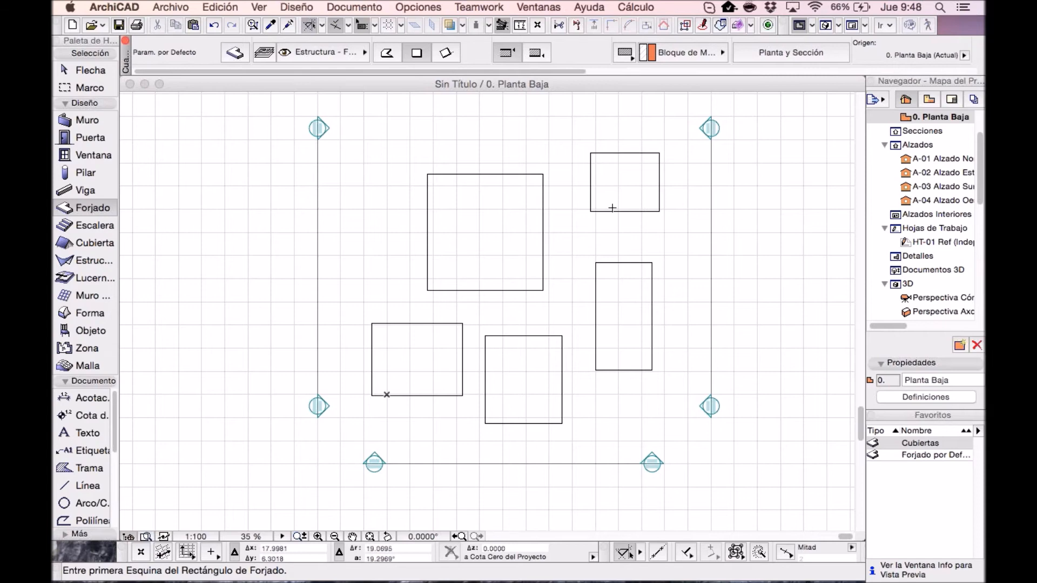
Step: Generate the Basico components list for the slabs again, examine its material quantities, and close it
click(636, 8)
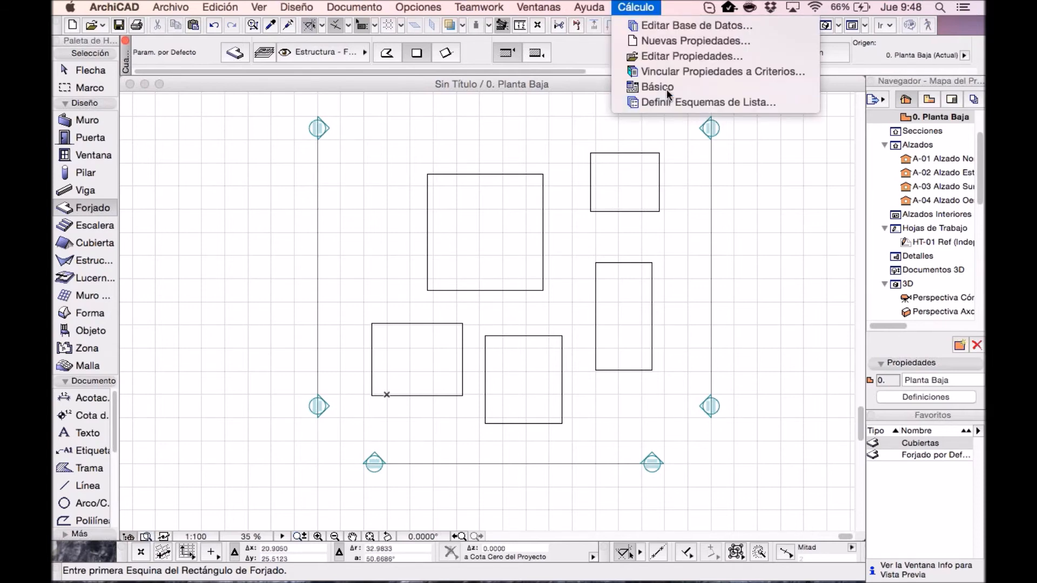
click(668, 88)
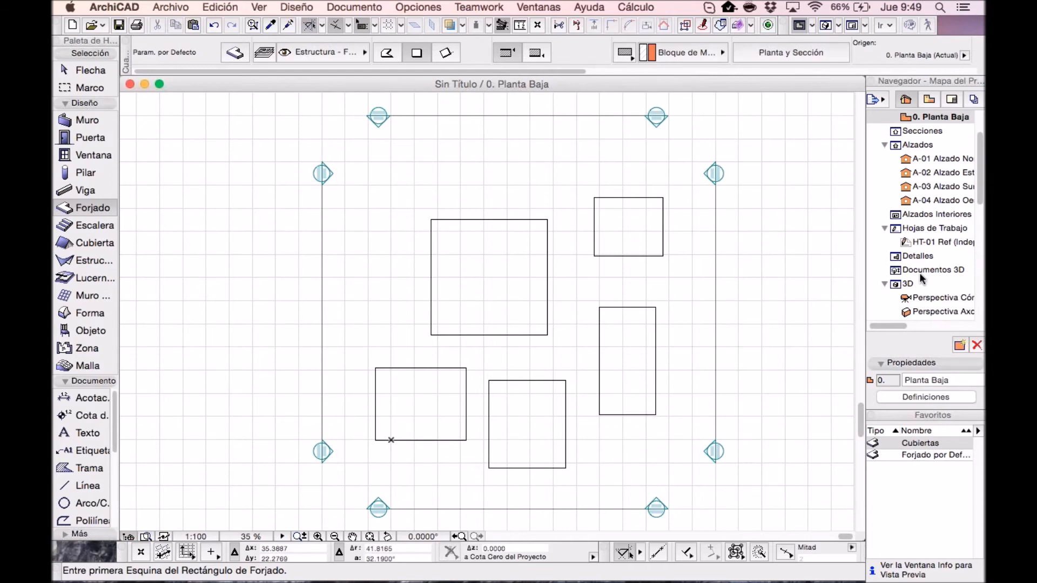
scroll(927, 211, down, 5)
click(638, 7)
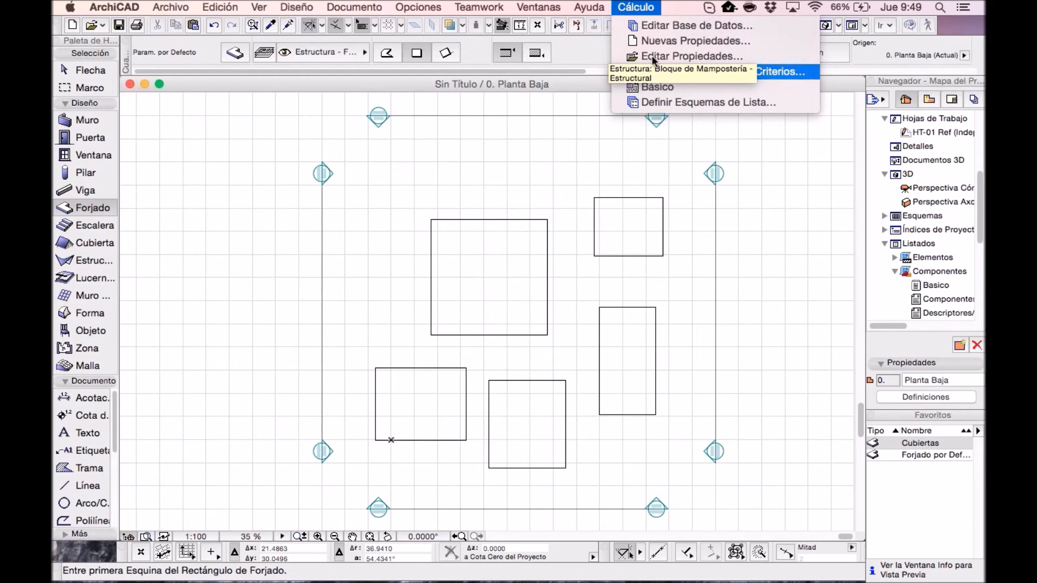
click(842, 200)
drag(980, 215, 980, 220)
click(929, 234)
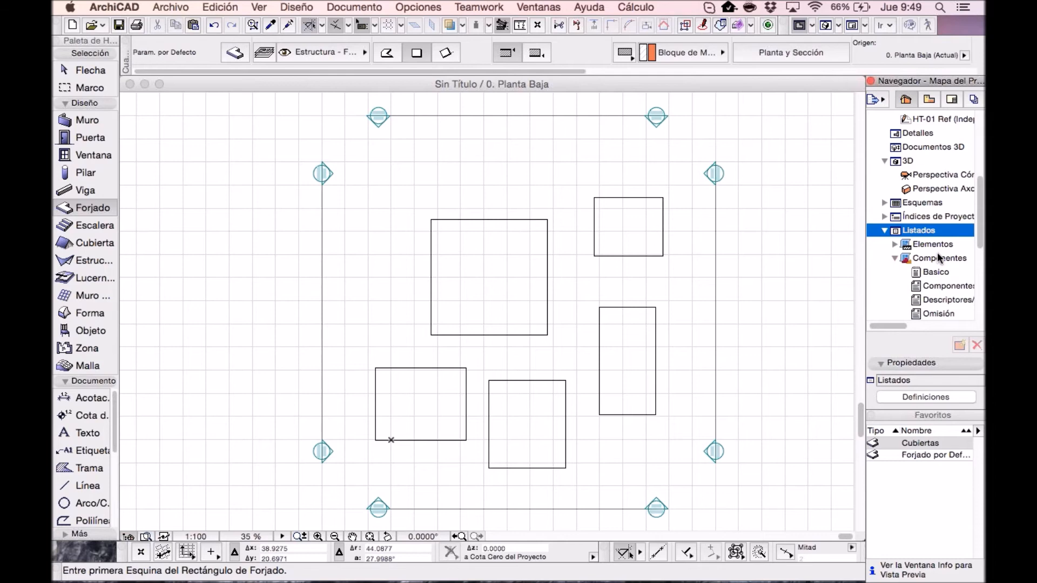
click(936, 259)
click(934, 273)
double_click(934, 273)
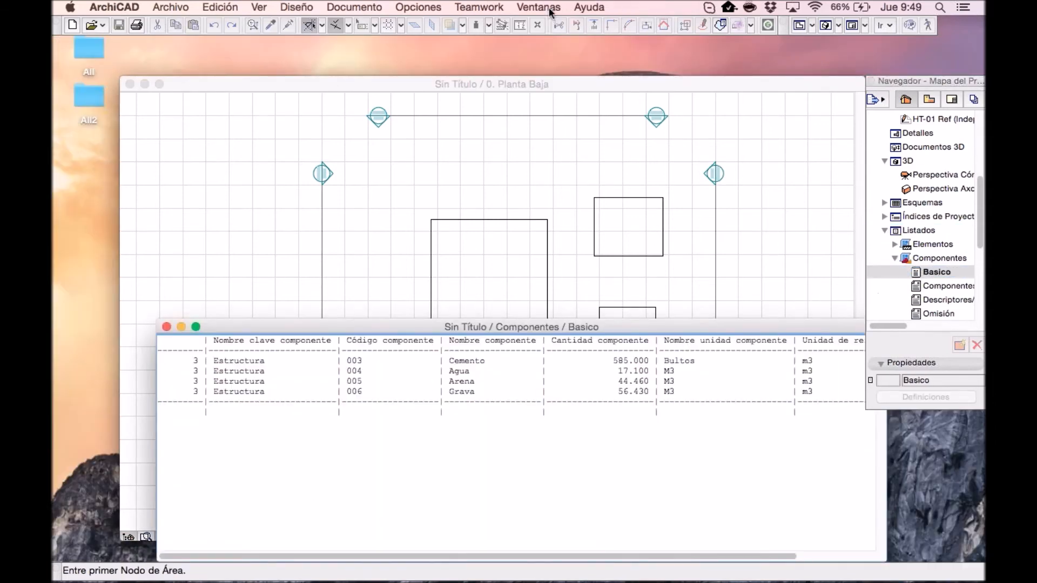
click(166, 327)
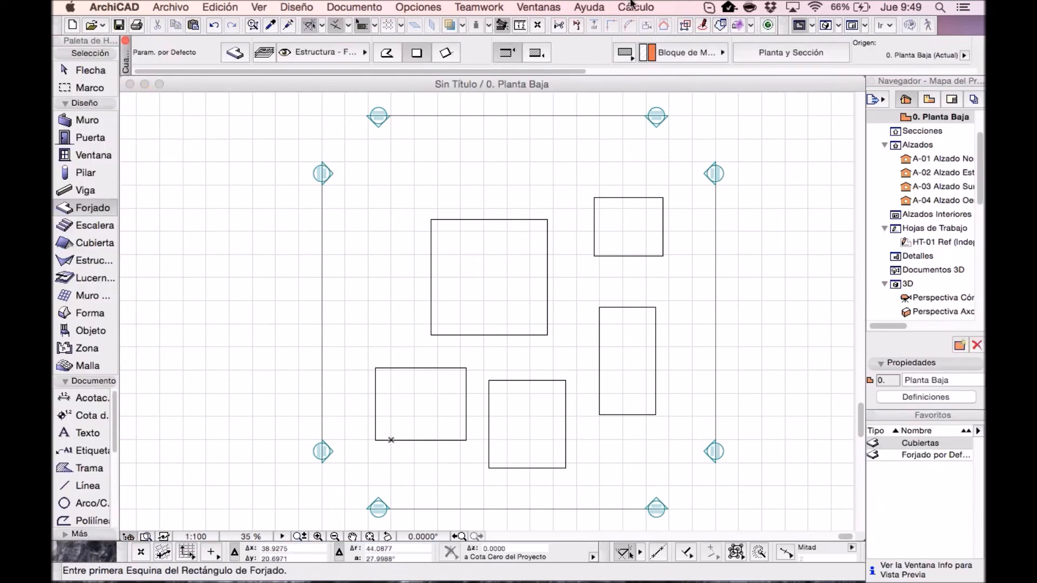
click(630, 6)
click(639, 11)
scroll(935, 248, up, 3)
scroll(942, 219, down, 10)
scroll(943, 218, up, 5)
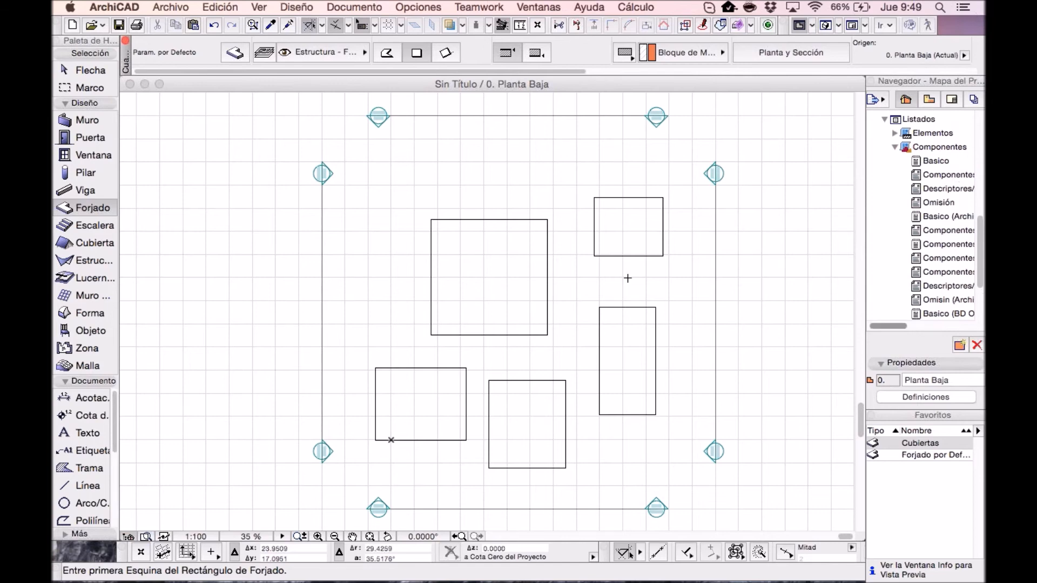
click(604, 306)
scroll(602, 308, down, 2)
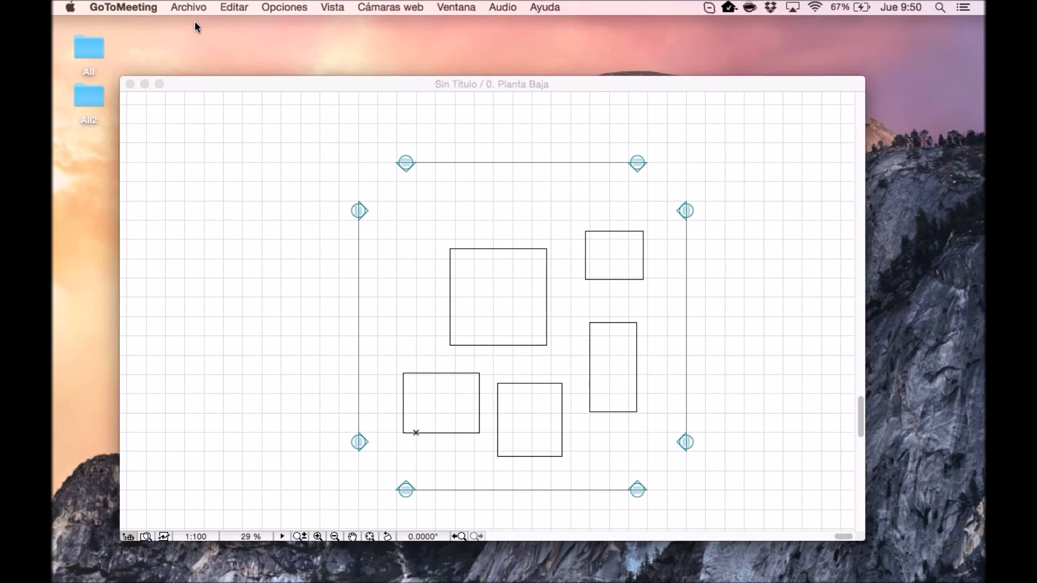
click(549, 262)
scroll(576, 316, up, 2)
scroll(547, 277, up, 2)
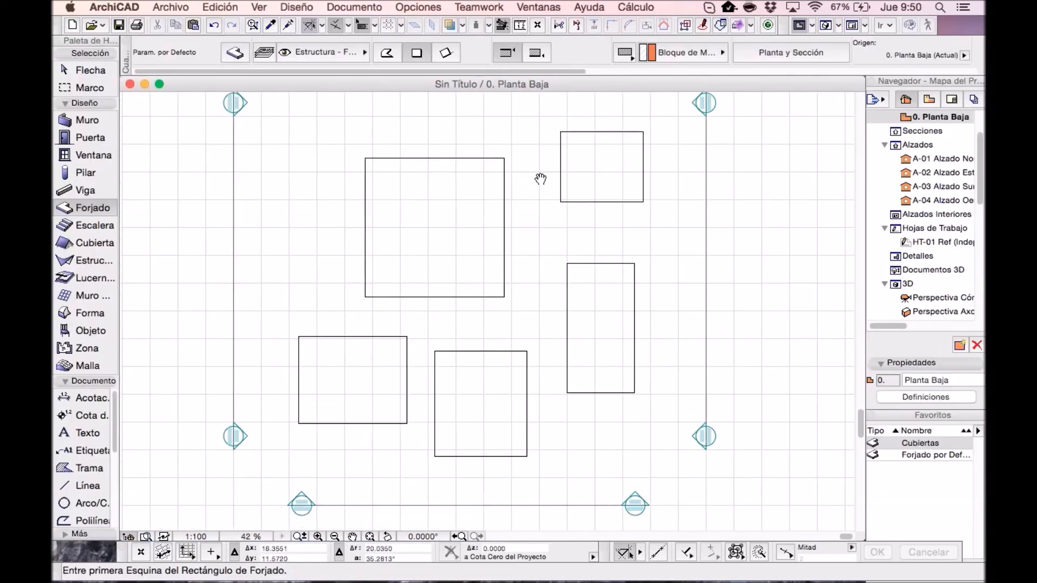
click(651, 9)
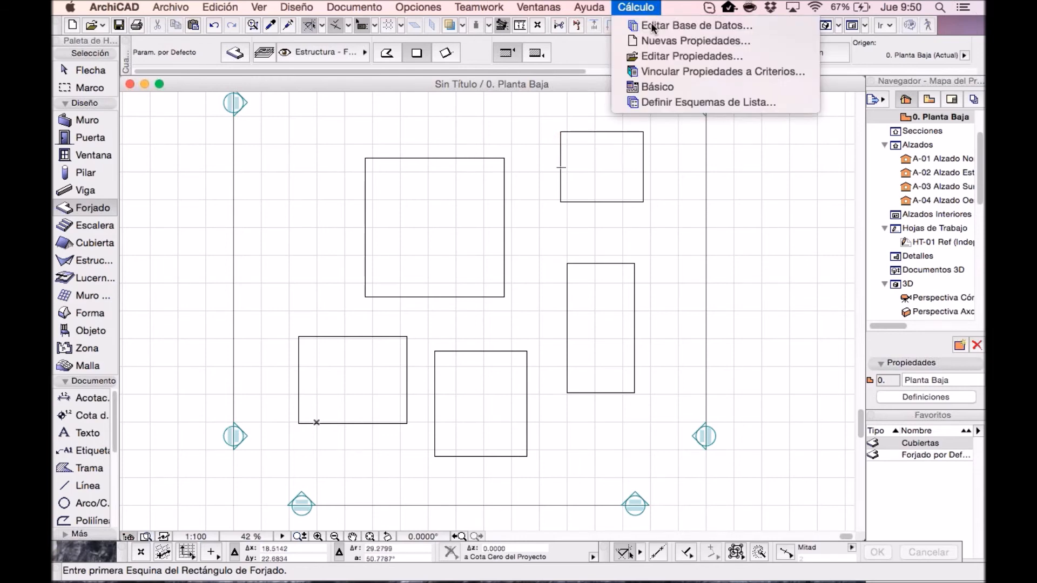
Step: Change the four smaller slabs to a composite structure using Suelo Hormigón+parquet
shift+click(480, 402)
shift+click(351, 378)
shift+click(574, 347)
shift+click(595, 190)
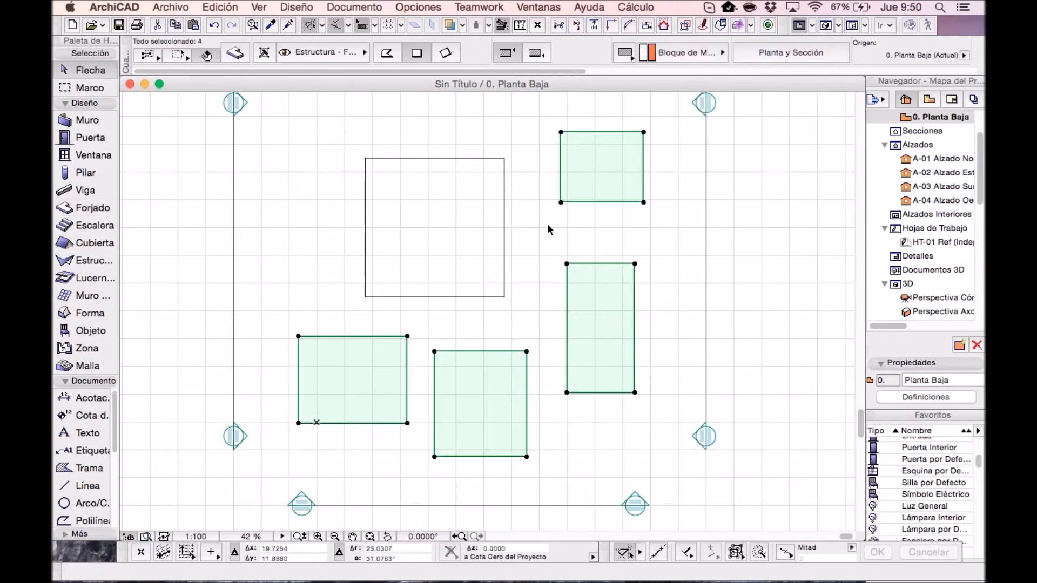
key(super+t)
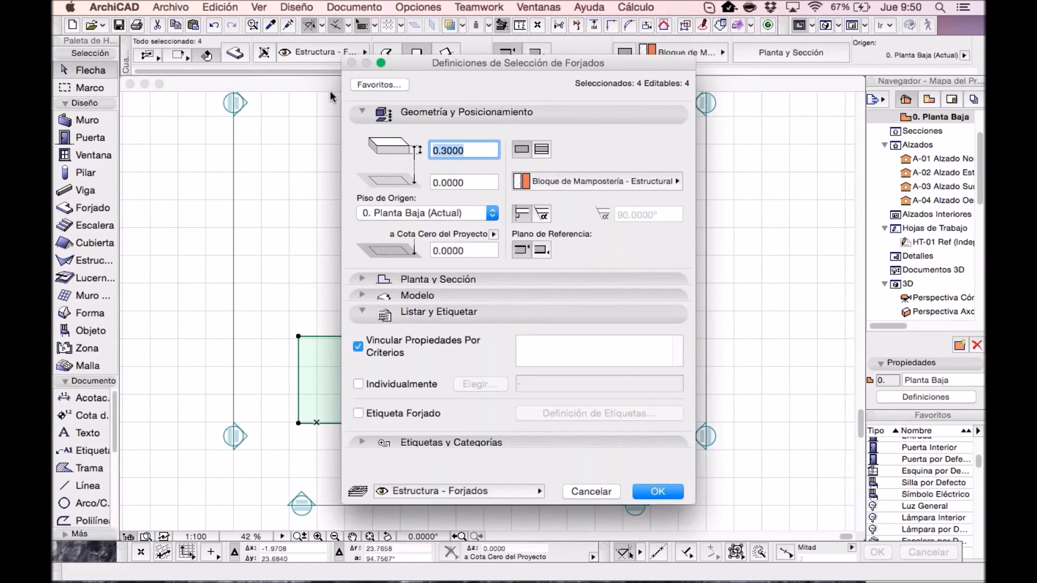
click(543, 154)
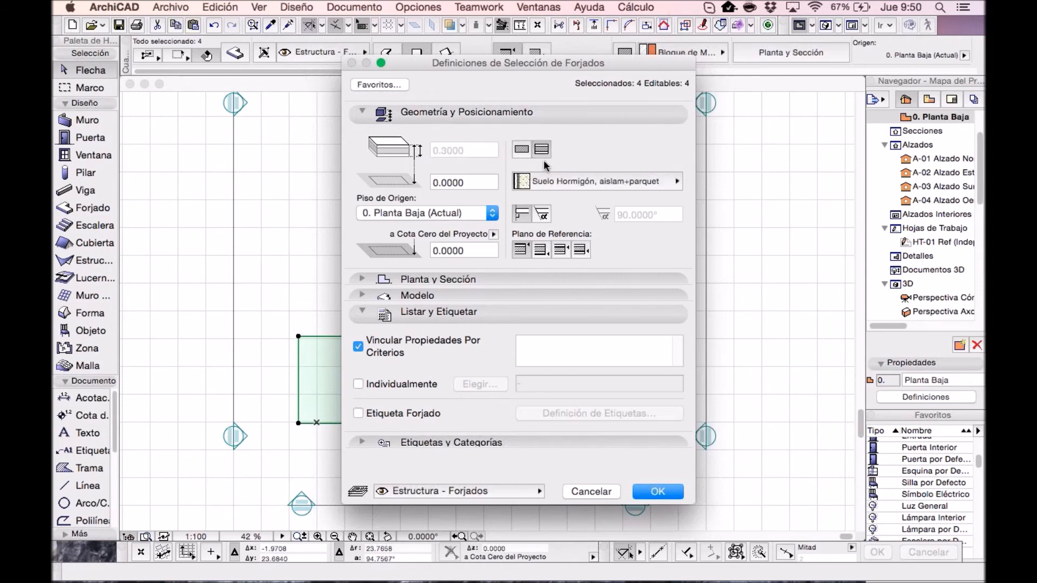
click(551, 180)
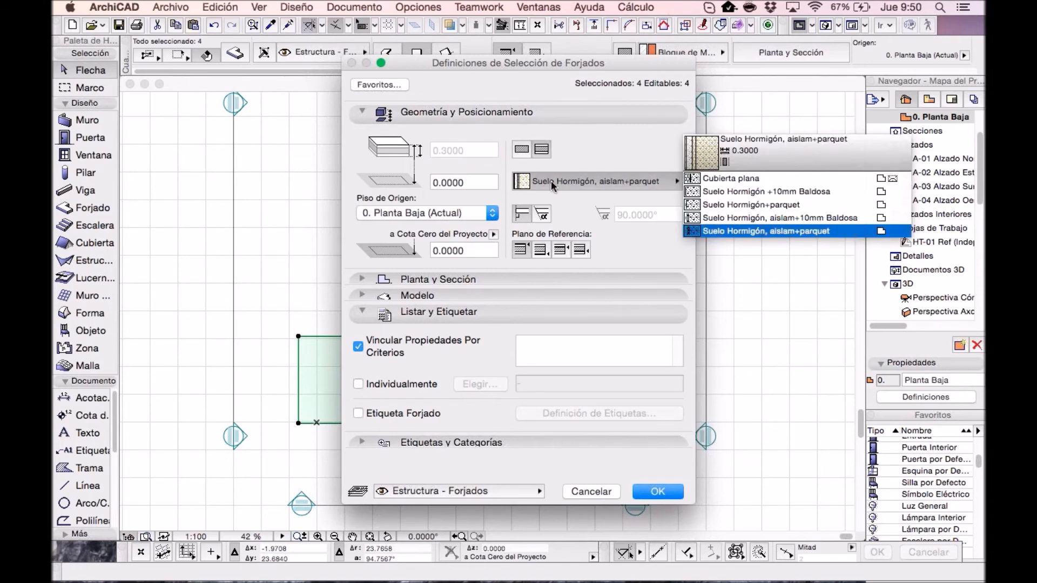
click(835, 300)
click(664, 187)
click(764, 205)
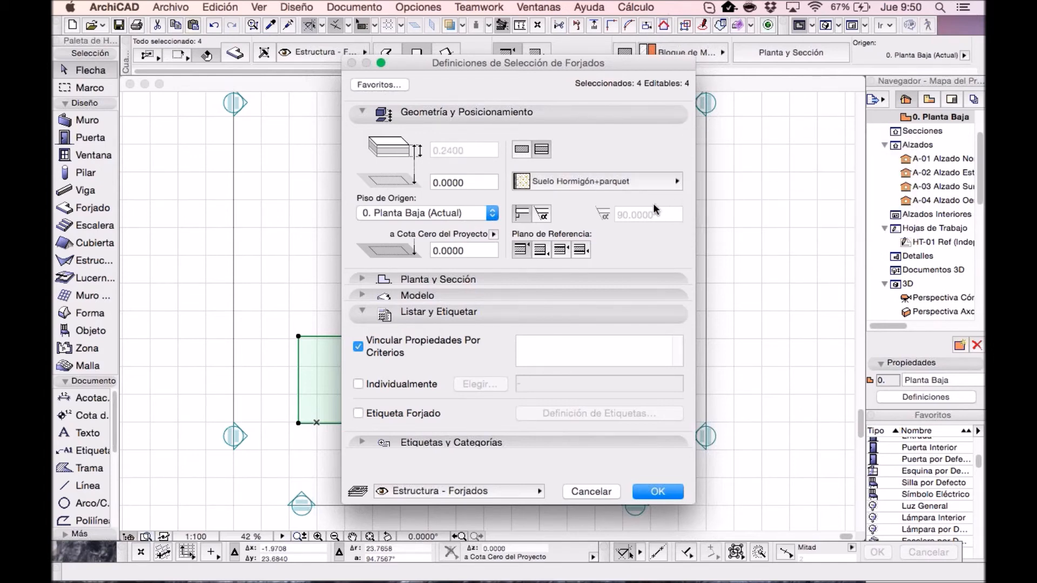
click(658, 492)
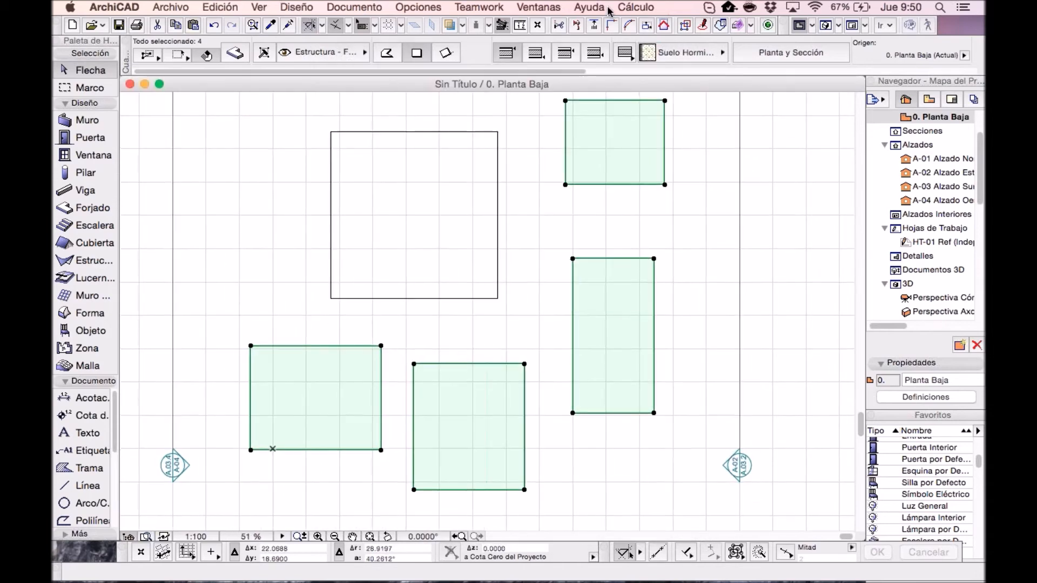
Step: Add a new property link by criteria in the BD OSCAR database
click(635, 7)
click(663, 72)
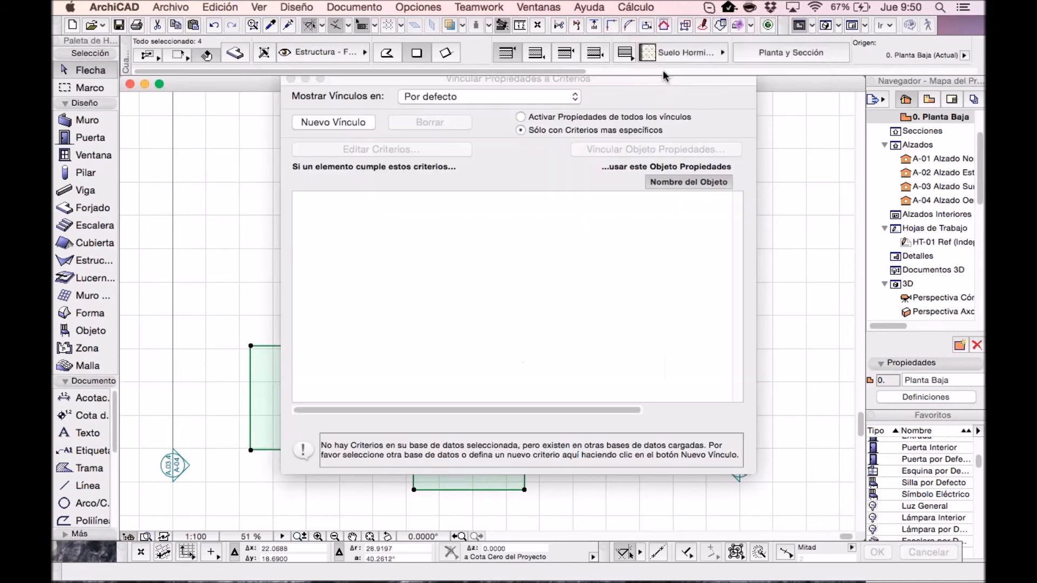
click(428, 95)
click(433, 118)
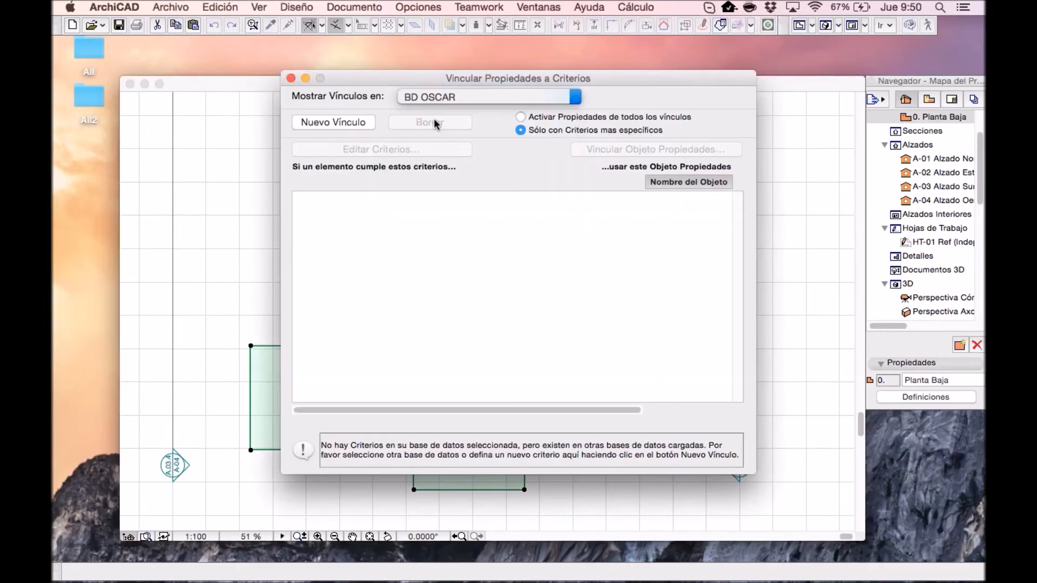
click(331, 121)
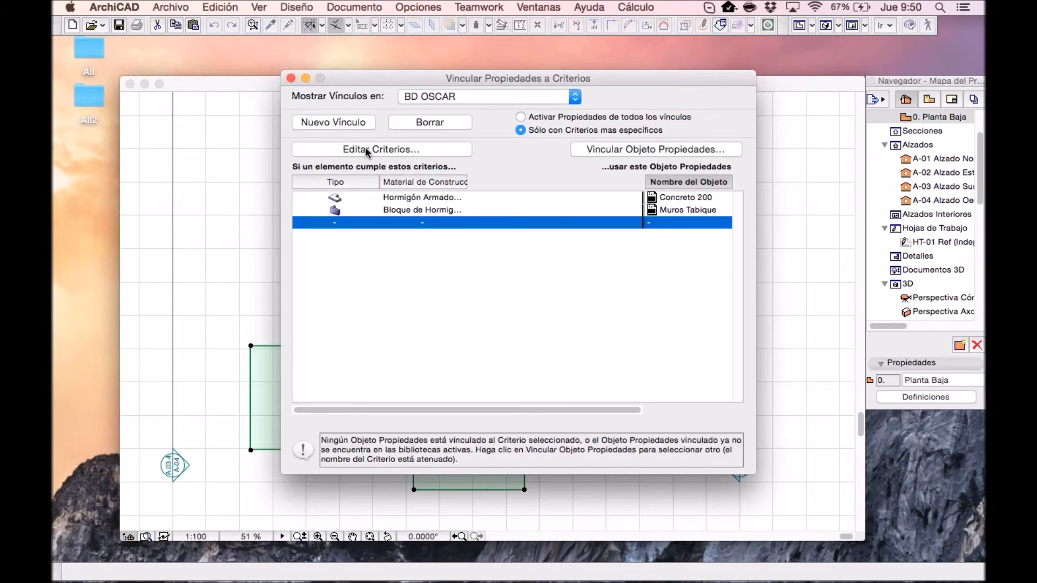
Step: Set the new link's criteria to Forjado elements with the composite Suelo Hormigón+parquet
click(365, 148)
click(265, 256)
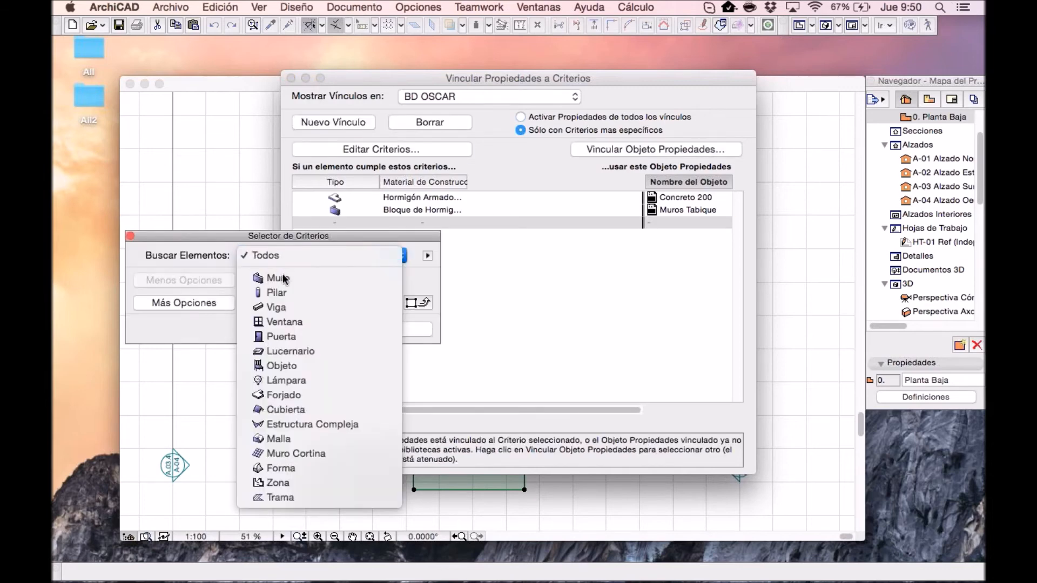
click(294, 394)
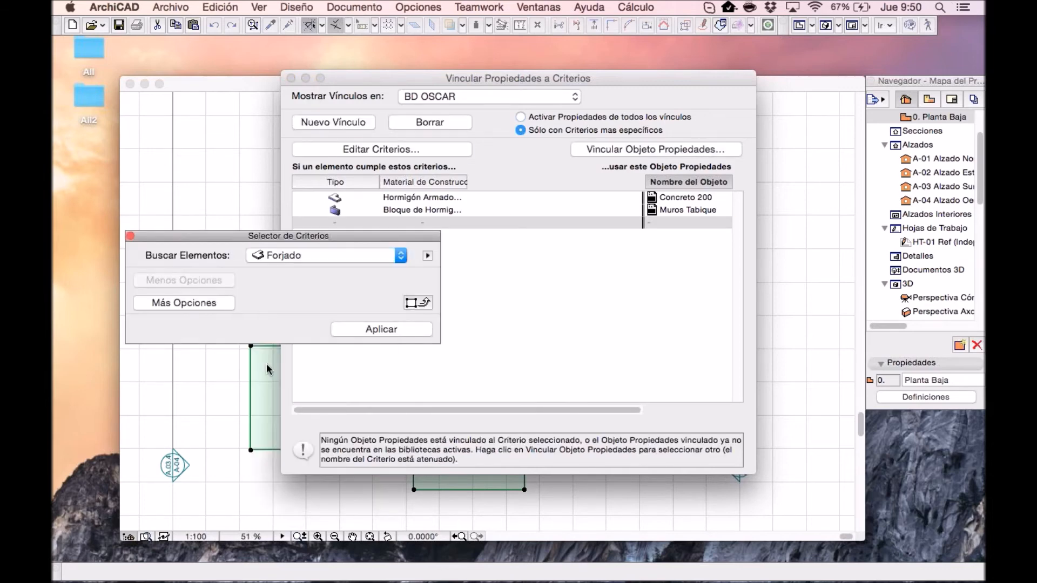
click(181, 304)
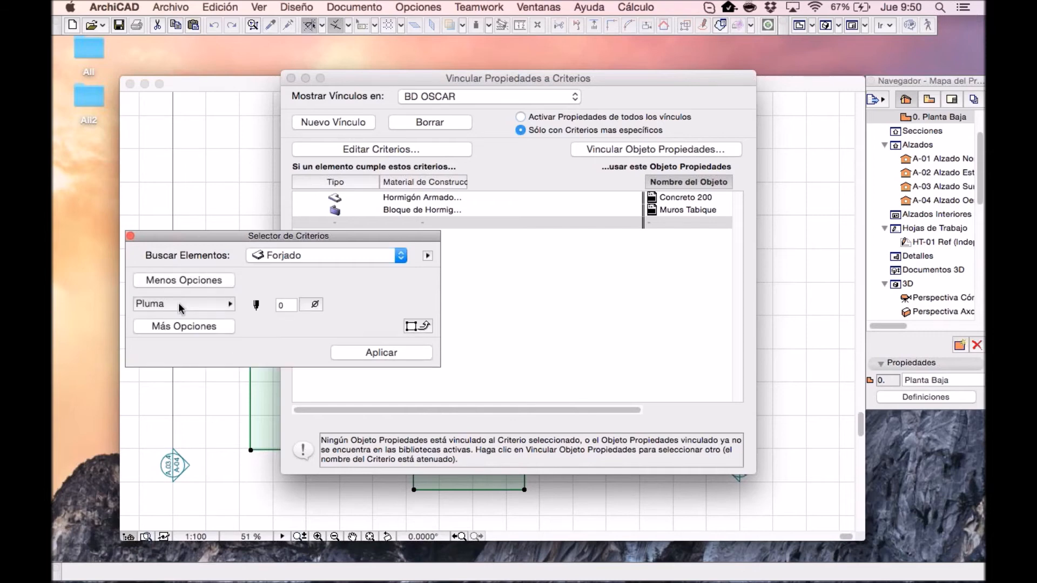
click(180, 306)
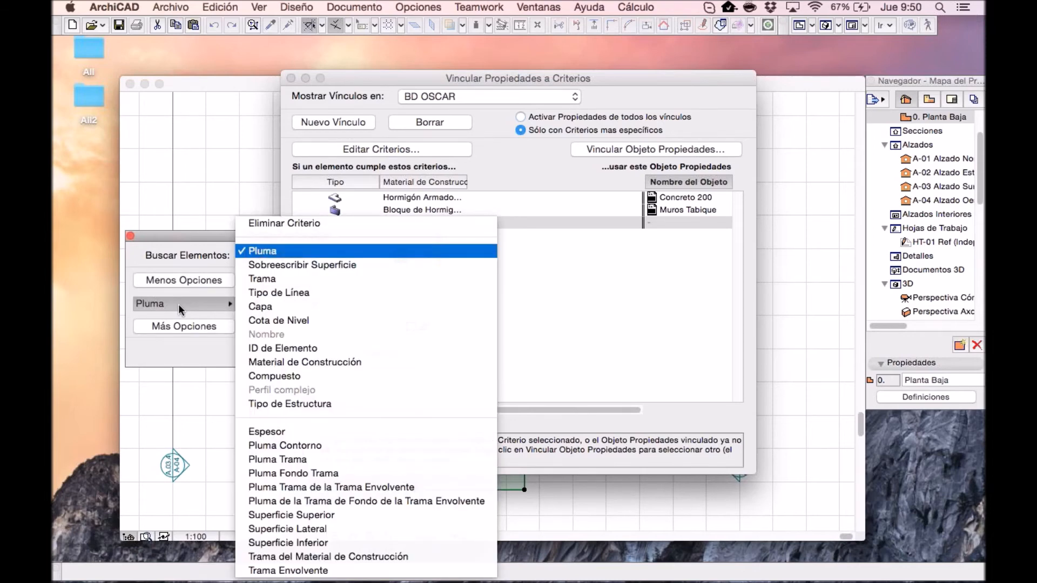
click(274, 376)
click(290, 303)
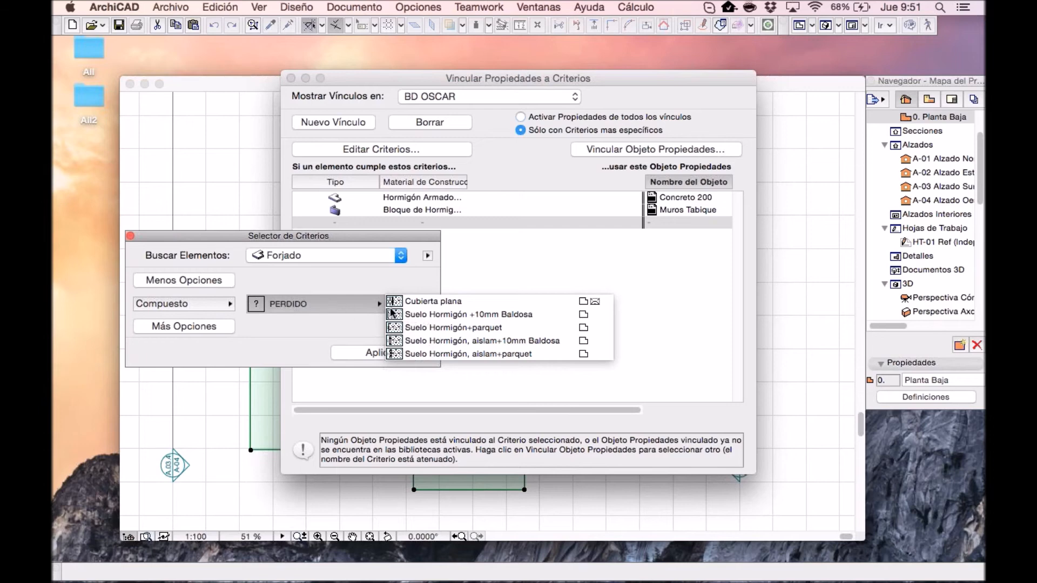
click(442, 329)
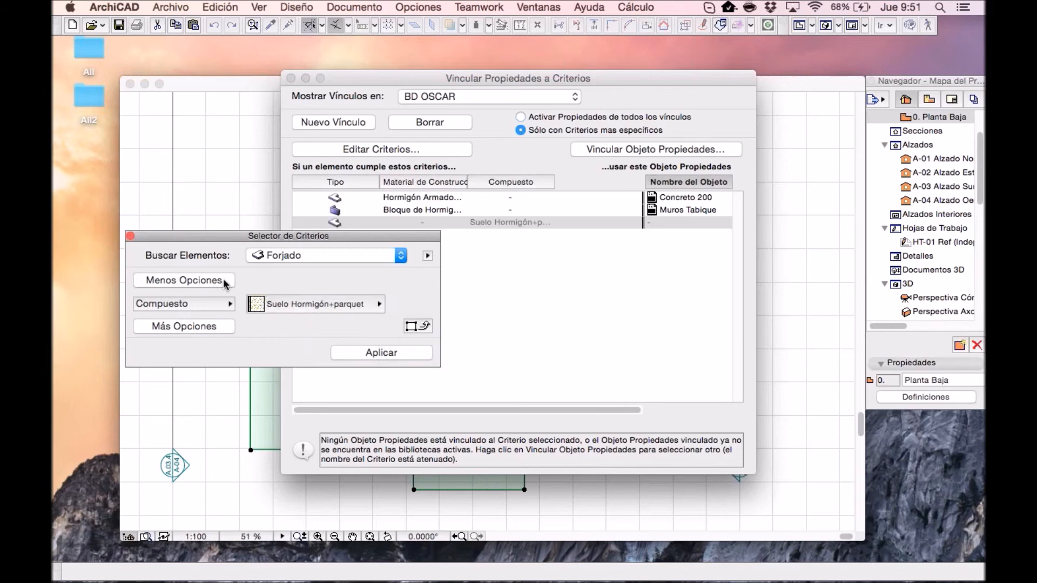
click(130, 236)
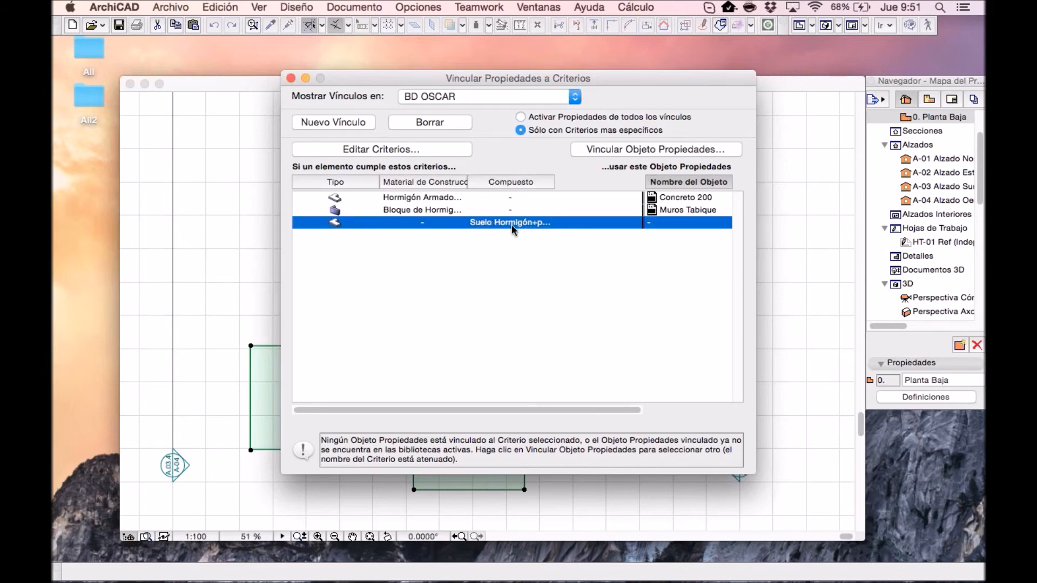
Step: Examine the Concreto 200 components available for the composite slab link, and close the link settings without assigning a property object
click(607, 149)
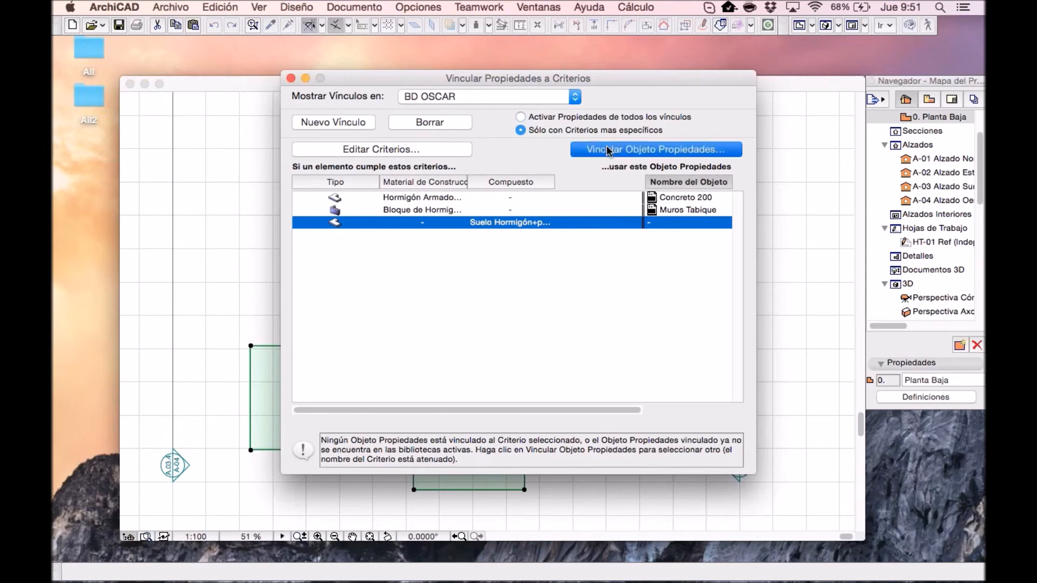
click(381, 154)
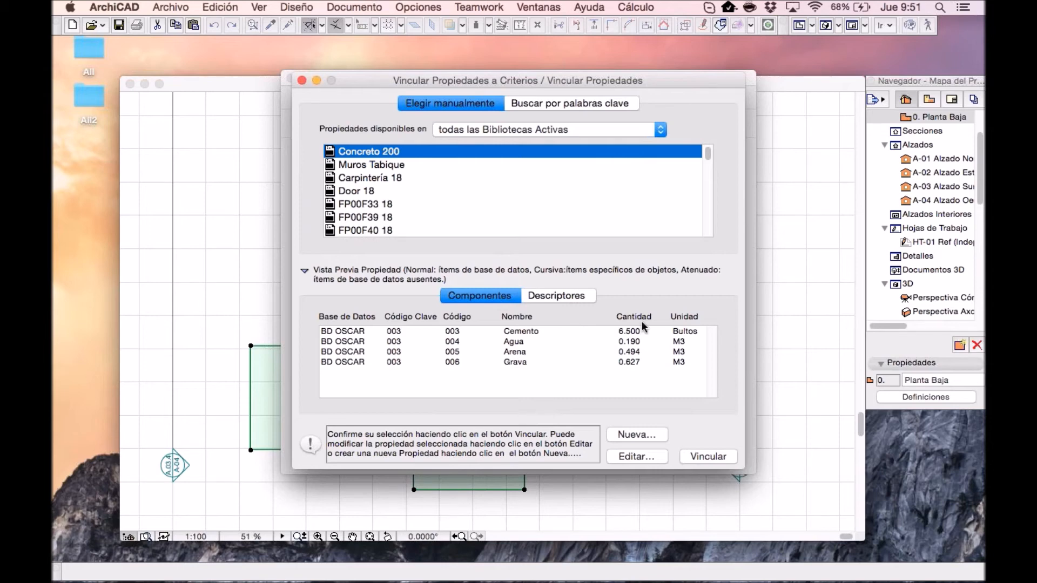
key(Escape)
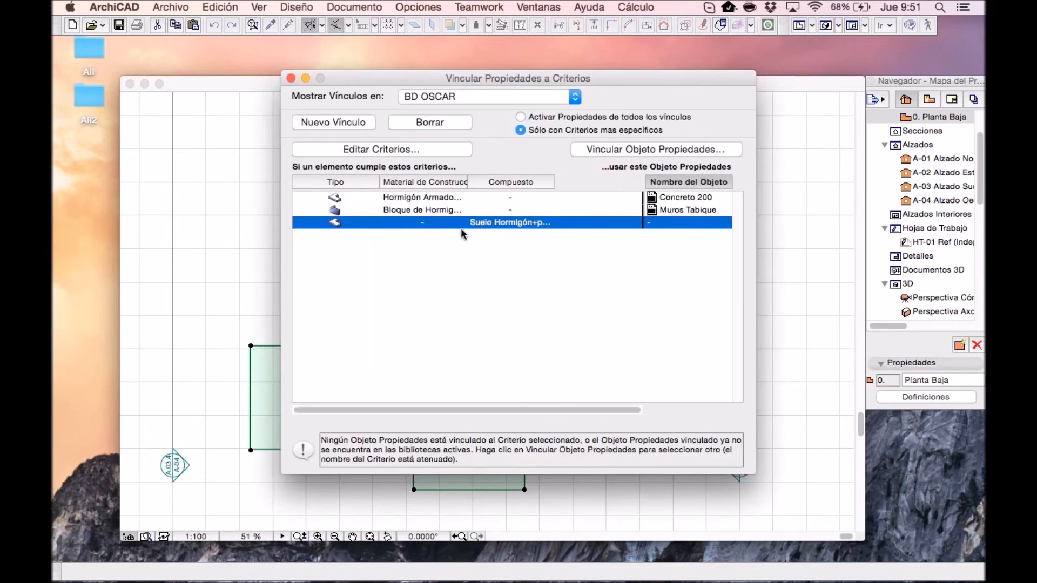
click(291, 77)
click(496, 254)
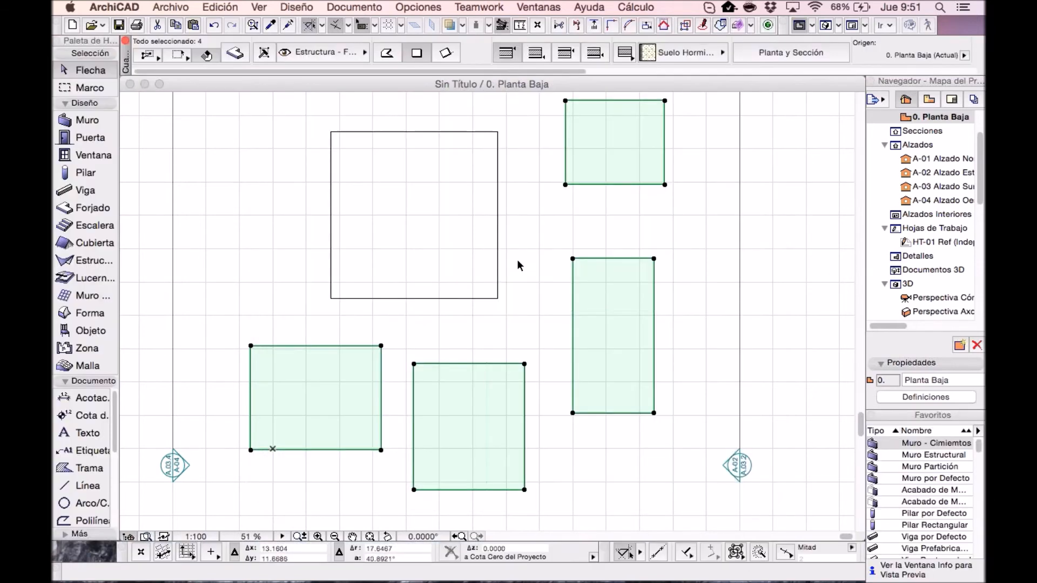
scroll(568, 272, down, 1)
middle_drag(569, 276, 572, 293)
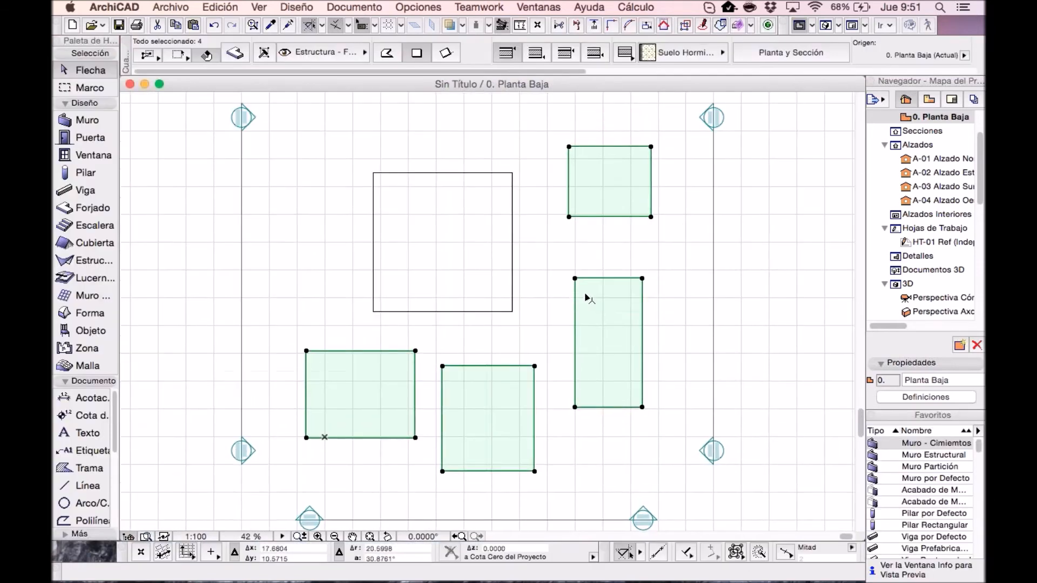
click(842, 312)
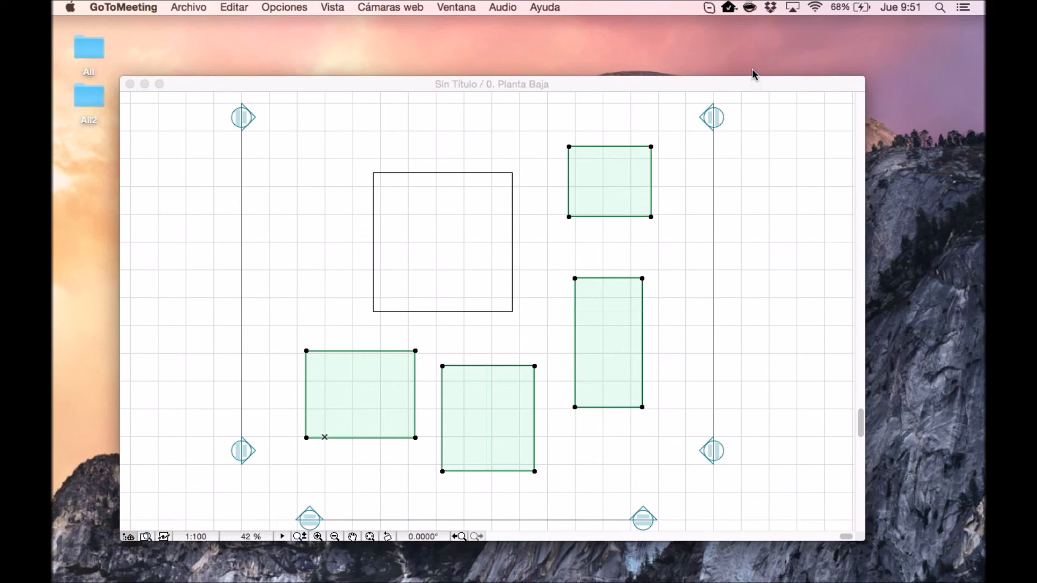
click(650, 227)
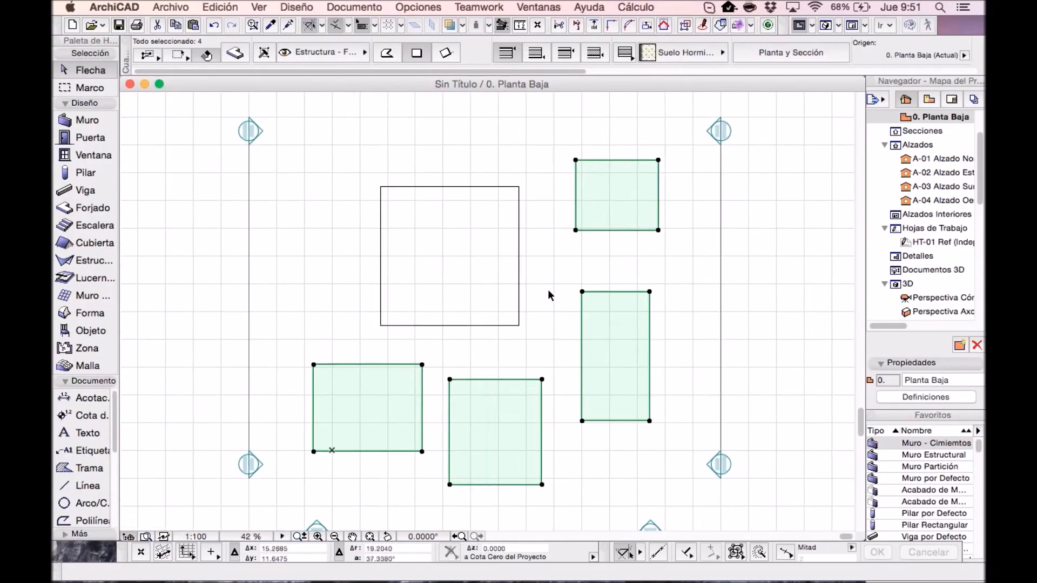
click(547, 271)
scroll(547, 271, down, 3)
scroll(548, 270, up, 1)
middle_drag(540, 288, 529, 306)
scroll(538, 289, down, 1)
click(622, 6)
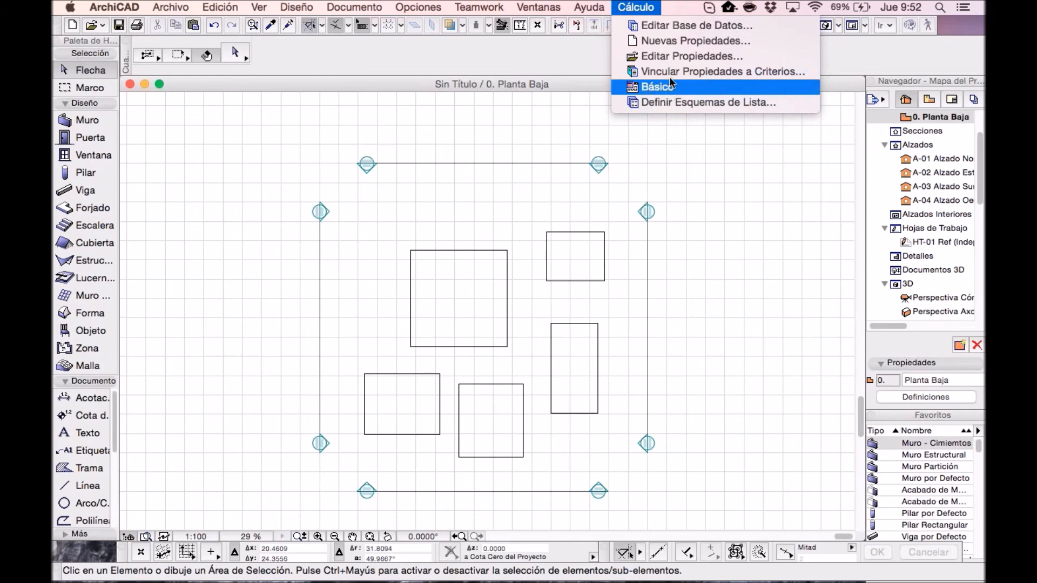
click(643, 11)
scroll(723, 125, down, 1)
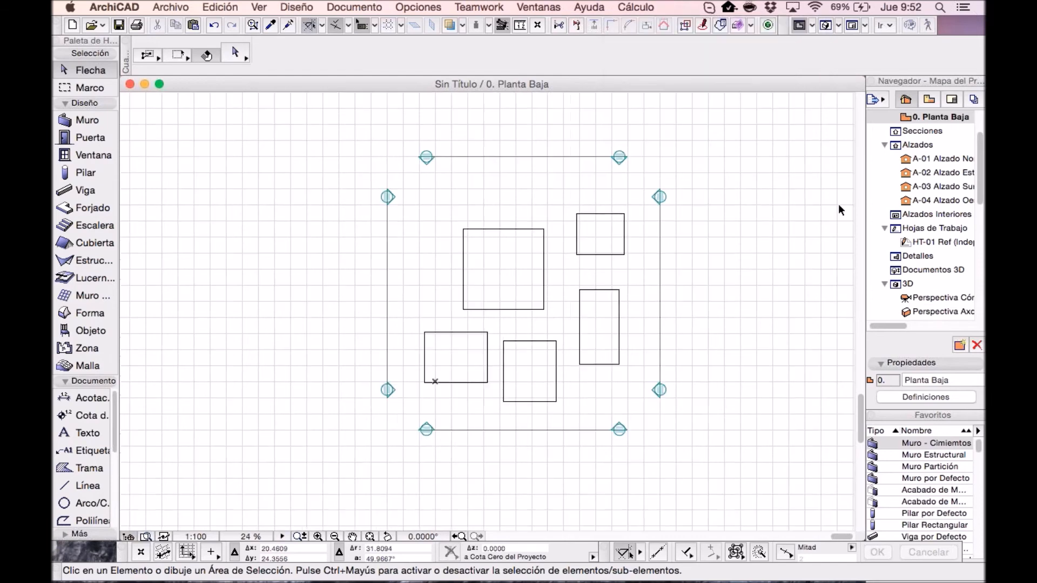
click(831, 299)
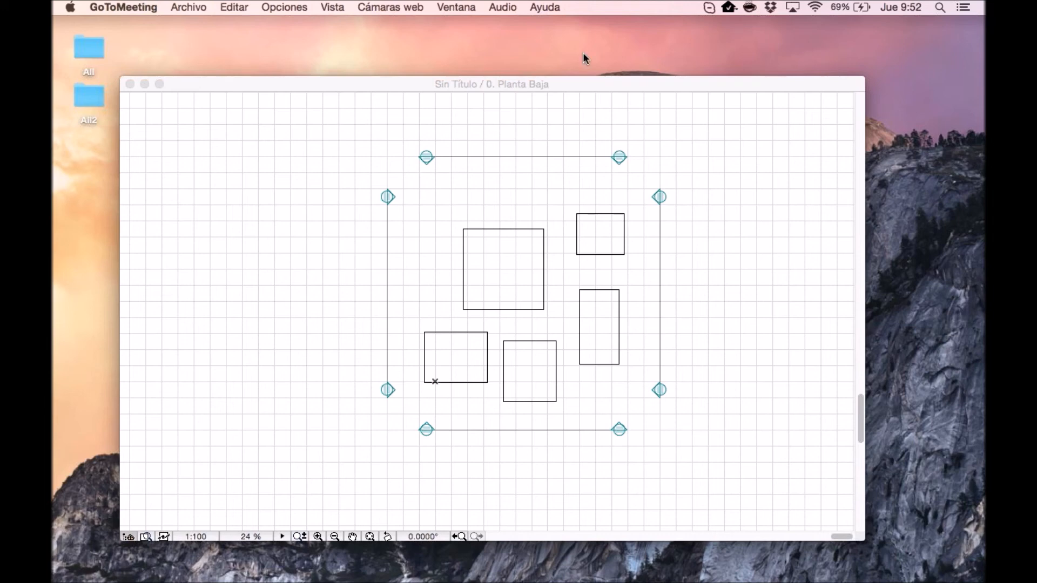
click(744, 135)
scroll(556, 280, down, 1)
middle_drag(555, 284, 554, 324)
scroll(535, 289, up, 1)
scroll(546, 295, up, 1)
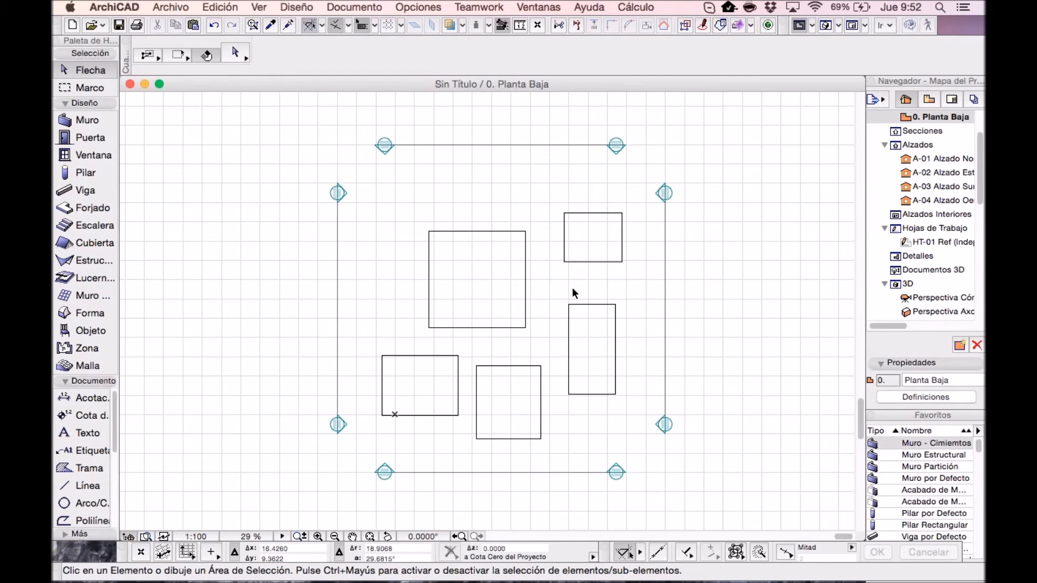
Step: Open the Basico components list and move its window over the floor plan to read the concrete components
scroll(935, 306, down, 5)
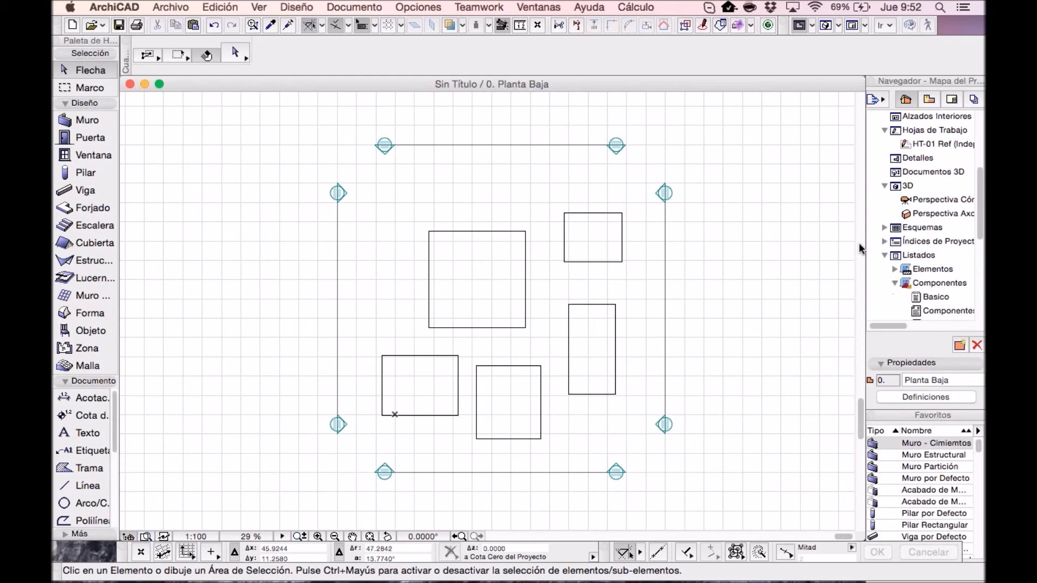
double_click(935, 301)
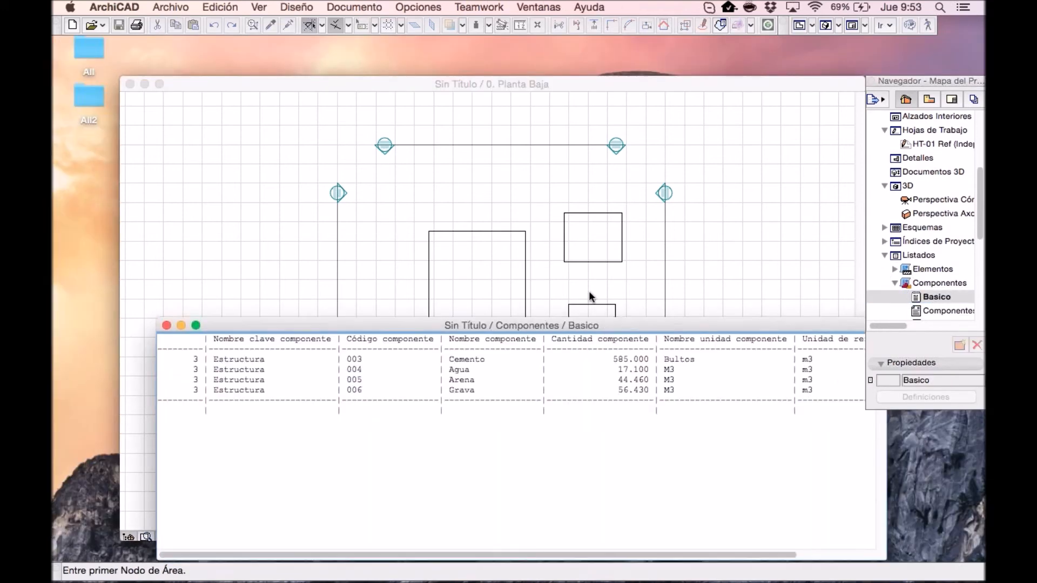
drag(651, 261, 339, 229)
drag(674, 366, 504, 349)
click(279, 331)
click(419, 270)
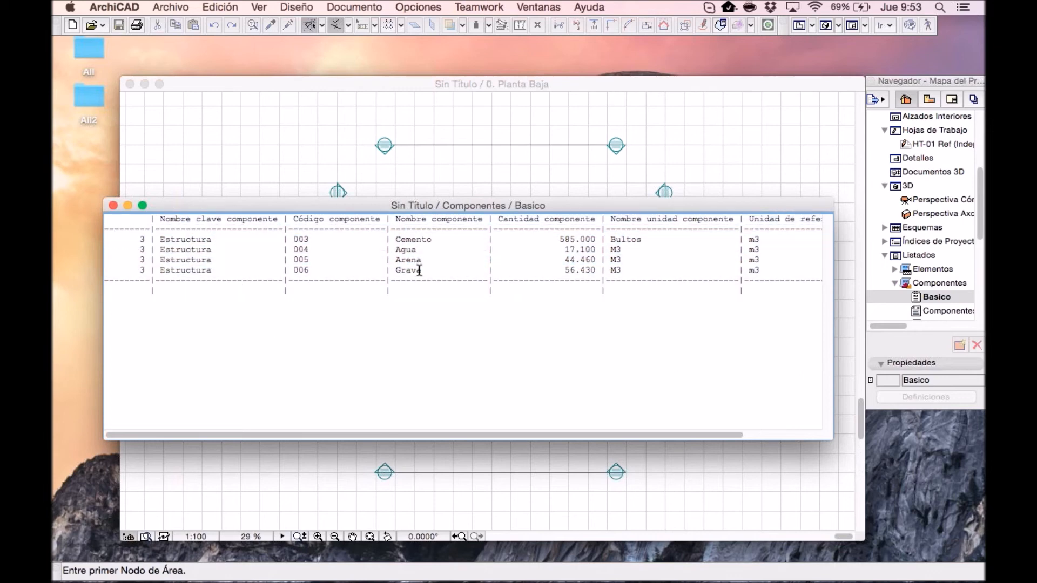
click(170, 7)
click(211, 110)
click(388, 417)
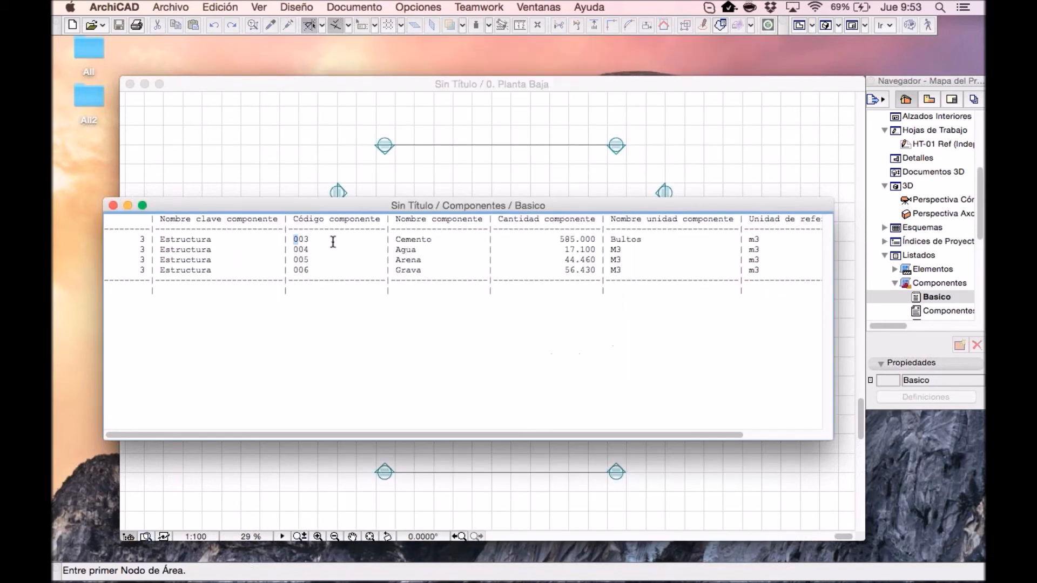
Step: Examine the component codes in the Basico list and close it to return to the floor plan
double_click(302, 239)
drag(417, 435, 378, 424)
drag(675, 431, 226, 296)
click(262, 120)
Step: Open the list scheme definitions and select the Basico component list scheme of the BD OSCAR database
click(638, 7)
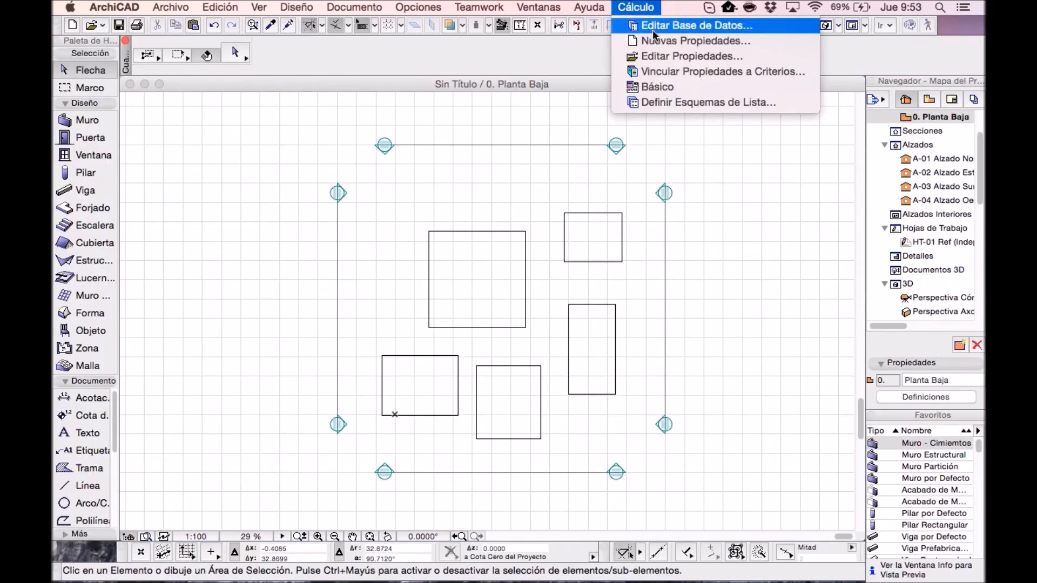
click(689, 103)
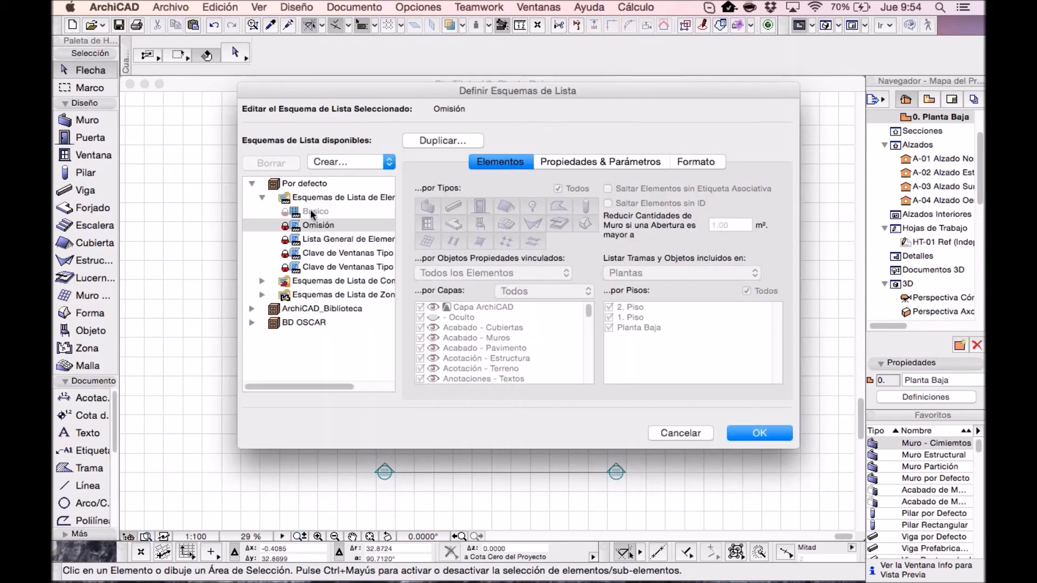
click(252, 183)
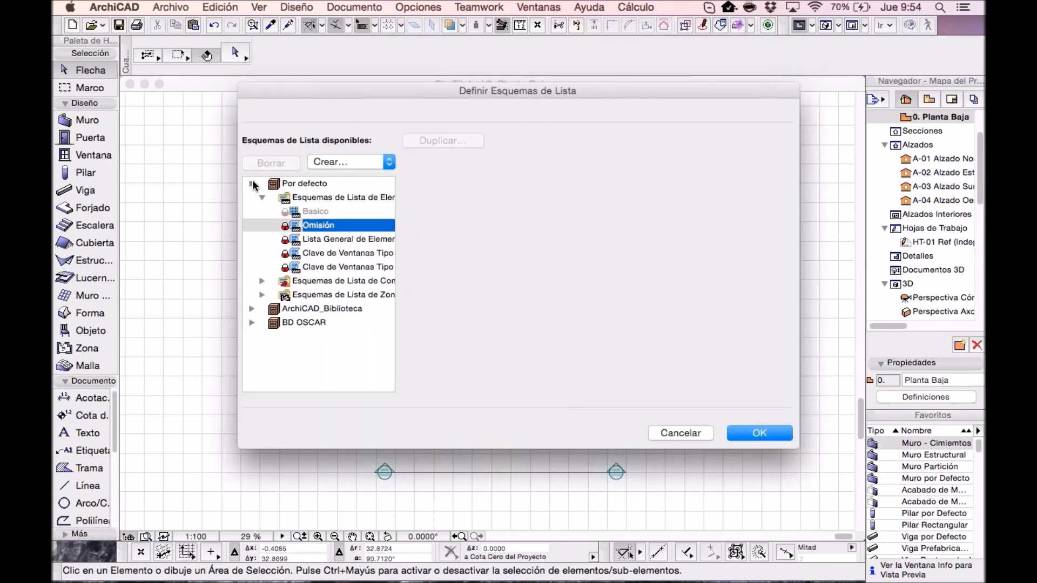
click(290, 183)
click(297, 198)
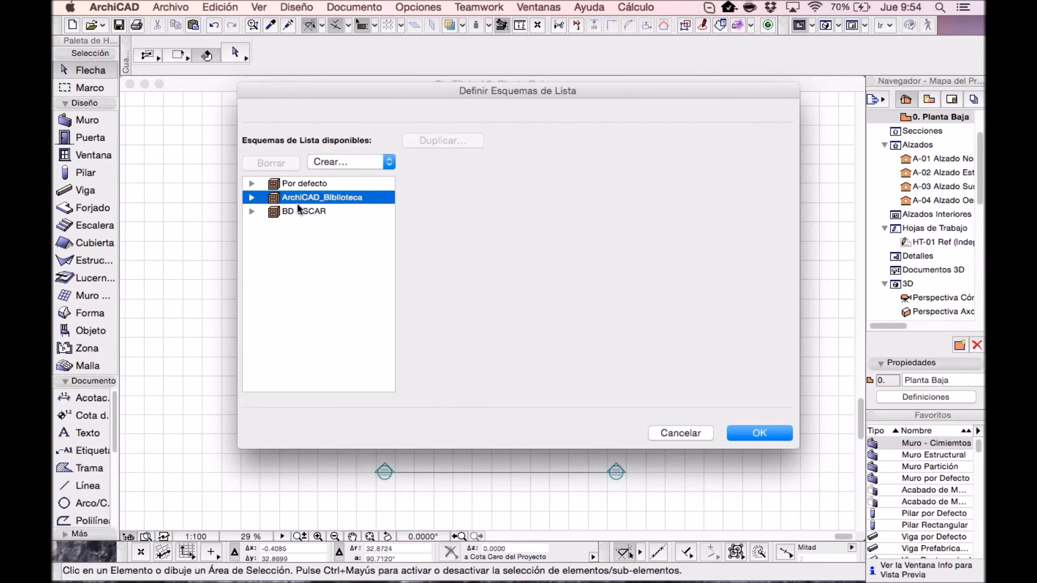
click(297, 211)
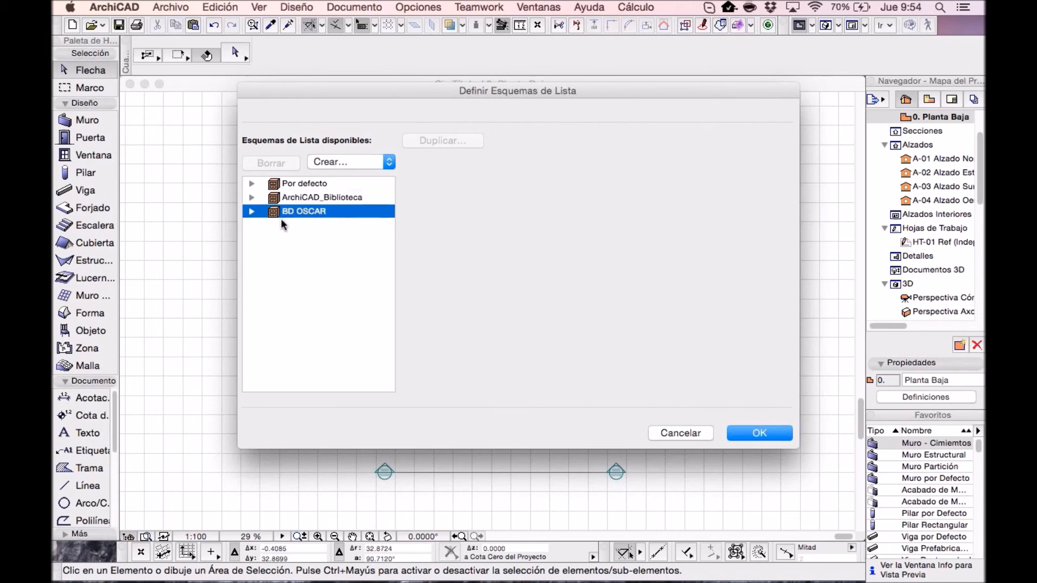
click(251, 212)
drag(312, 385, 345, 377)
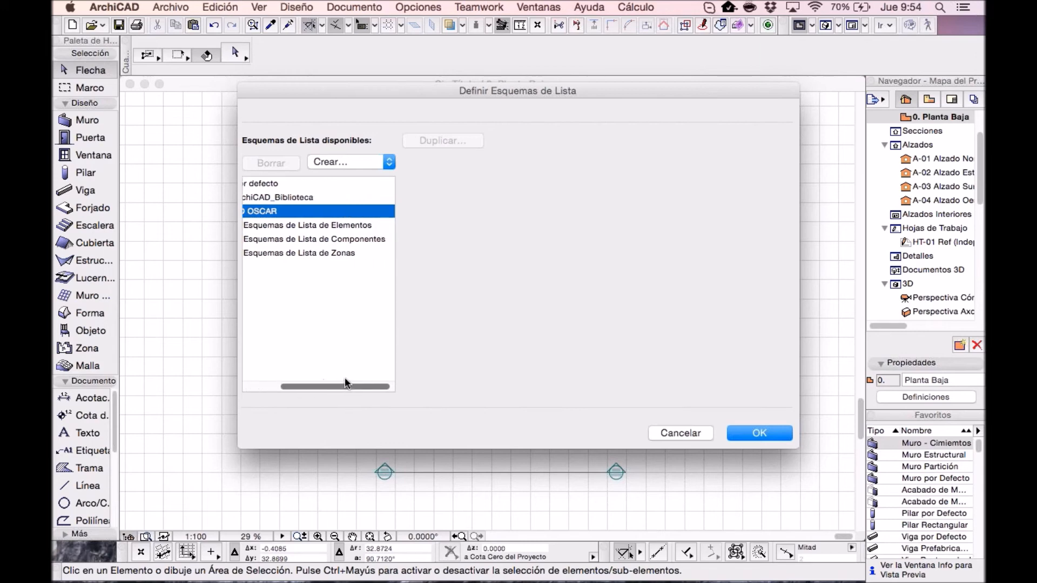
click(303, 240)
drag(275, 385, 238, 299)
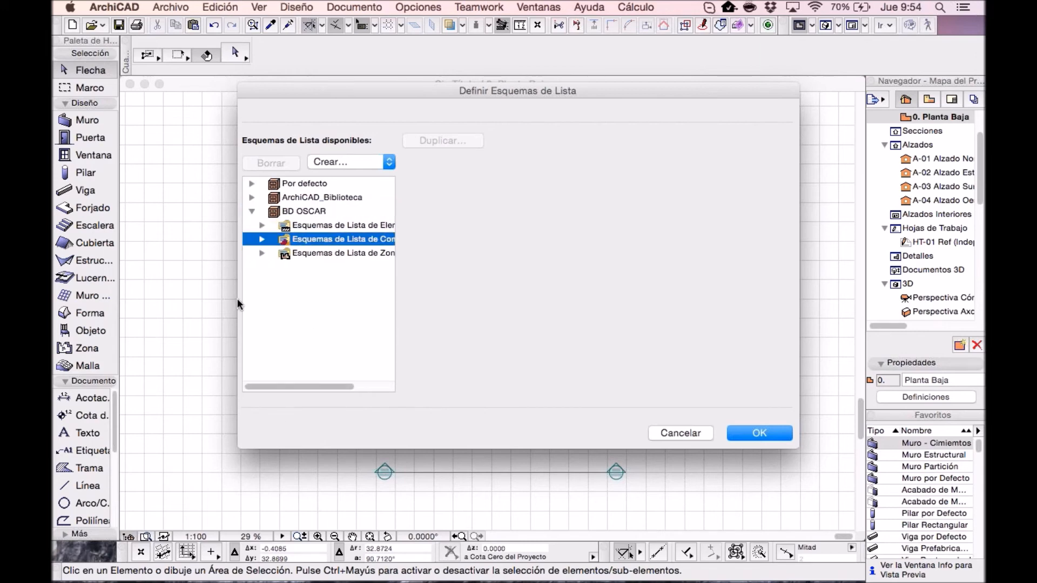
click(261, 239)
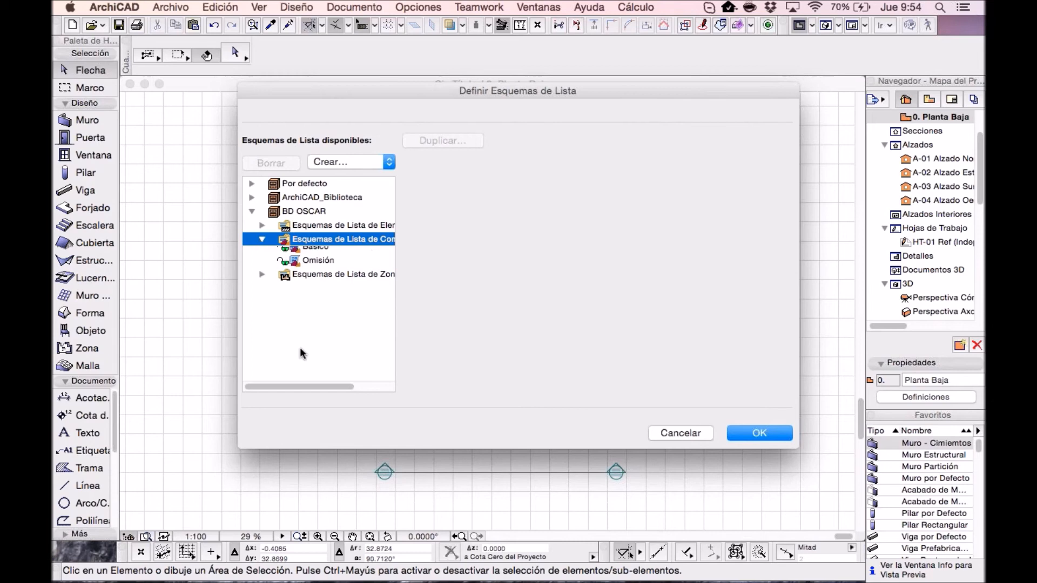
click(313, 253)
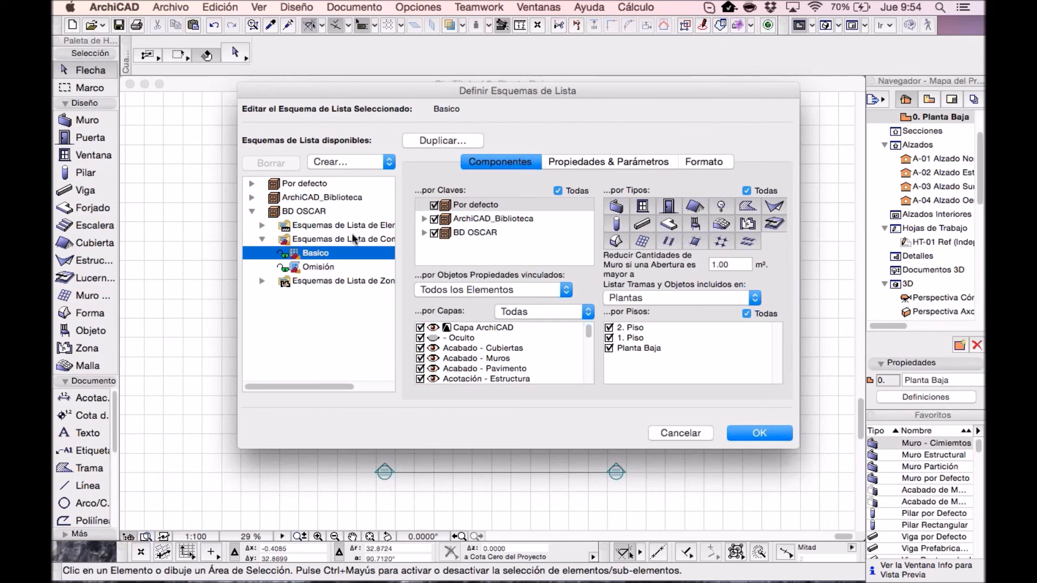
Step: Duplicate the Basico component list scheme under the name Basico OPUS and select the copy
click(432, 143)
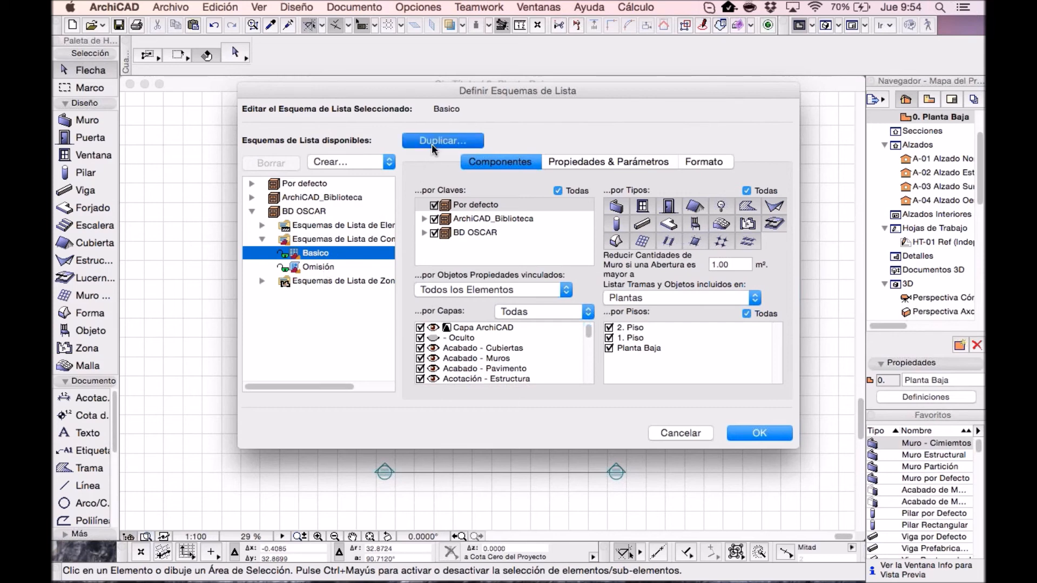
text(B)
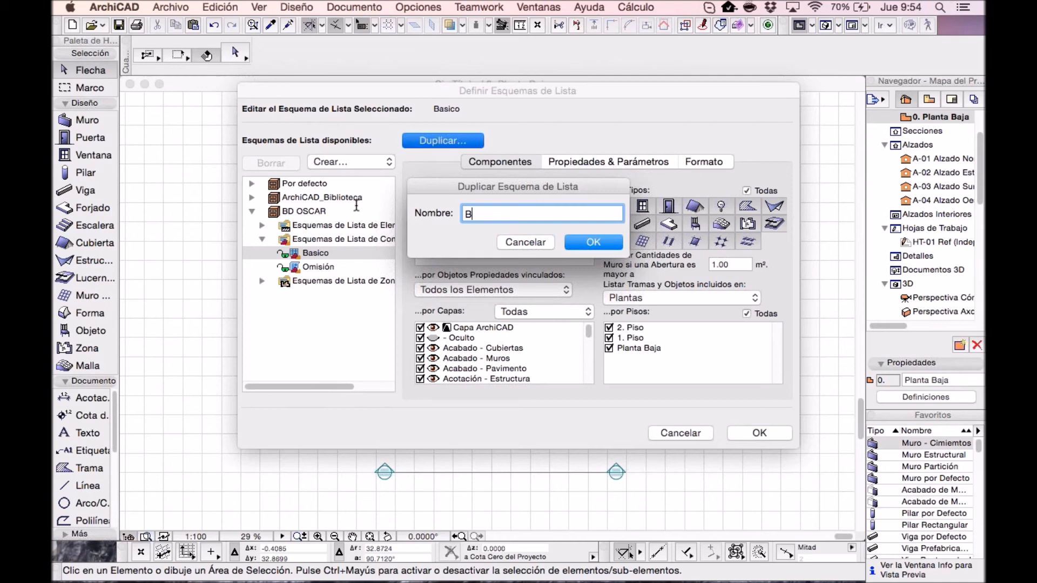
text(asico OPUS)
click(574, 248)
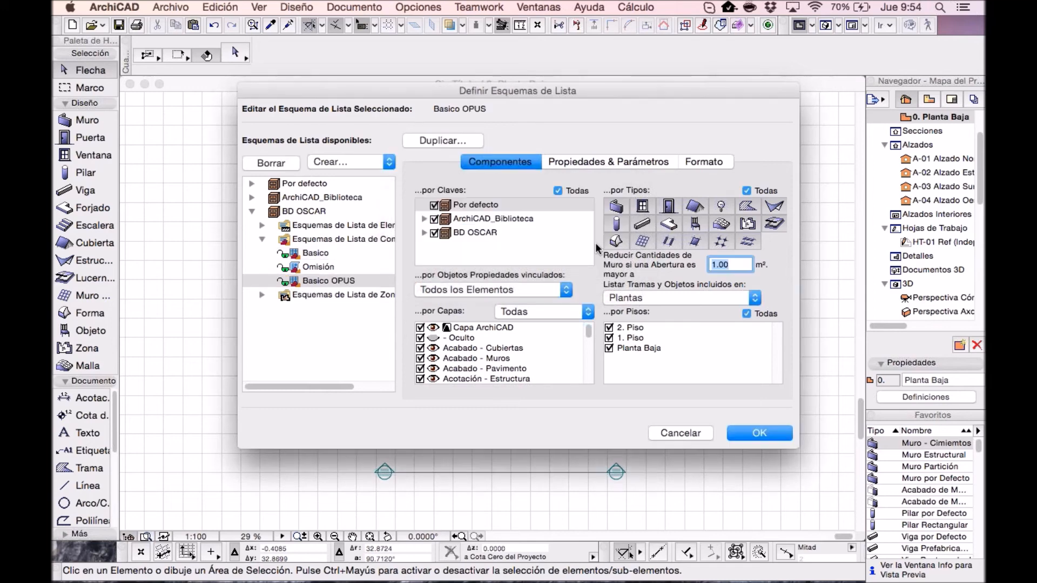
click(336, 281)
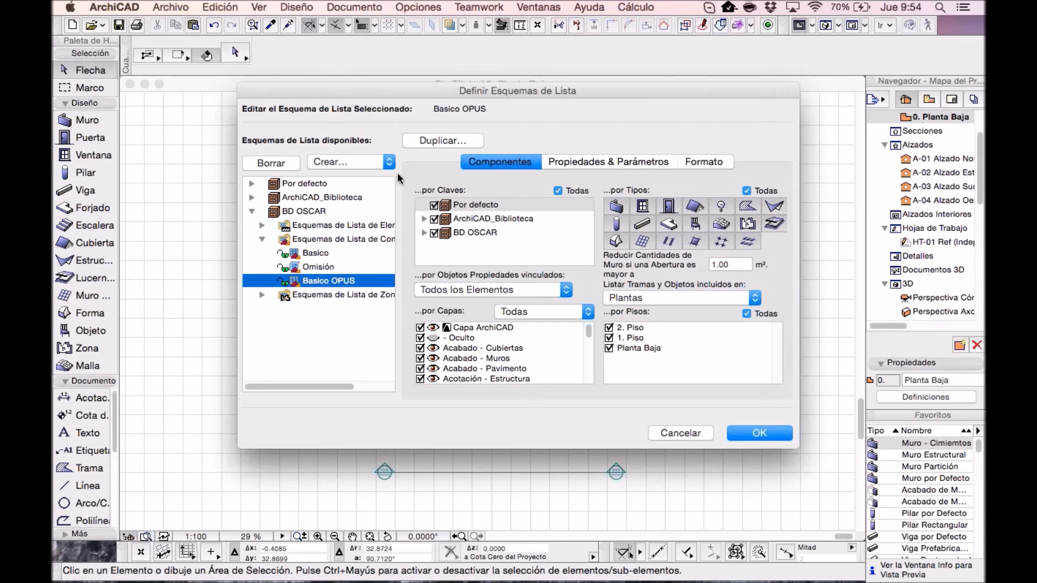
Step: Try excluding an element type from the Basico OPUS scheme, and restore all types
click(690, 223)
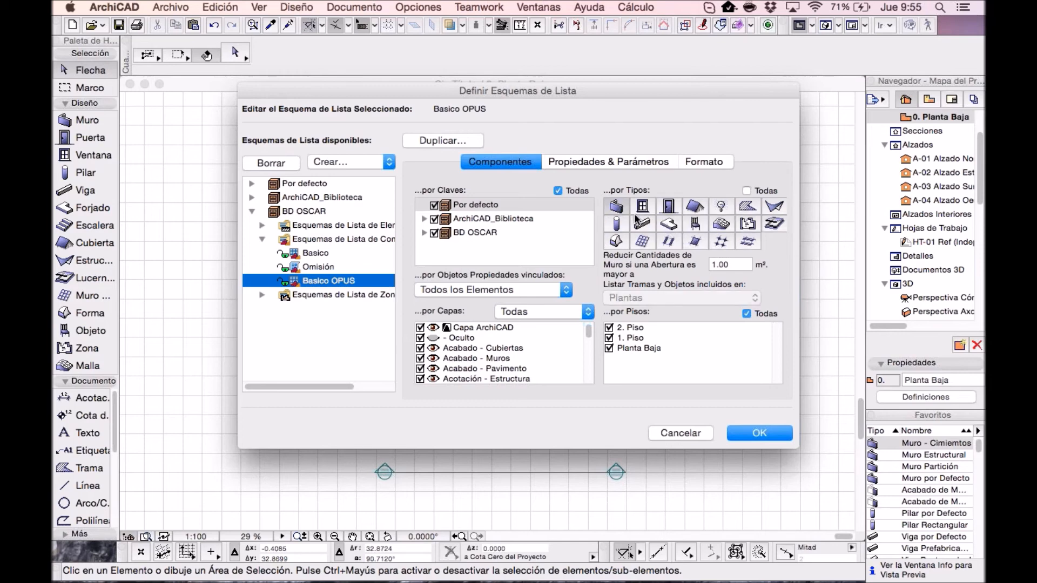
click(747, 191)
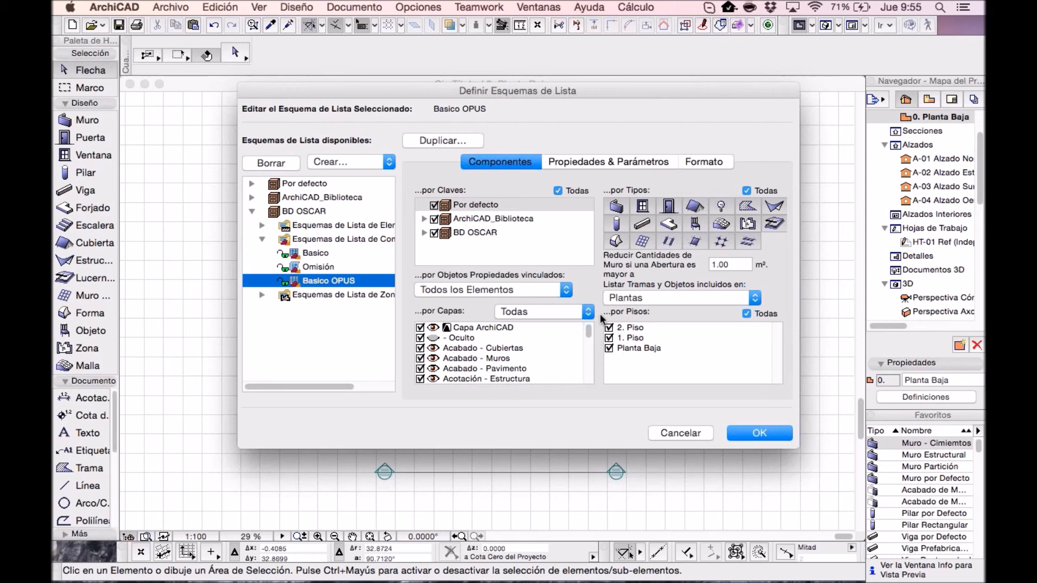
mouse_move(589, 332)
mouse_down()
mouse_move(590, 376)
mouse_move(589, 324)
mouse_up()
Step: Limit the Basico OPUS optional data to component code and unit, dropping key names, descriptor code and reference unit, and save the scheme
click(591, 164)
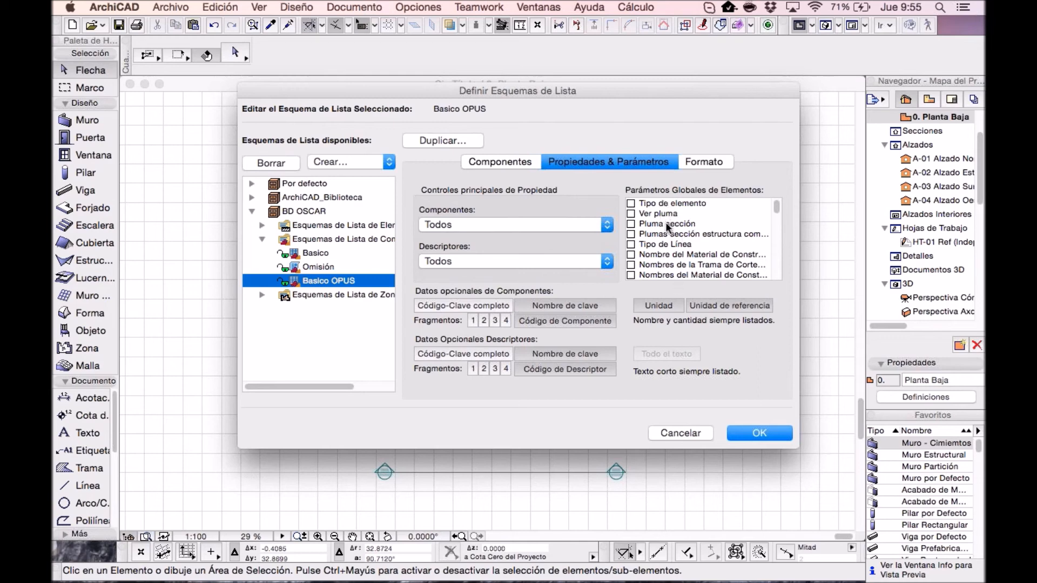
scroll(667, 227, down, 2)
drag(779, 213, 778, 243)
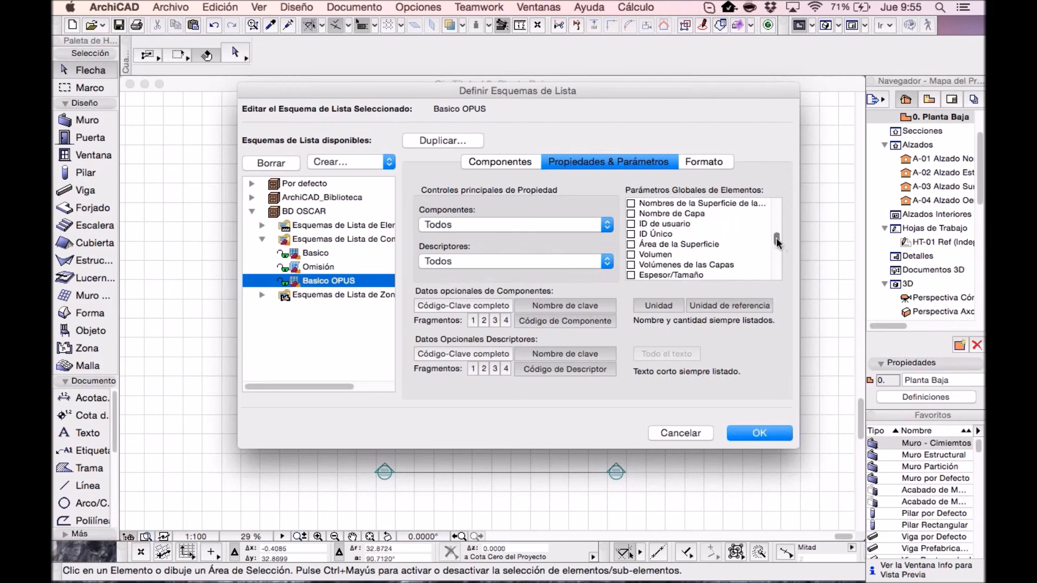
click(699, 215)
drag(776, 241, 776, 227)
click(631, 224)
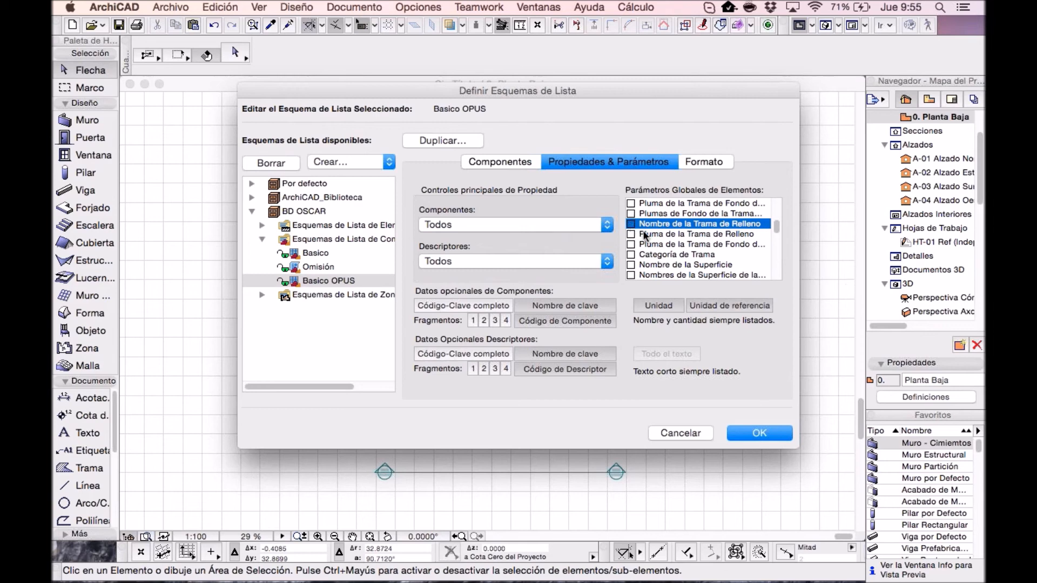
scroll(771, 227, up, 5)
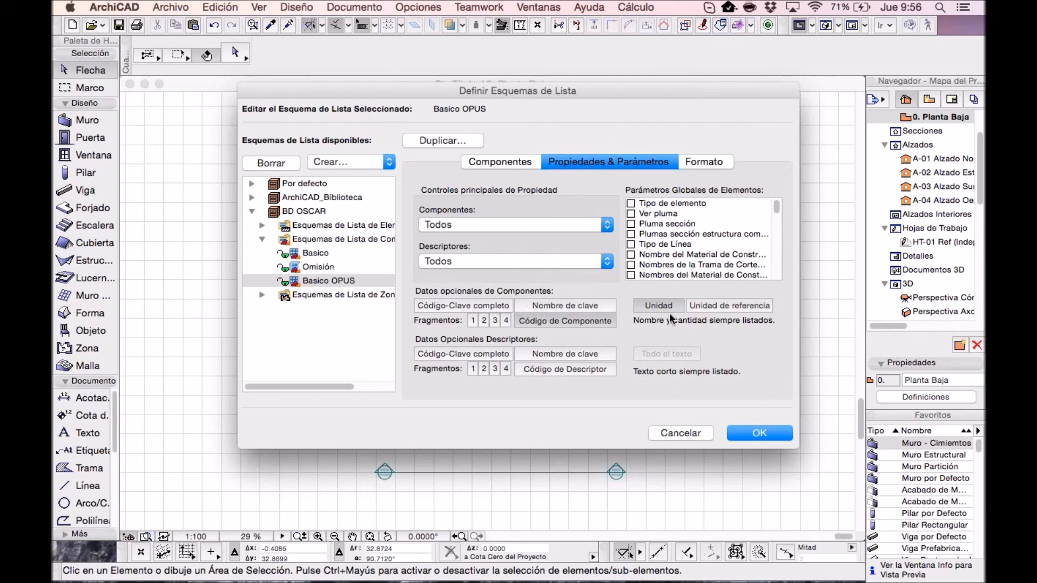
click(698, 162)
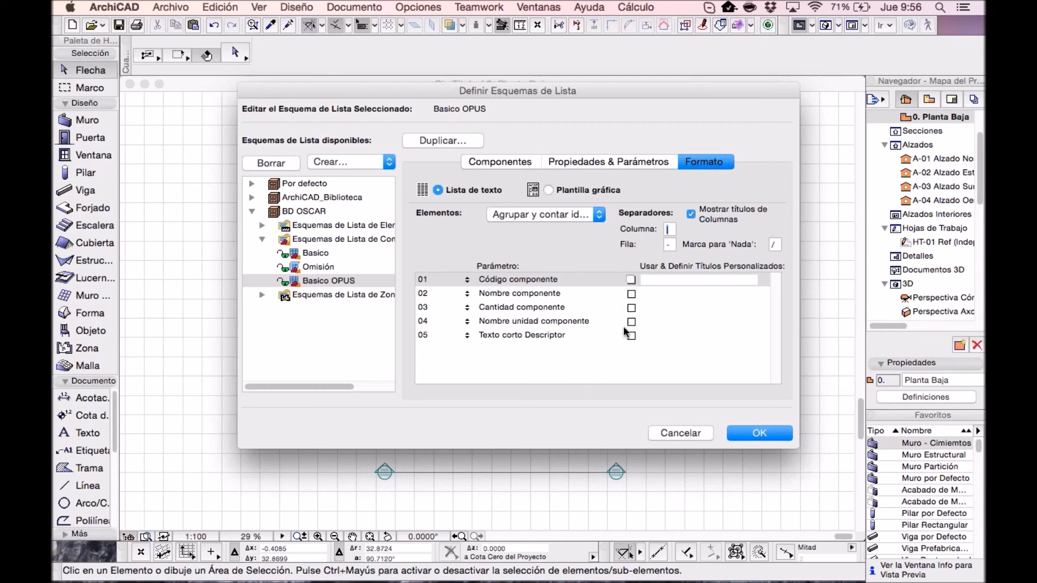
click(759, 433)
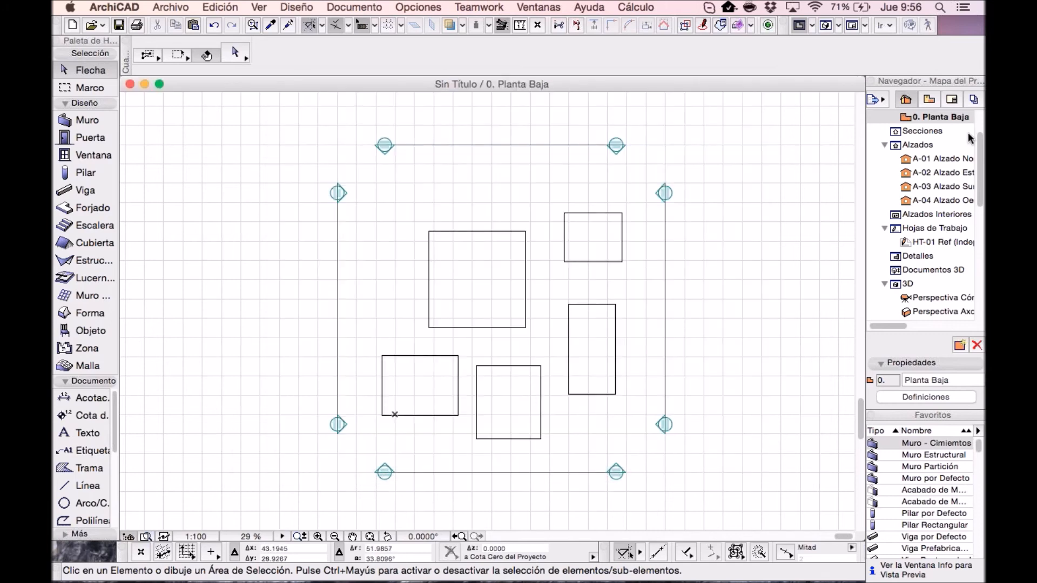
Step: Open the Basico OPUS (BD OSCAR) components list and examine its columns
drag(977, 155, 976, 265)
click(919, 163)
click(931, 189)
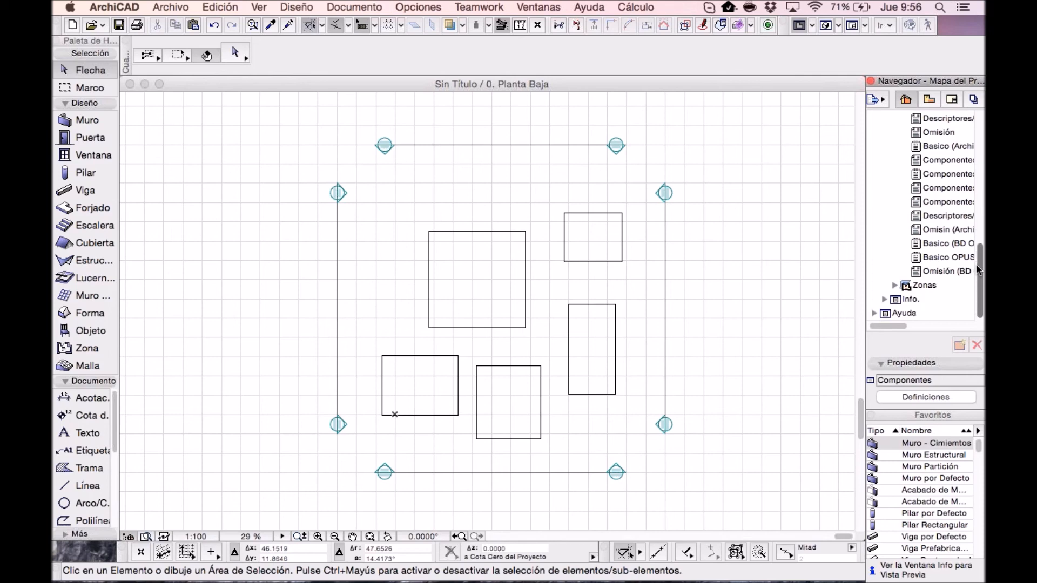
drag(875, 325, 894, 324)
click(897, 244)
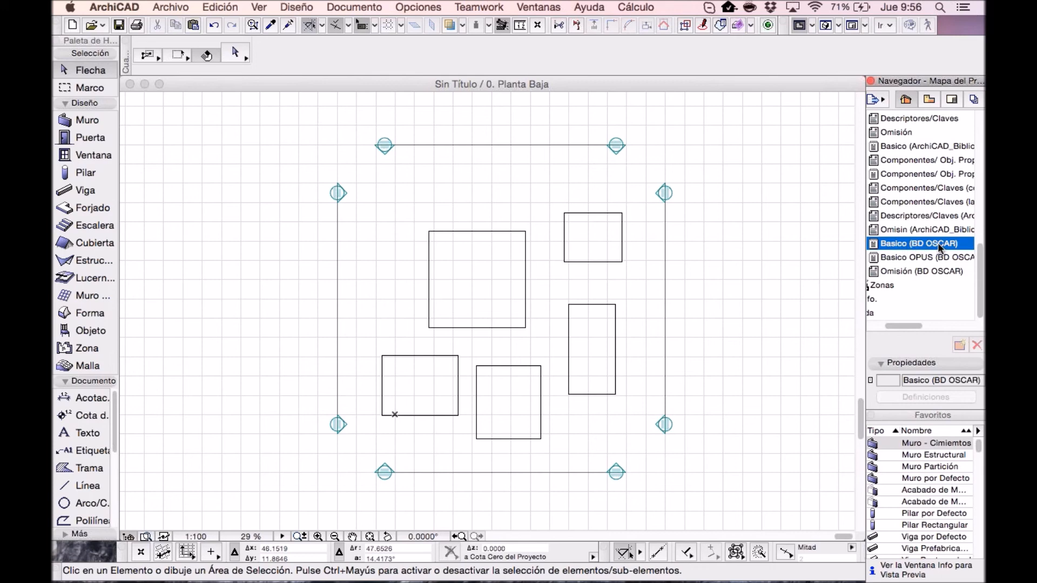
click(893, 257)
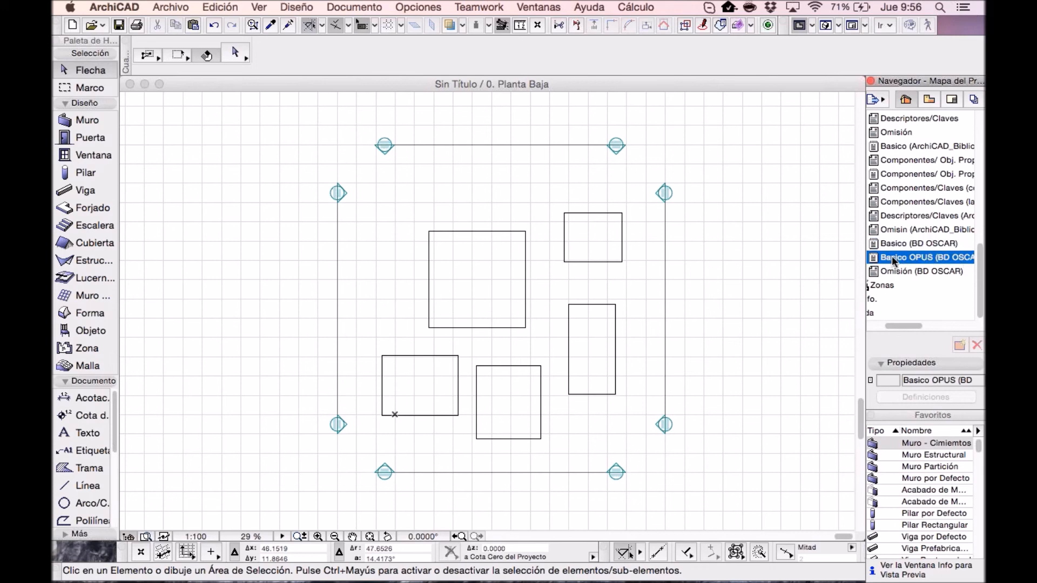
double_click(929, 257)
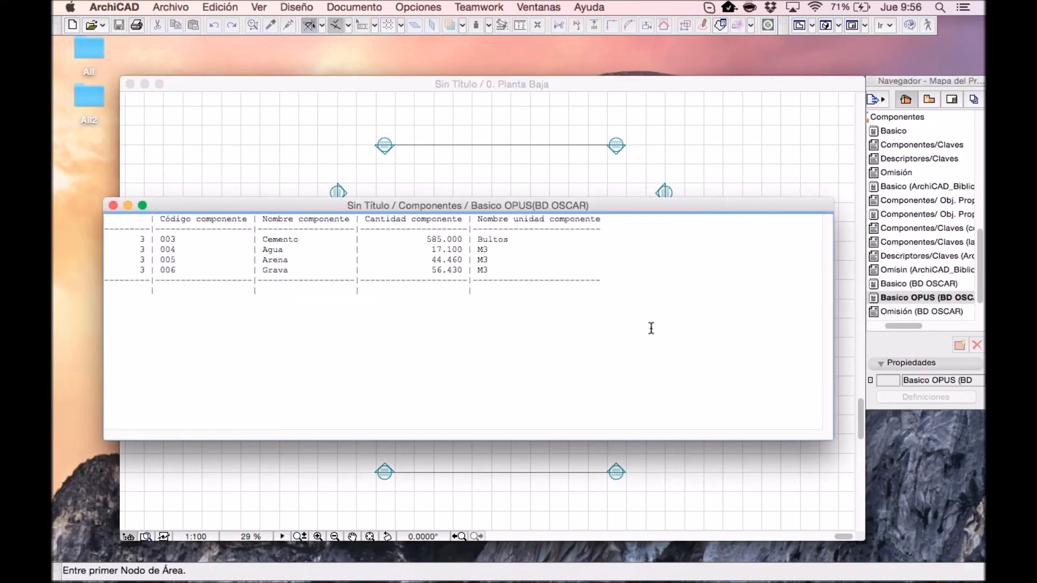
drag(150, 230, 593, 338)
Step: Open the Basico (BD OSCAR) components list to compare its columns, and close it
double_click(897, 283)
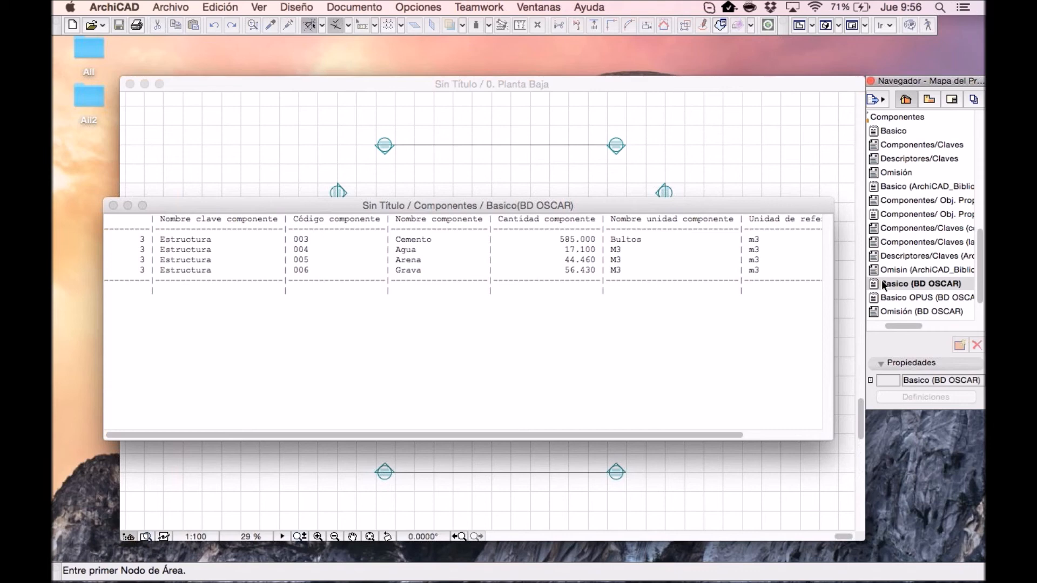
click(579, 244)
mouse_move(646, 442)
mouse_down()
mouse_move(747, 432)
mouse_move(646, 435)
mouse_up()
click(113, 206)
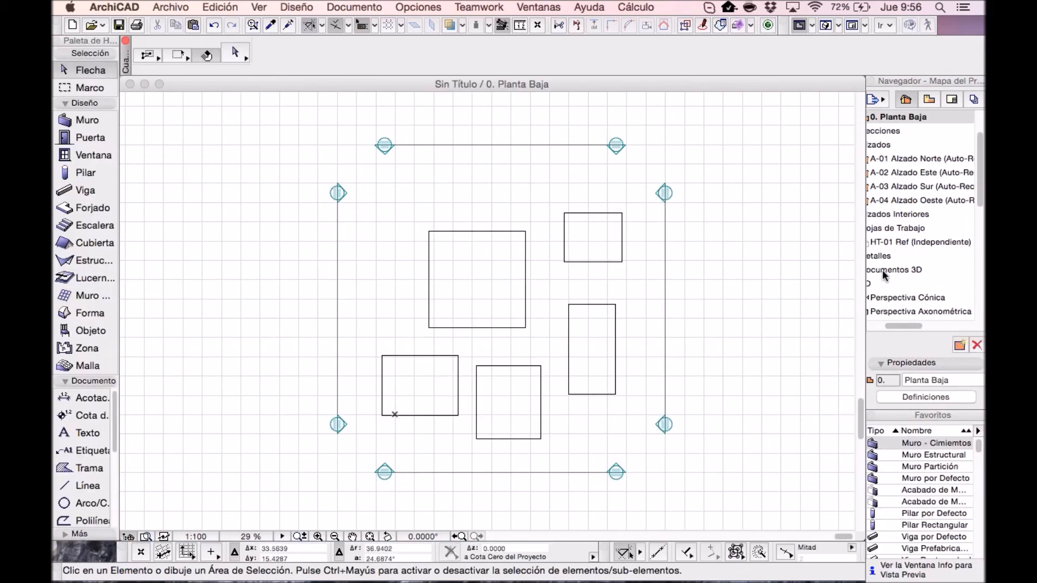
Step: Reopen the Basico OPUS (BD OSCAR) components list from the project's component listings
scroll(903, 300, down, 5)
scroll(902, 300, down, 5)
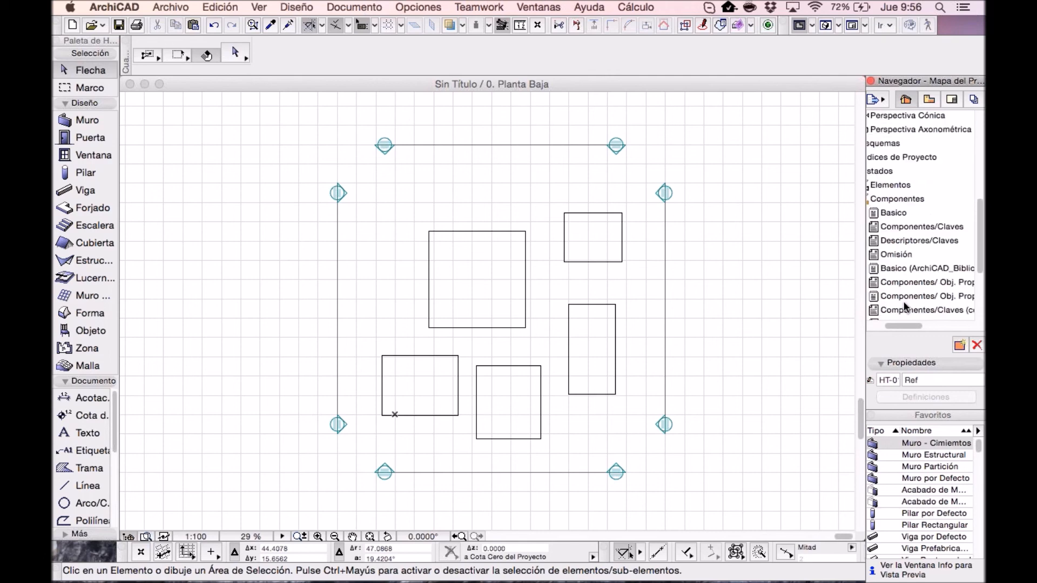
double_click(907, 257)
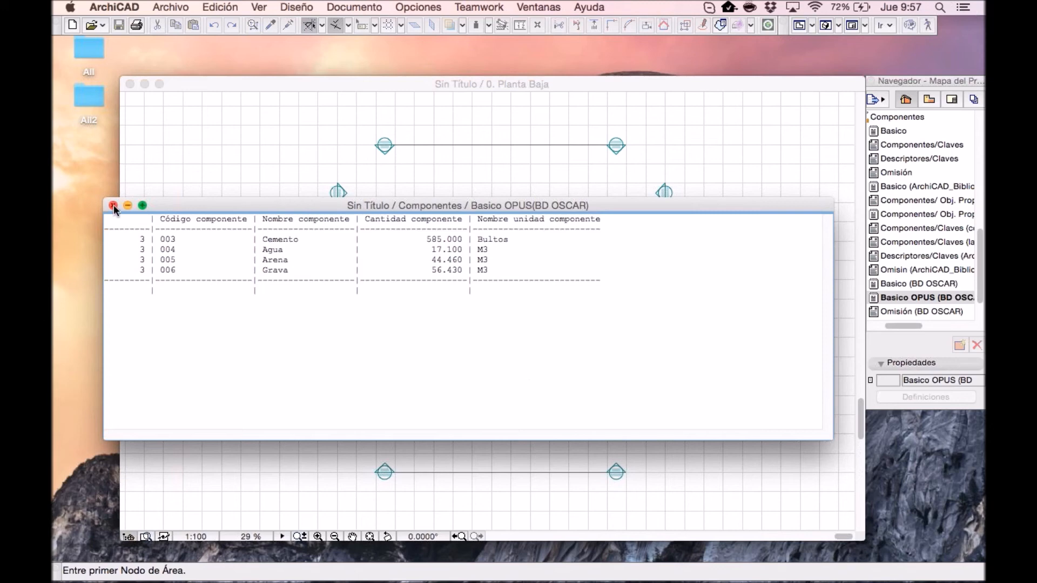
Step: Examine the component rows and columns of the Basico OPUS (BD OSCAR) list, and close it
drag(135, 229, 530, 241)
drag(135, 260, 339, 261)
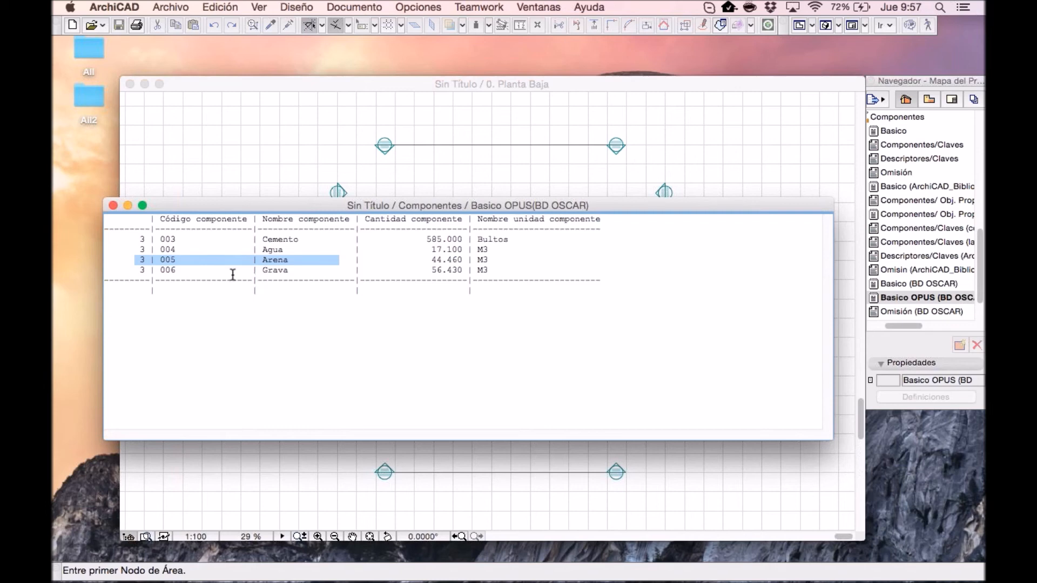
click(112, 205)
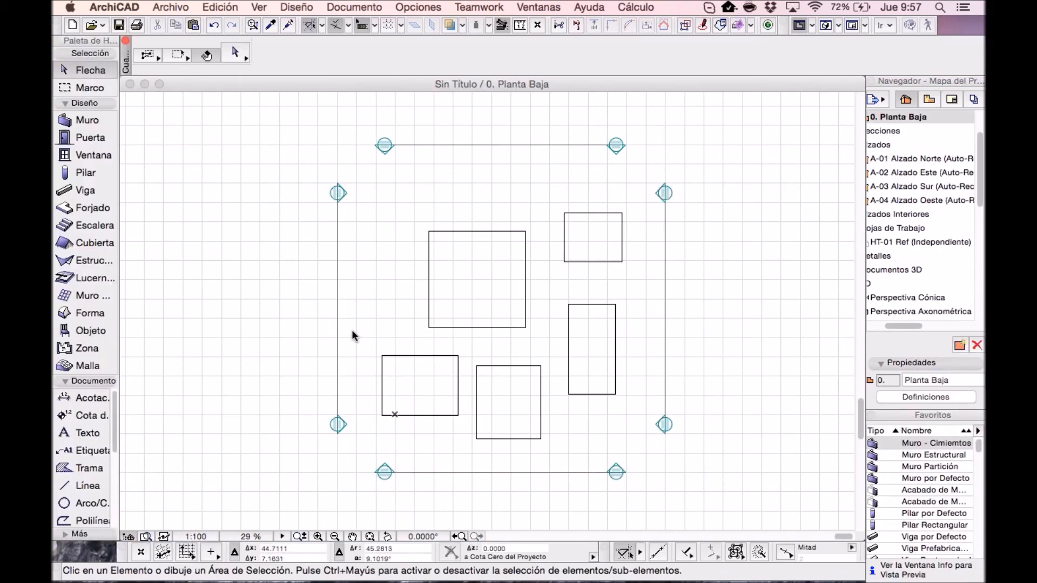
Step: Draw a rectangular enclosure of Hormigón walls on the ground floor plan, above the largest slab
click(503, 427)
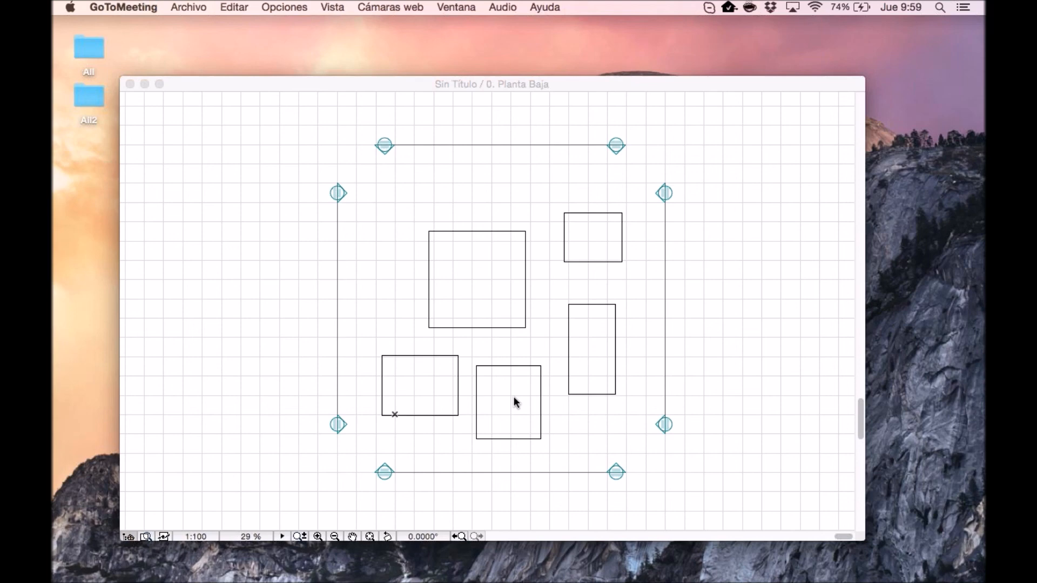
click(491, 351)
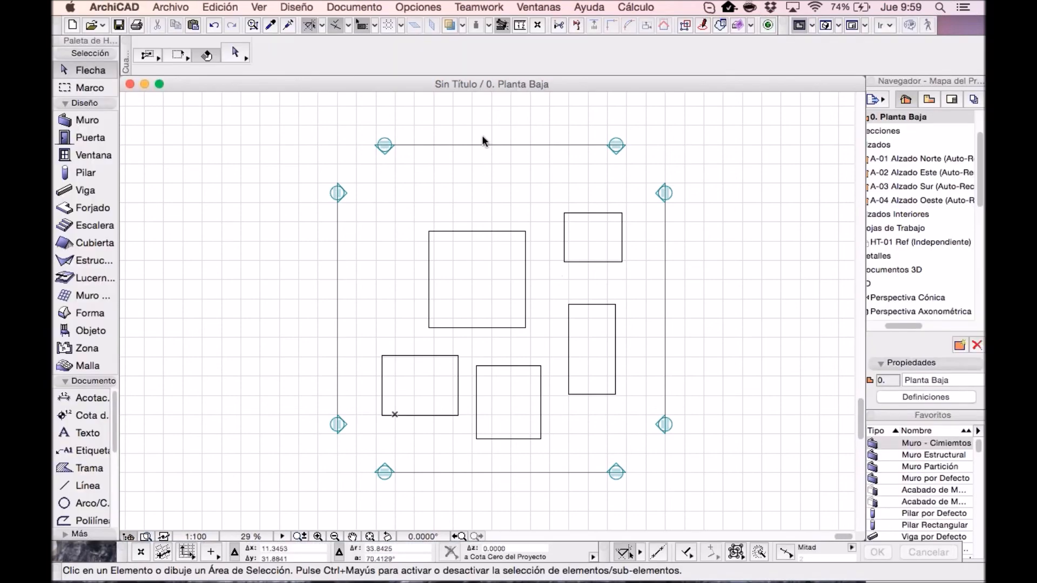
scroll(462, 248, up, 4)
middle_drag(468, 253, 473, 293)
click(89, 121)
middle_drag(356, 139, 355, 190)
scroll(354, 190, up, 1)
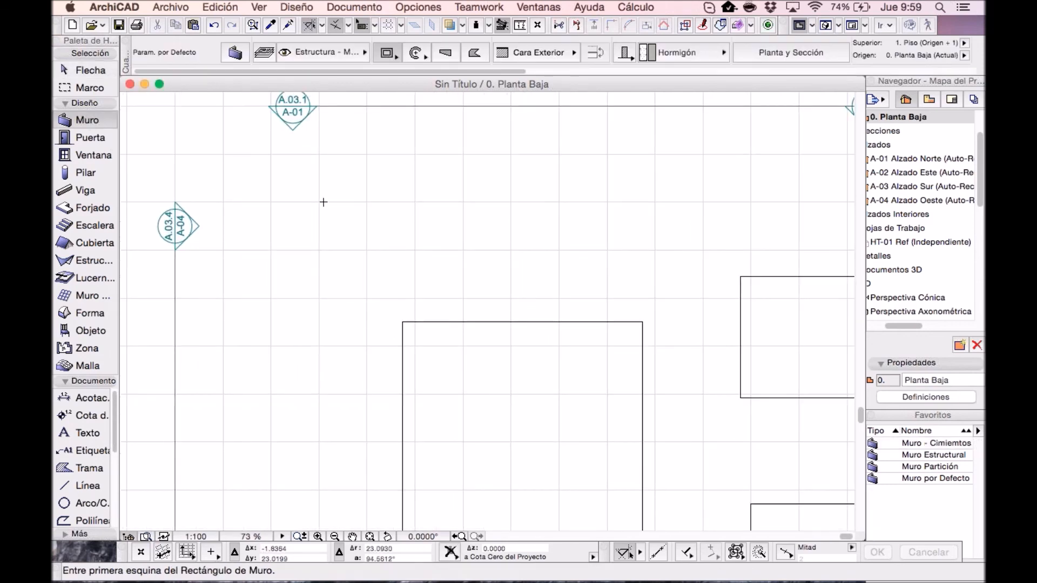
click(340, 187)
click(549, 283)
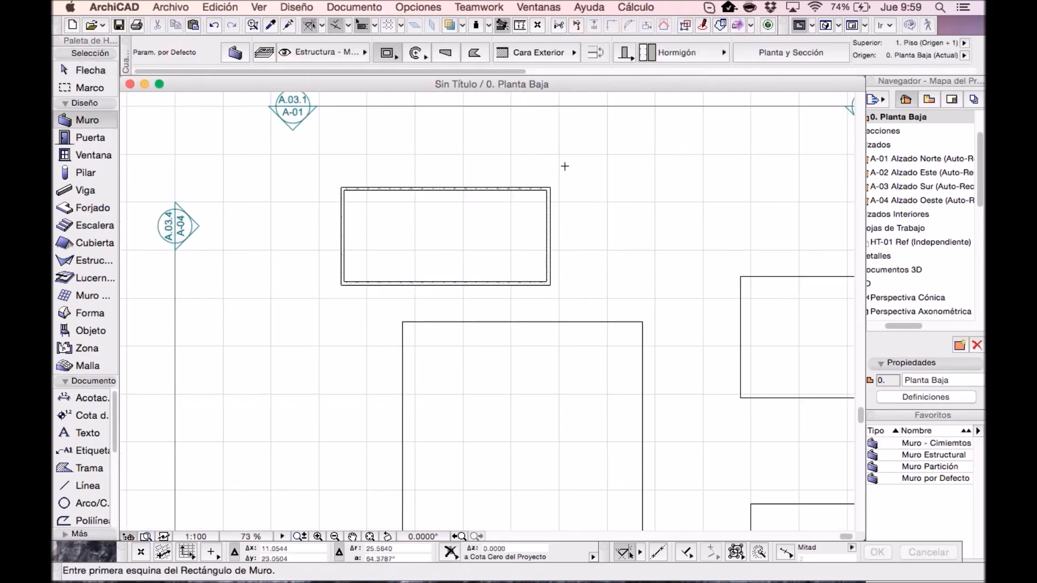
Step: Look over the building material options available for the walls
click(676, 54)
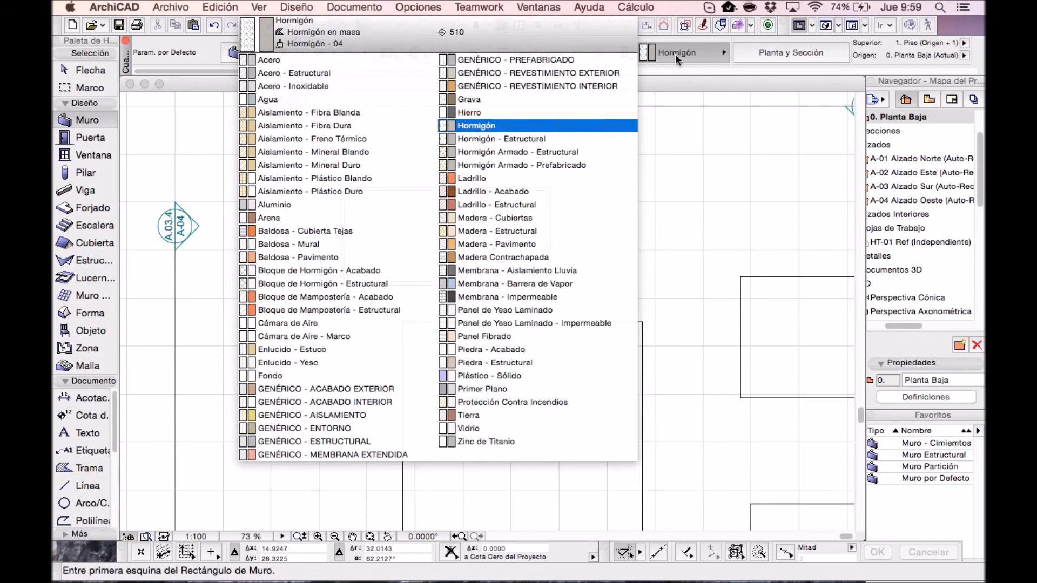
click(675, 54)
scroll(531, 257, down, 2)
middle_drag(533, 257, 494, 259)
scroll(489, 218, up, 2)
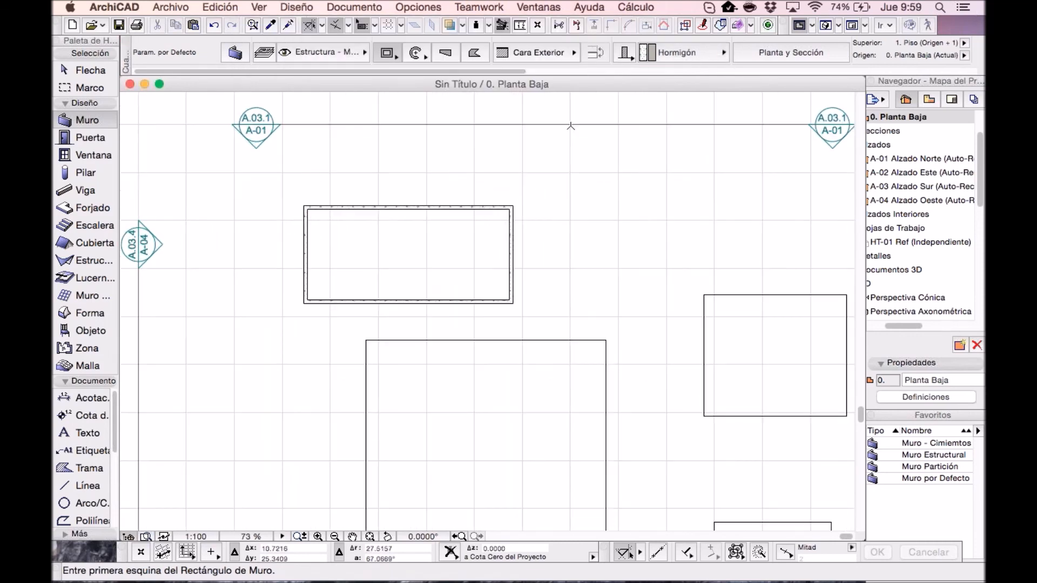
click(636, 7)
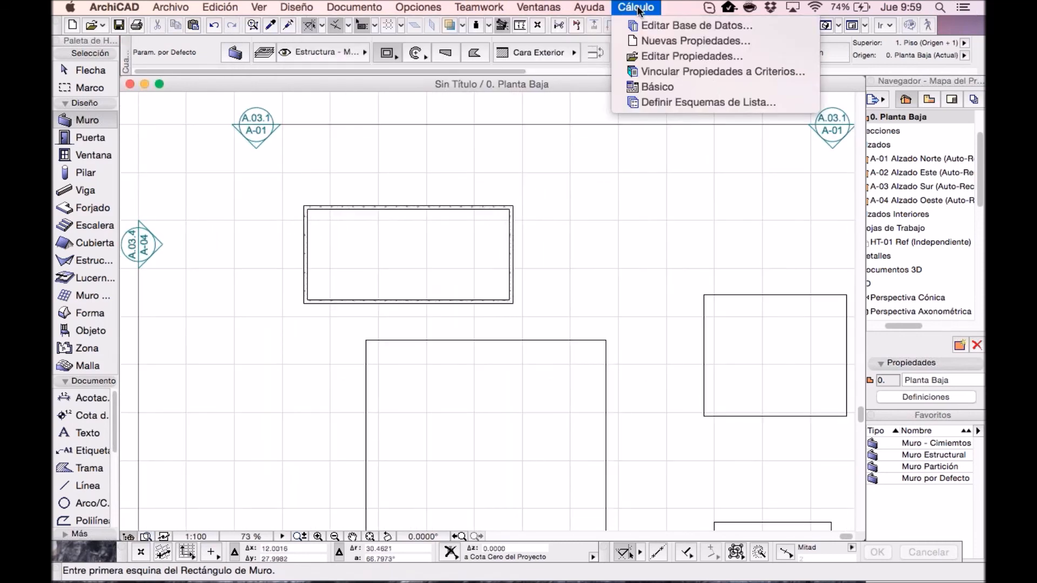
click(656, 33)
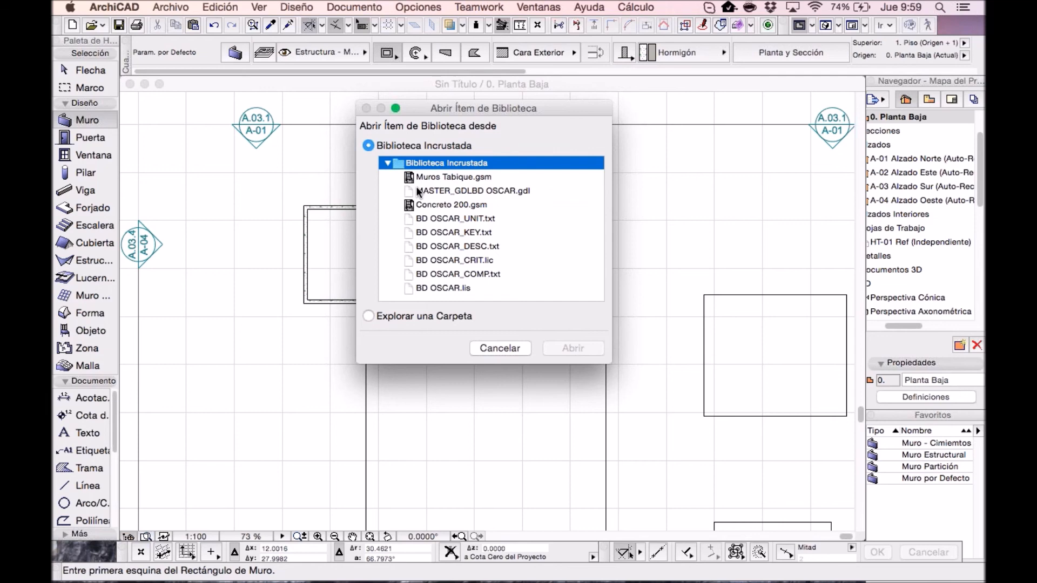
click(442, 178)
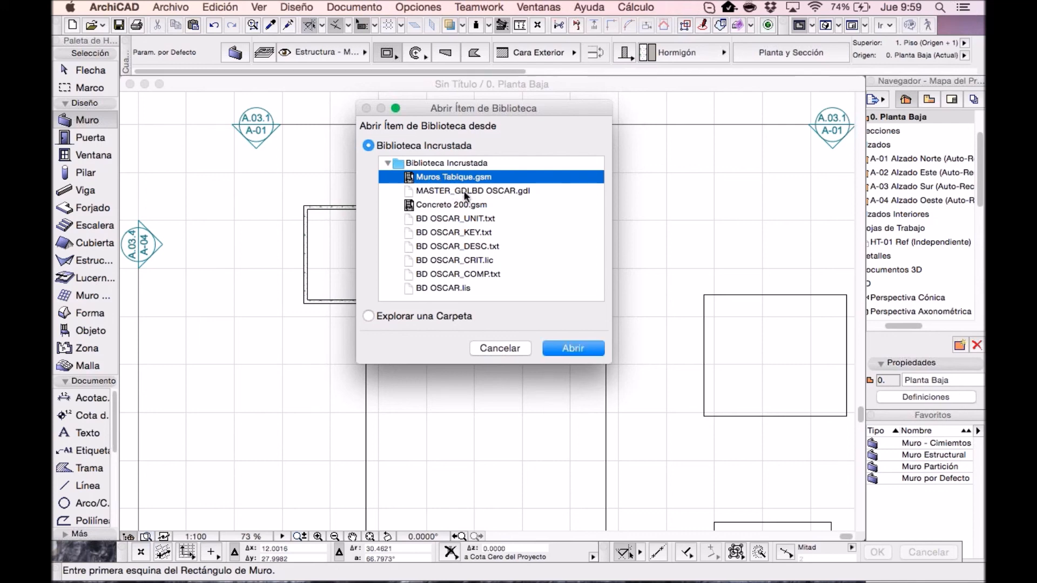
click(486, 350)
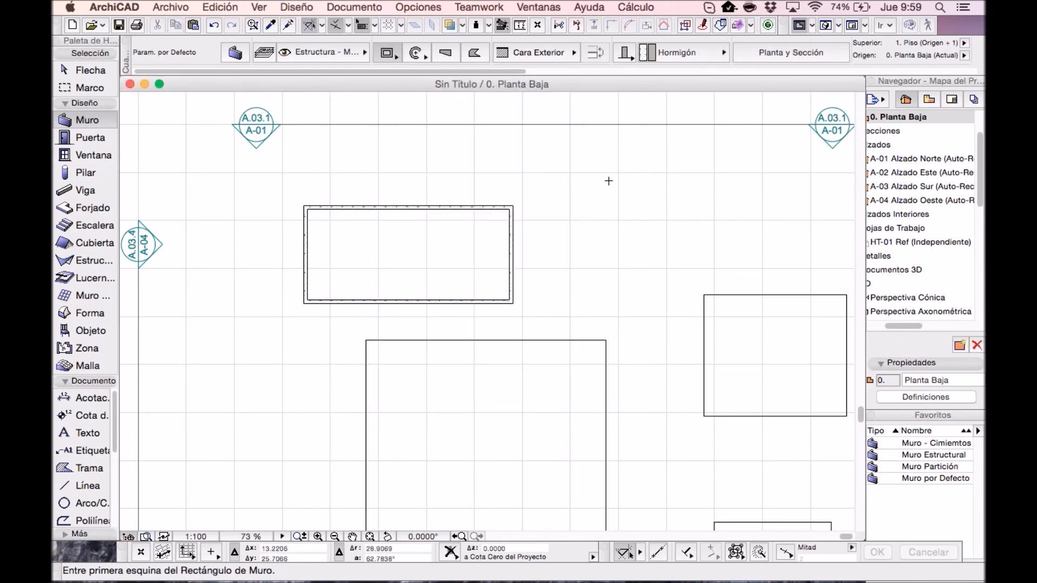
Step: Open the database editor and create a new component under the Acabados key of BD OSCAR
click(636, 7)
click(647, 25)
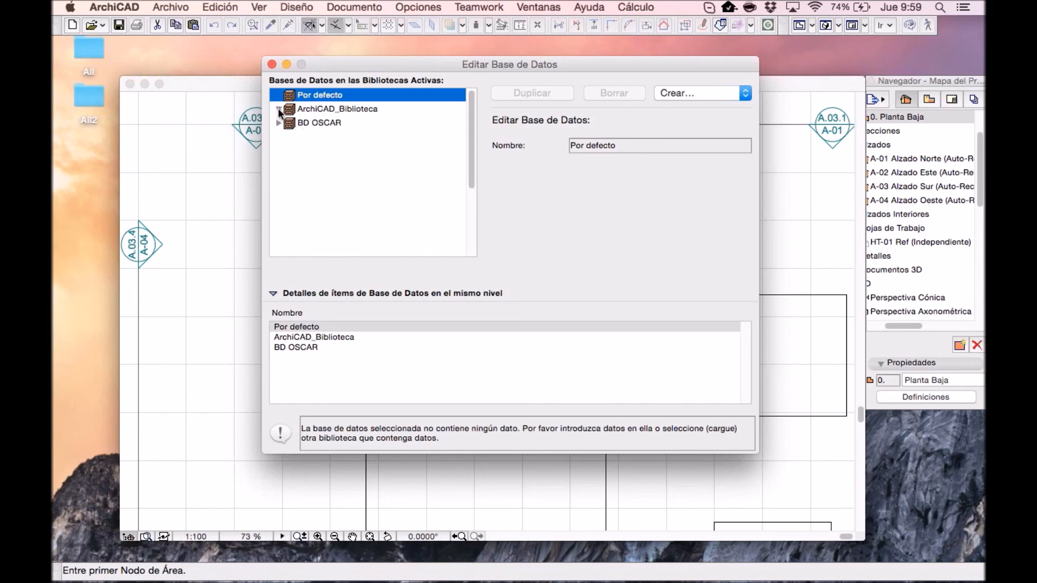
click(279, 109)
click(278, 109)
click(279, 123)
click(348, 192)
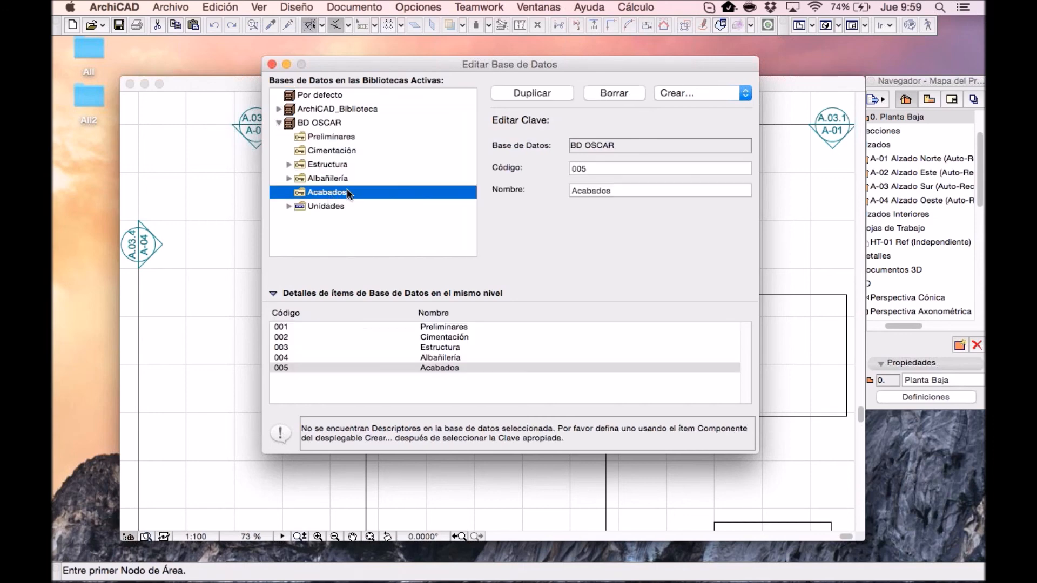
click(694, 96)
click(695, 139)
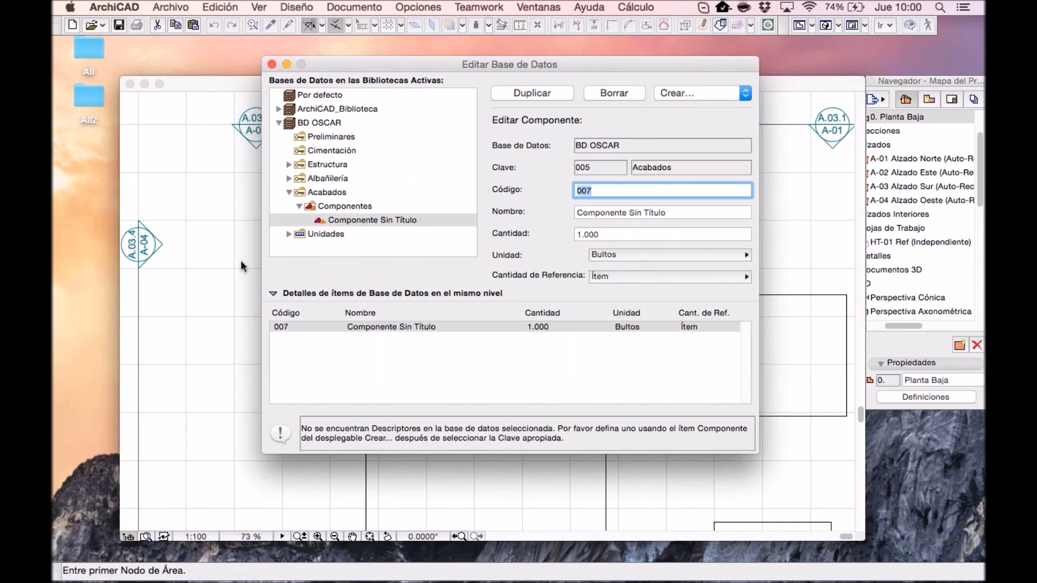
Step: Name the new Acabados component "ML Contrazocalo"
click(676, 211)
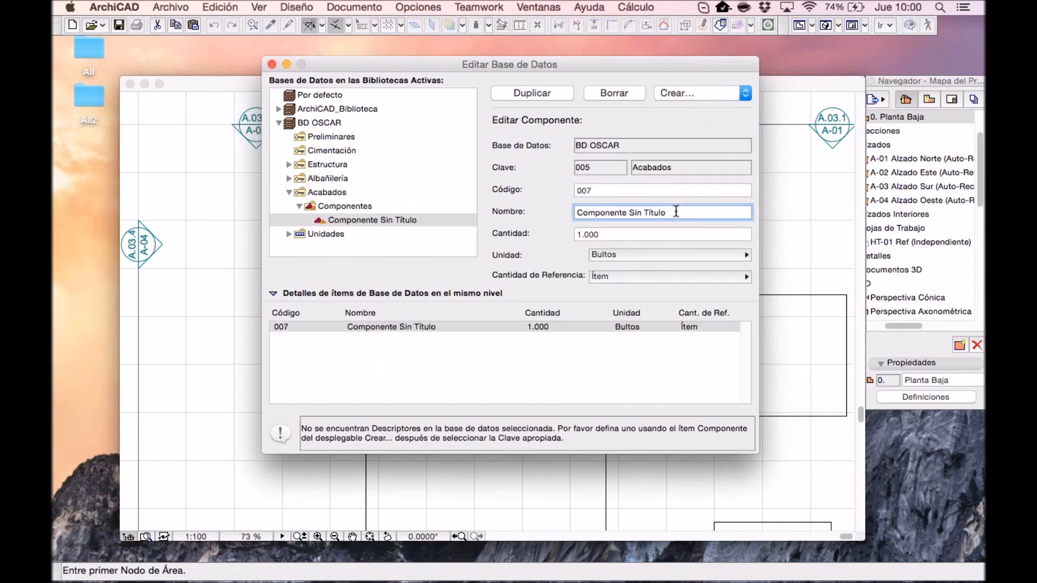
drag(675, 210, 500, 208)
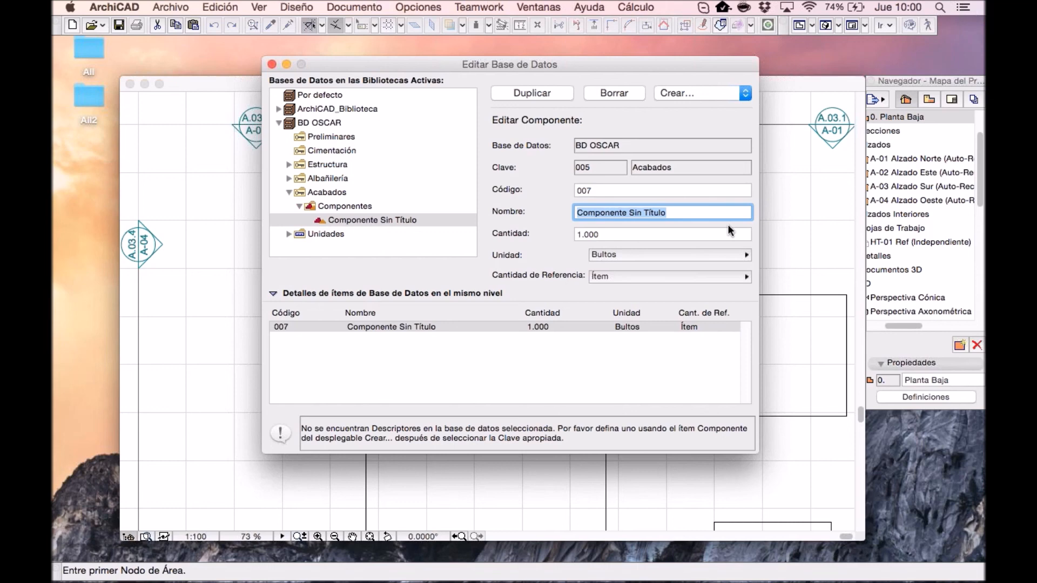
text(MI)
key(BackSpace)
text(L)
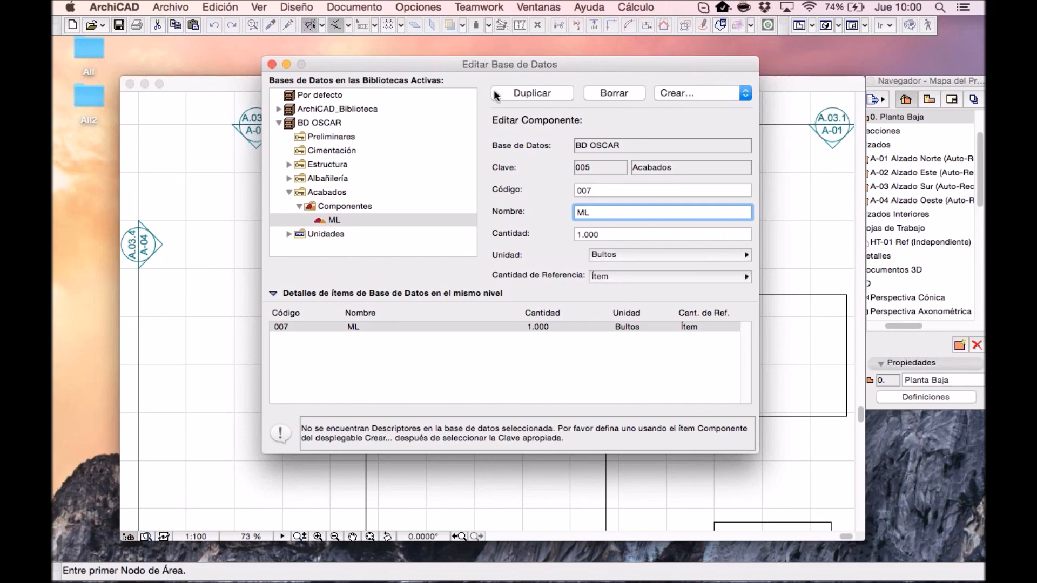
text(Contrazocalo)
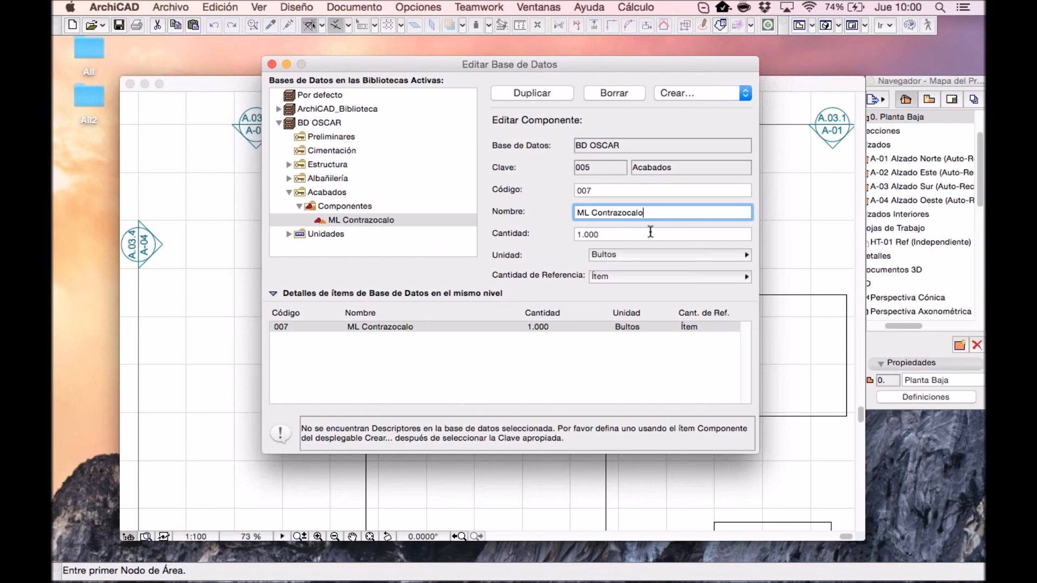
Step: Create a unit named ML in BD OSCAR, with m (metro) as conversion unit and 3 decimals
click(618, 255)
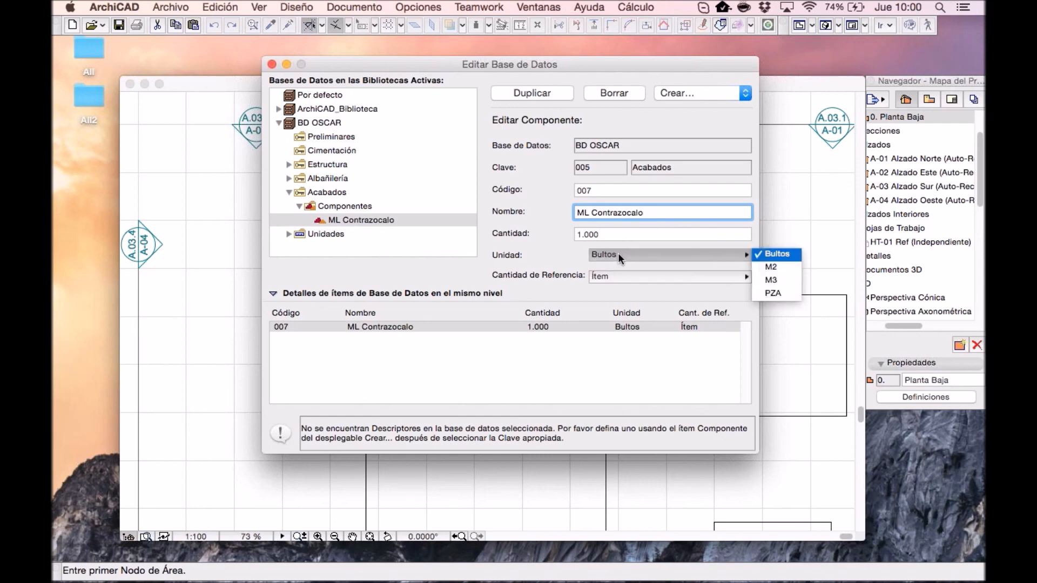
key(Return)
click(676, 96)
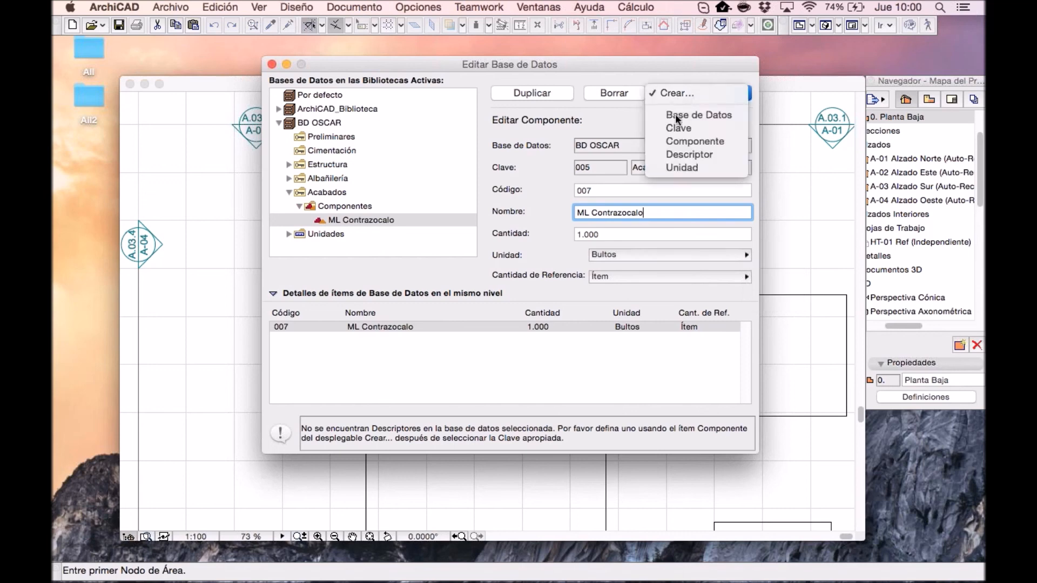
click(683, 168)
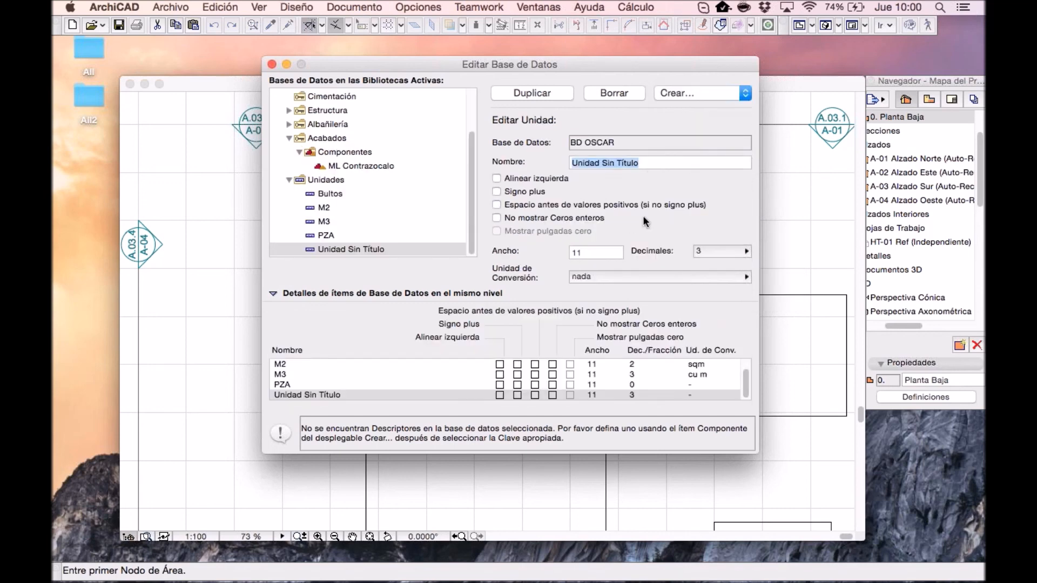
text(ML)
click(599, 274)
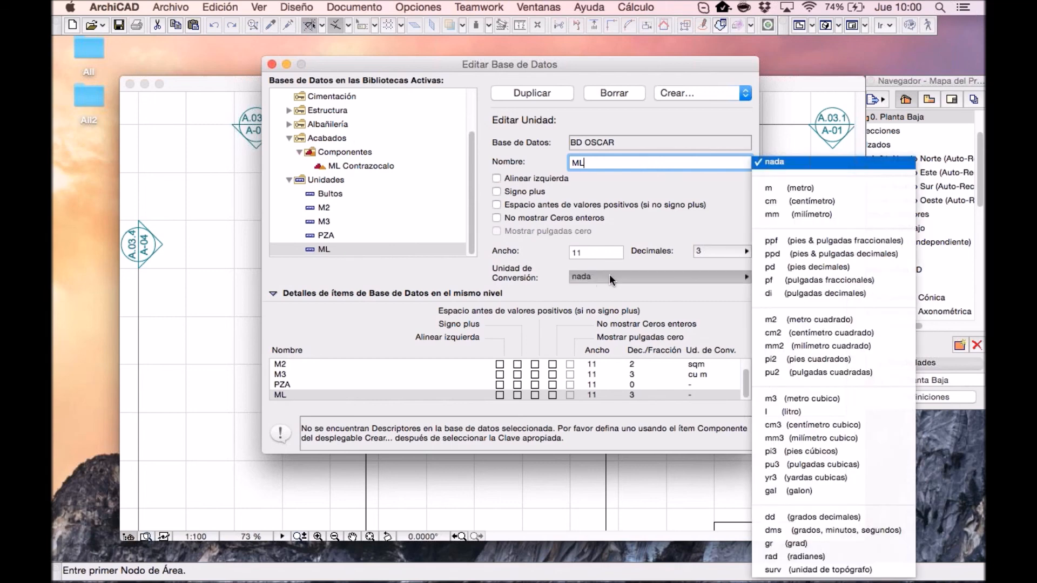
click(787, 189)
click(725, 250)
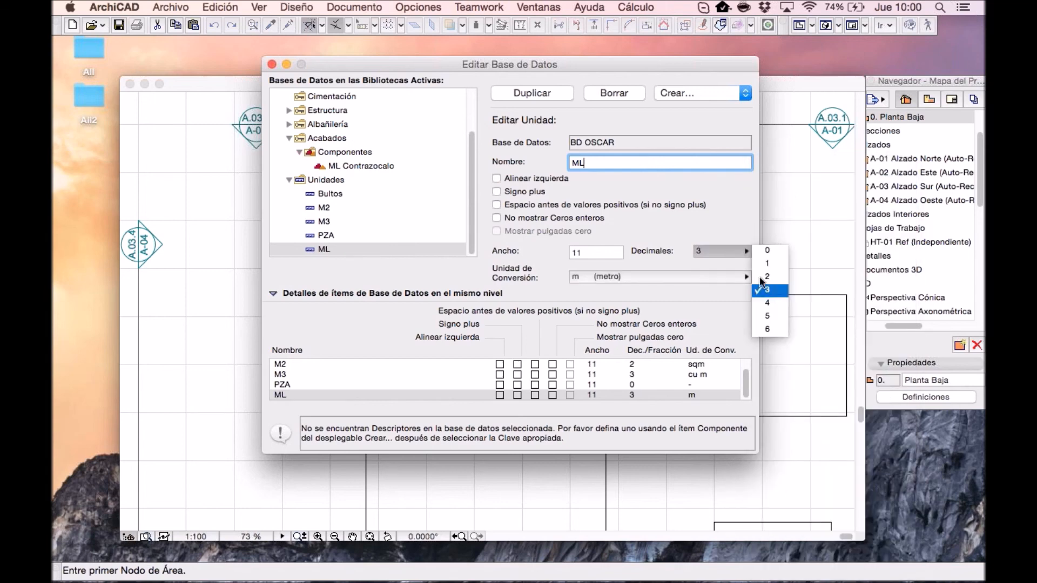
click(767, 290)
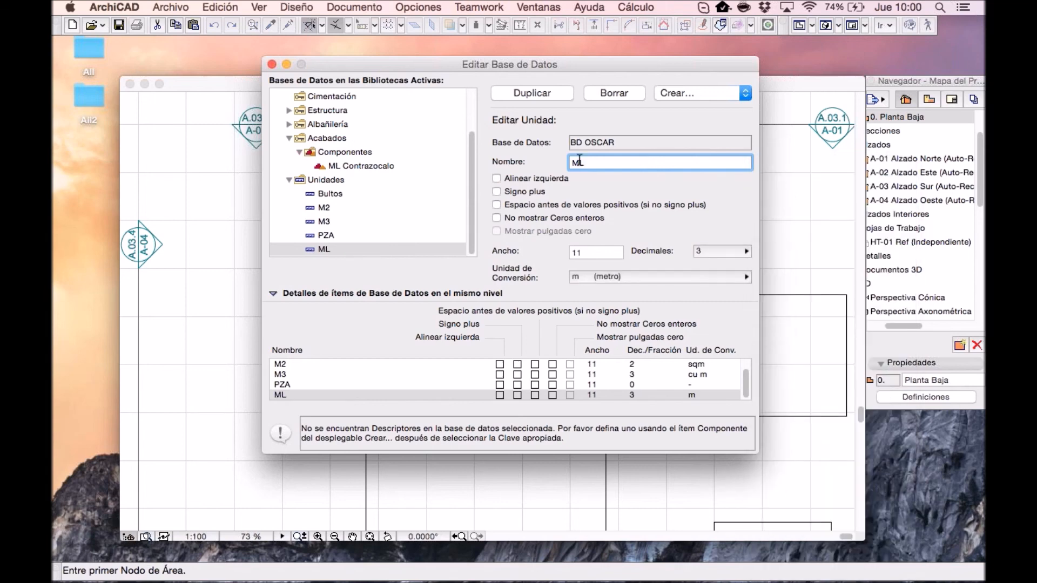
Step: Set the ML Contrazocalo component's unit to ML, its reference quantity to Longitud and its quantity to 1.000
click(352, 164)
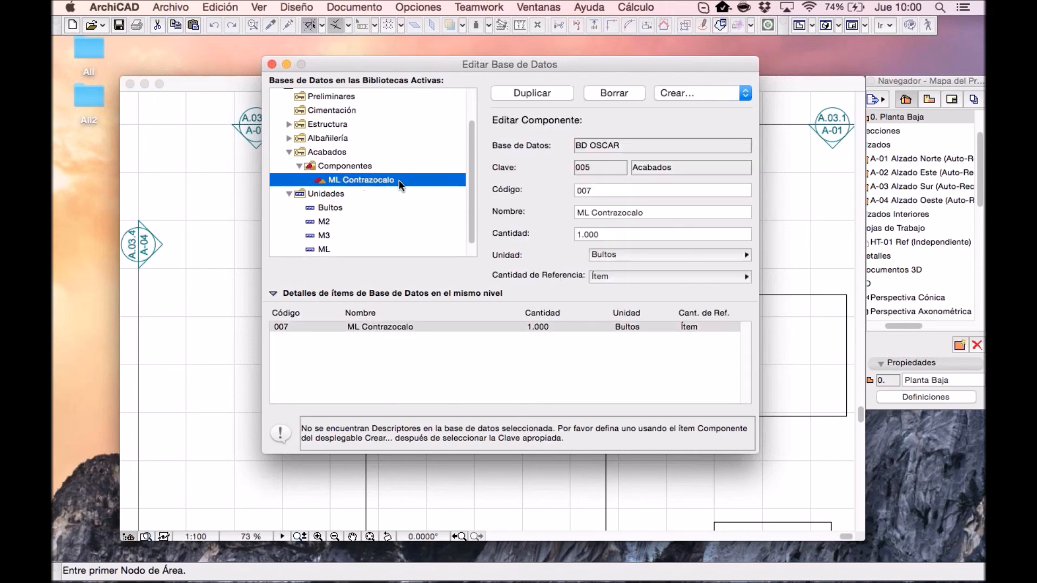
click(630, 234)
click(605, 253)
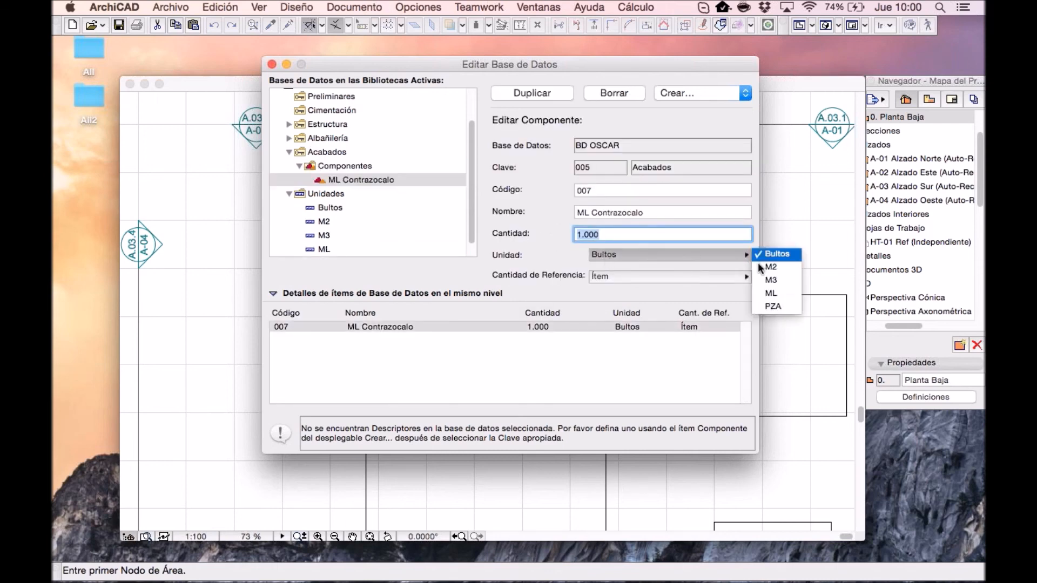
click(773, 293)
click(607, 275)
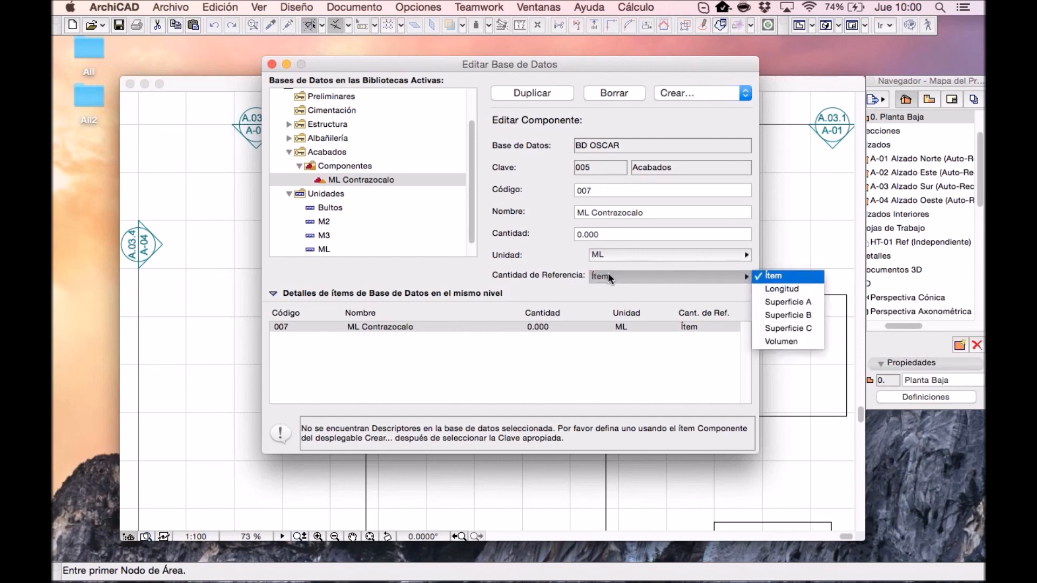
click(788, 290)
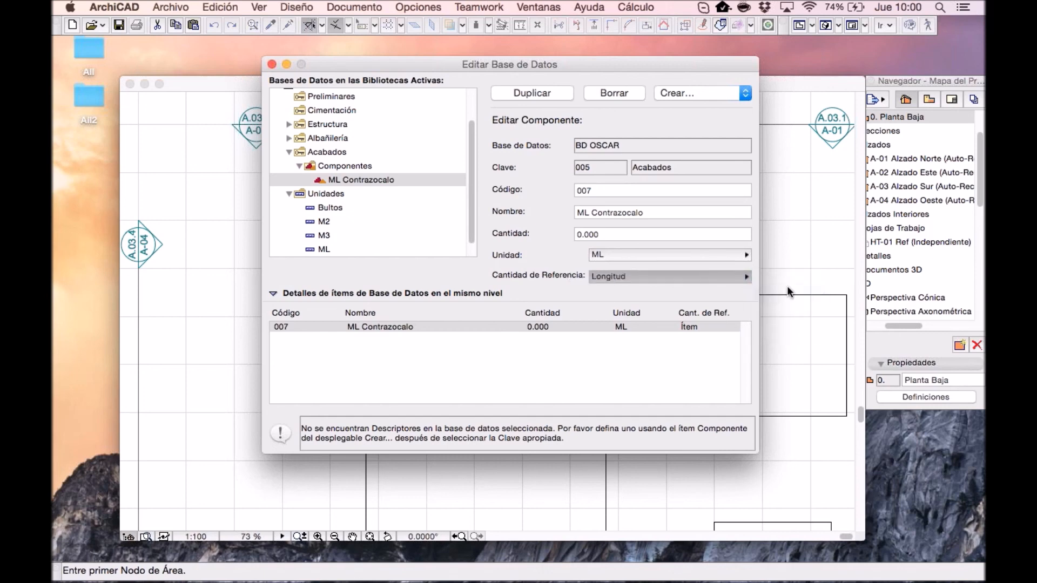
click(611, 237)
text(1.000)
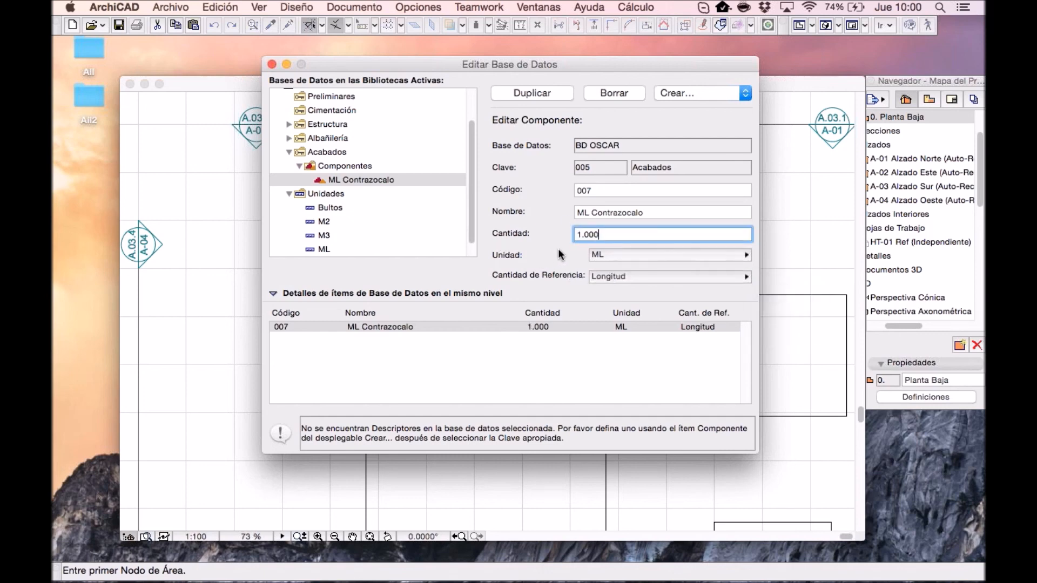
Step: Review the unit and reference quantity options of ML Contrazocalo, keeping ML and Longitud, and close the database editor
click(615, 256)
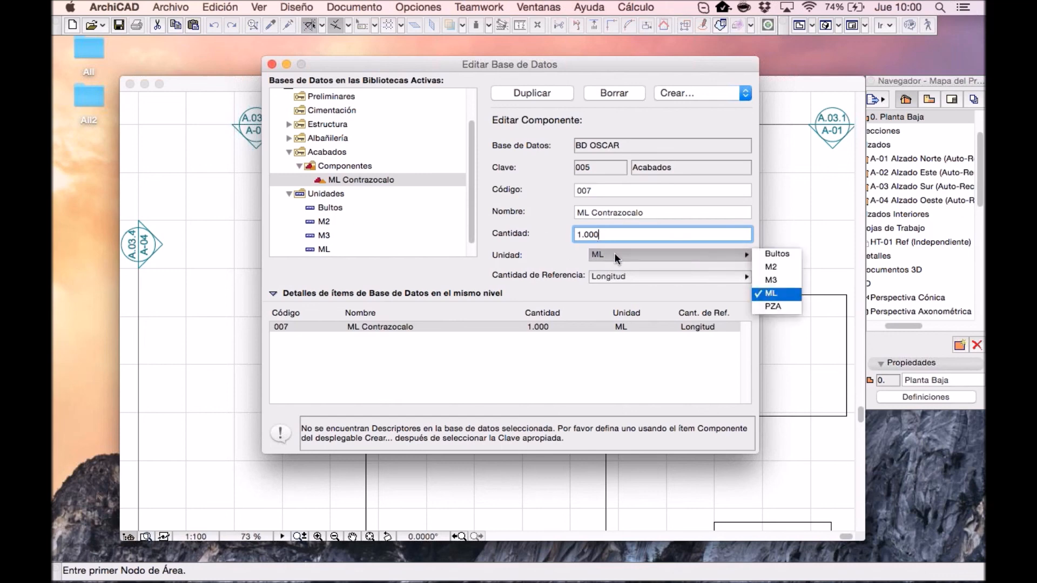
click(630, 275)
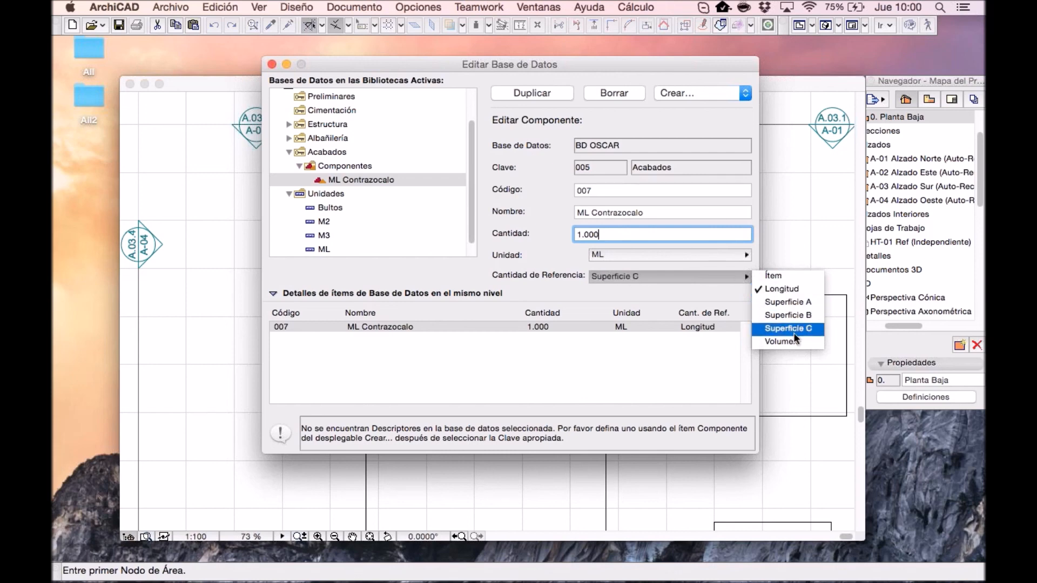
click(782, 289)
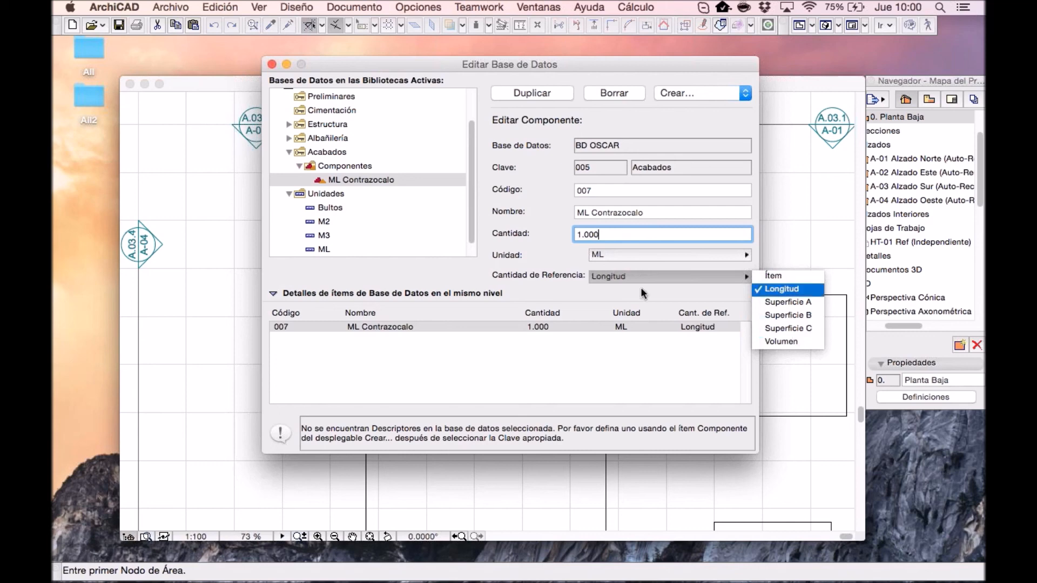
click(671, 213)
key(Tab)
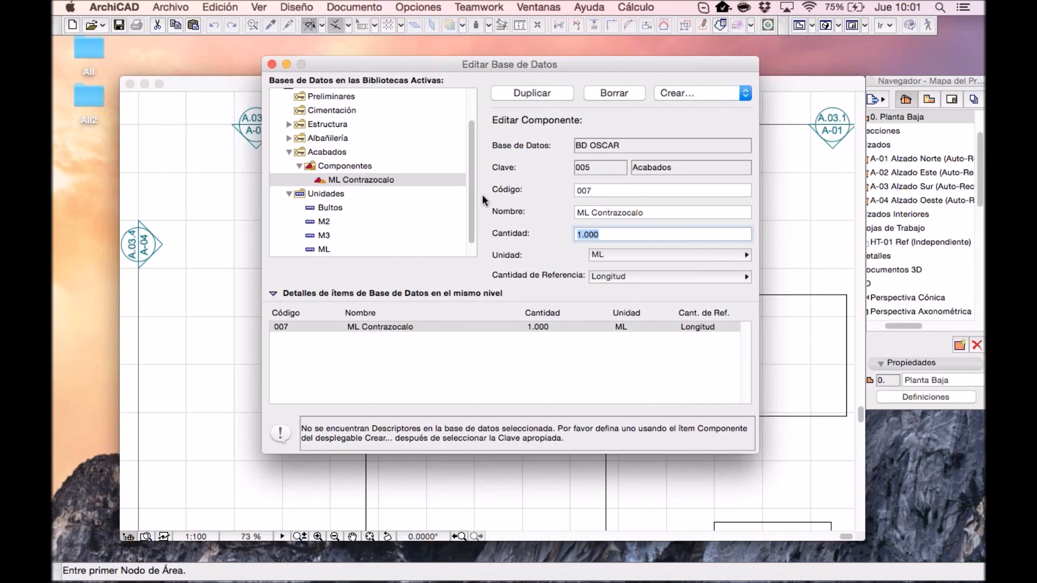
click(272, 64)
click(669, 254)
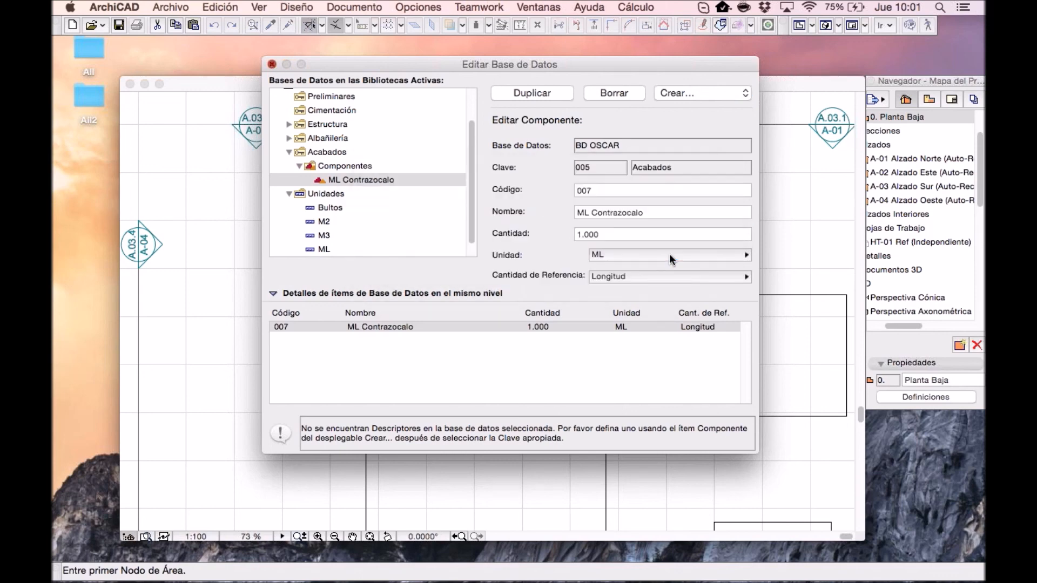
Step: Open the Muros Tabique property object from the embedded library and show its component list
click(636, 8)
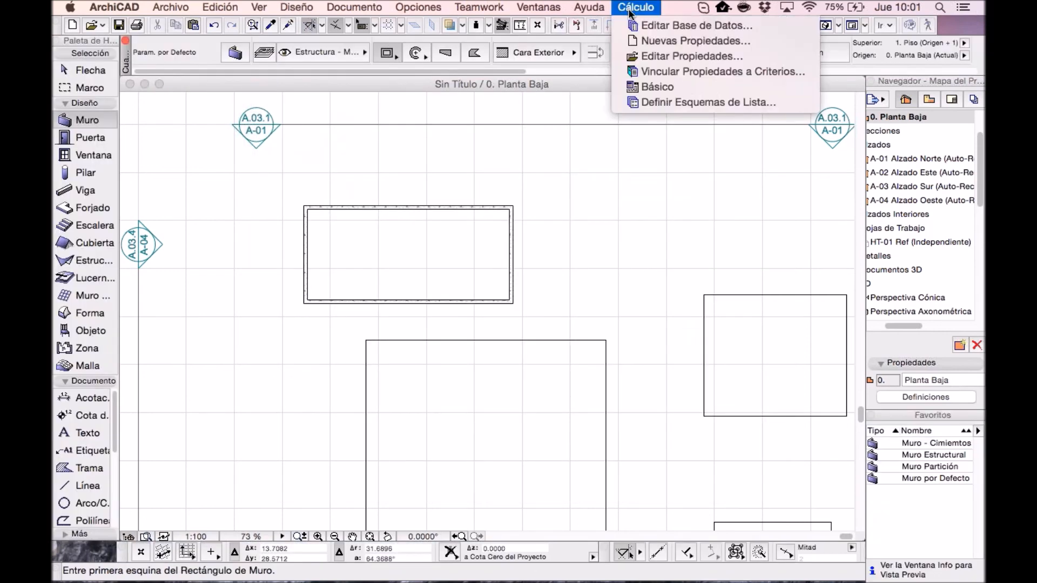
click(653, 56)
click(386, 163)
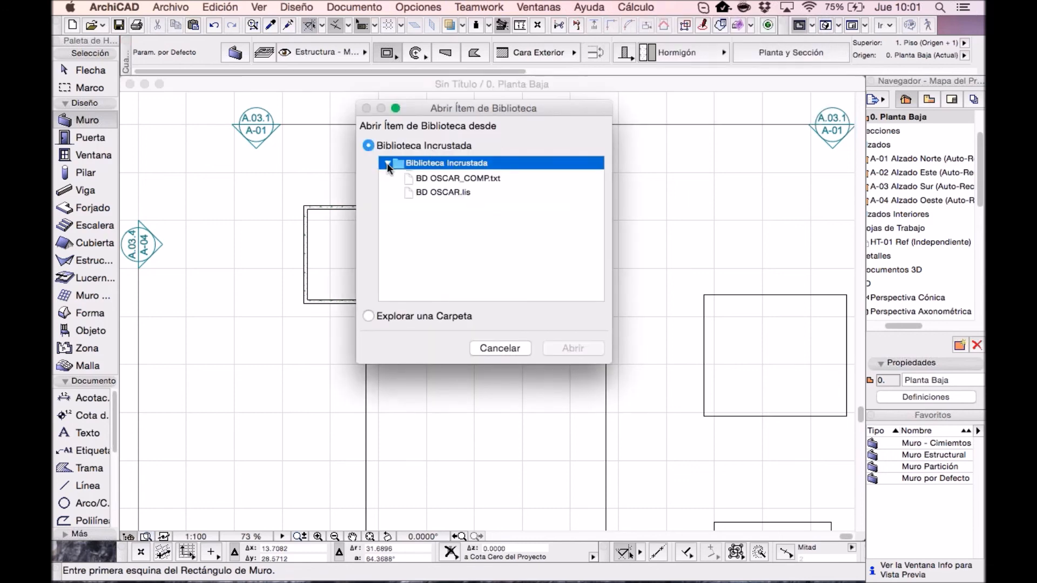
click(440, 177)
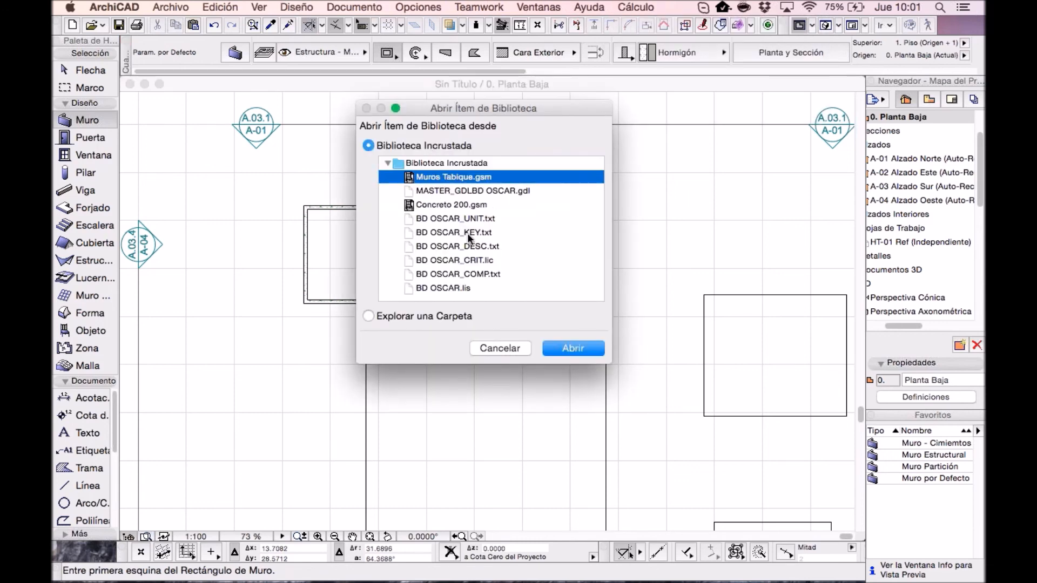
click(576, 348)
click(370, 240)
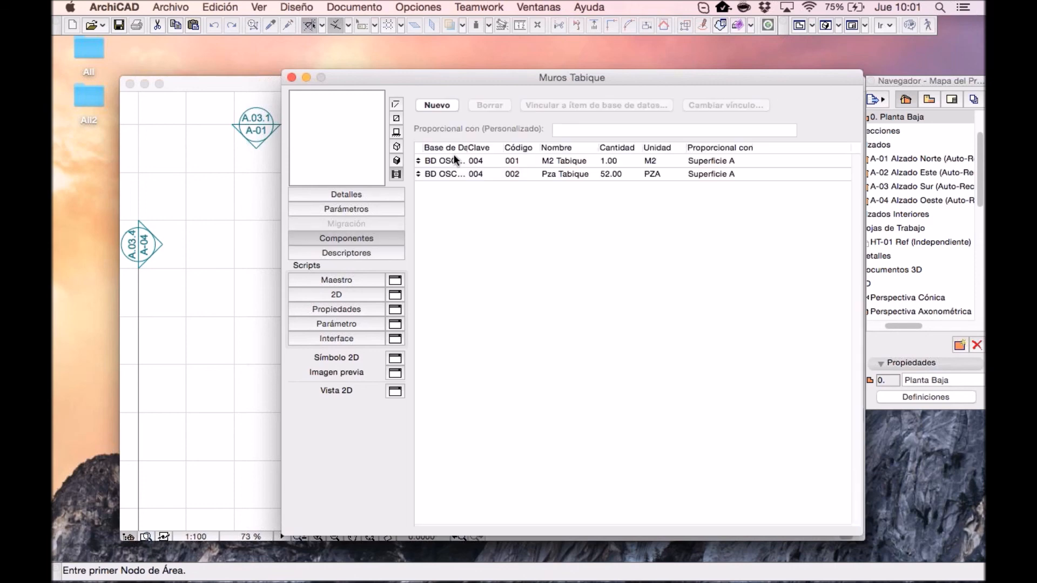
Step: Add a component to Muros Tabique linked to ML Contrazocalo from Acabados in BD OSCAR, saving and closing the object
click(447, 106)
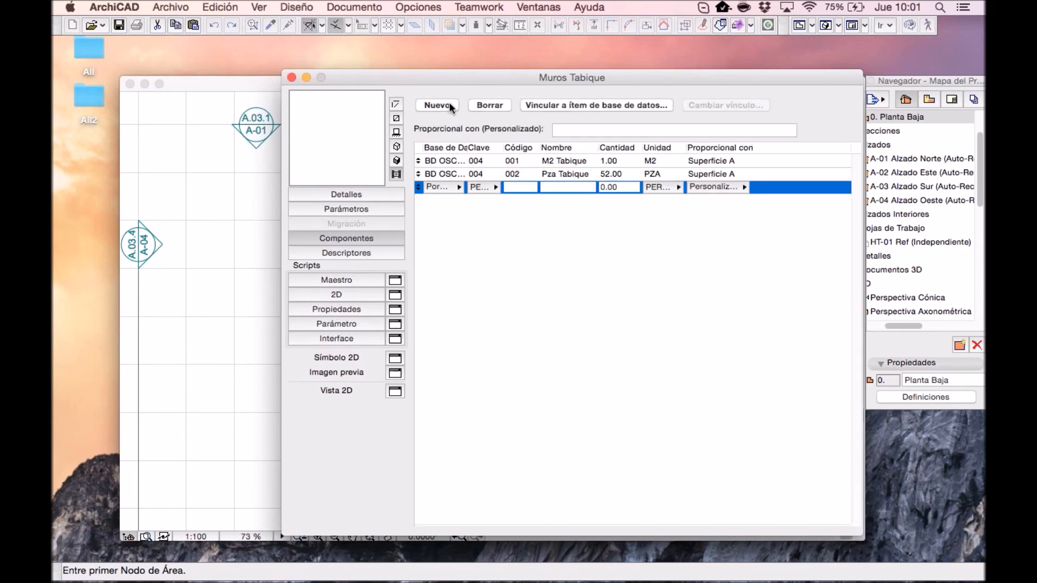
click(539, 106)
click(508, 235)
click(518, 304)
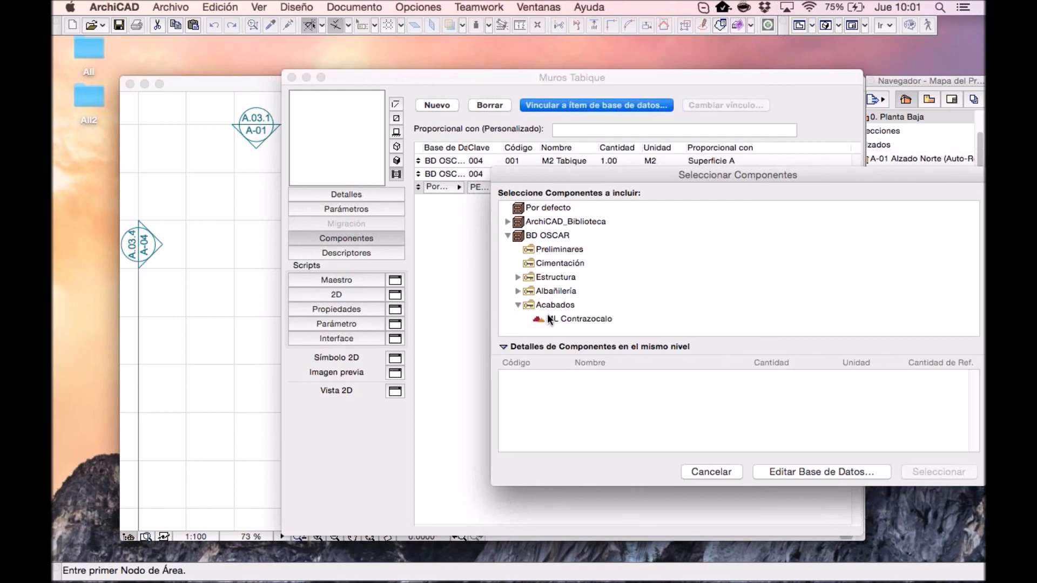
click(566, 318)
click(925, 473)
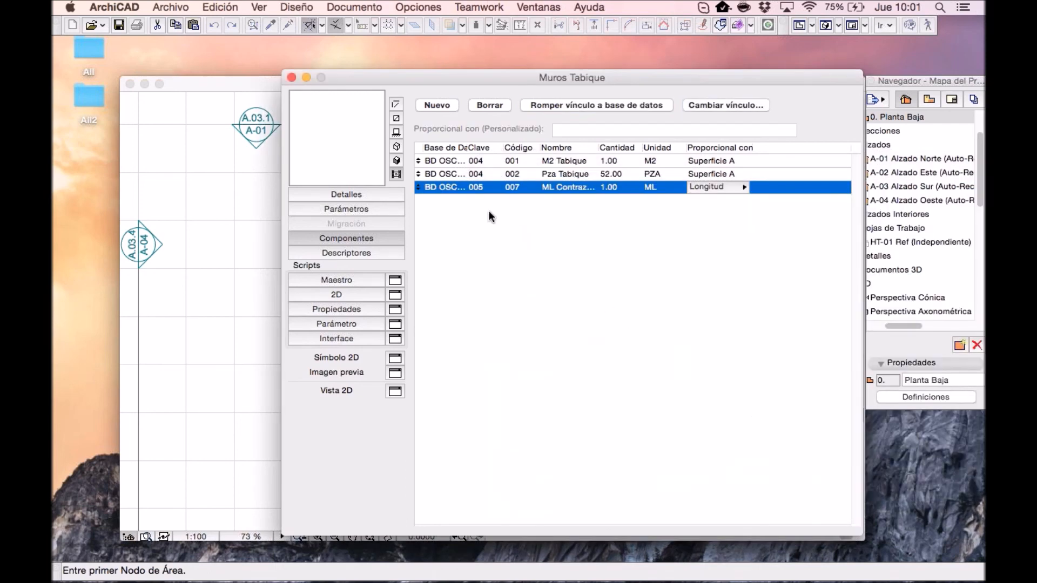
key(super+w)
click(678, 254)
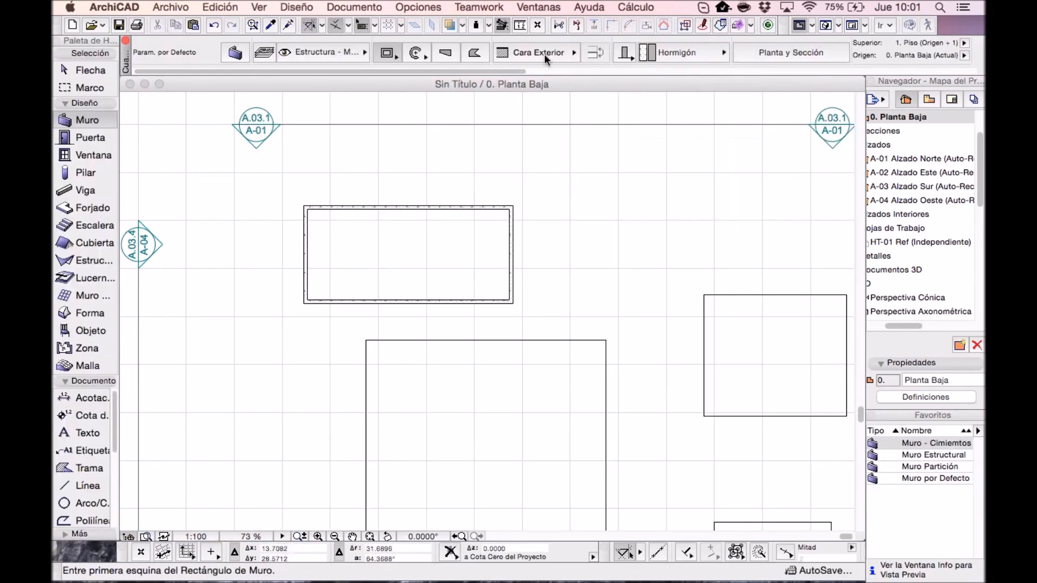
Step: Review the wall criteria linked to Muros Tabique in BD OSCAR, leaving them as they are
click(637, 7)
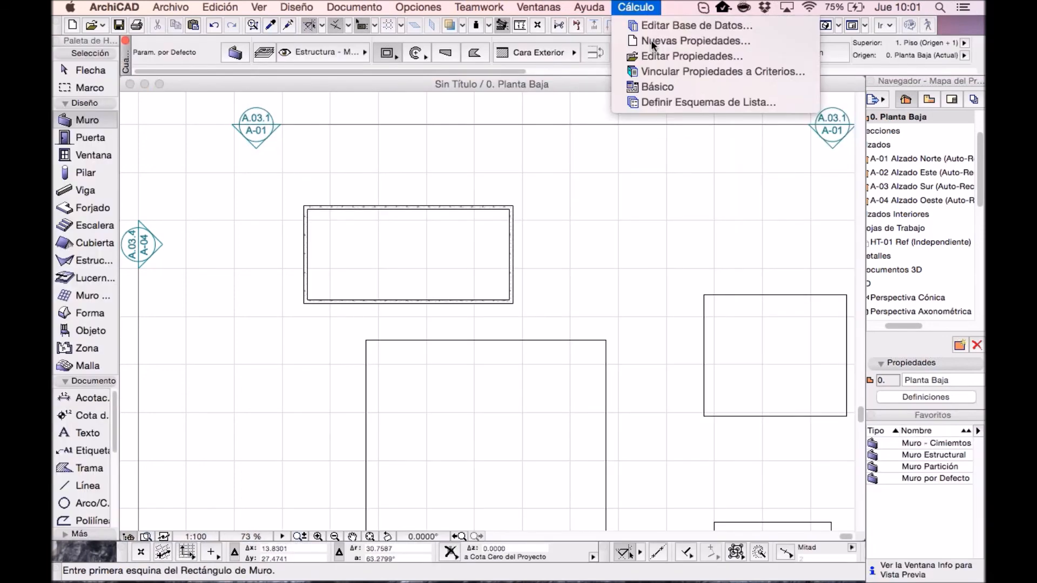
click(665, 73)
click(427, 96)
click(427, 119)
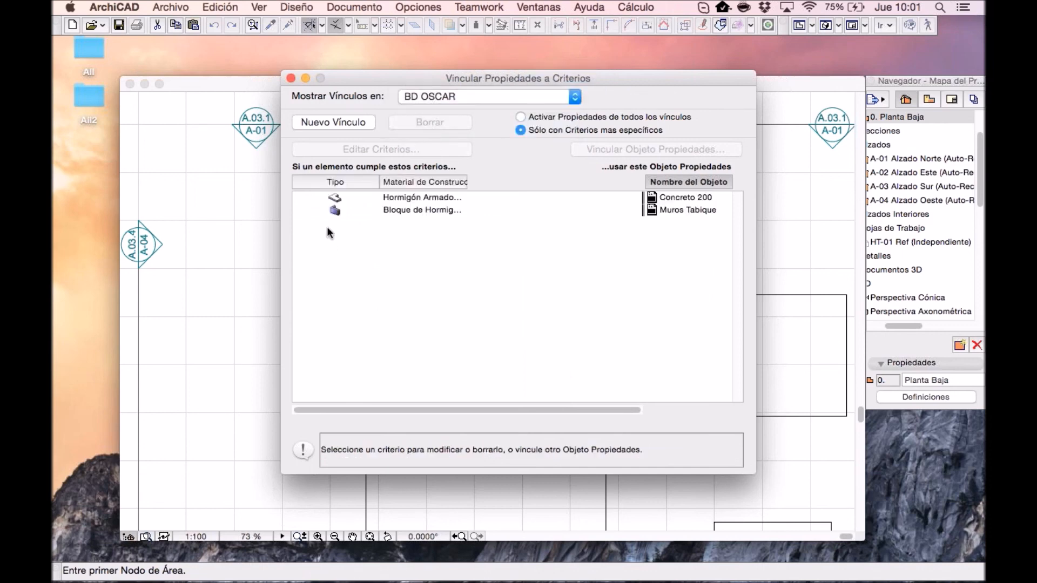
click(335, 210)
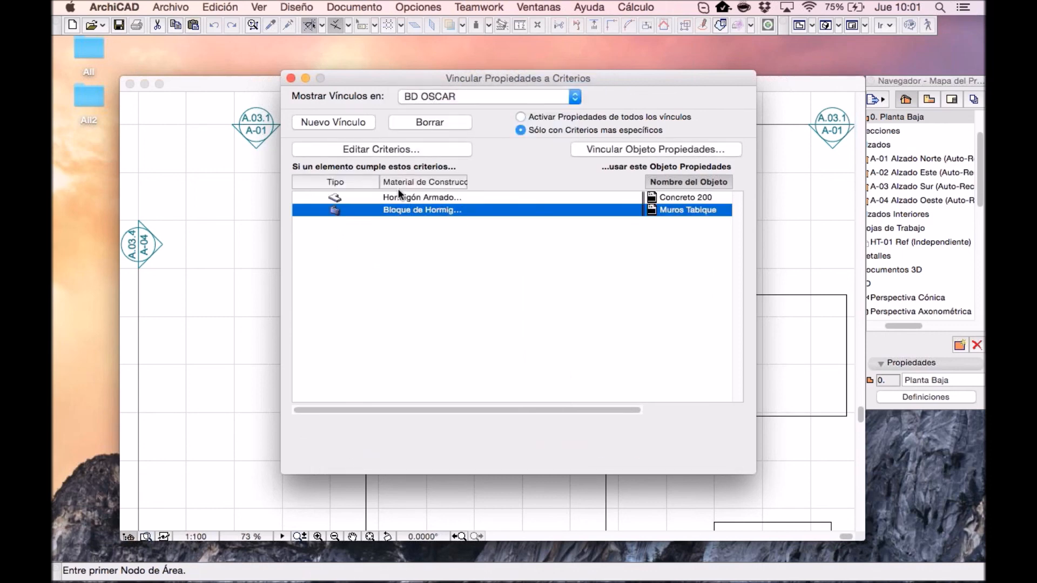
click(394, 149)
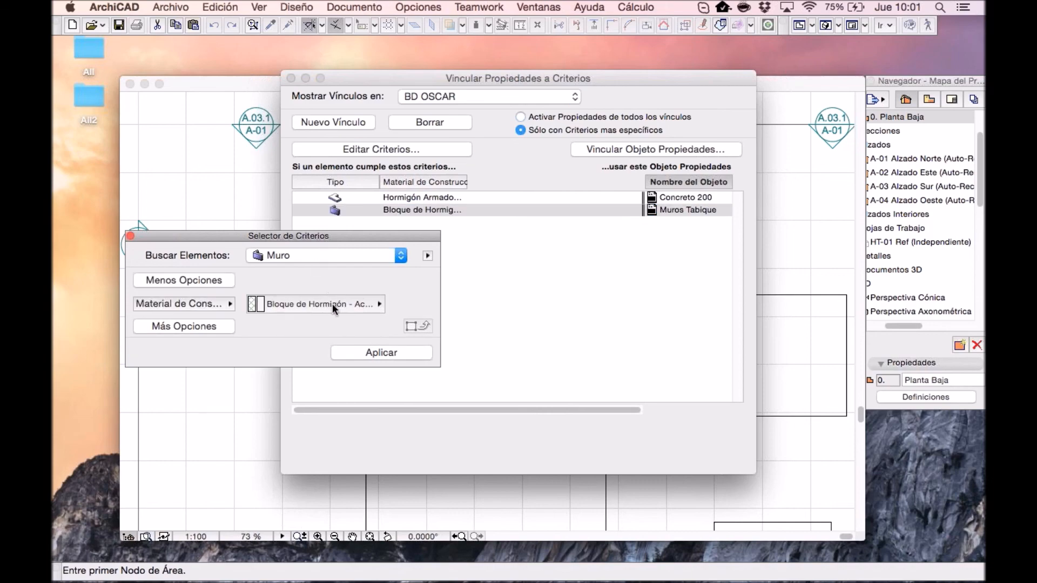
click(130, 235)
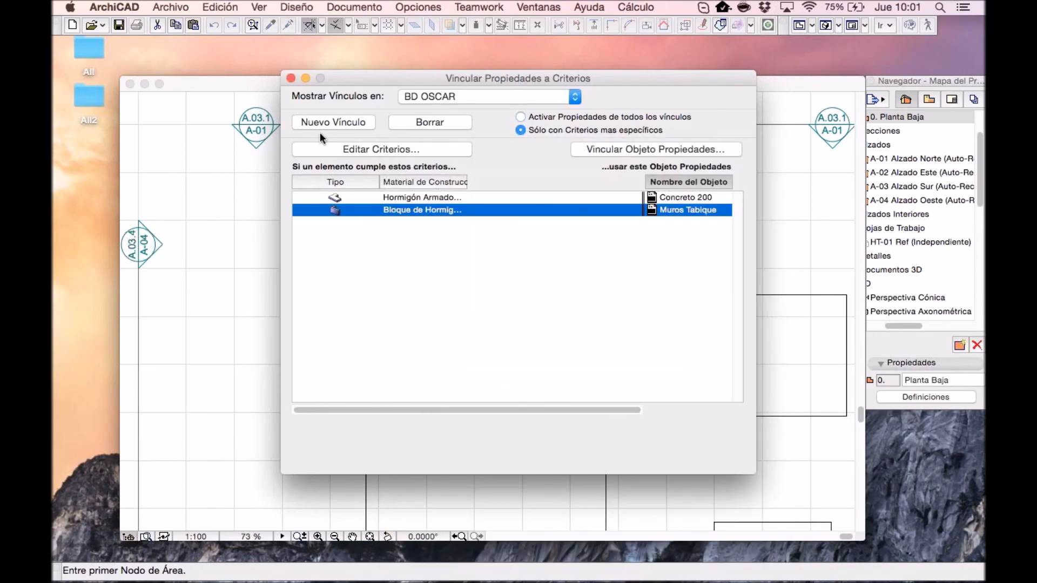
click(290, 78)
Step: Select the four walls of the upper rectangle and set their building material to Bloque de Hormigón - Acabado
click(280, 199)
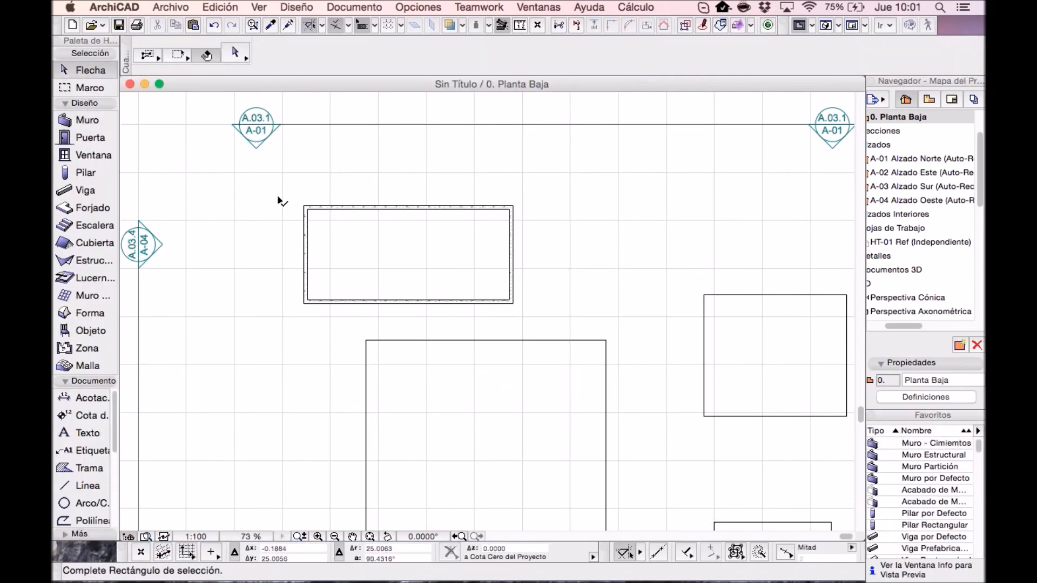
click(523, 292)
click(698, 55)
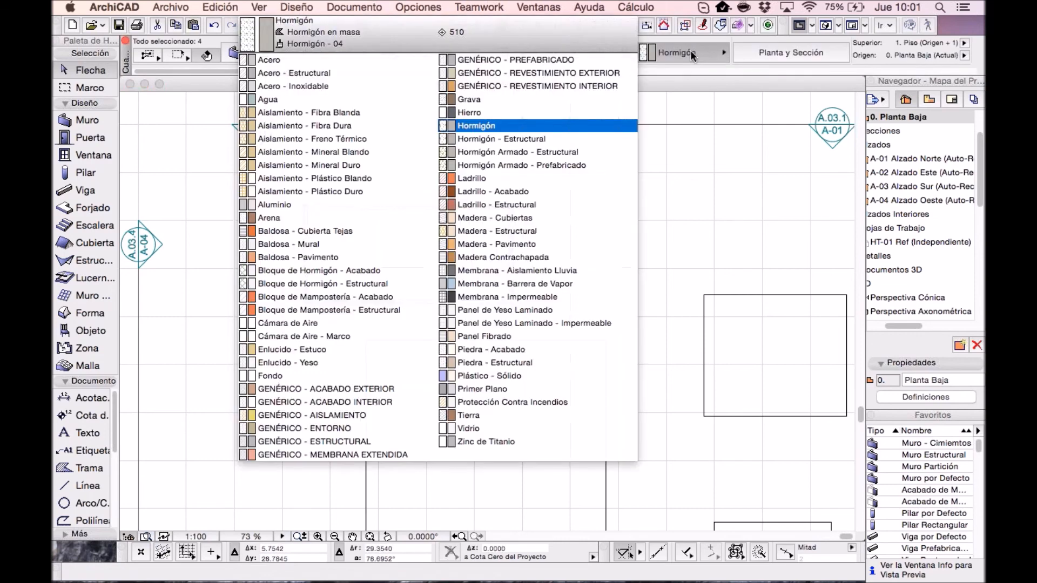
click(394, 270)
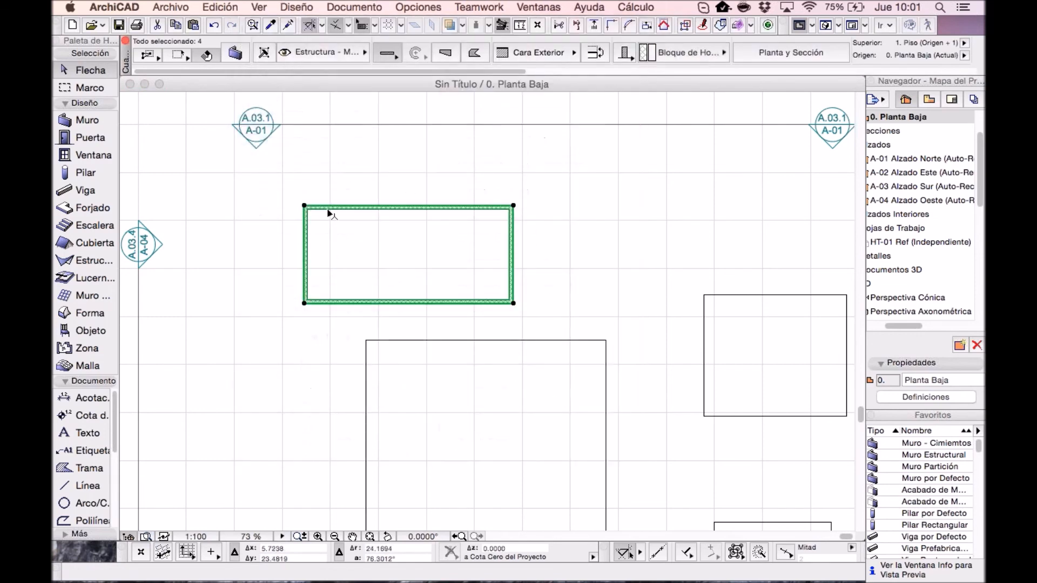
Step: Generate the Basico list for the selected walls, check its Pza Tabique, M2 Tabique and ML Contrazocalo rows, and close it
click(608, 7)
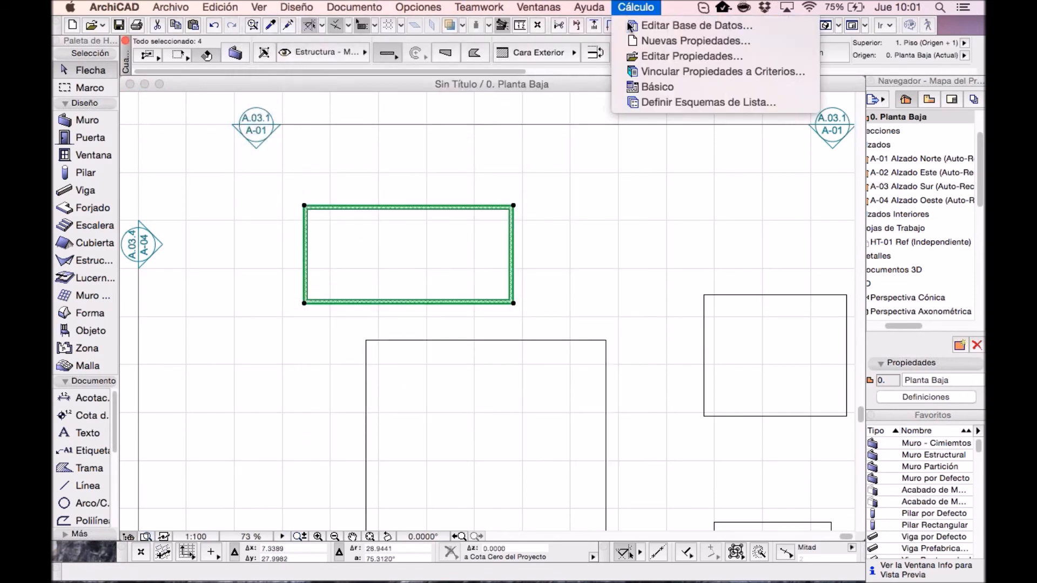
click(656, 85)
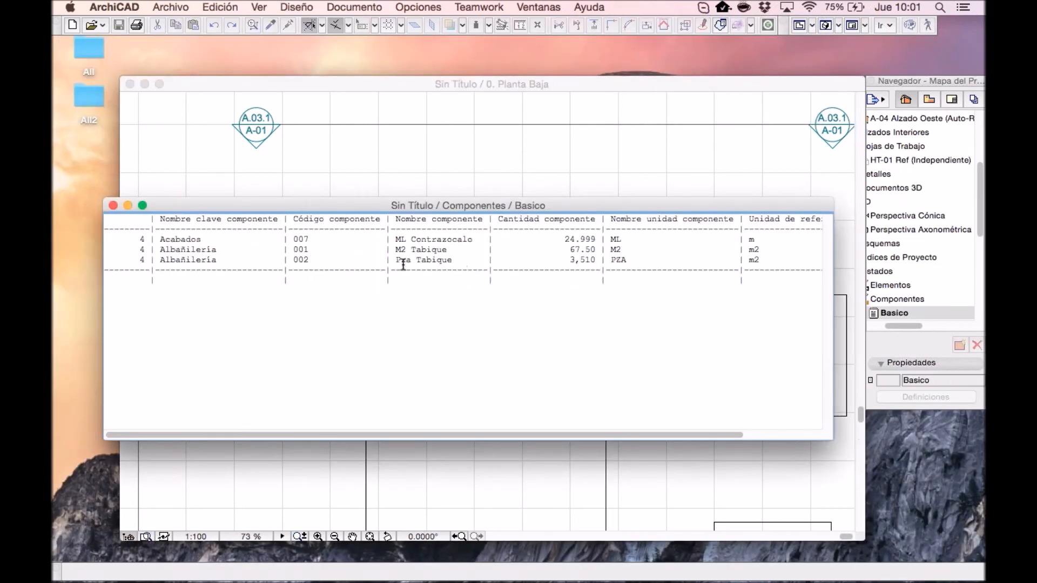
drag(638, 259, 396, 260)
drag(627, 248, 386, 249)
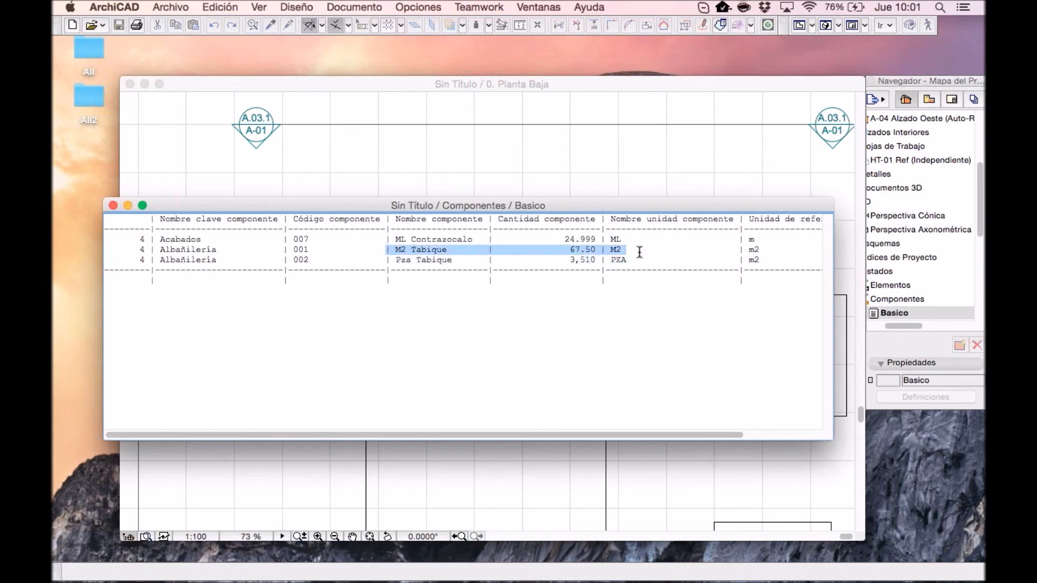
drag(631, 239, 386, 239)
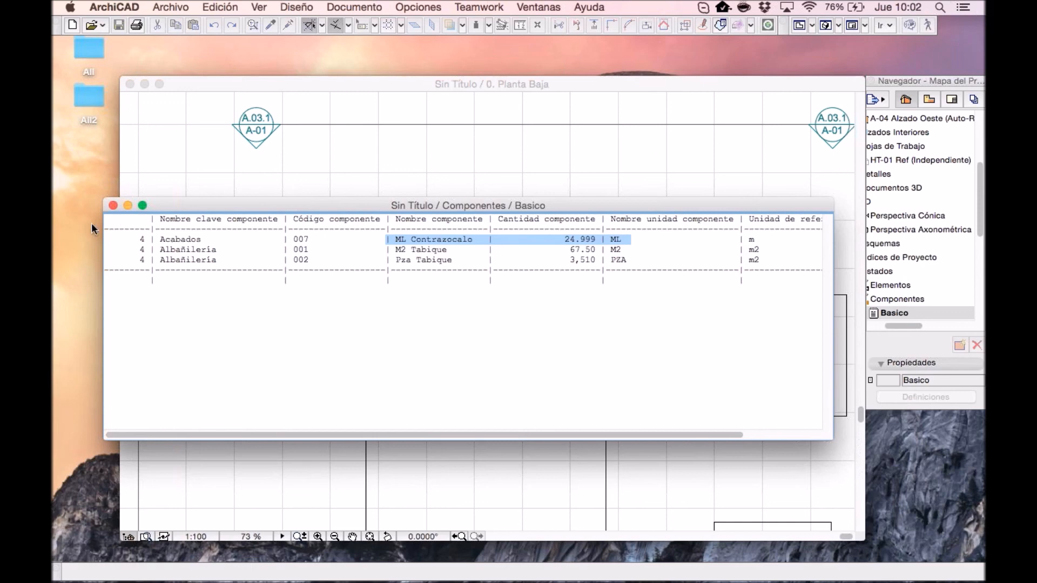
click(113, 205)
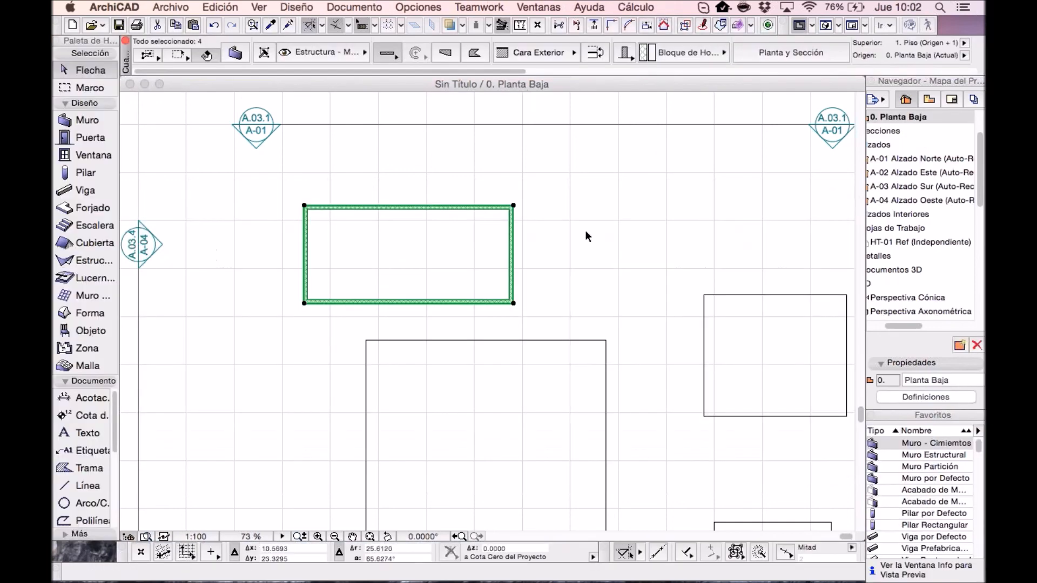
click(972, 371)
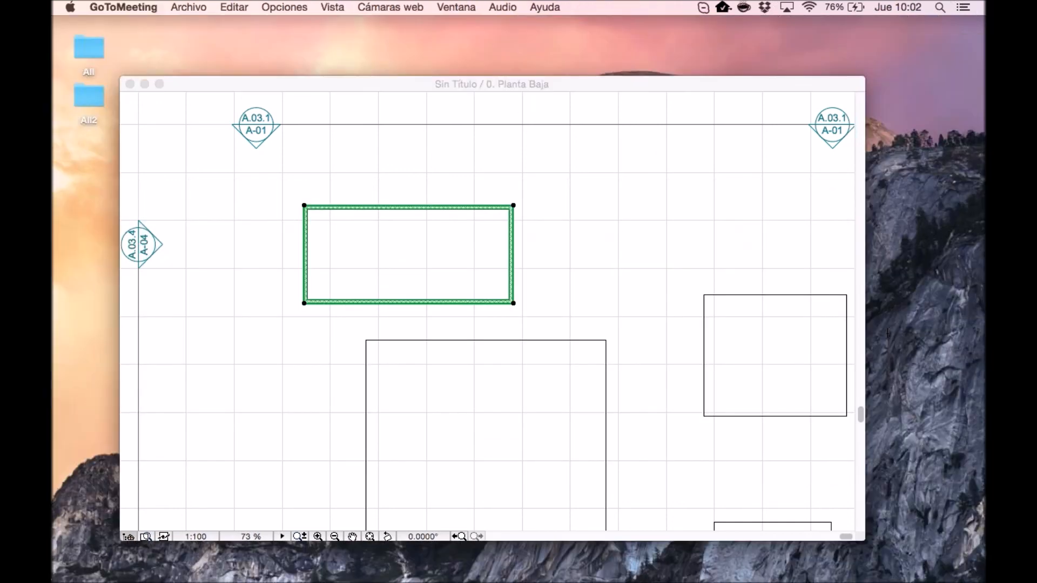